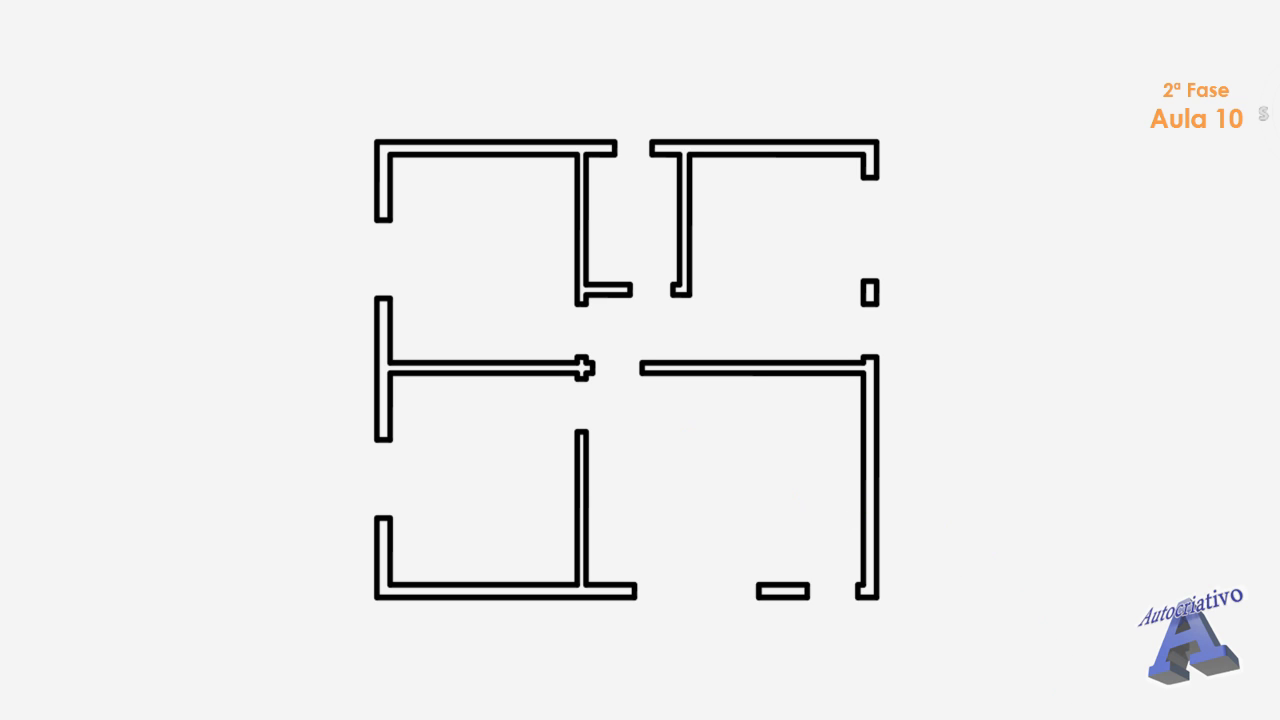
# - Turn off the lineweight display and make the Janelas layer current
pyautogui.moveTo(671, 457); pyautogui.dragTo(688, 486, button='middle')
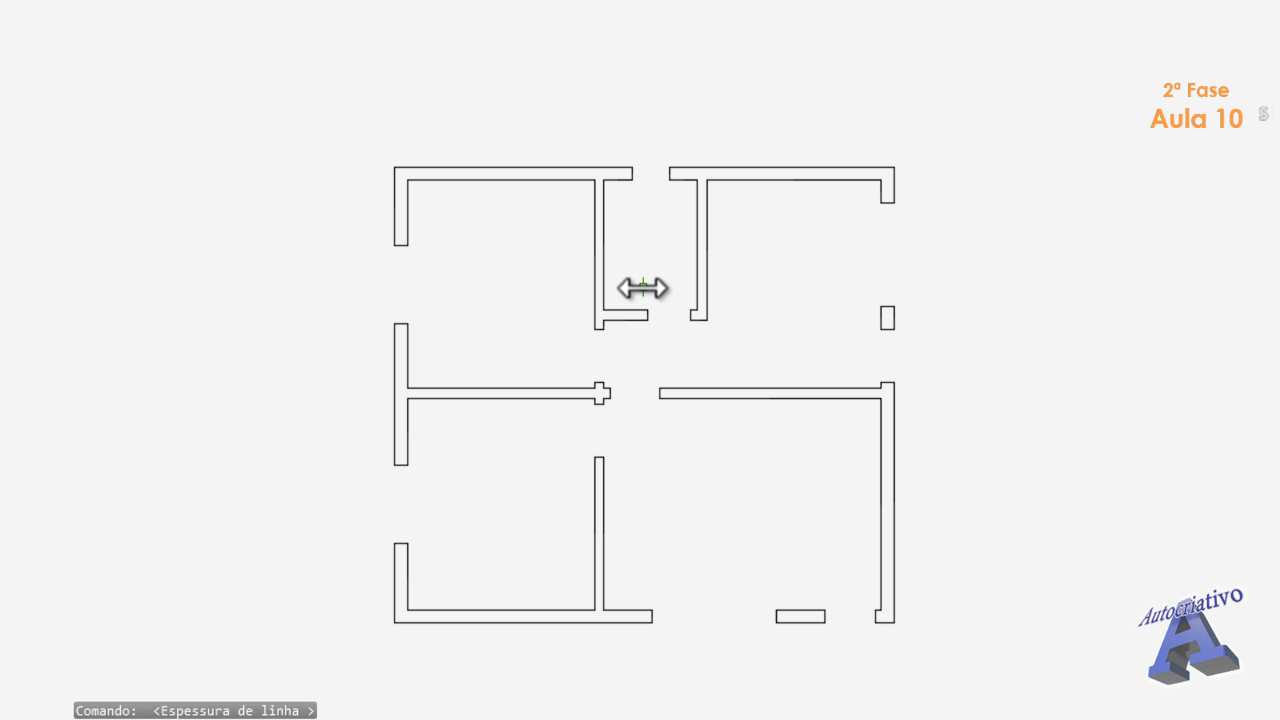
pyautogui.click(489, 3)
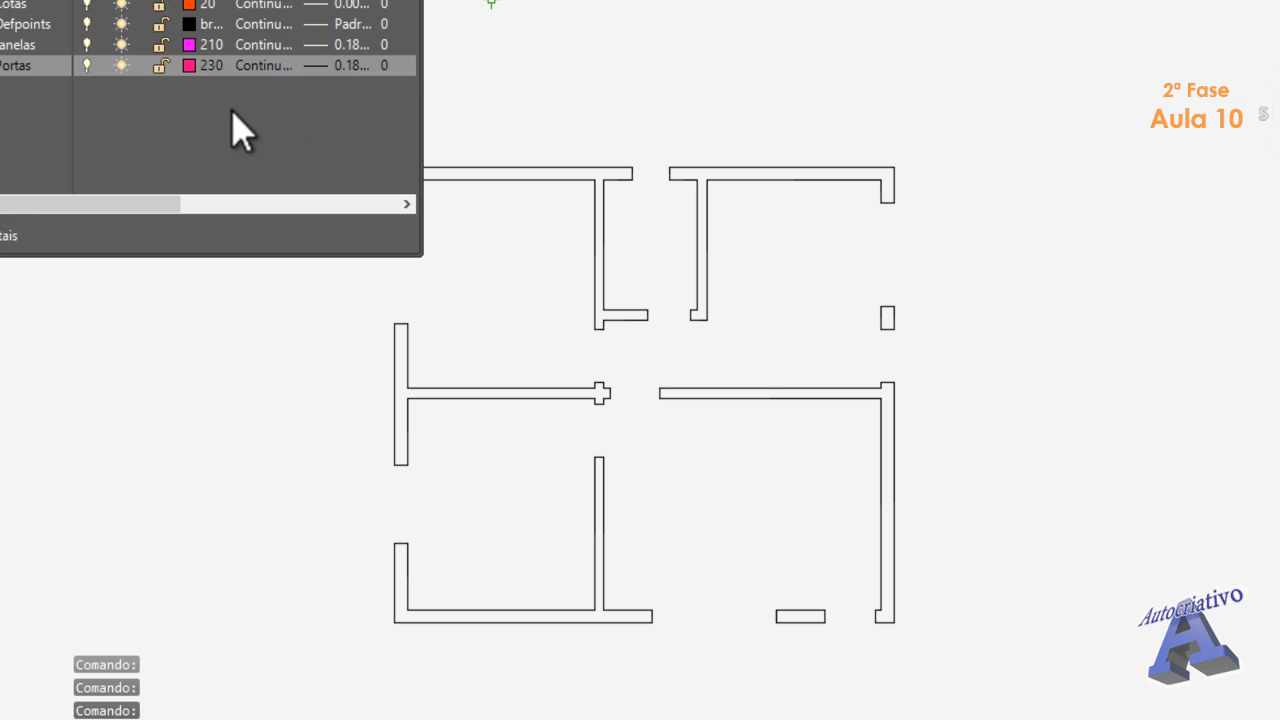
pyautogui.click(20, 45)
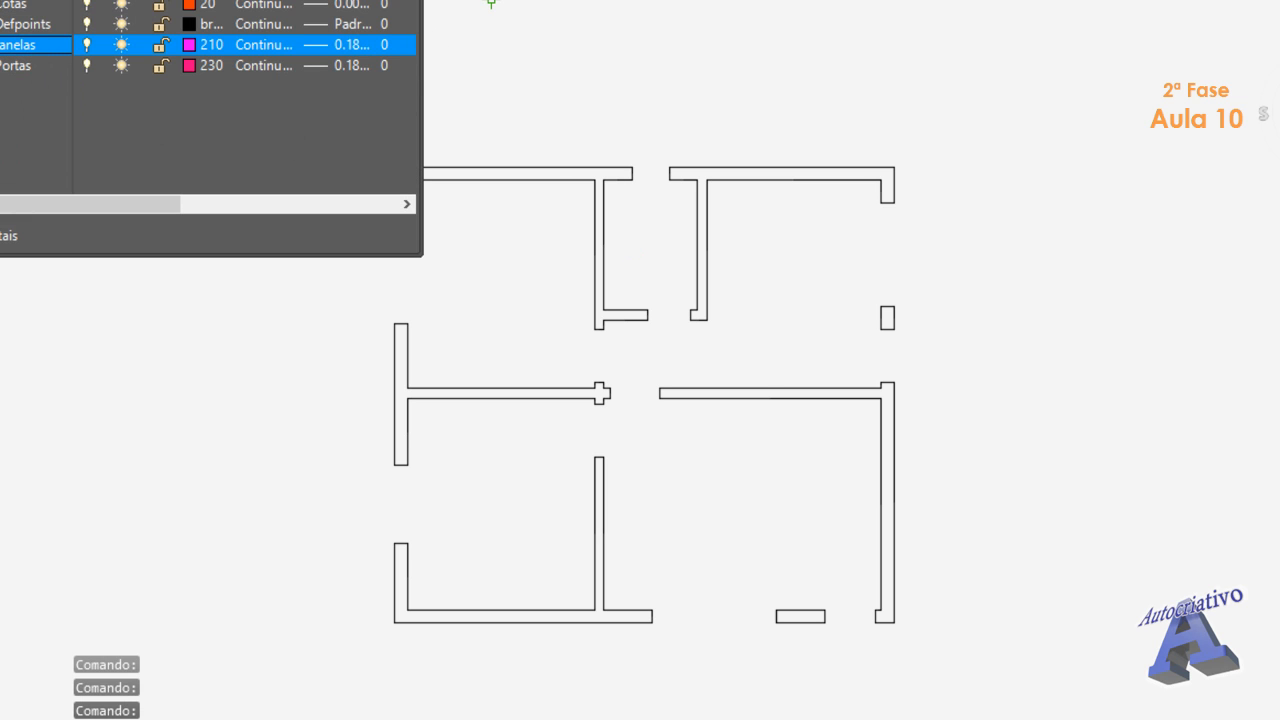
# - Draw a line across the upper-left room's exterior wall opening, joining the inner wall corners
pyautogui.scroll(2, 403, 297)
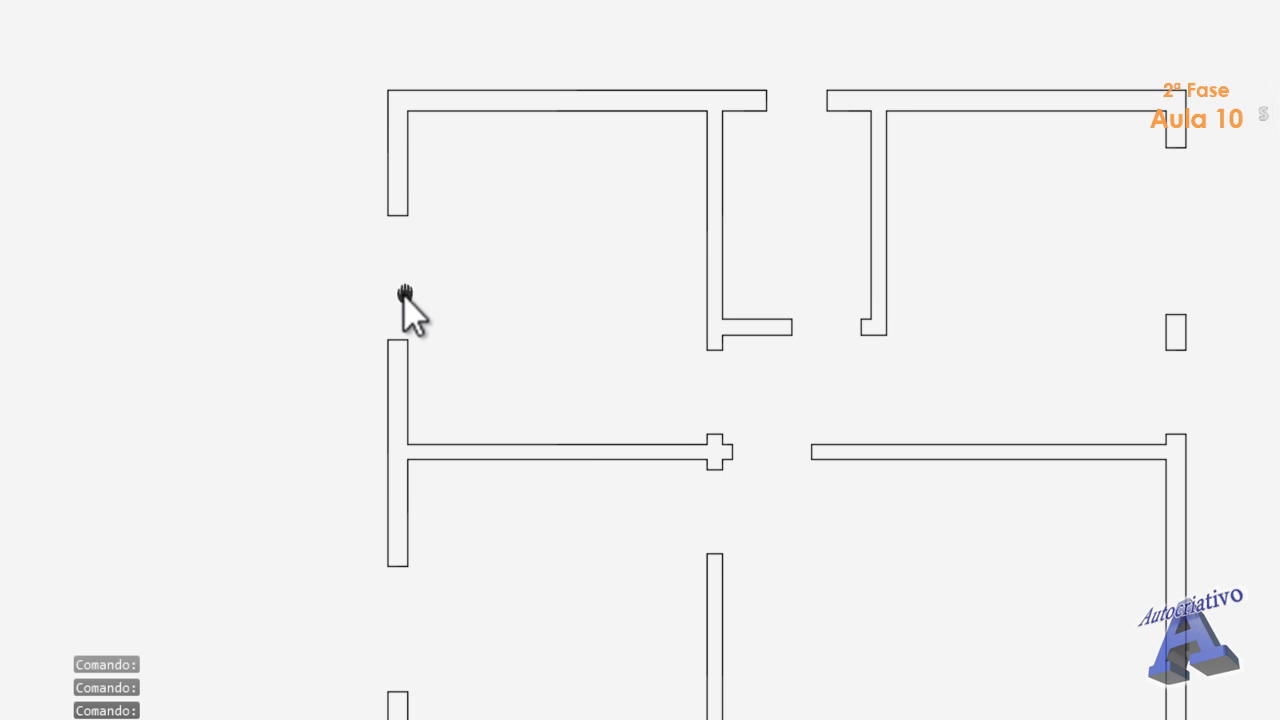
pyautogui.moveTo(403, 297); pyautogui.dragTo(397, 286, button='middle')
pyautogui.write('l')
pyautogui.press('Return')
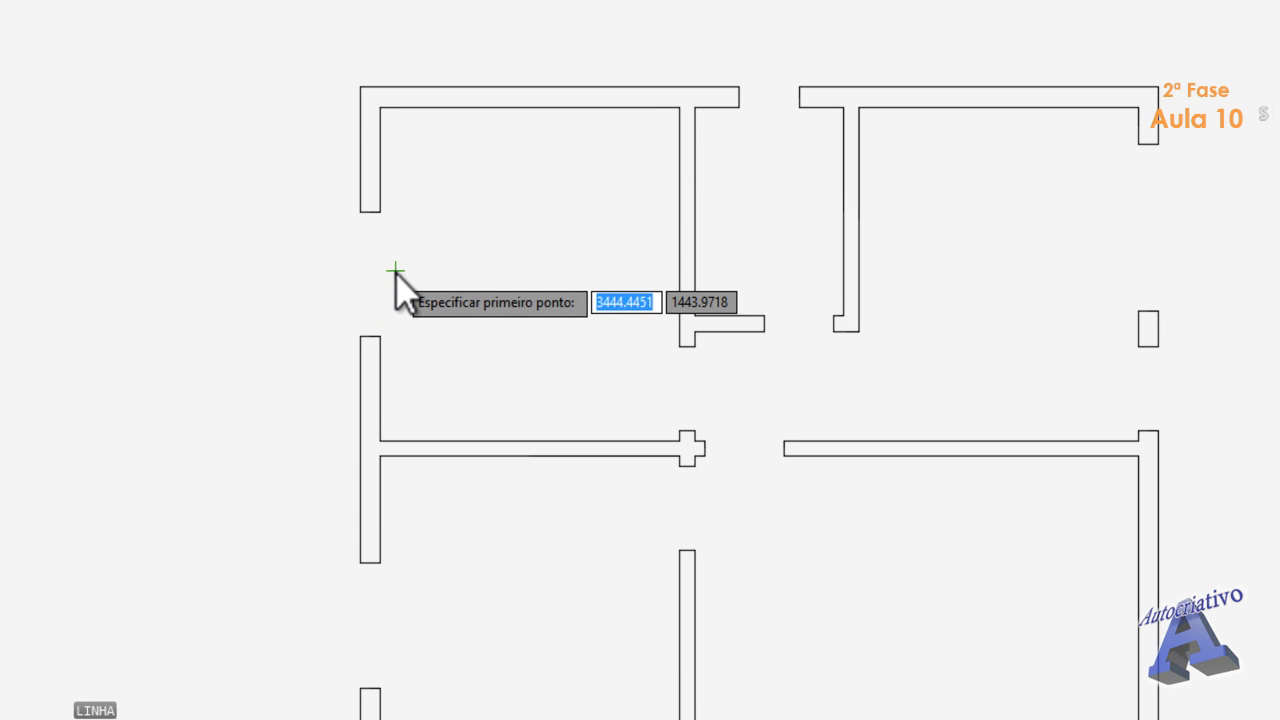
pyautogui.scroll(3, 395, 272)
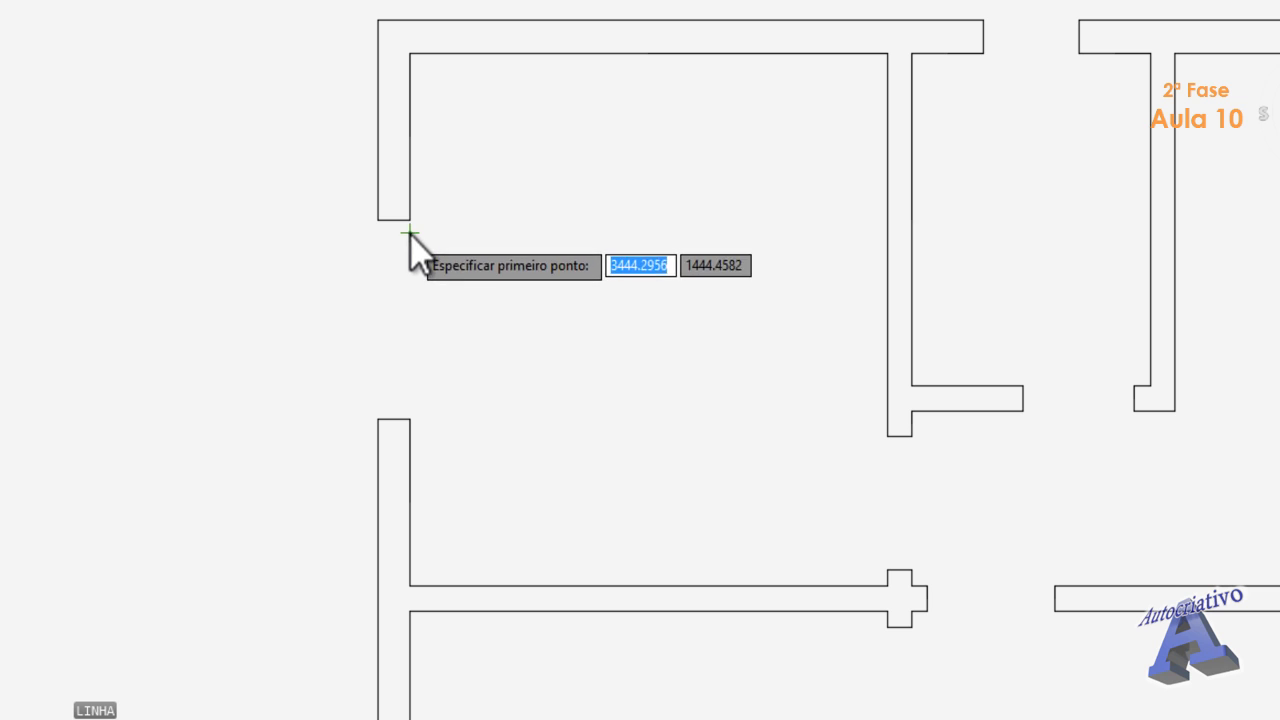
pyautogui.click(409, 219)
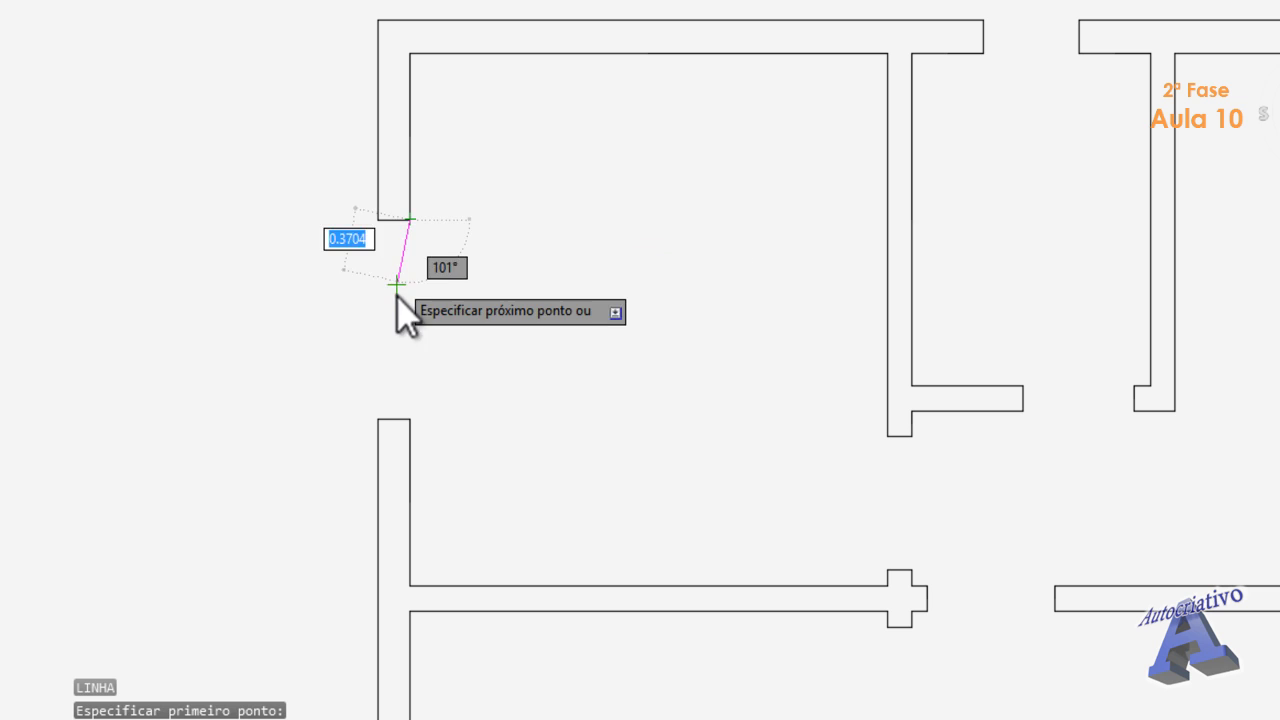
pyautogui.click(413, 418)
pyautogui.press('Return')
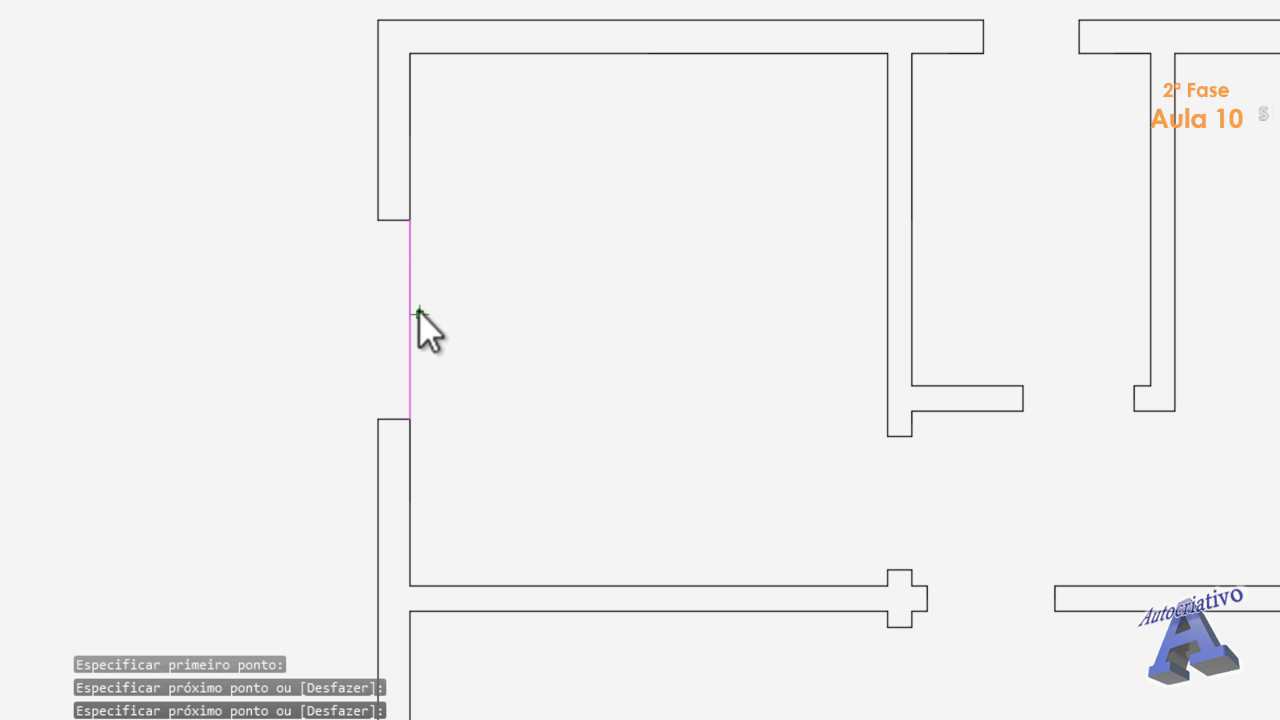
# - Draw a second line across the same opening, joining the outer wall corners
pyautogui.press('Return')
pyautogui.click(378, 219)
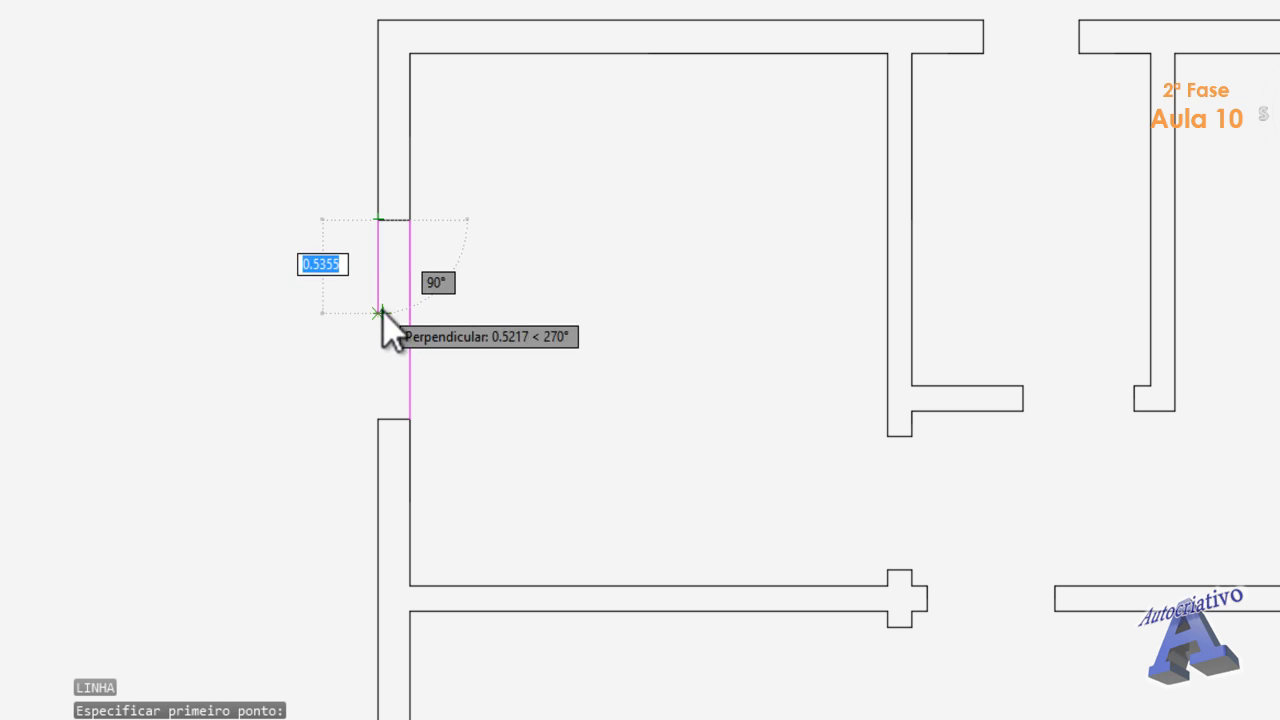
pyautogui.click(380, 418)
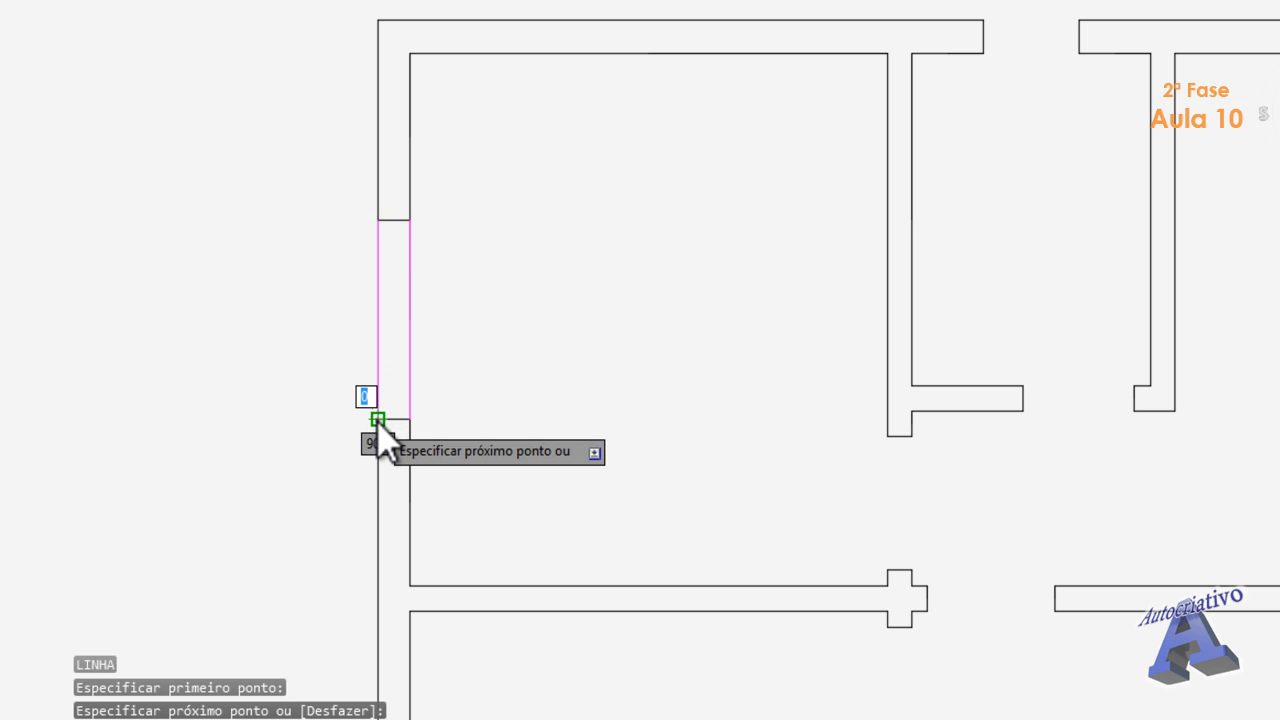
pyautogui.press('Escape')
# - Turn on the lineweight display and compare the wall line thickness with the window lines
pyautogui.click(1017, 716)
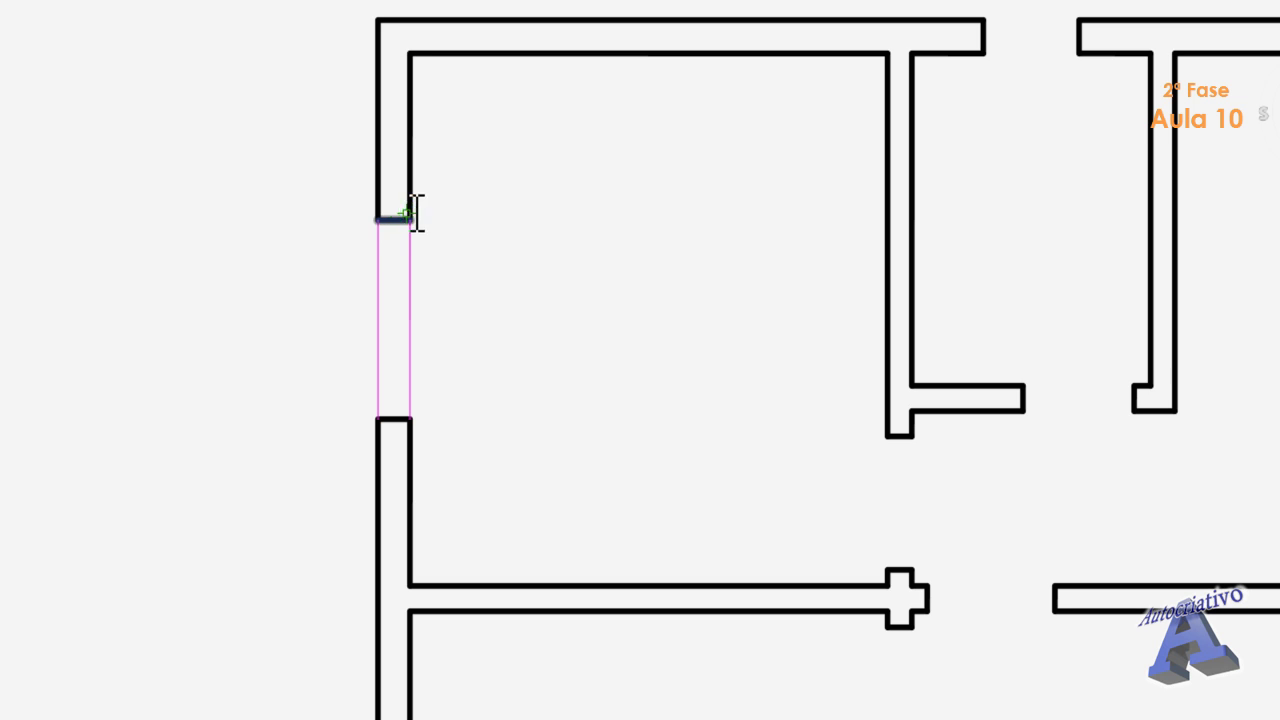
pyautogui.moveTo(982, 189); pyautogui.dragTo(652, 253, button='middle')
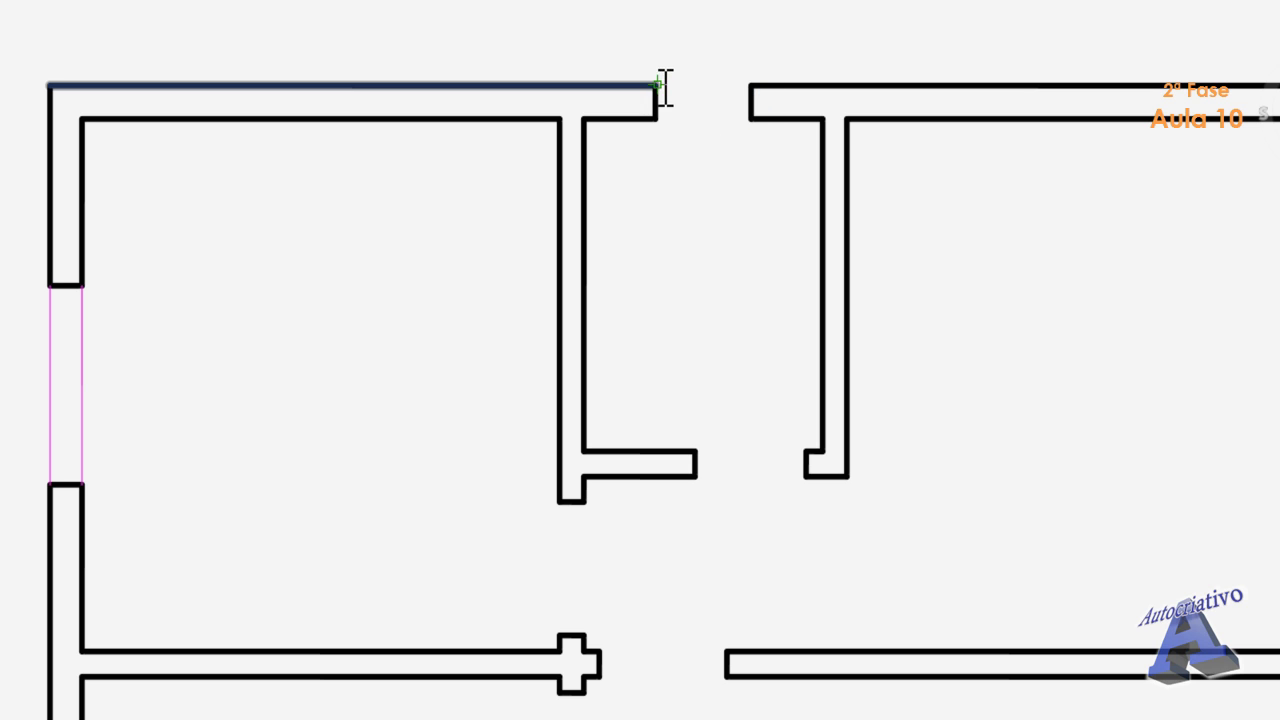
pyautogui.moveTo(314, 303); pyautogui.dragTo(666, 200, button='middle')
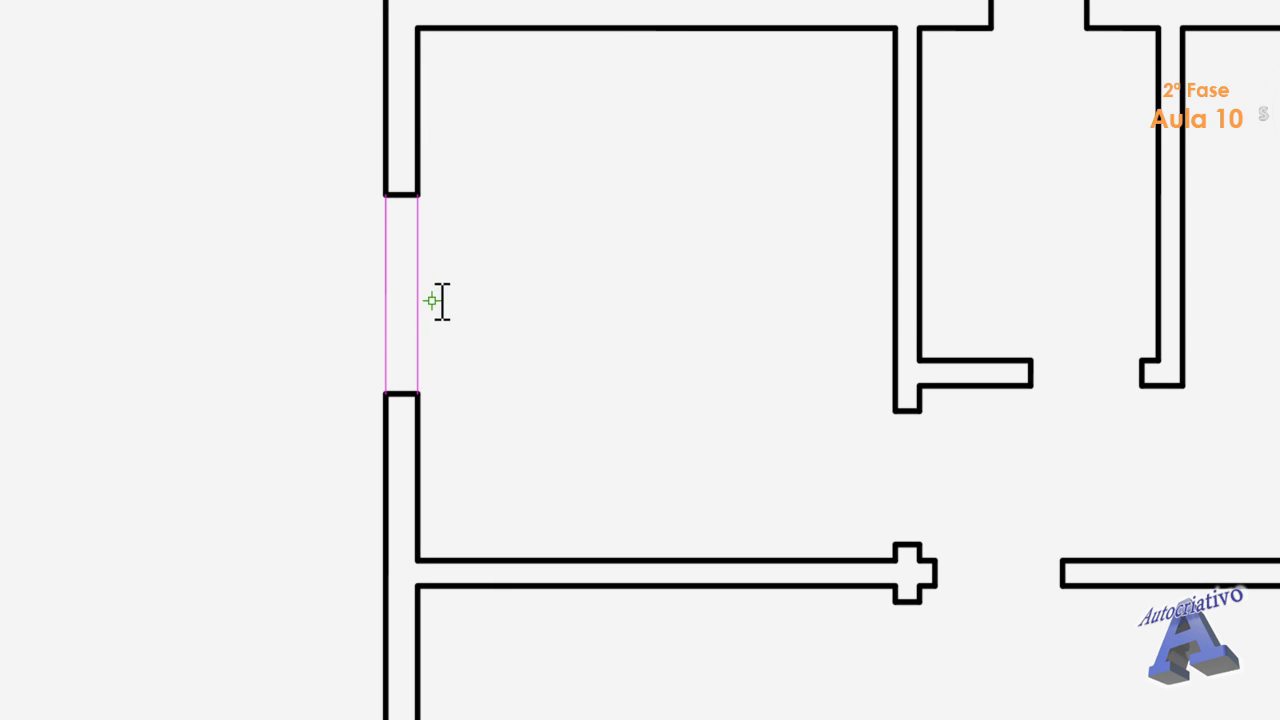
# - Offset the outer and inner window lines by 0.075 each, toward the middle of the wall thickness
pyautogui.write('DESLOCAMENTO')
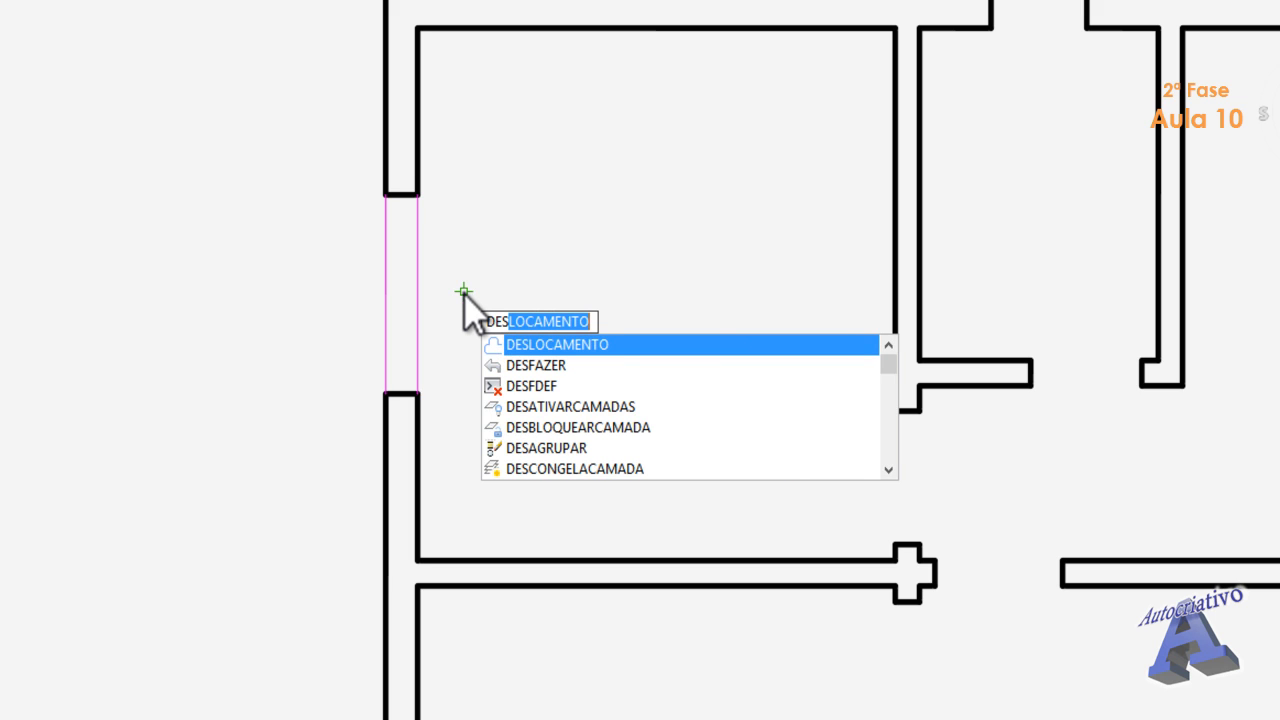
pyautogui.press('Return')
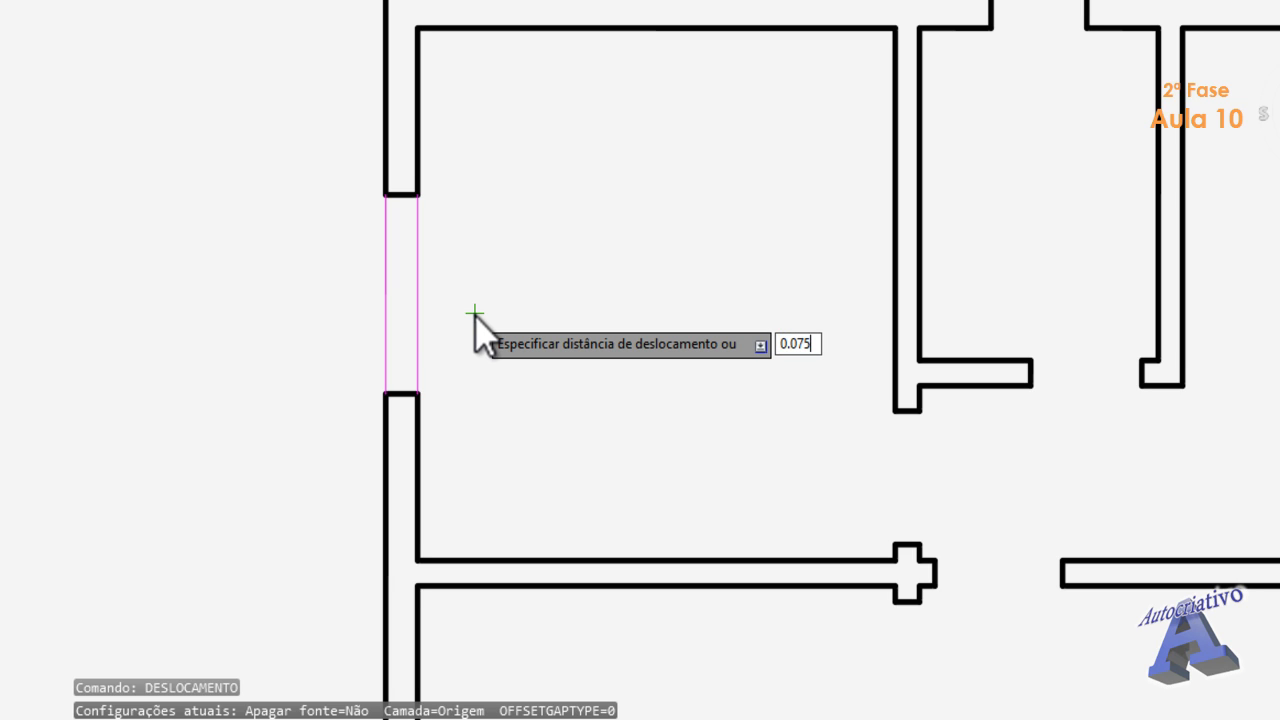
pyautogui.press('Return')
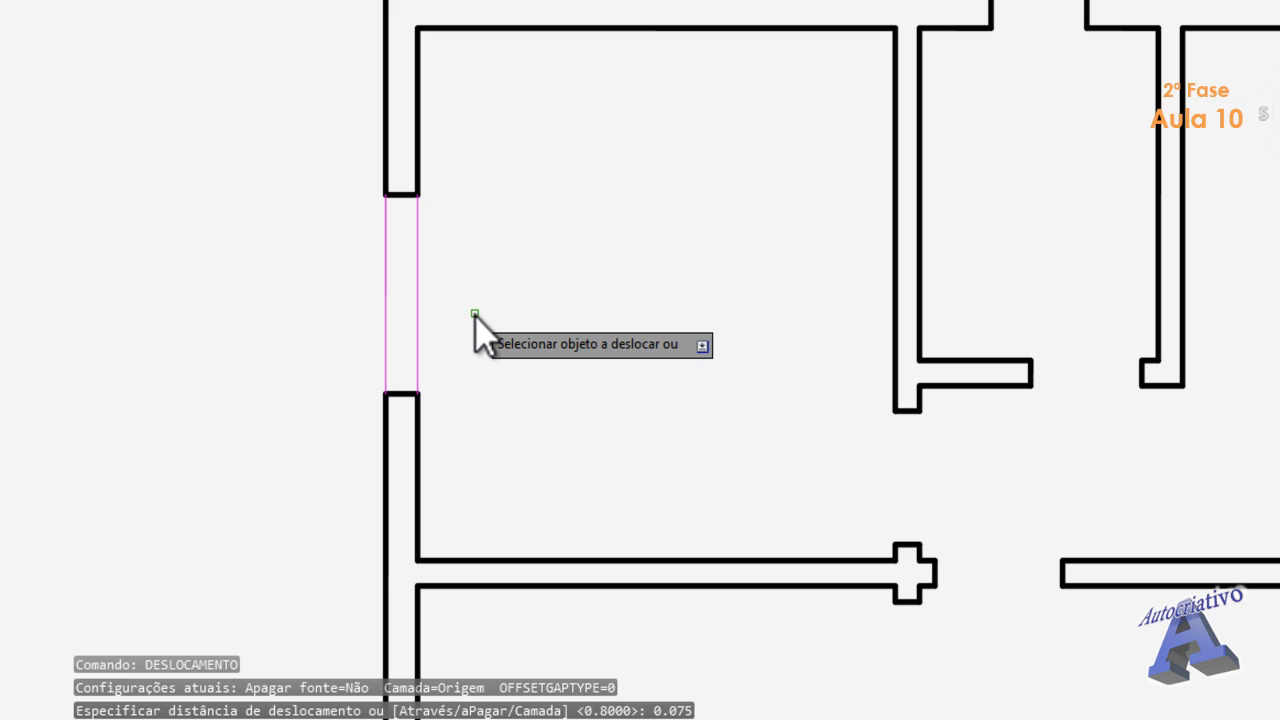
pyautogui.click(386, 283)
pyautogui.click(436, 278)
pyautogui.click(418, 290)
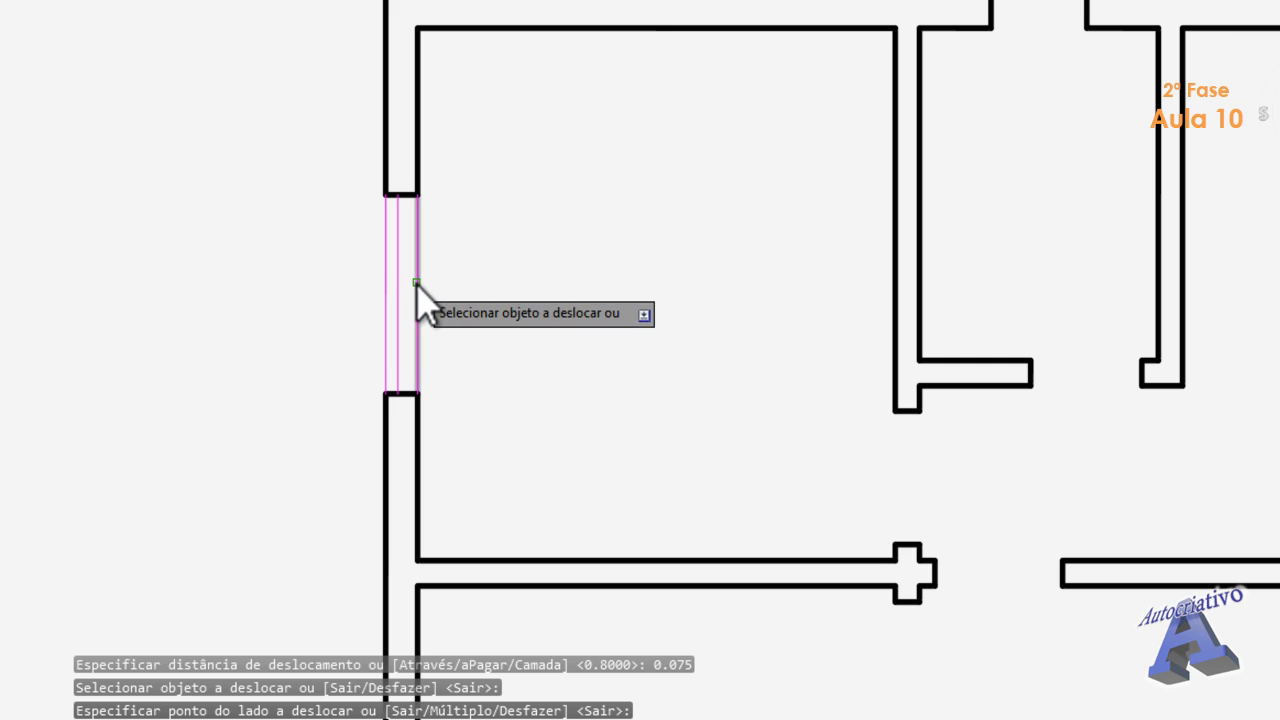
pyautogui.click(350, 296)
pyautogui.press('Escape')
# - Examine the window's four lines up close and in relation to the surrounding walls
pyautogui.scroll(2, 394, 305)
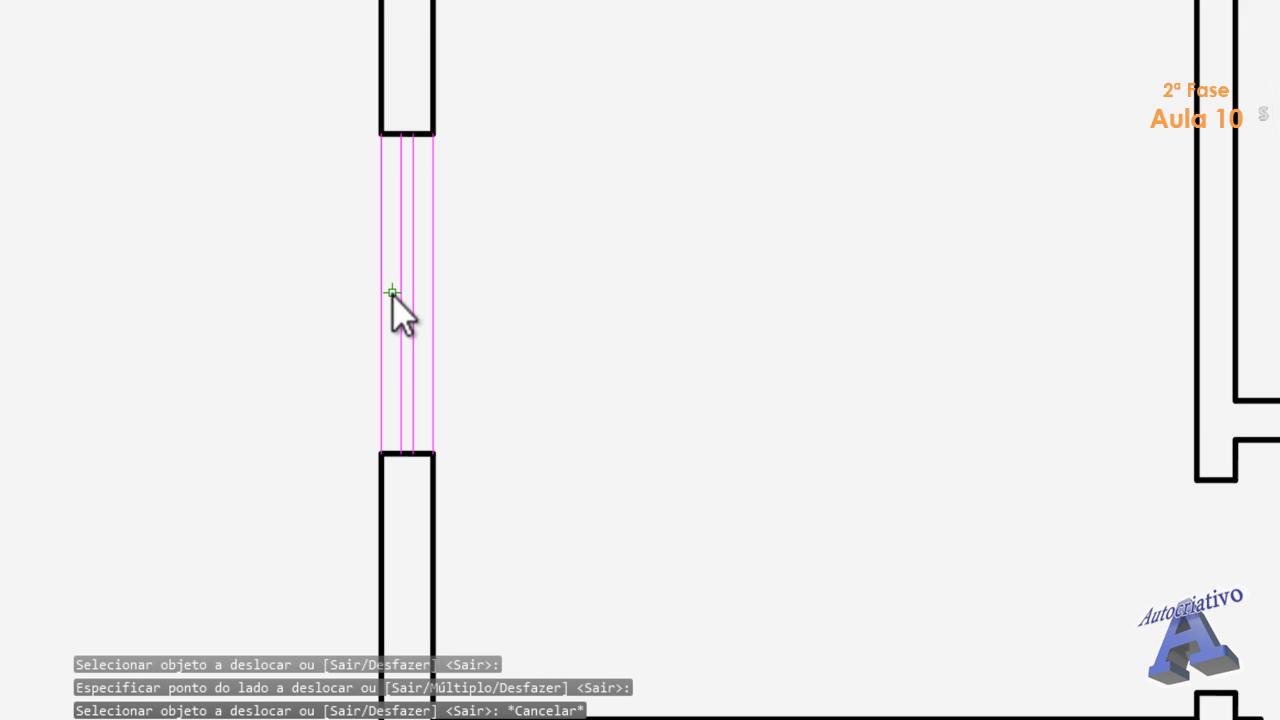
pyautogui.scroll(2, 397, 290)
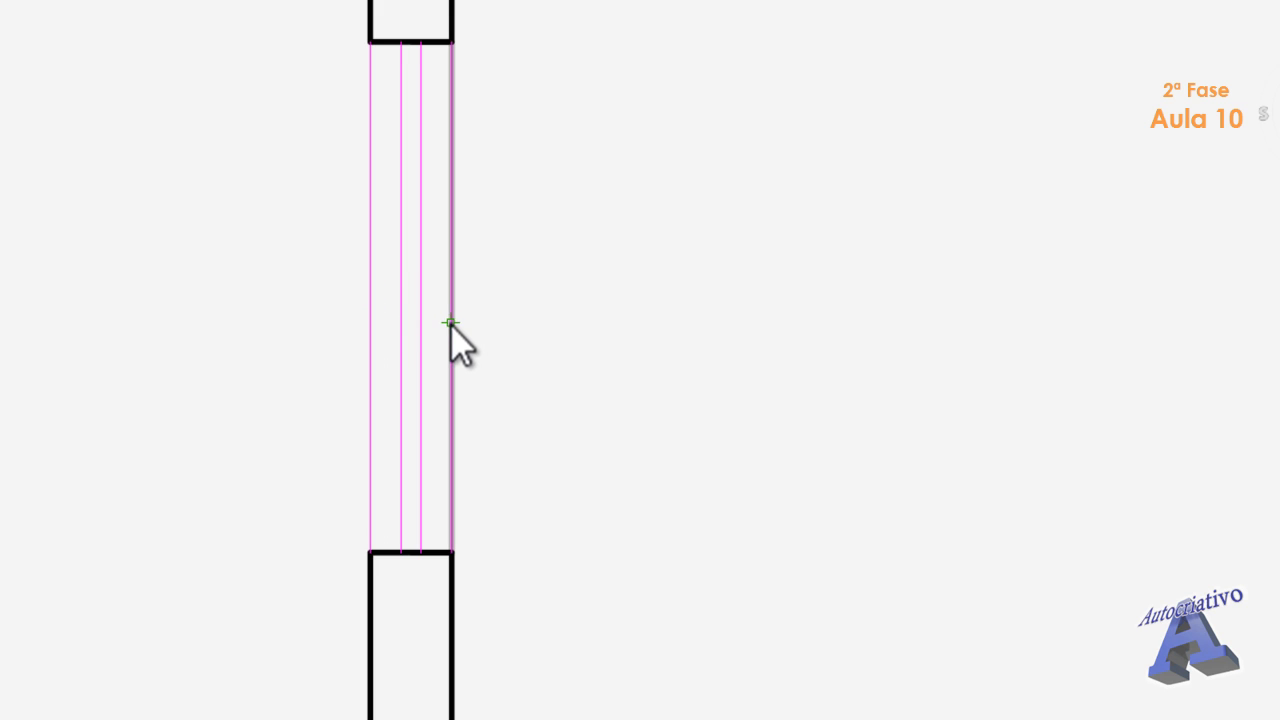
pyautogui.moveTo(448, 323); pyautogui.dragTo(468, 401, button='middle')
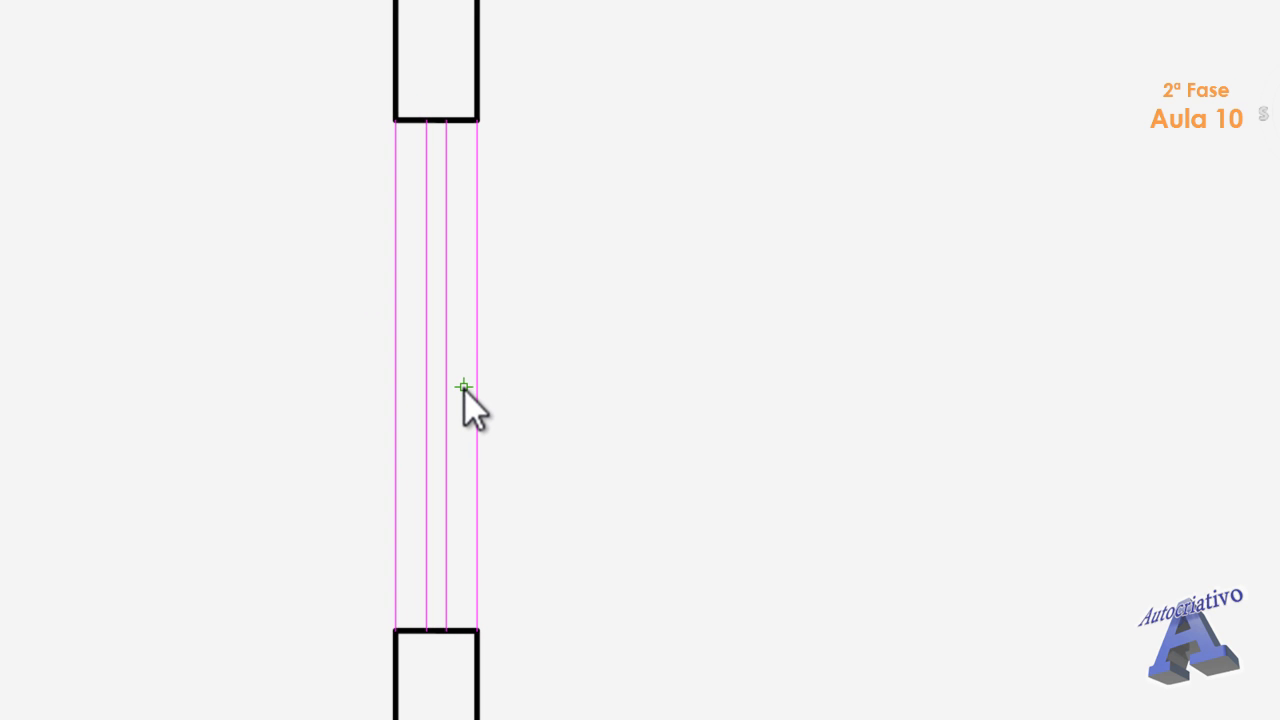
pyautogui.scroll(-2, 495, 385)
pyautogui.moveTo(597, 400); pyautogui.dragTo(449, 391, button='middle')
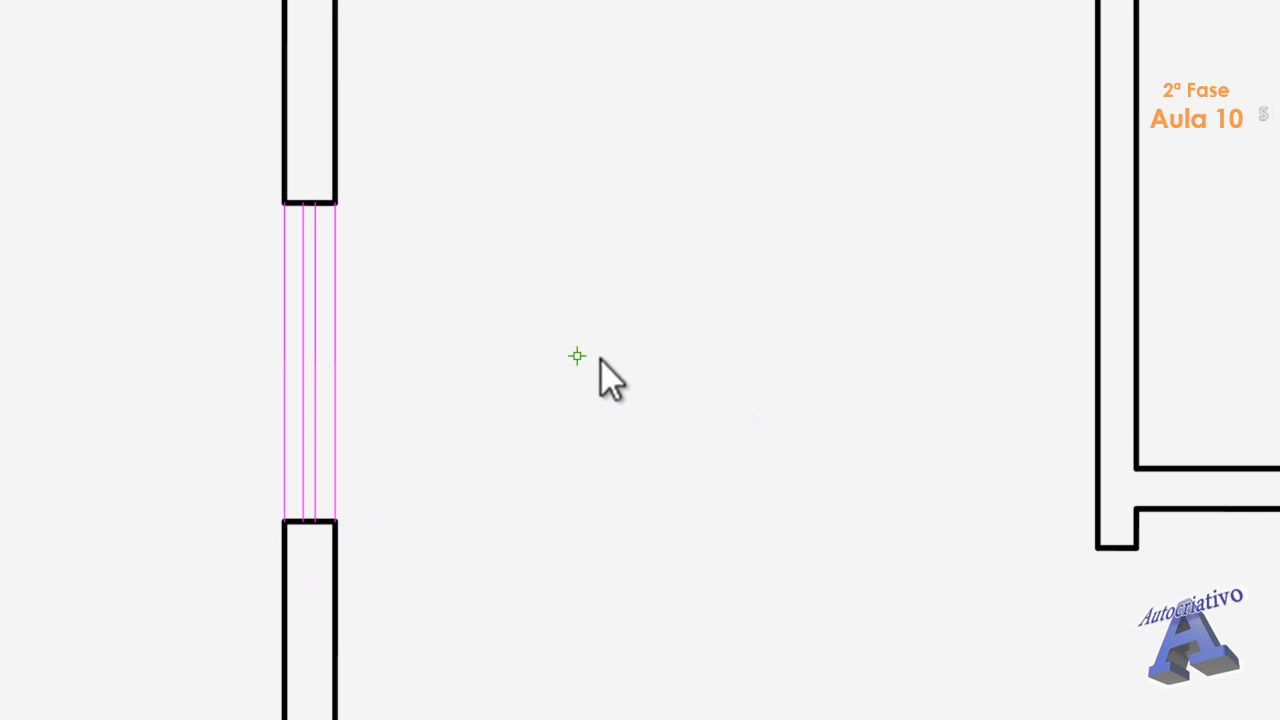
pyautogui.scroll(-2, 662, 366)
pyautogui.scroll(-2, 662, 366)
pyautogui.moveTo(654, 380); pyautogui.dragTo(546, 357, button='middle')
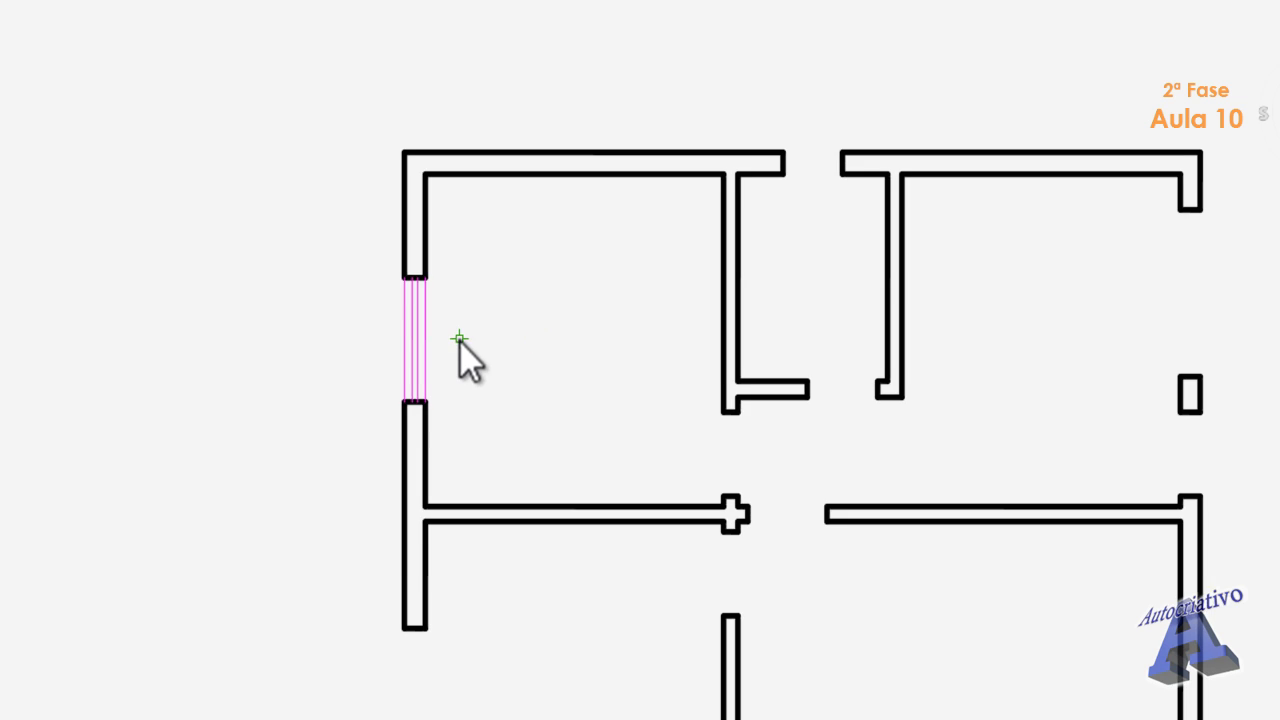
pyautogui.scroll(4, 452, 342)
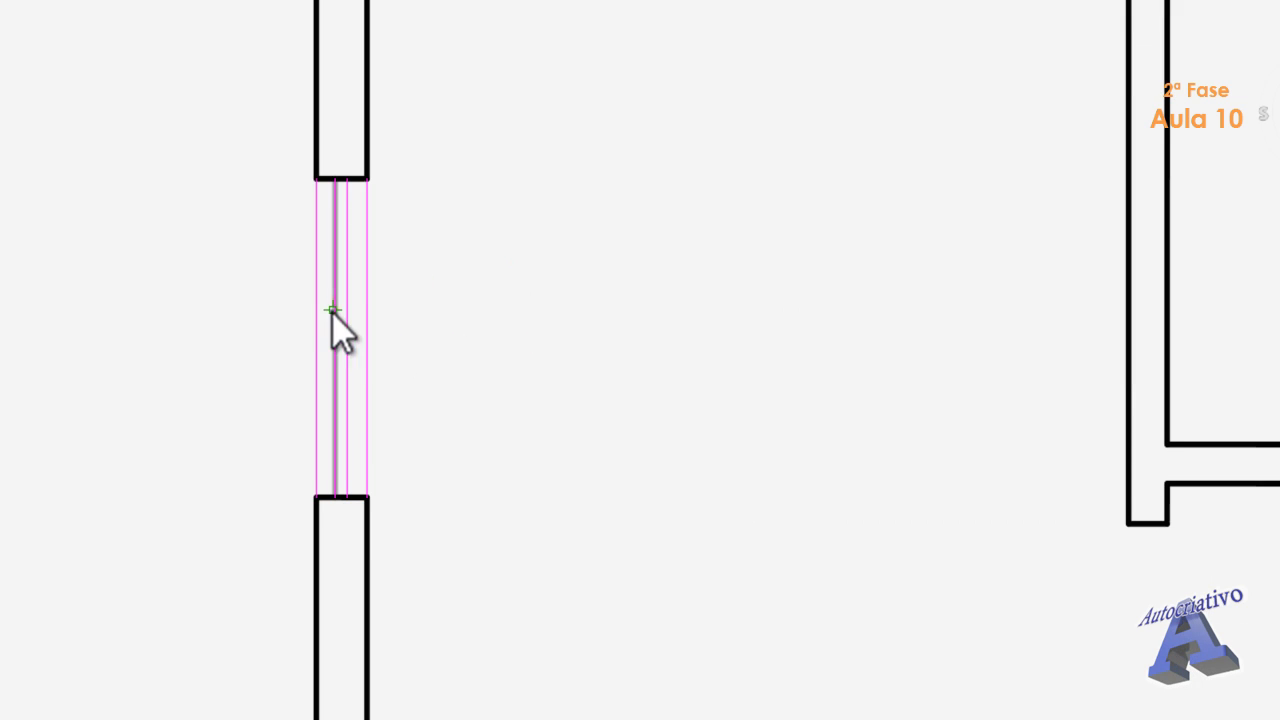
pyautogui.moveTo(335, 320); pyautogui.dragTo(422, 316, button='middle')
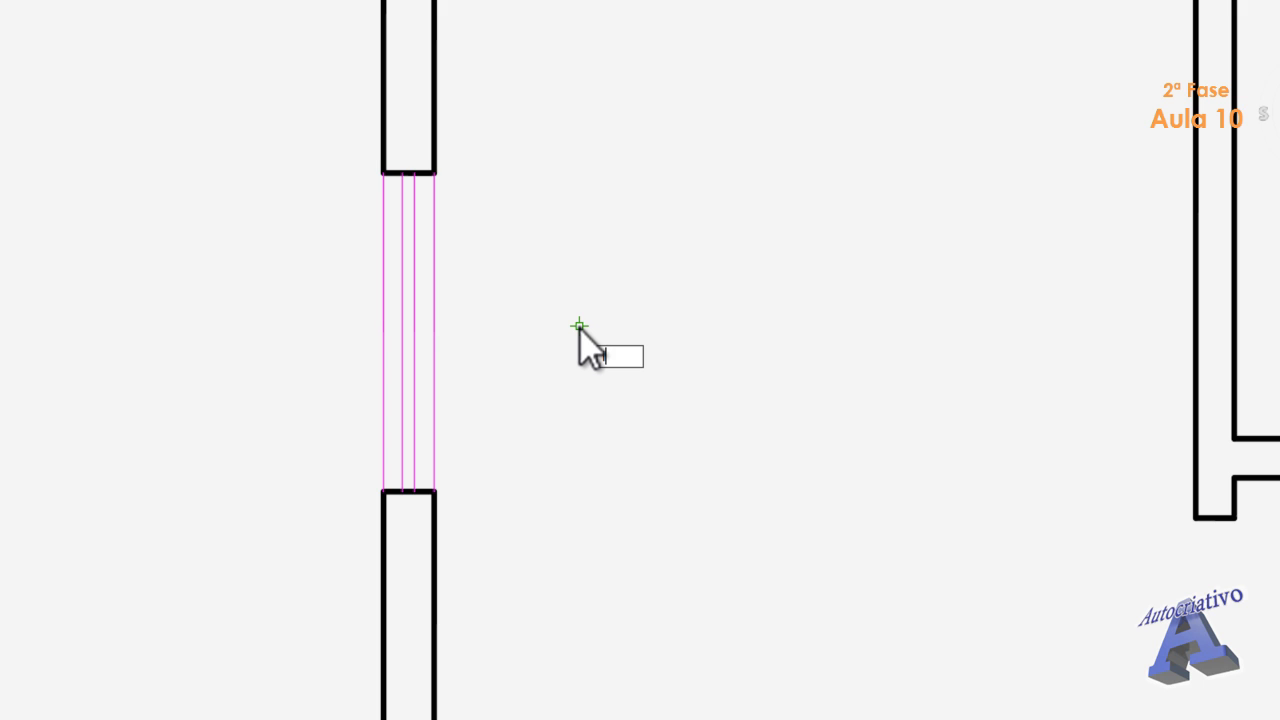
pyautogui.write('l')
pyautogui.press('Return')
pyautogui.click(533, 332)
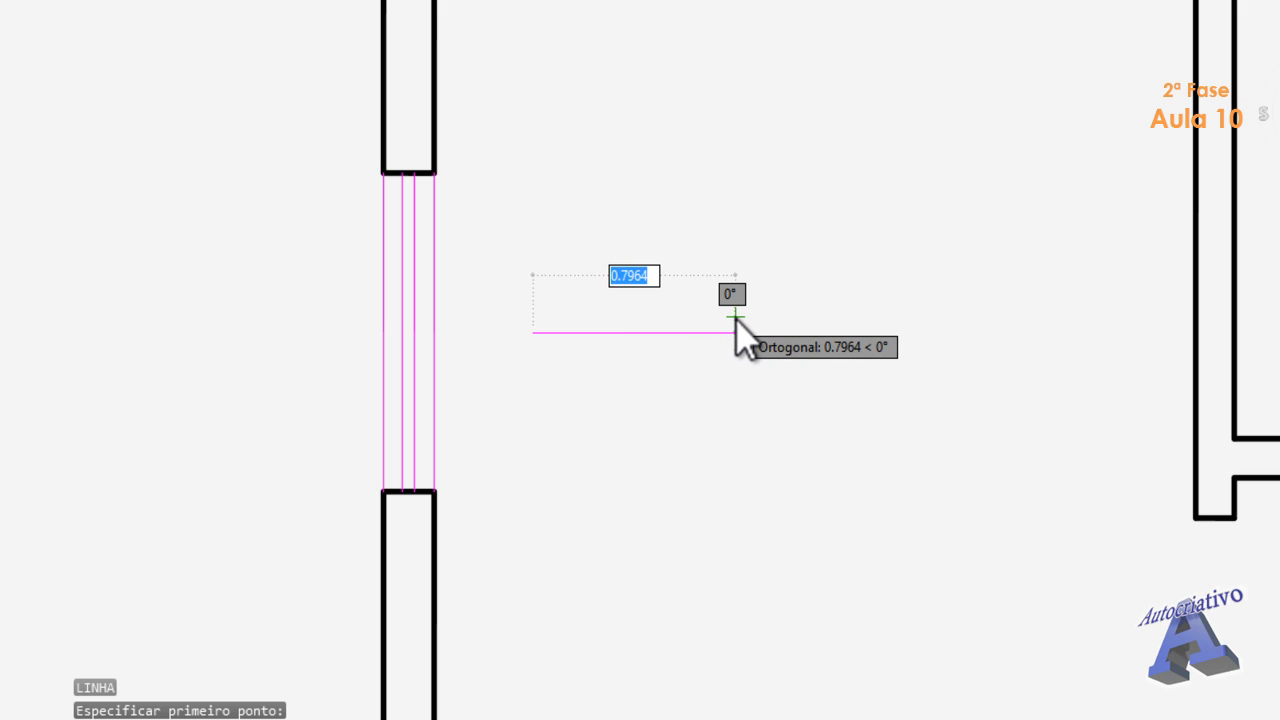
pyautogui.write('1.5')
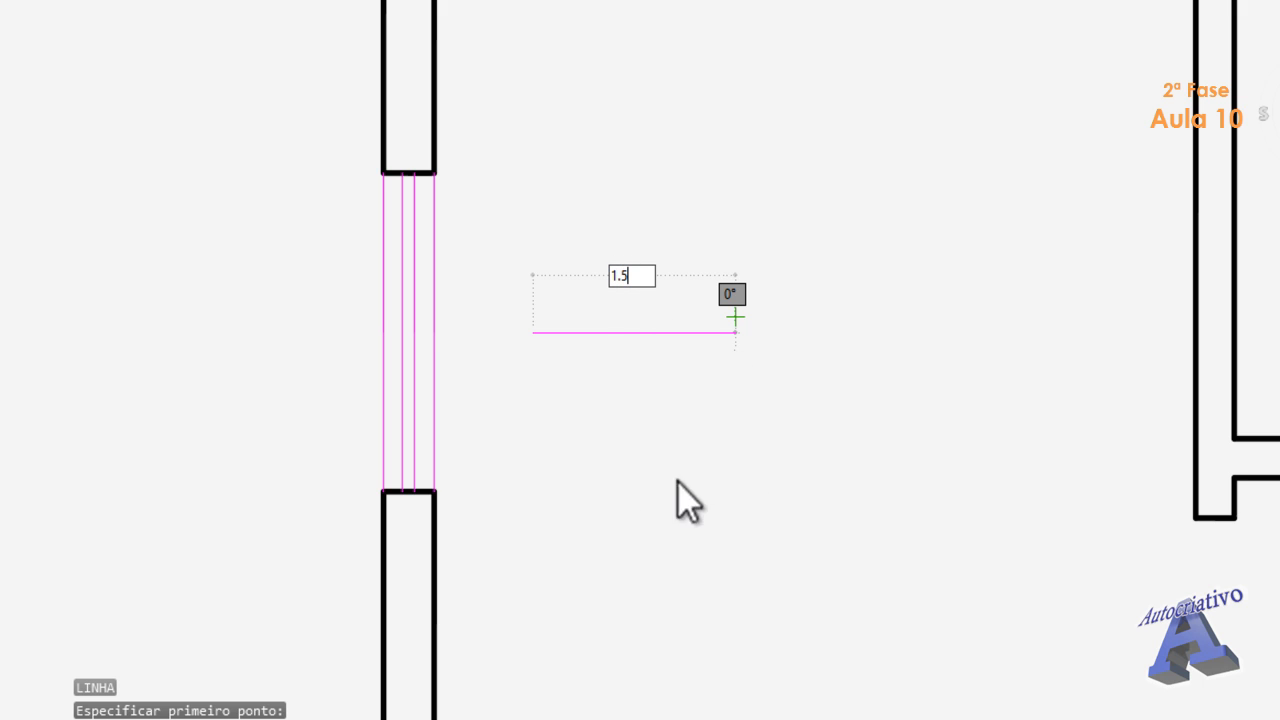
pyautogui.press('Return')
pyautogui.press('F8')
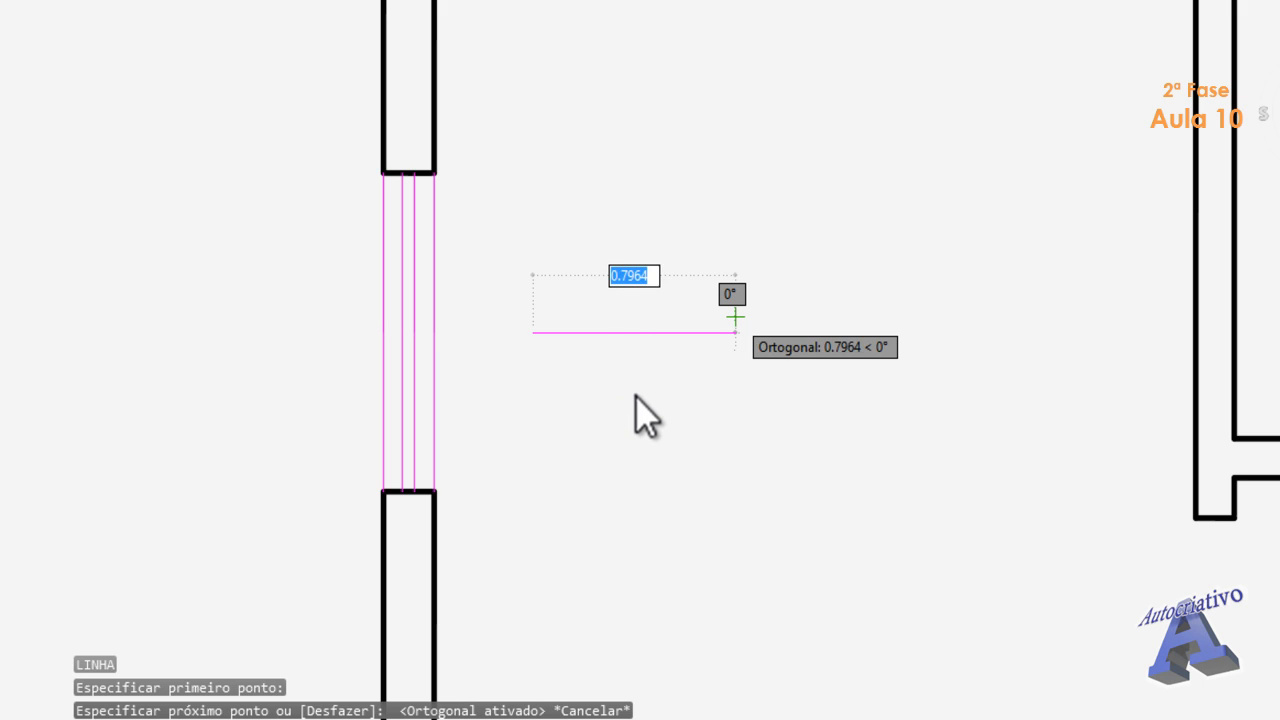
pyautogui.press('Escape')
pyautogui.moveTo(627, 355); pyautogui.dragTo(546, 335, button='middle')
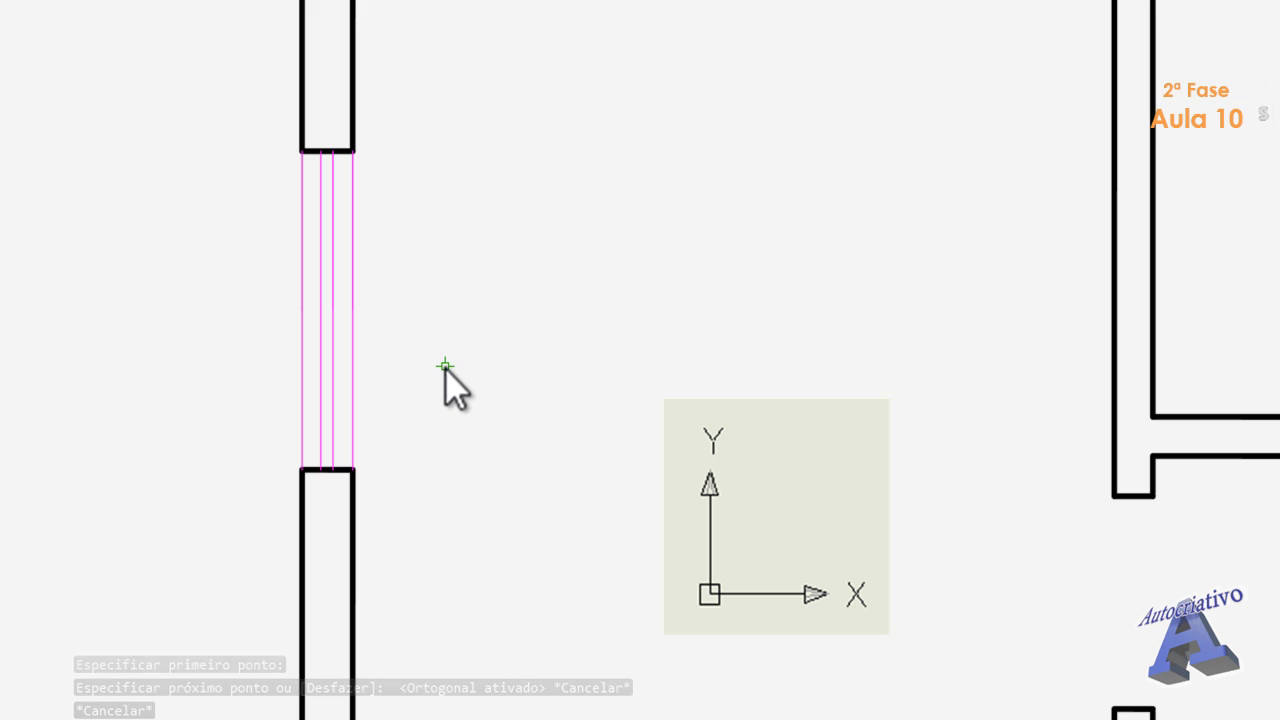
pyautogui.write('l')
pyautogui.press('Return')
pyautogui.click(471, 322)
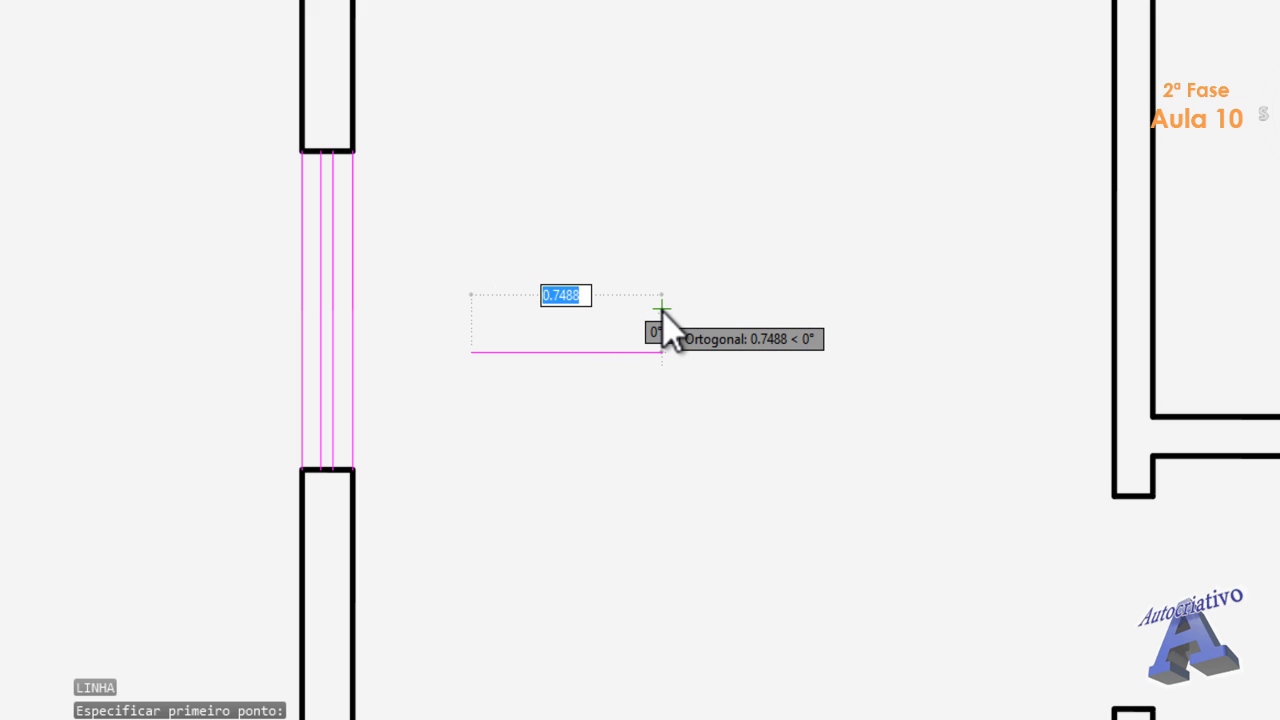
pyautogui.write('1')
pyautogui.press('Tab')
pyautogui.write('5')
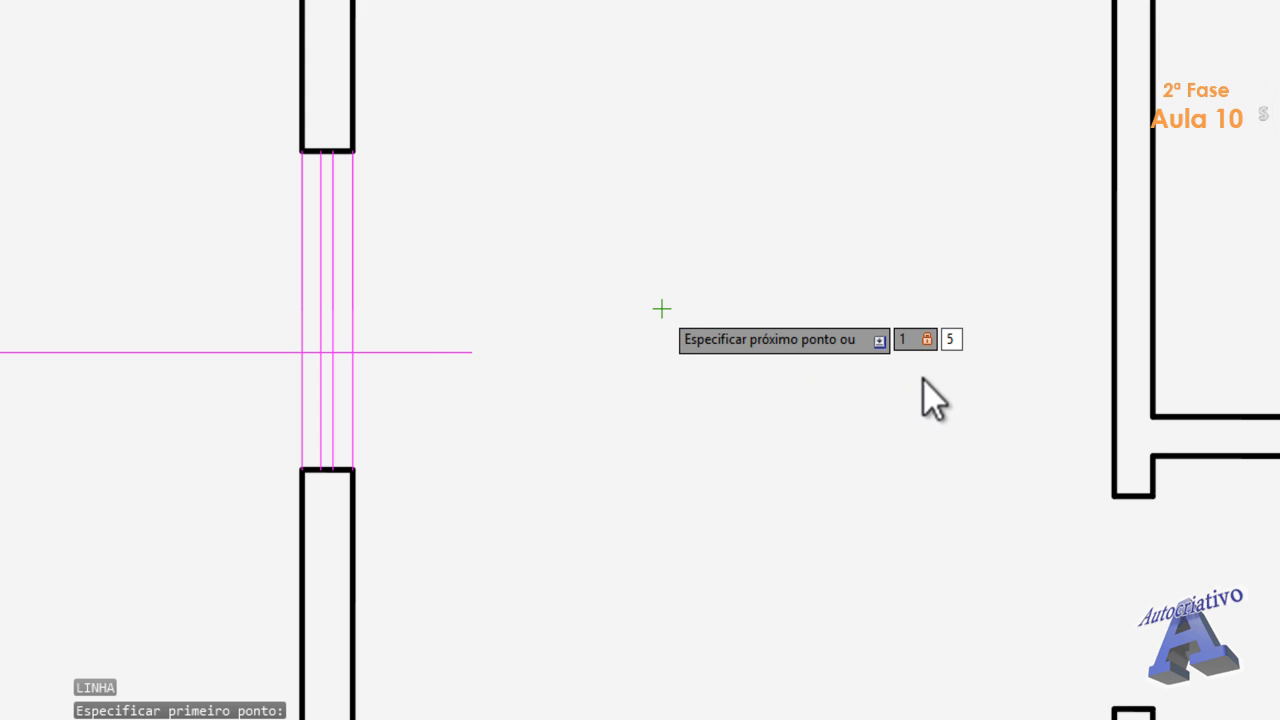
pyautogui.press('Escape')
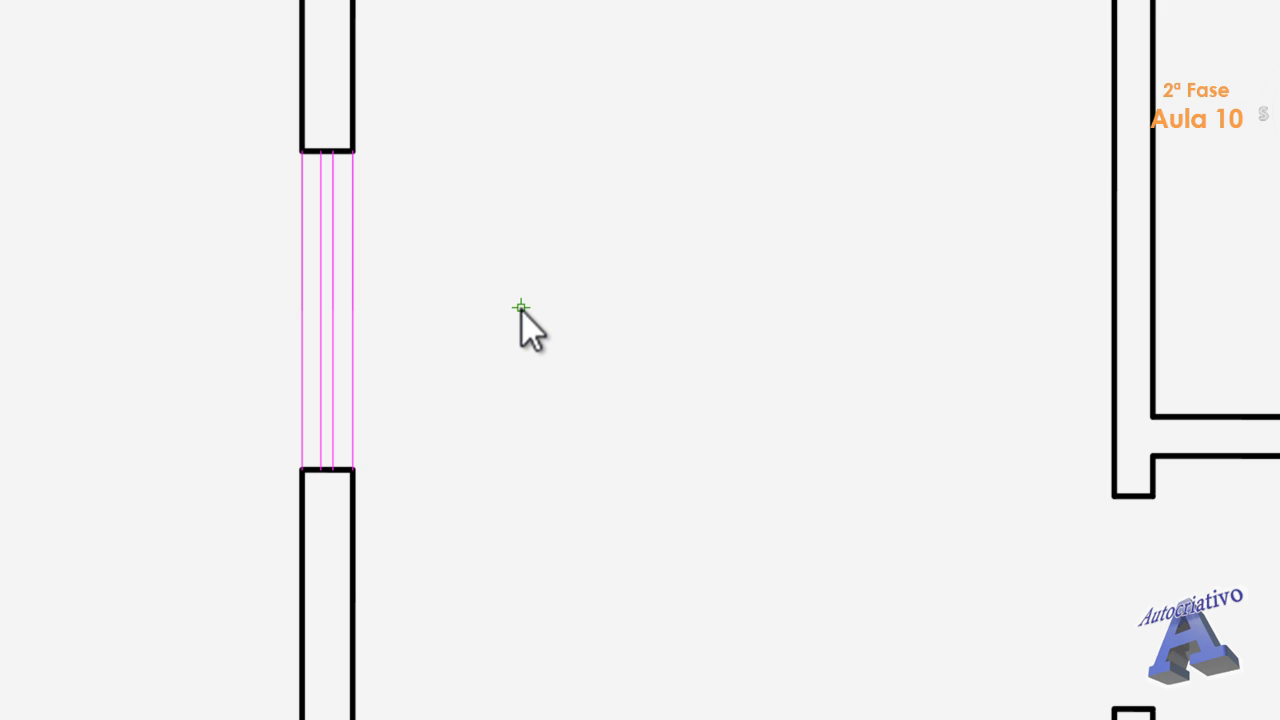
# - Copy the finished four-line window to the opening below it in the same outer wall, aligned by the opening's lower outer corner
pyautogui.scroll(-6, 521, 310)
pyautogui.moveTo(571, 351); pyautogui.dragTo(443, 329, button='middle')
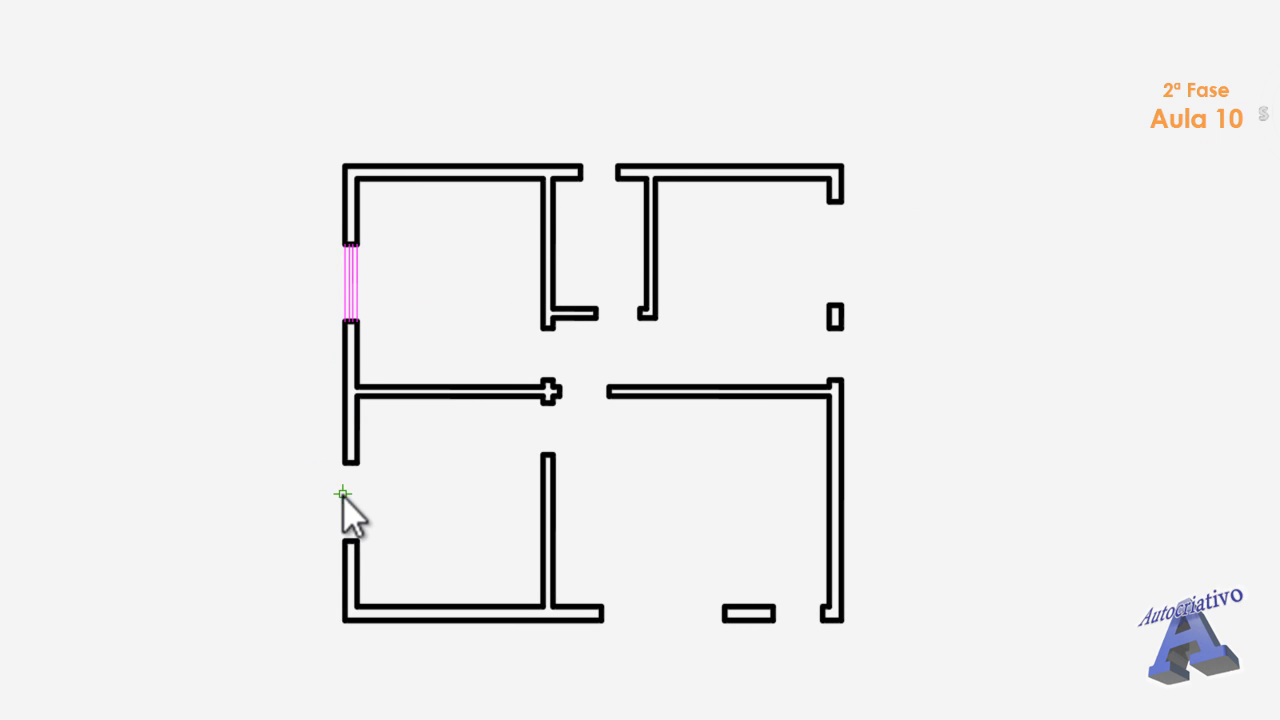
pyautogui.scroll(4, 343, 495)
pyautogui.moveTo(349, 490); pyautogui.dragTo(298, 465, button='middle')
pyautogui.scroll(-3, 417, 223)
pyautogui.moveTo(417, 223); pyautogui.dragTo(446, 385, button='middle')
pyautogui.click(425, 245)
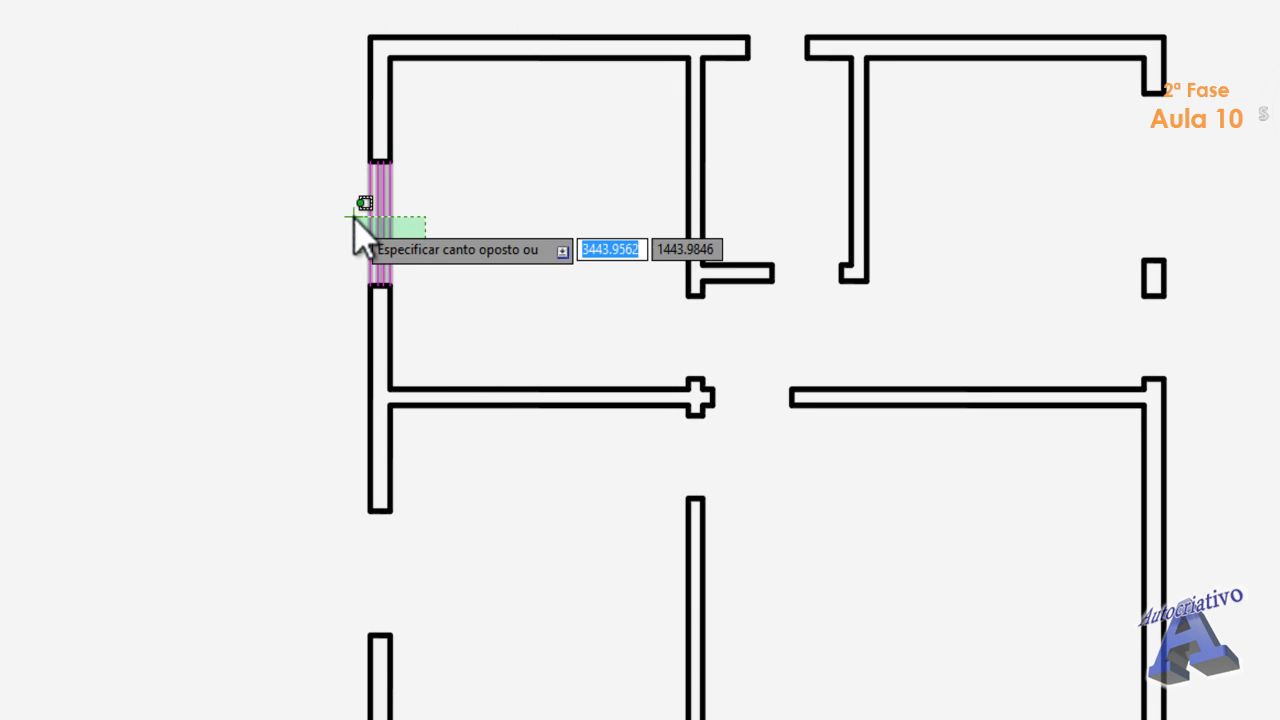
pyautogui.click(353, 216)
pyautogui.write('c')
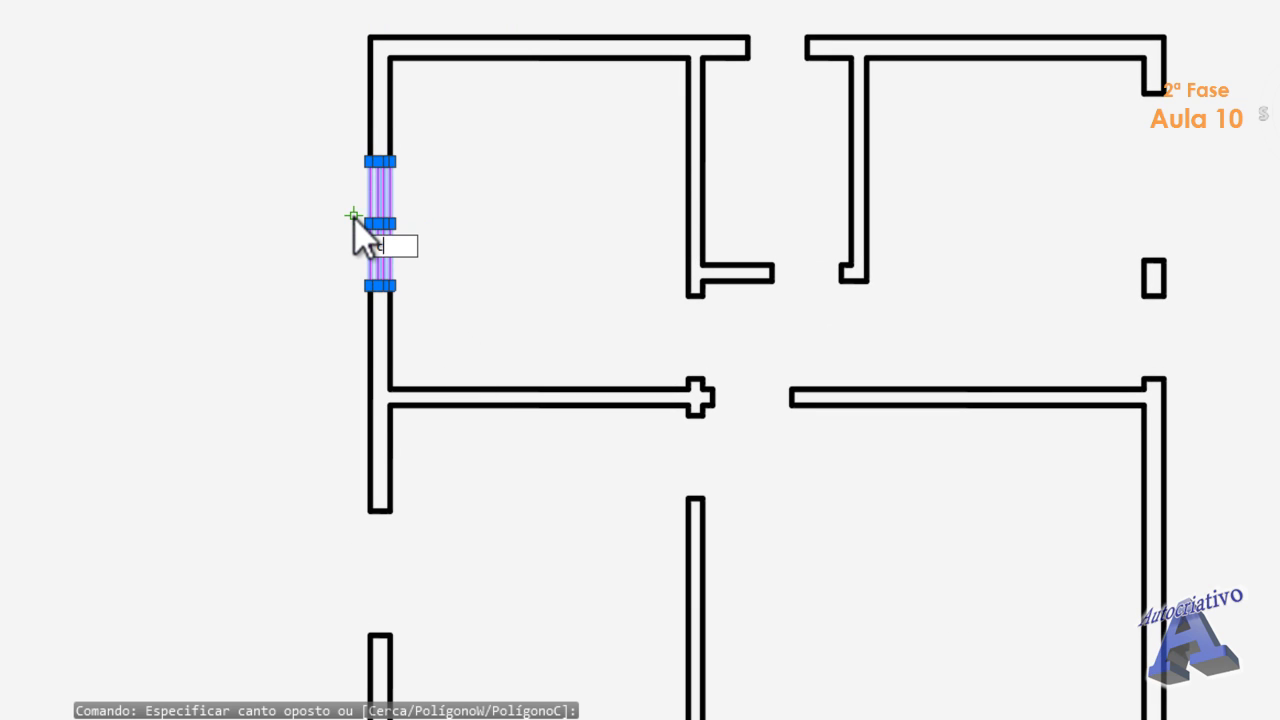
pyautogui.write('p')
pyautogui.press('Return')
pyautogui.moveTo(386, 314); pyautogui.dragTo(384, 286, button='middle')
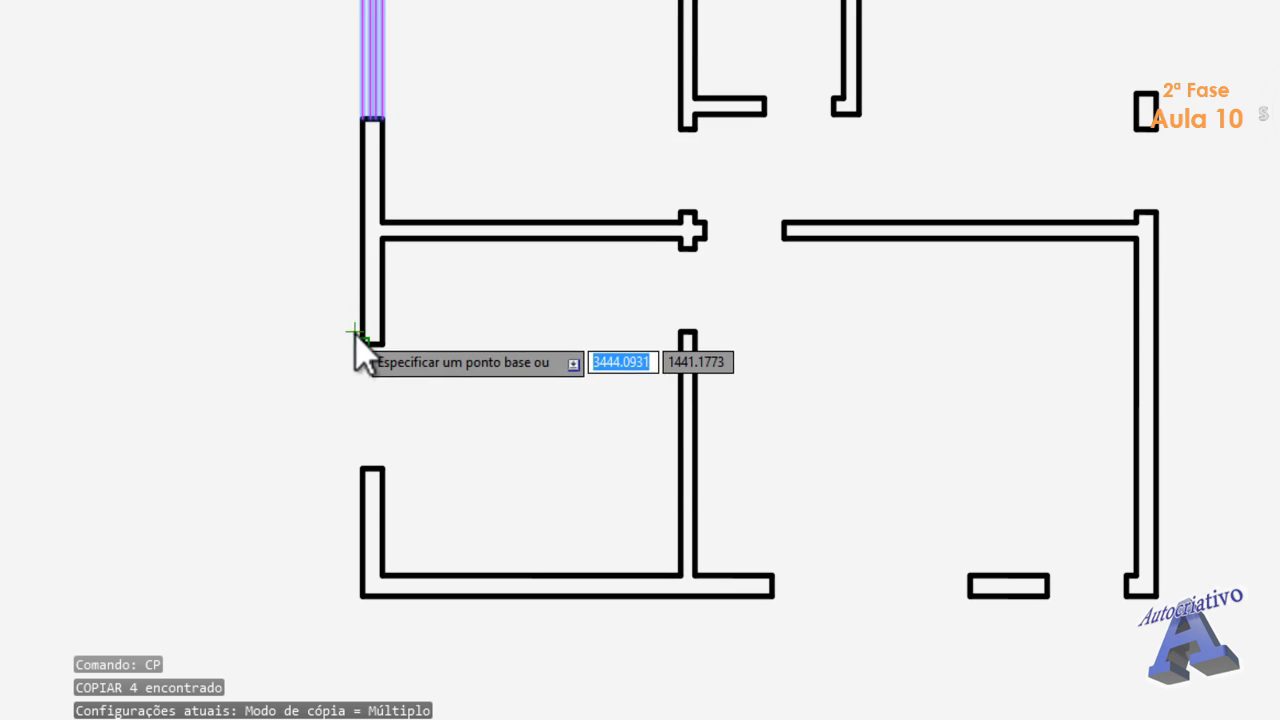
pyautogui.click(362, 118)
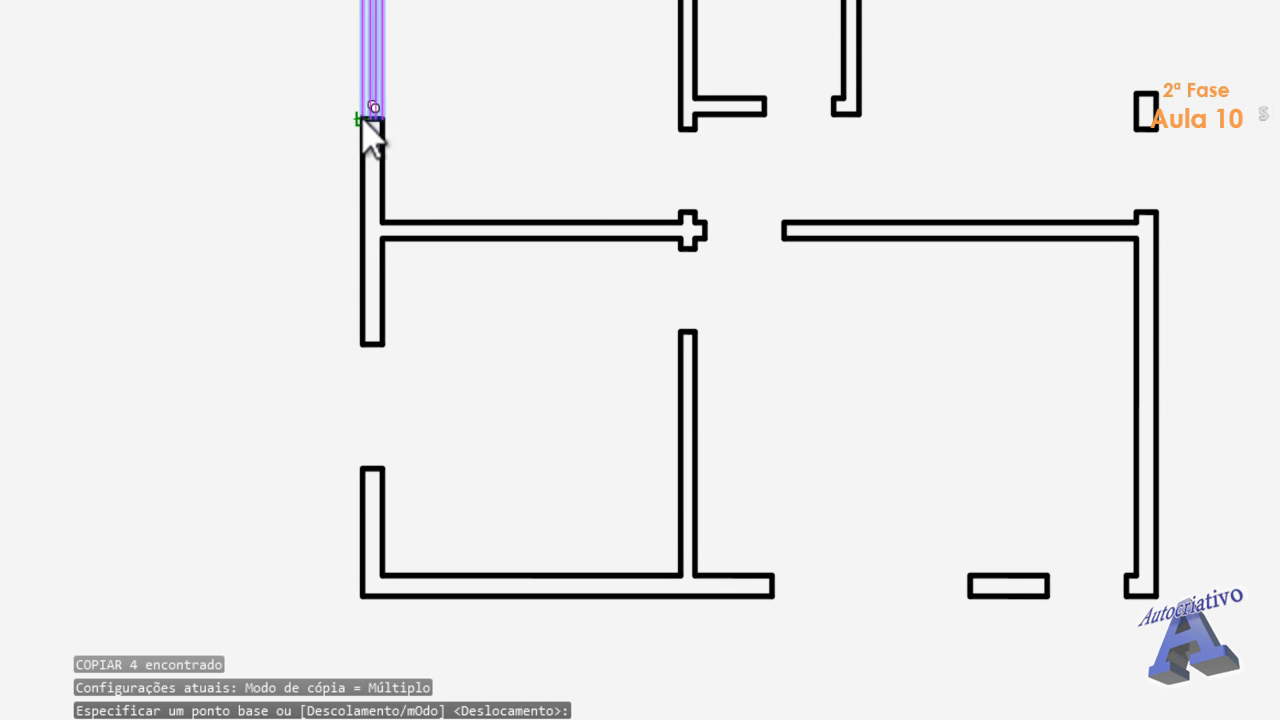
pyautogui.click(362, 468)
pyautogui.press('Escape')
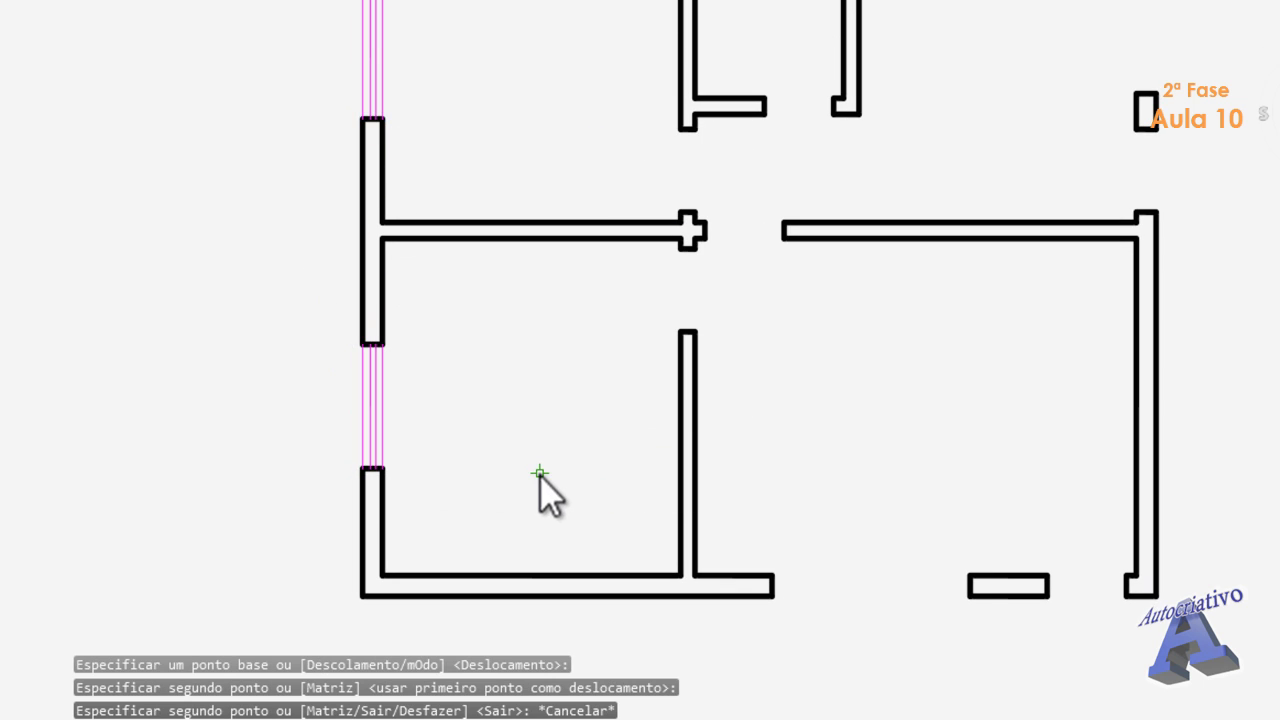
# - Turn off the lineweight display
pyautogui.moveTo(537, 486); pyautogui.dragTo(479, 432, button='middle')
pyautogui.click(950, 715)
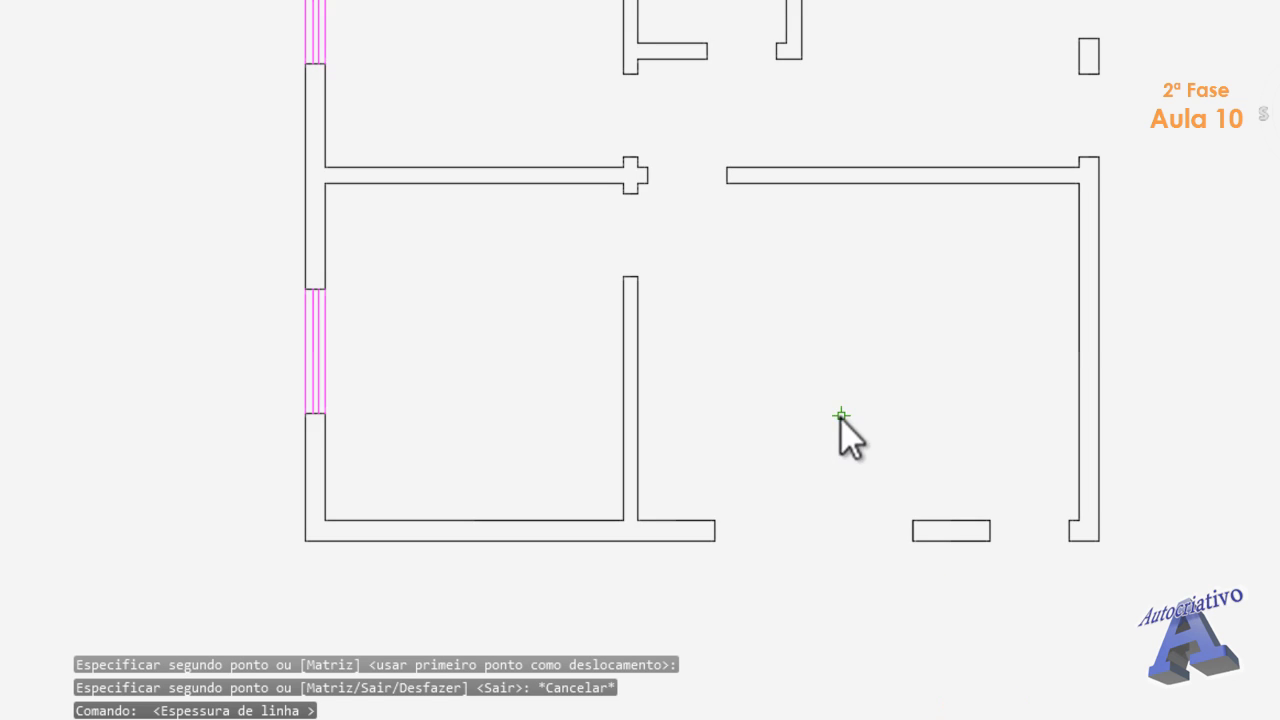
pyautogui.moveTo(843, 429); pyautogui.dragTo(737, 651, button='middle')
pyautogui.moveTo(571, 163); pyautogui.dragTo(522, 290, button='middle')
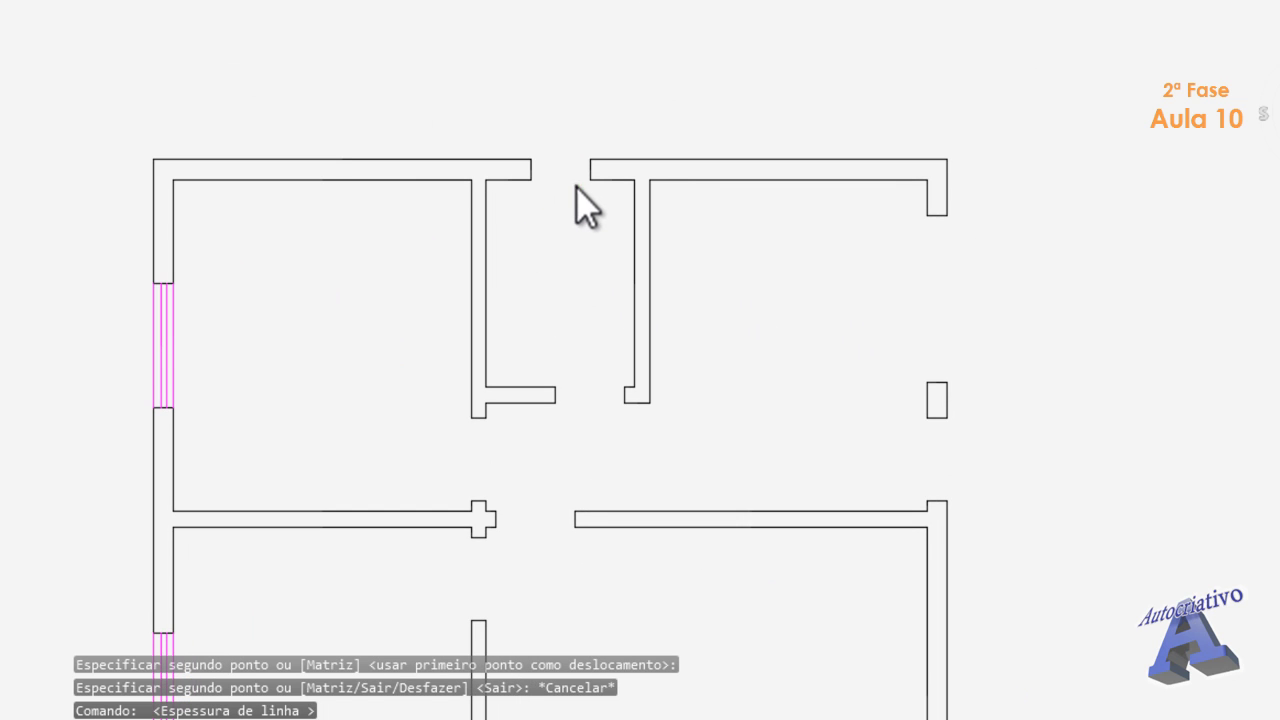
pyautogui.scroll(2, 576, 187)
pyautogui.write('co')
pyautogui.press('Return')
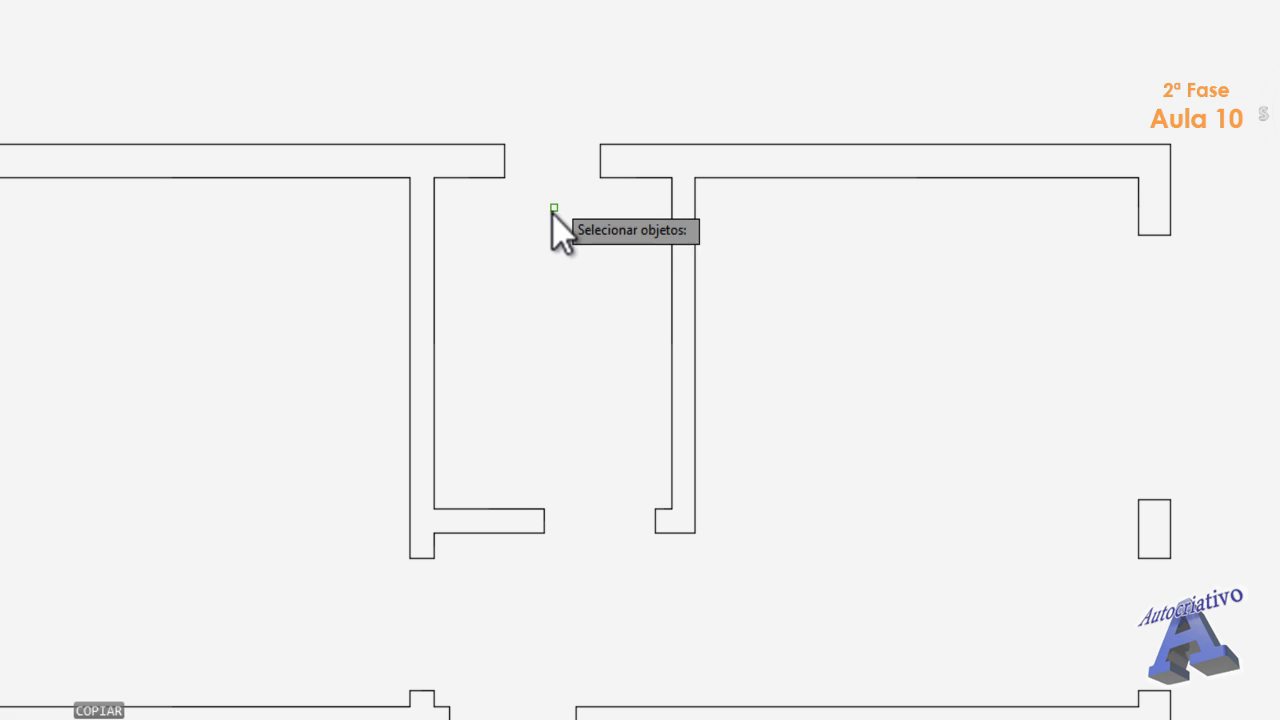
pyautogui.press('Escape')
# - Draw two lines across the narrow opening in the upper exterior wall, joining the inner wall corners and the outer wall corners
pyautogui.write('l')
pyautogui.press('Return')
pyautogui.scroll(2, 558, 222)
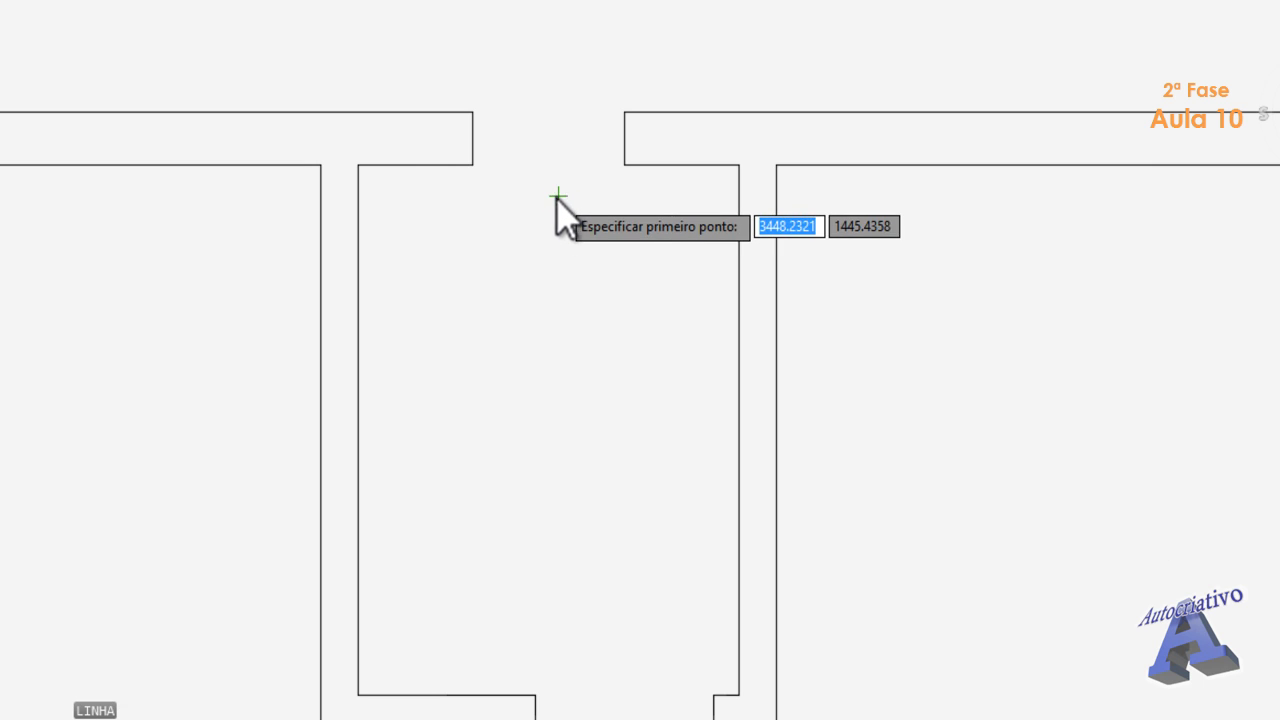
pyautogui.click(623, 164)
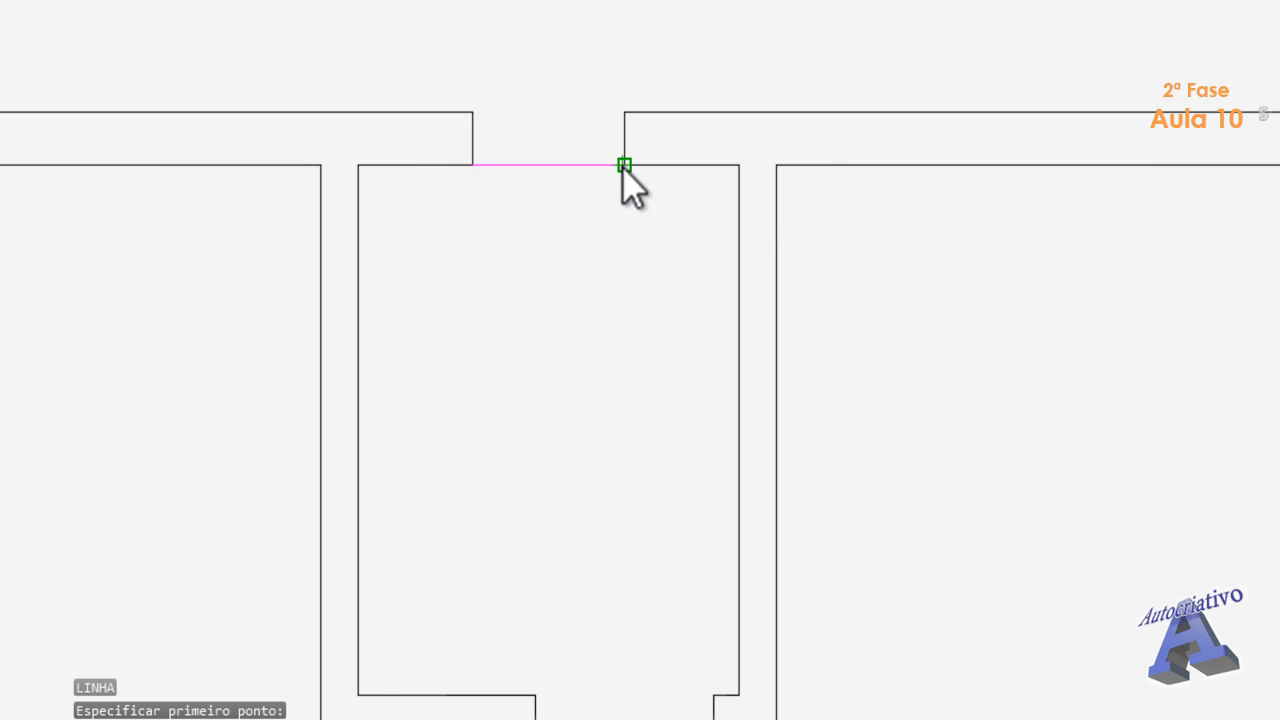
pyautogui.press('Escape')
pyautogui.press('Return')
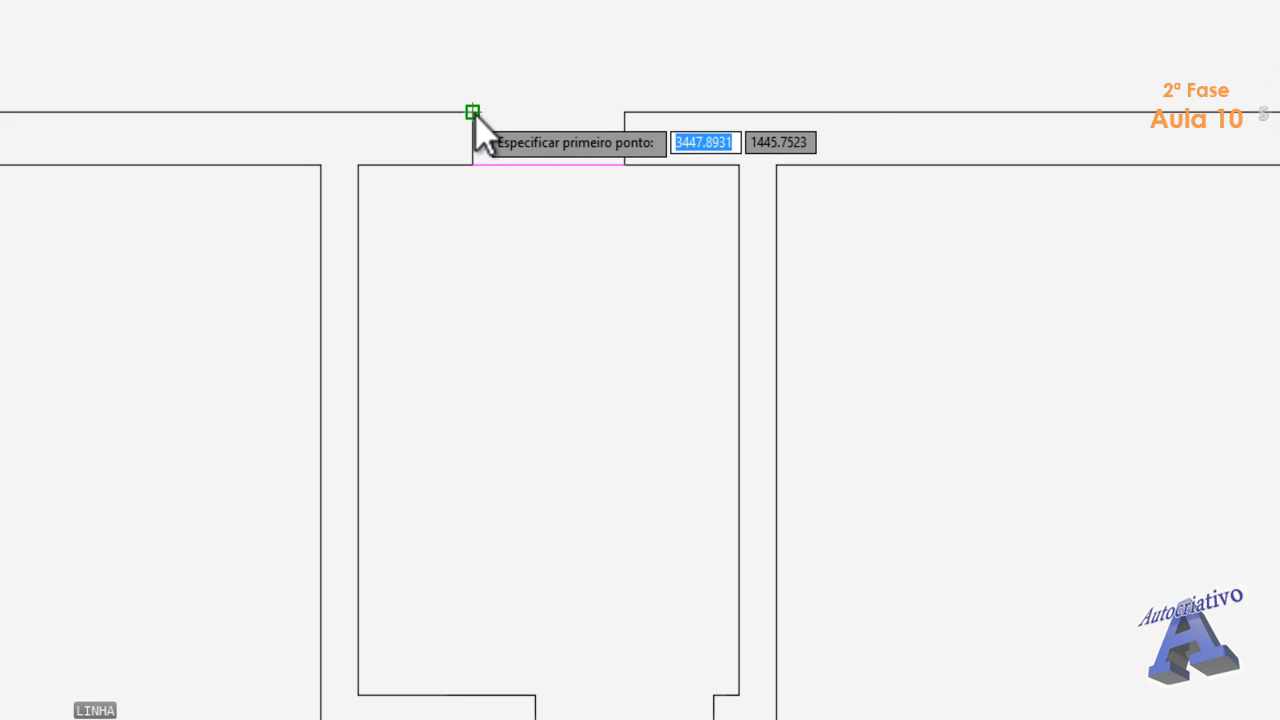
pyautogui.click(472, 112)
pyautogui.click(623, 112)
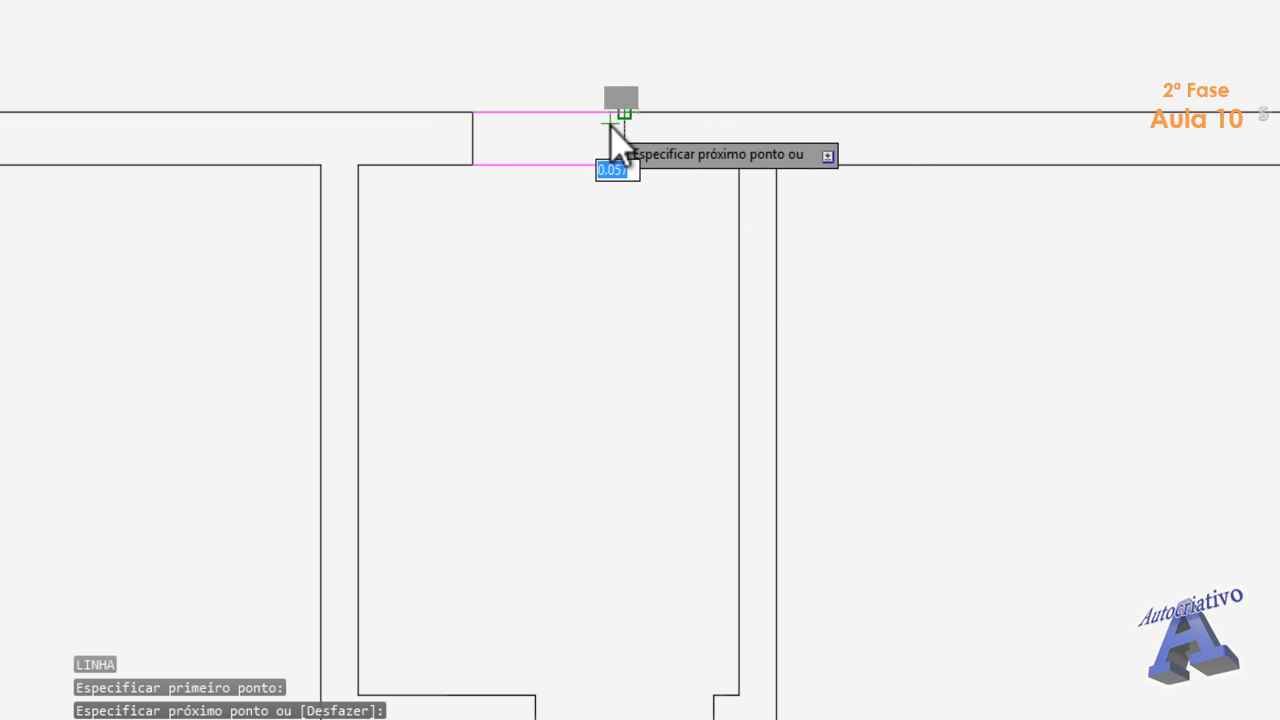
pyautogui.click(612, 124)
# - Offset the upper wall opening's outer and inner window lines by 0.075 each, toward the middle of the wall
pyautogui.write('s')
pyautogui.press('Return')
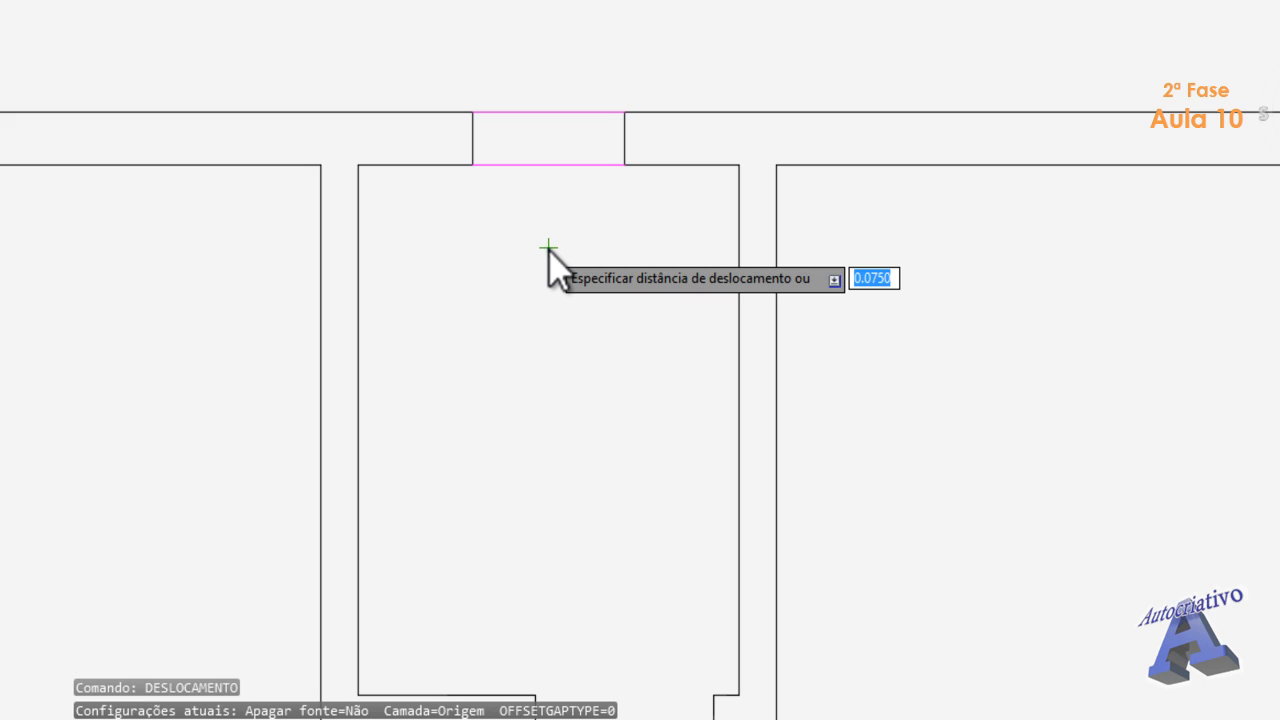
pyautogui.press('Return')
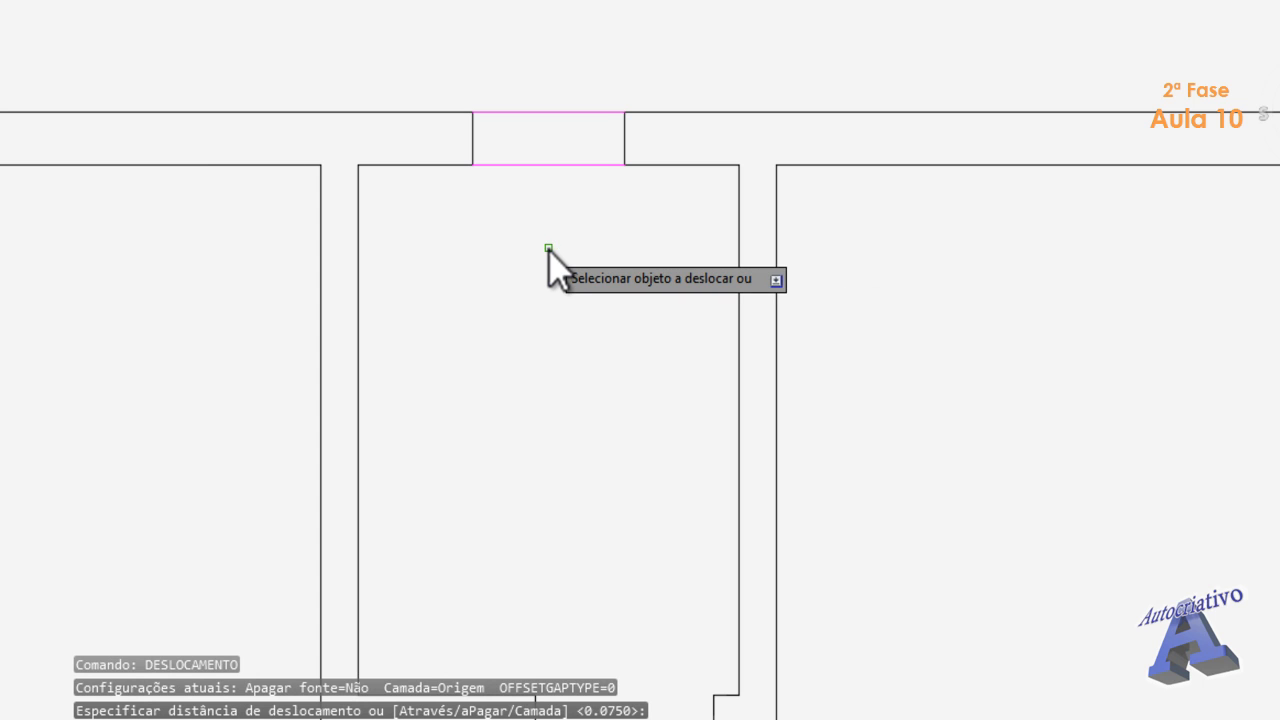
pyautogui.click(533, 113)
pyautogui.click(537, 138)
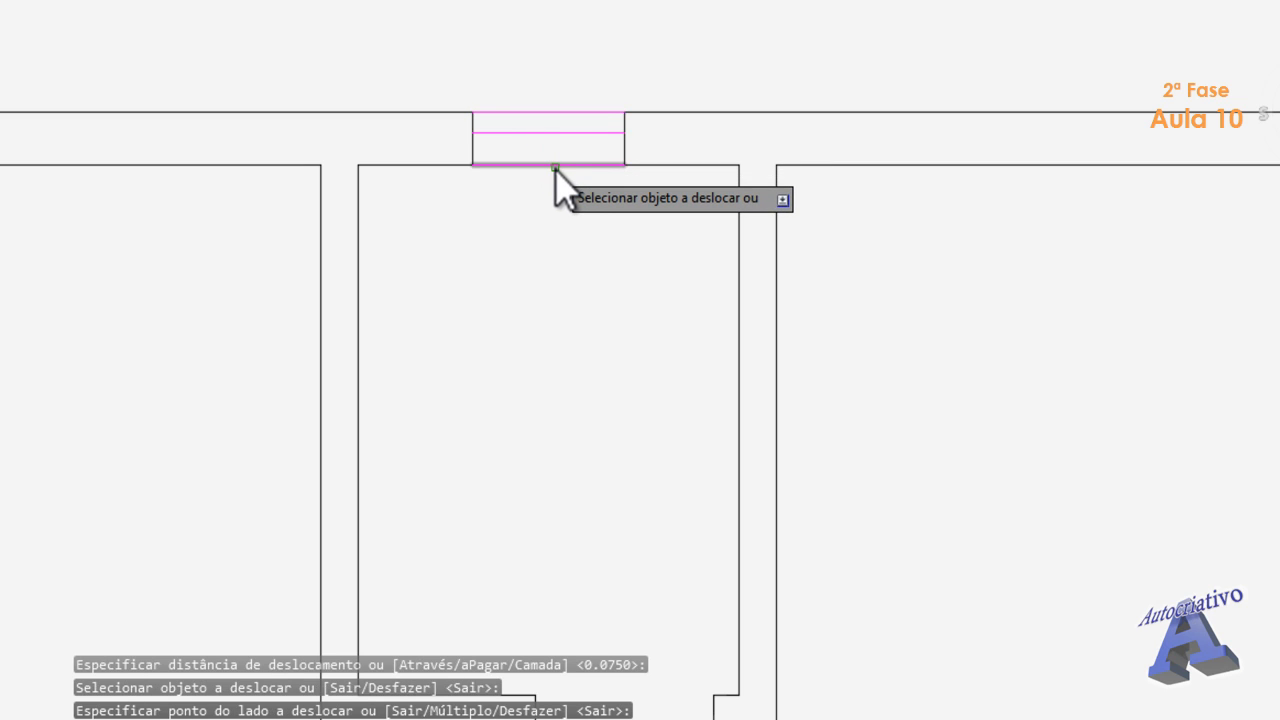
pyautogui.click(552, 160)
pyautogui.click(547, 148)
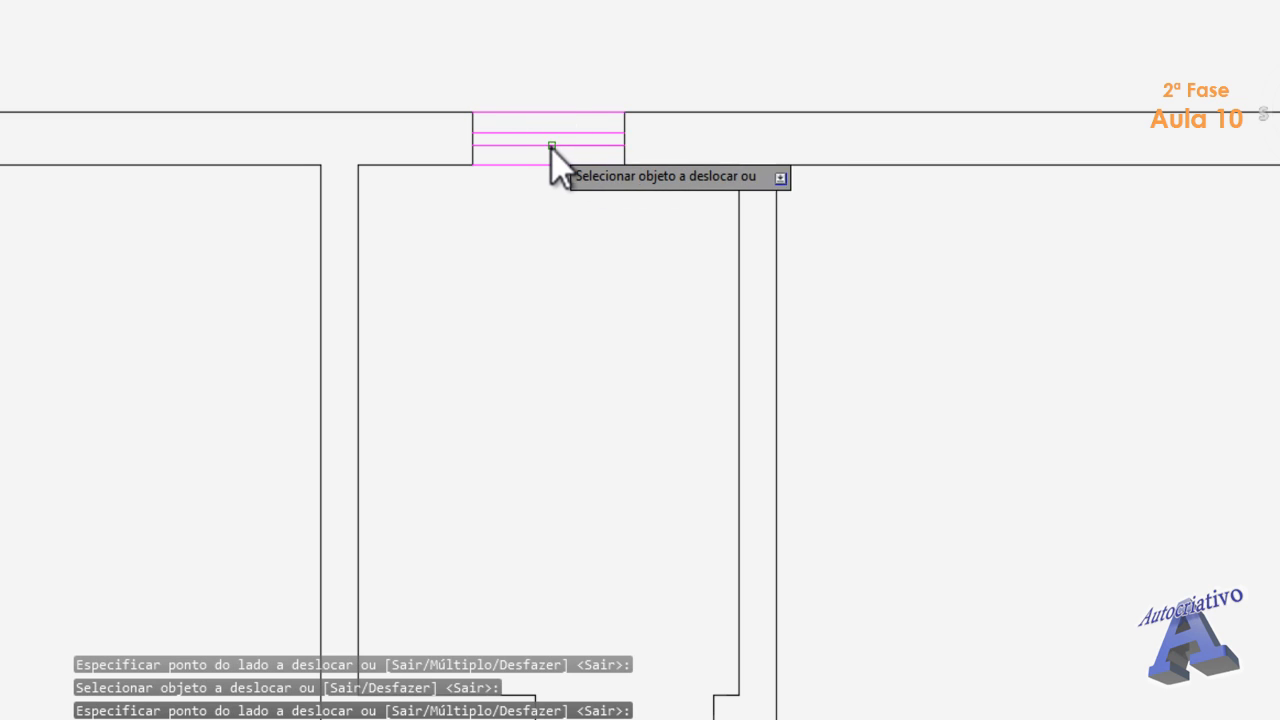
pyautogui.press('Escape')
# - Examine the upper wall's window up close and the windows placed around the whole floor plan
pyautogui.moveTo(611, 157); pyautogui.dragTo(554, 180, button='middle')
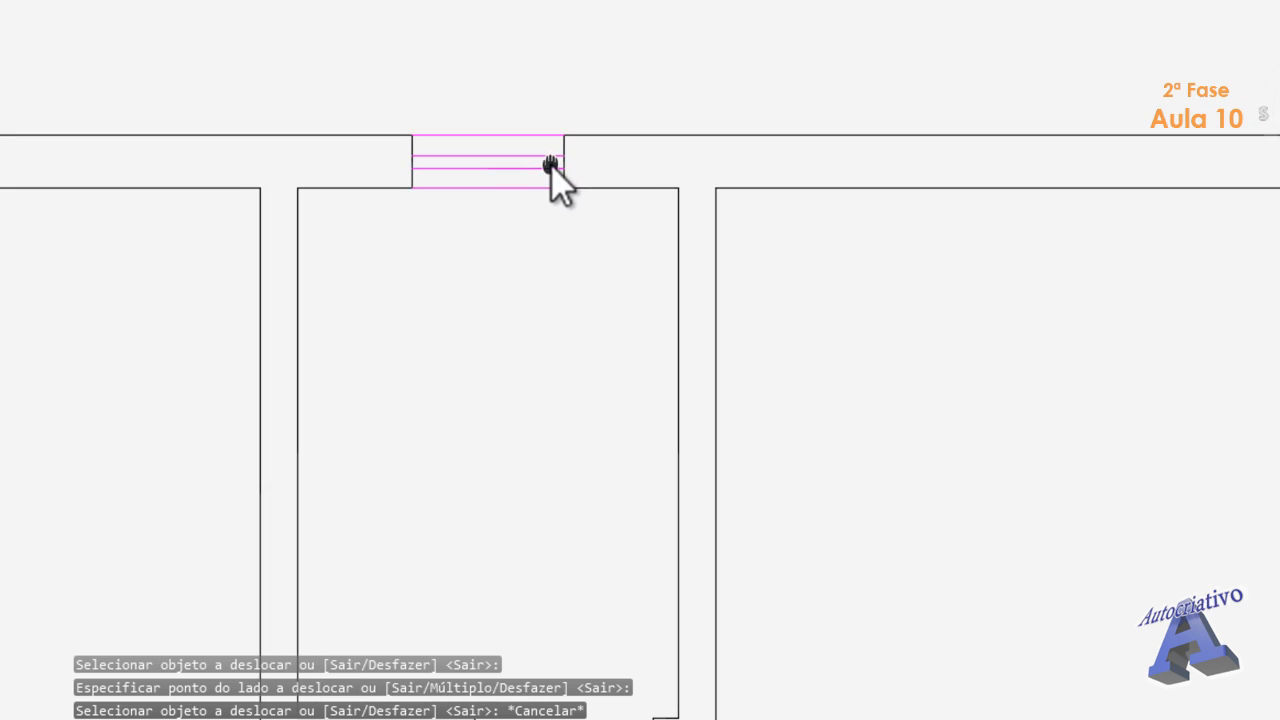
pyautogui.scroll(4, 470, 172)
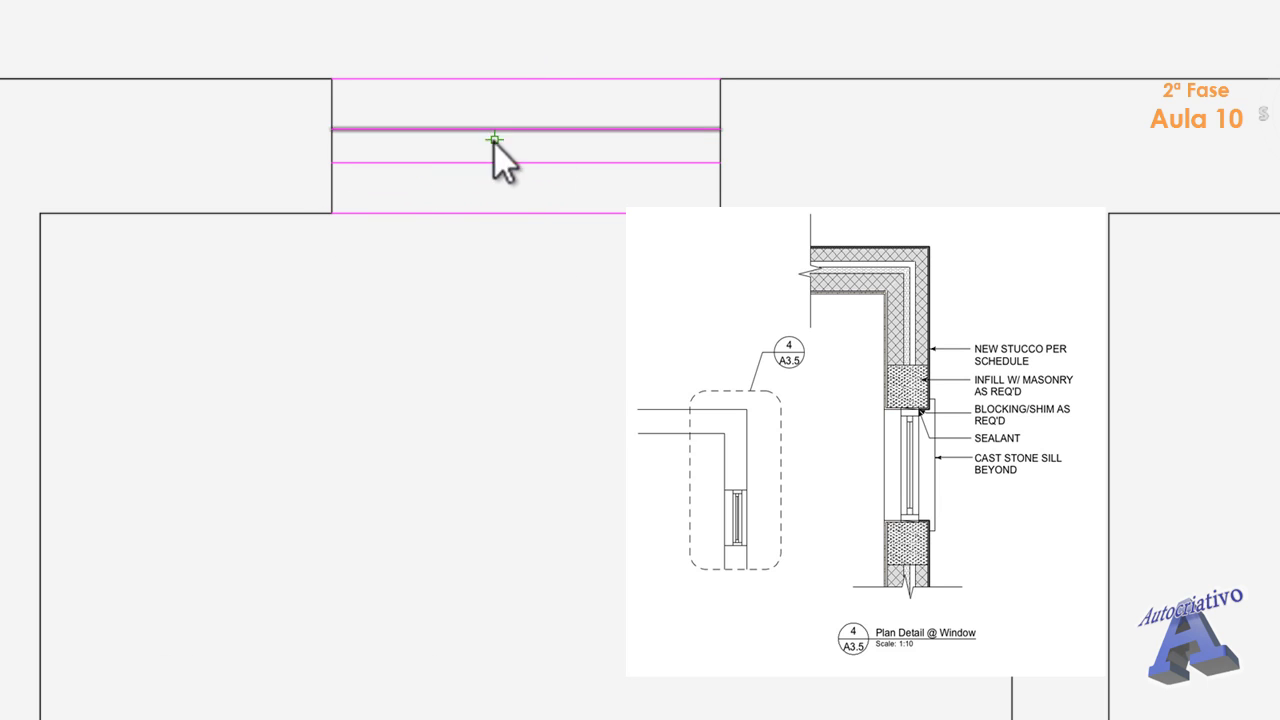
pyautogui.scroll(-3, 579, 222)
pyautogui.scroll(-3, 579, 222)
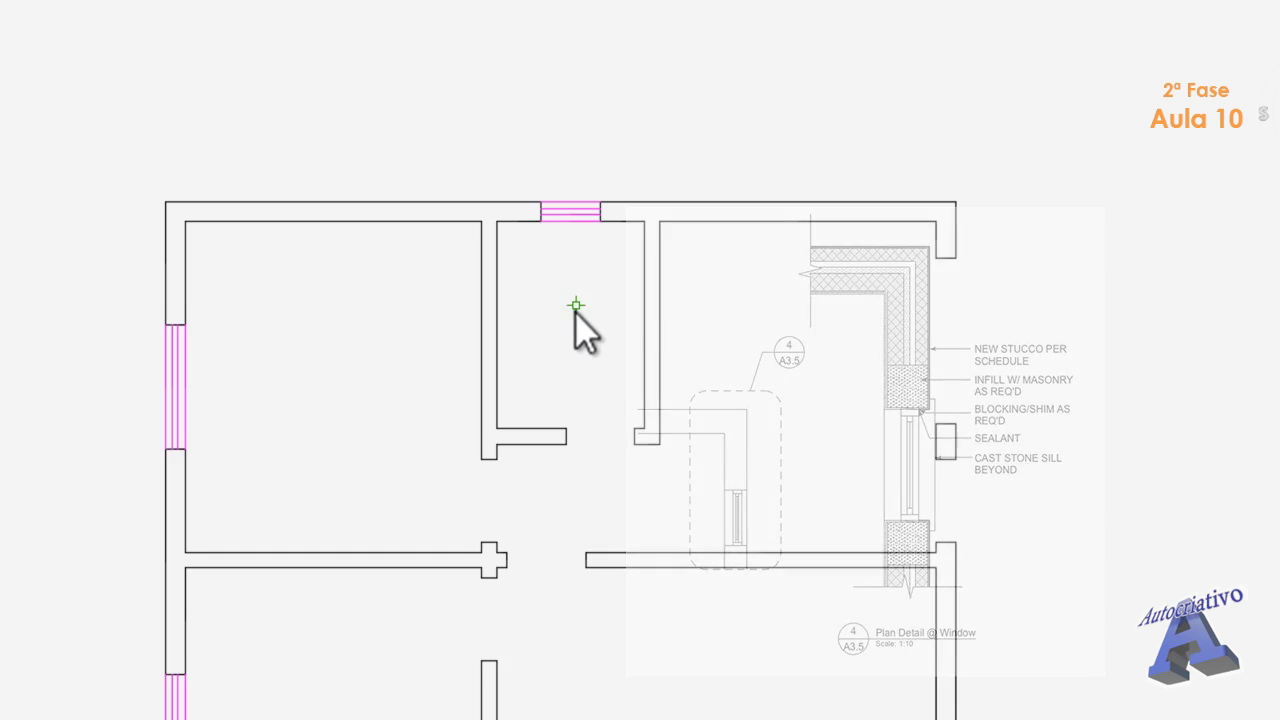
pyautogui.moveTo(571, 306); pyautogui.dragTo(520, 187, button='middle')
pyautogui.scroll(-3, 523, 120)
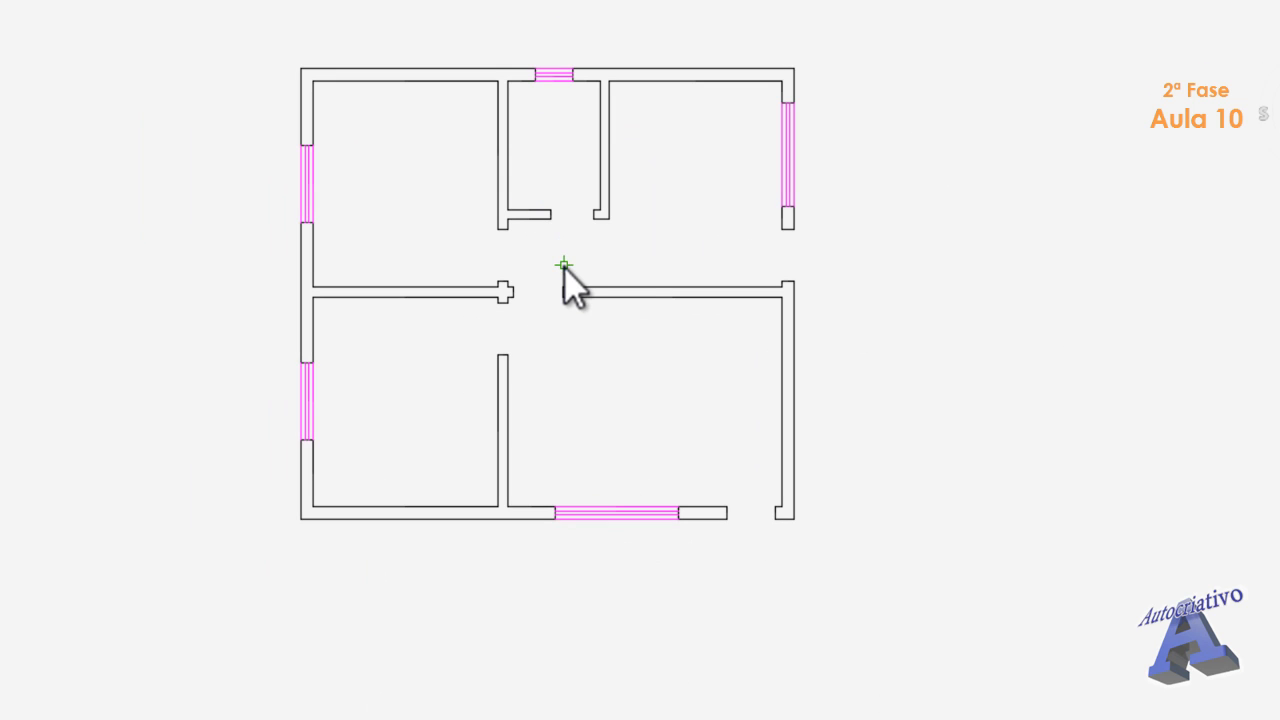
pyautogui.moveTo(563, 266); pyautogui.dragTo(526, 272, button='middle')
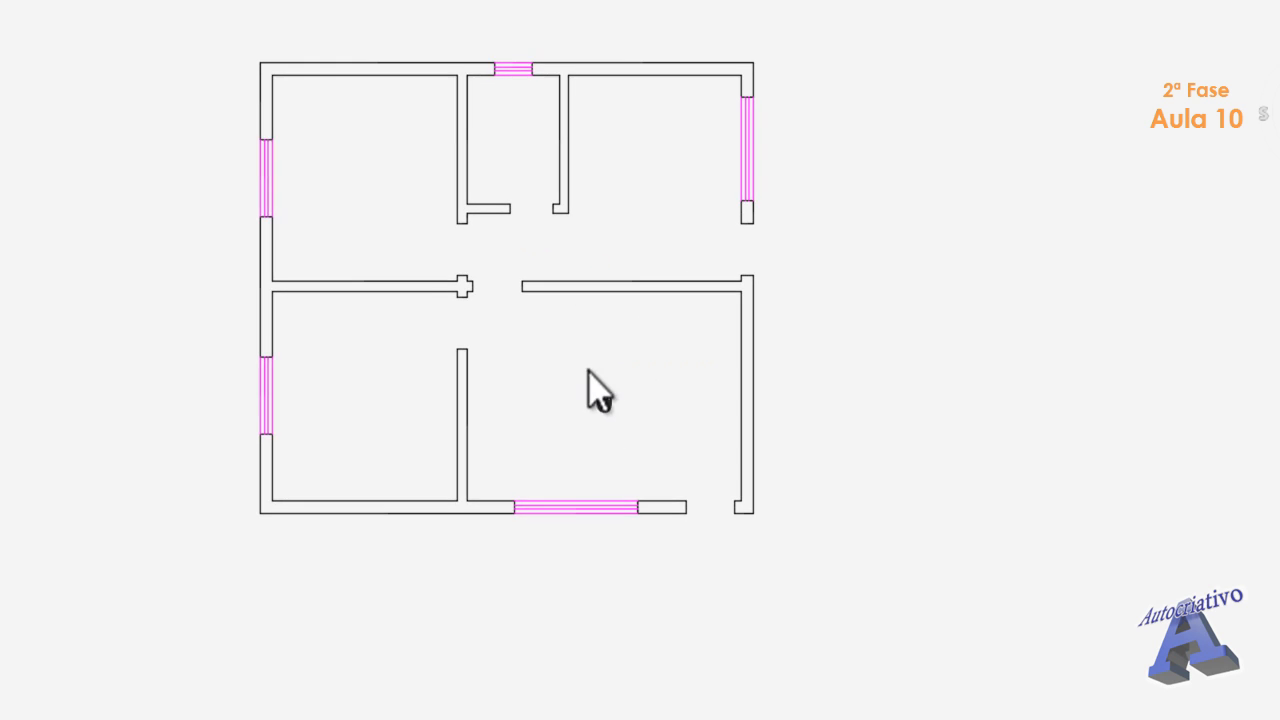
pyautogui.moveTo(588, 372); pyautogui.dragTo(551, 302, button='middle')
pyautogui.scroll(4, 668, 398)
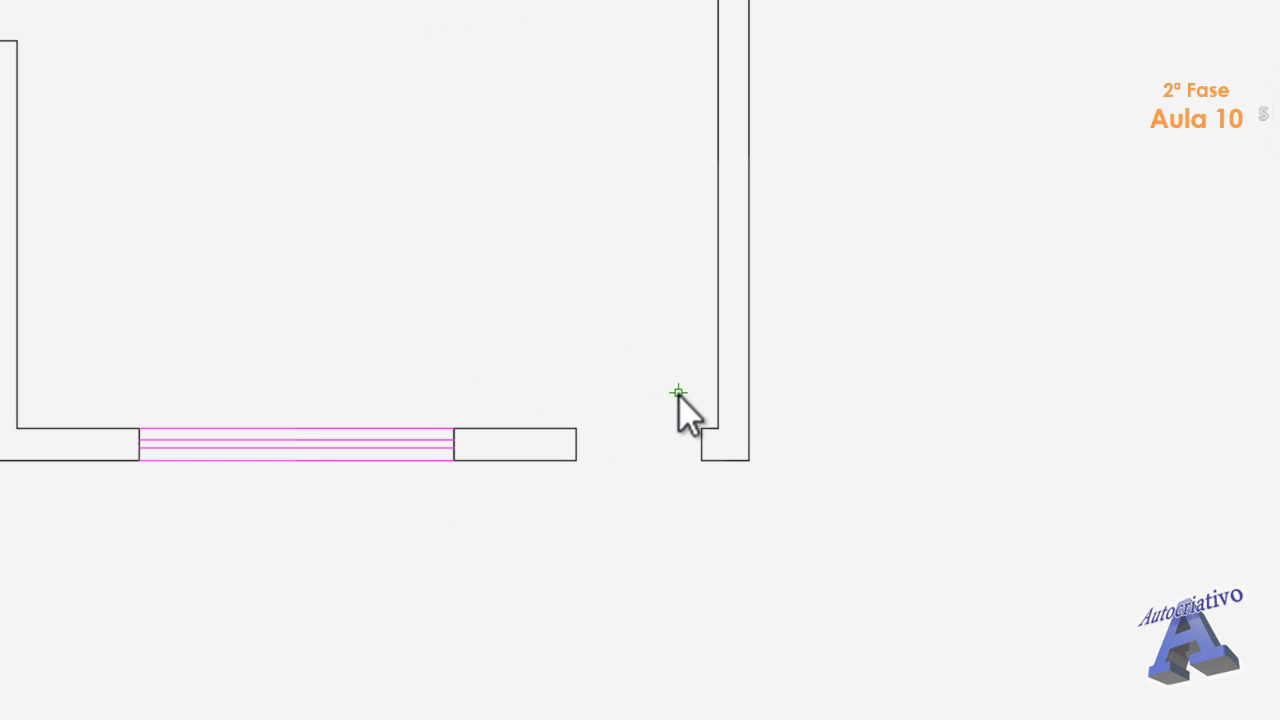
pyautogui.moveTo(674, 400); pyautogui.dragTo(511, 423, button='middle')
pyautogui.scroll(2, 512, 424)
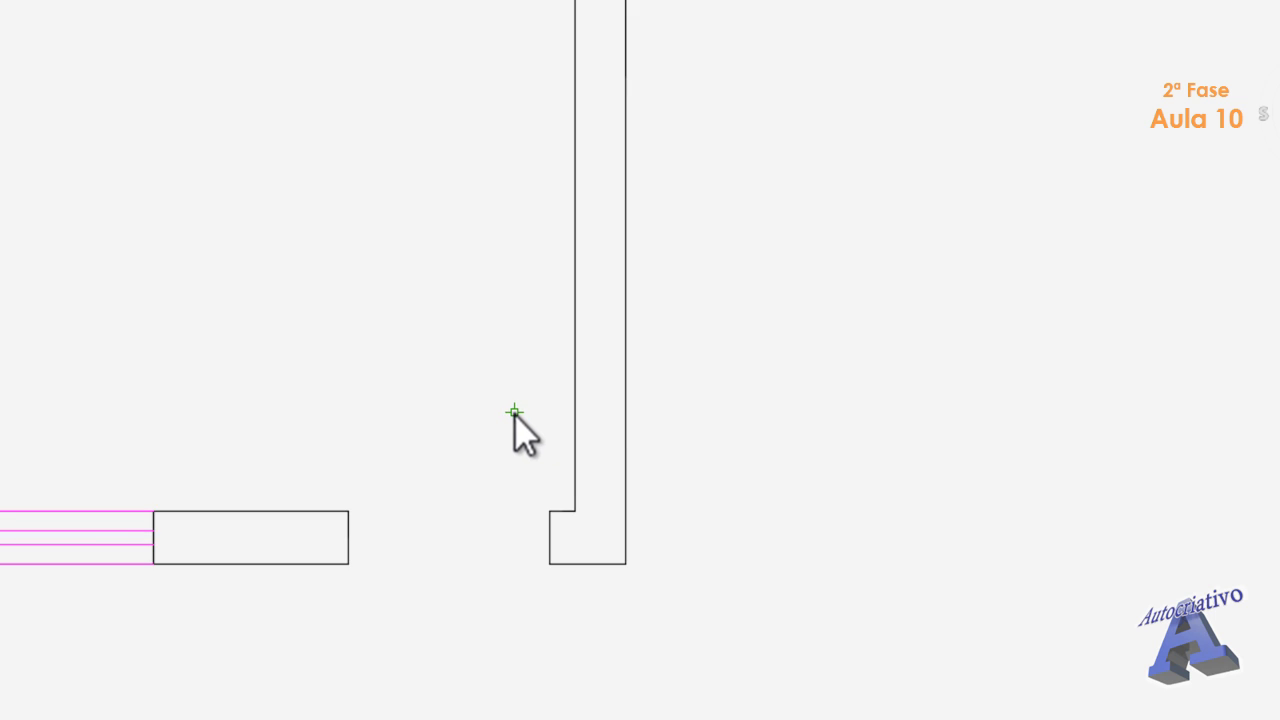
pyautogui.write('RET')
pyautogui.press('Return')
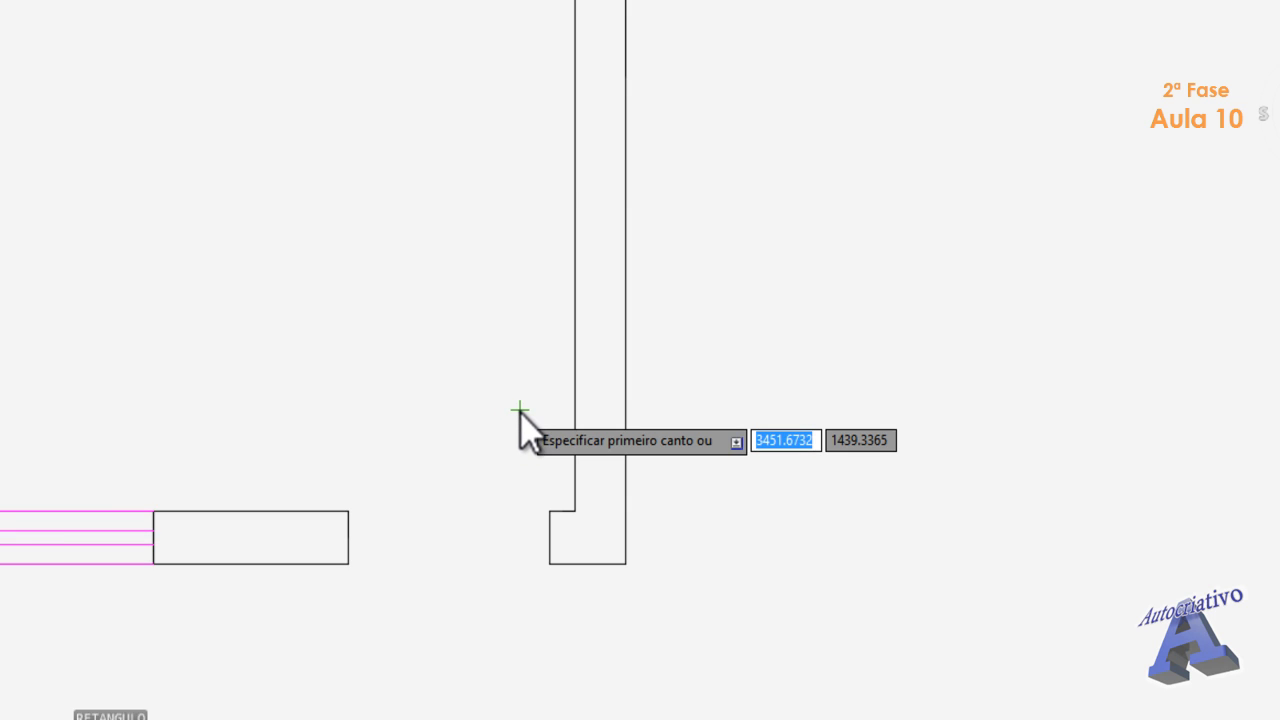
pyautogui.click(549, 511)
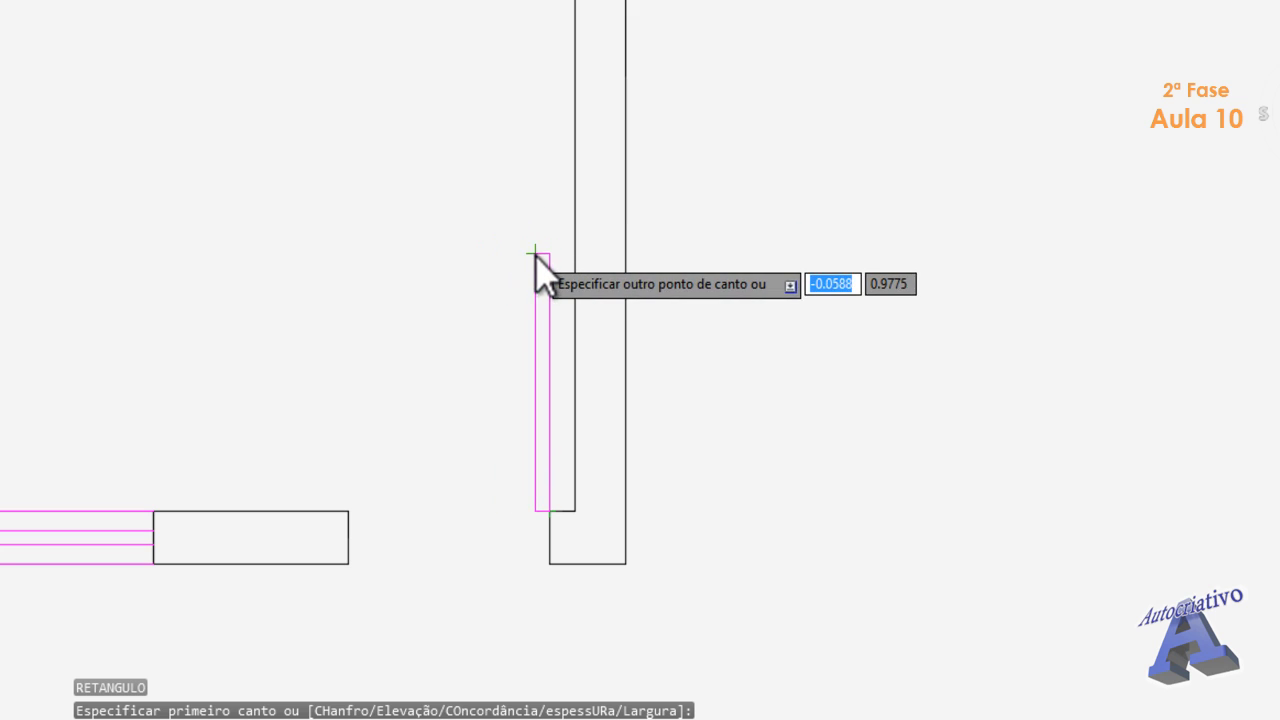
pyautogui.press('Escape')
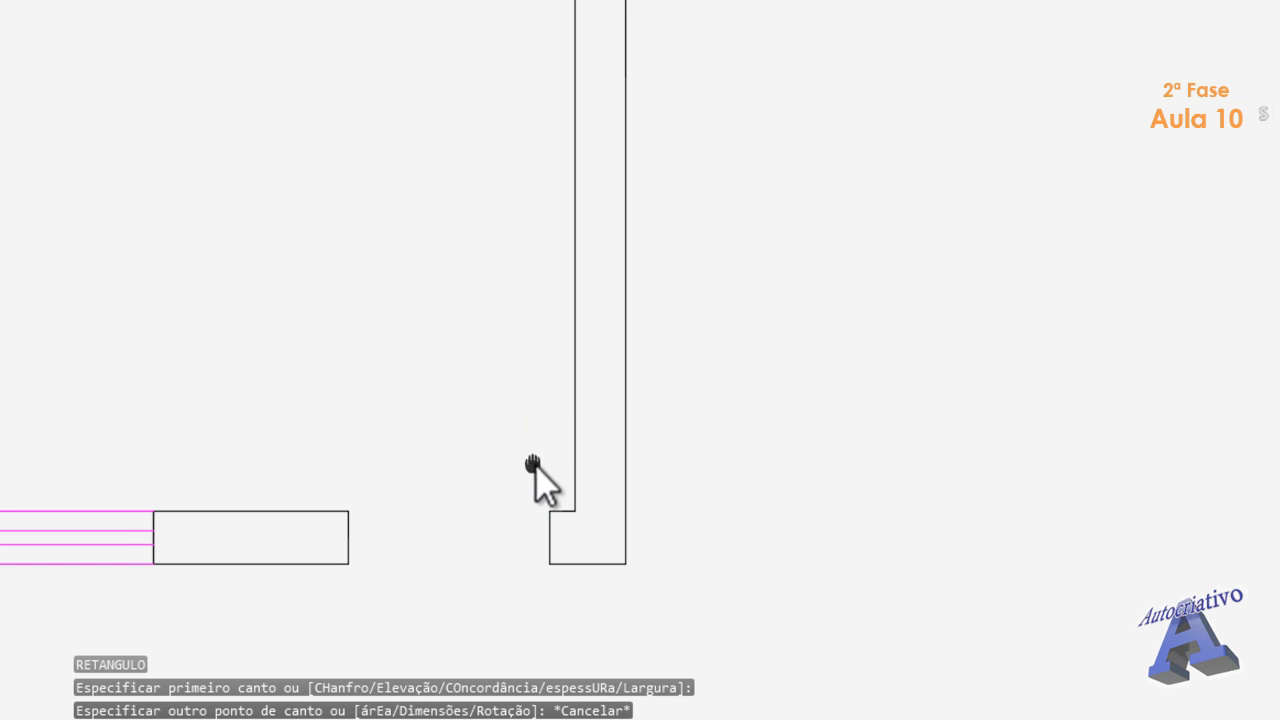
# - Measure the width of the entrance door opening between its two inner wall corners
pyautogui.moveTo(532, 465)
pyautogui.mouseDown(button='middle')
pyautogui.moveTo(647, 302)
pyautogui.moveTo(651, 322)
pyautogui.mouseUp(button='middle')
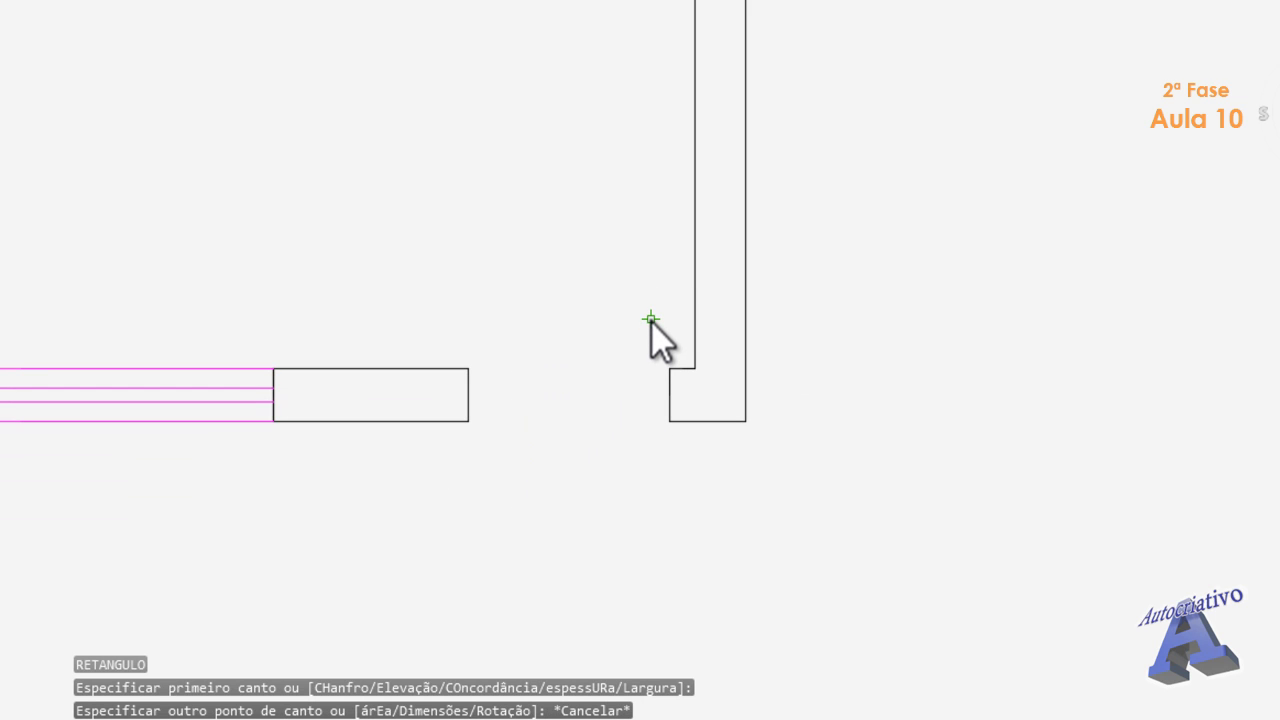
pyautogui.write('di')
pyautogui.press('Return')
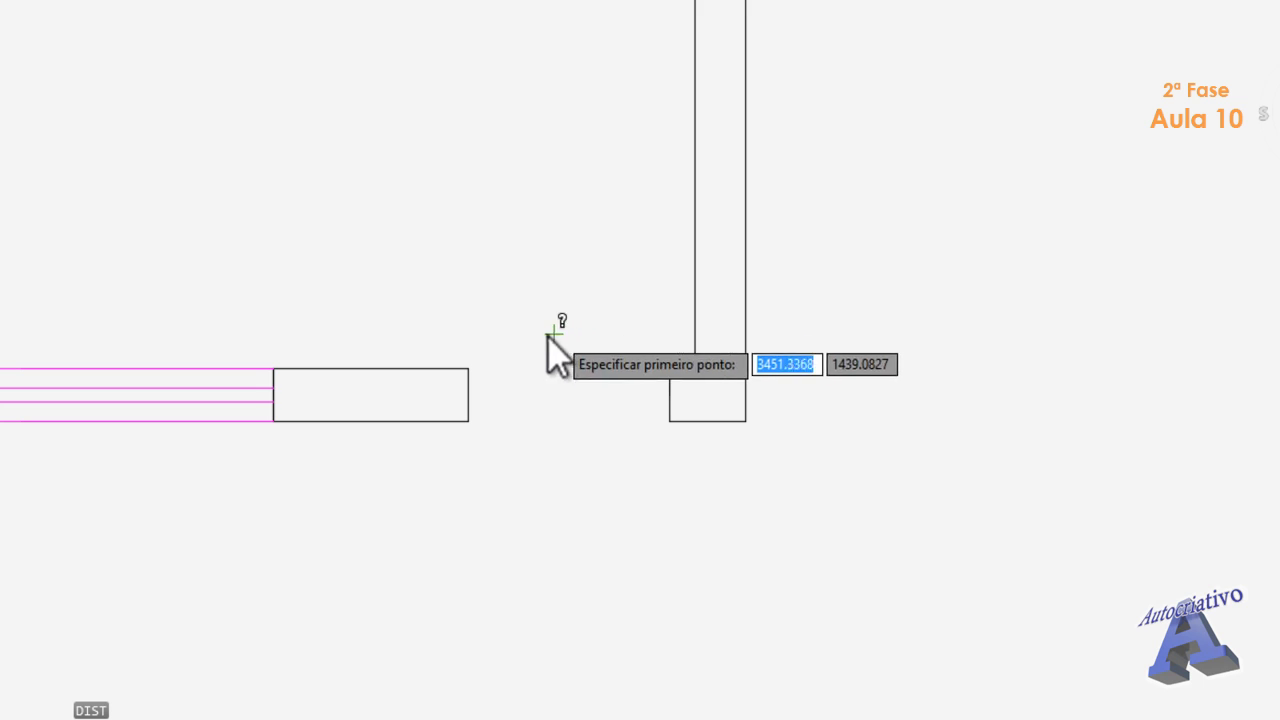
pyautogui.click(465, 372)
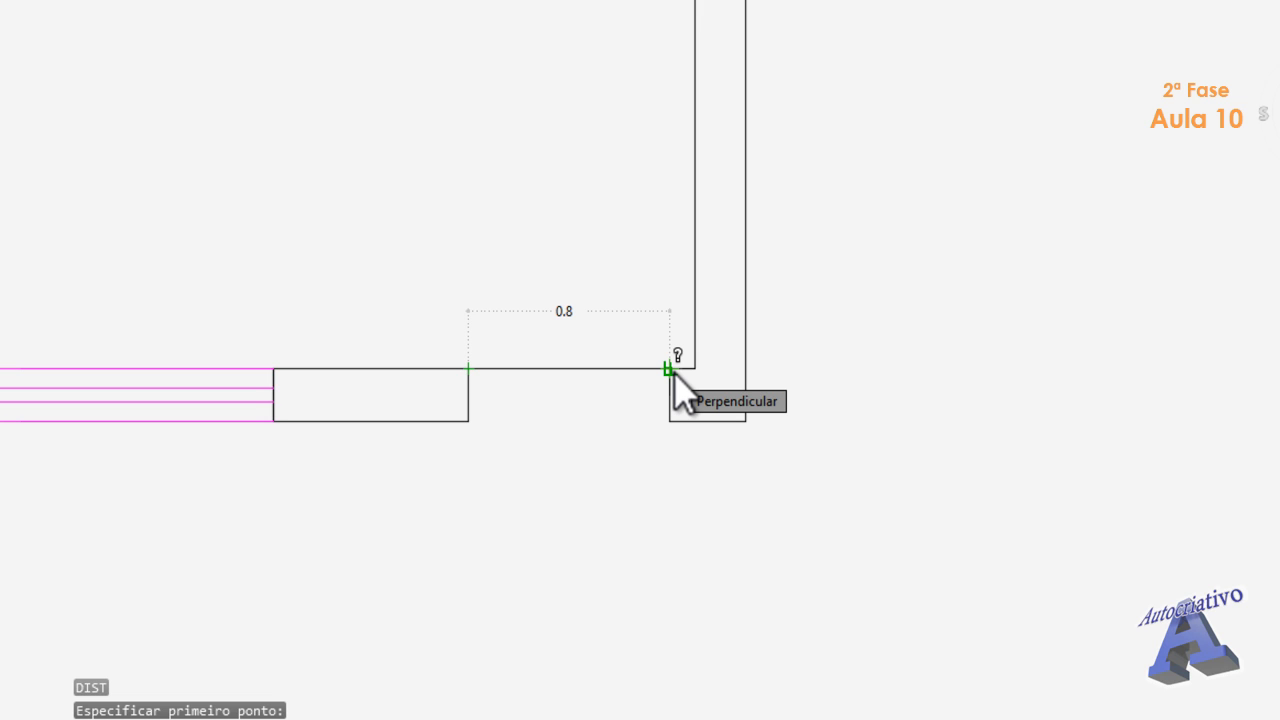
pyautogui.press('Escape')
pyautogui.scroll(-1, 654, 332)
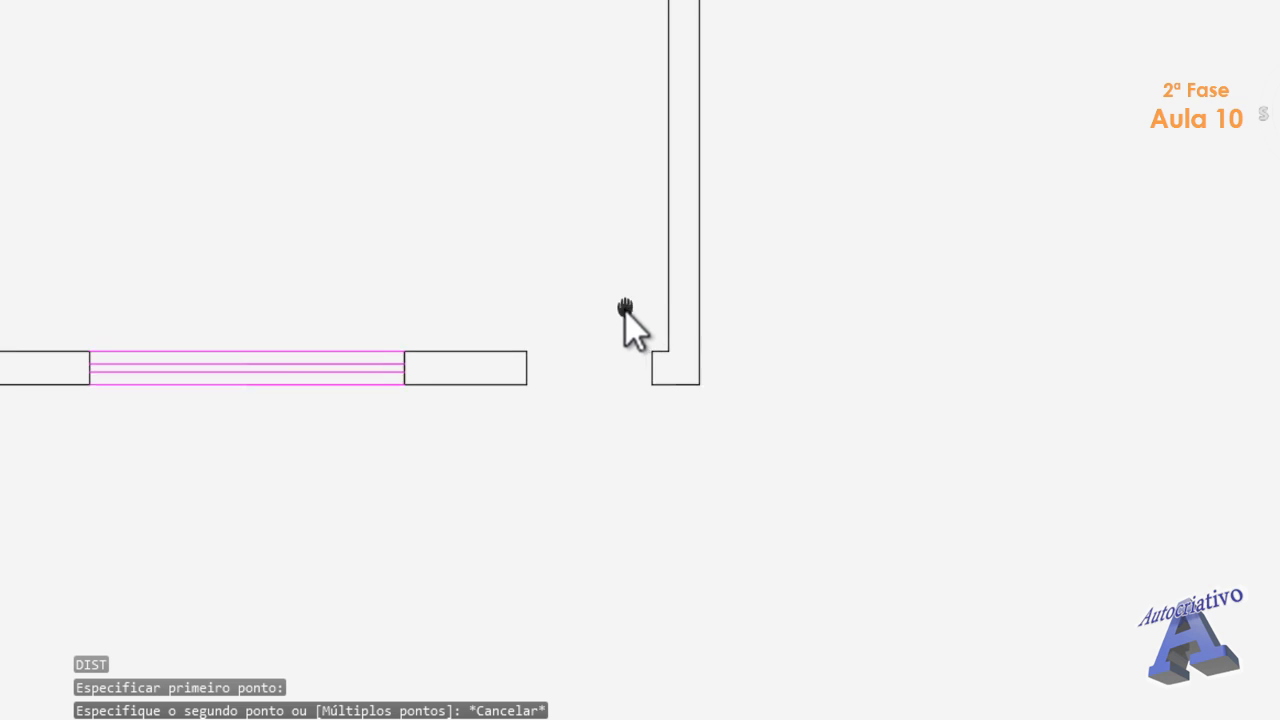
pyautogui.moveTo(625, 308)
pyautogui.mouseDown(button='middle')
pyautogui.moveTo(586, 409)
pyautogui.moveTo(629, 486)
pyautogui.moveTo(640, 472)
pyautogui.mouseUp(button='middle')
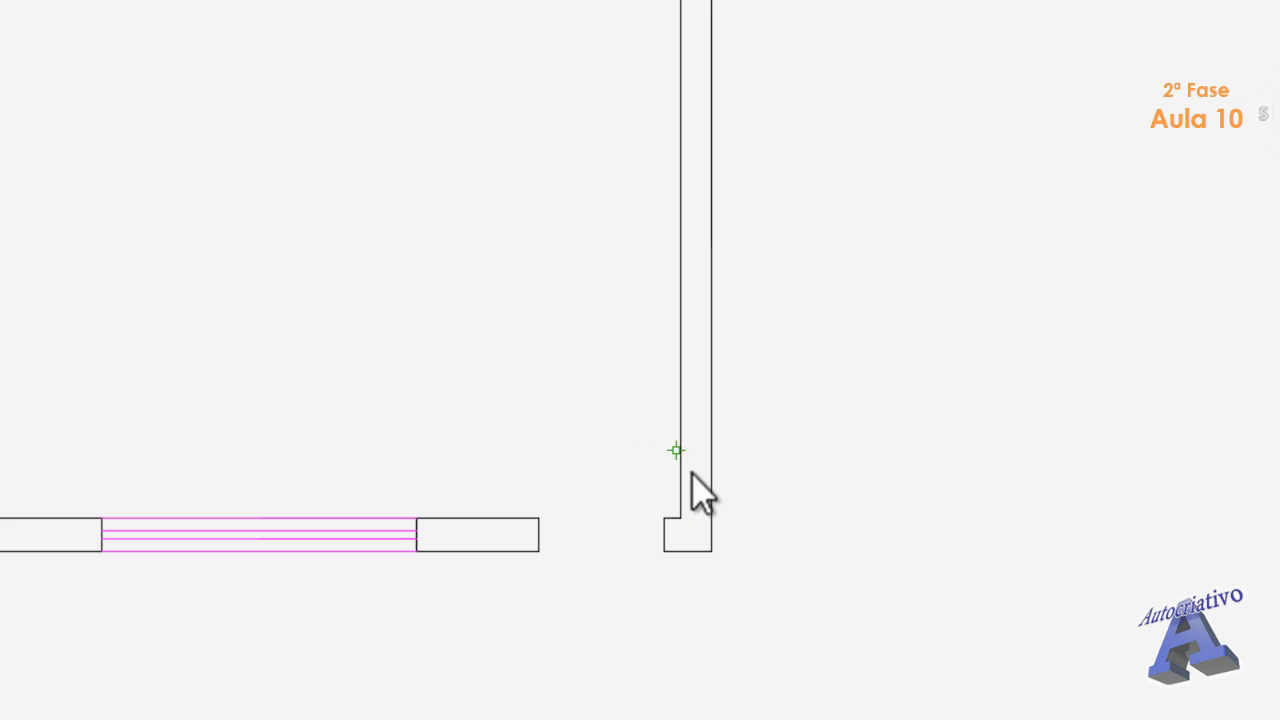
pyautogui.scroll(2, 668, 501)
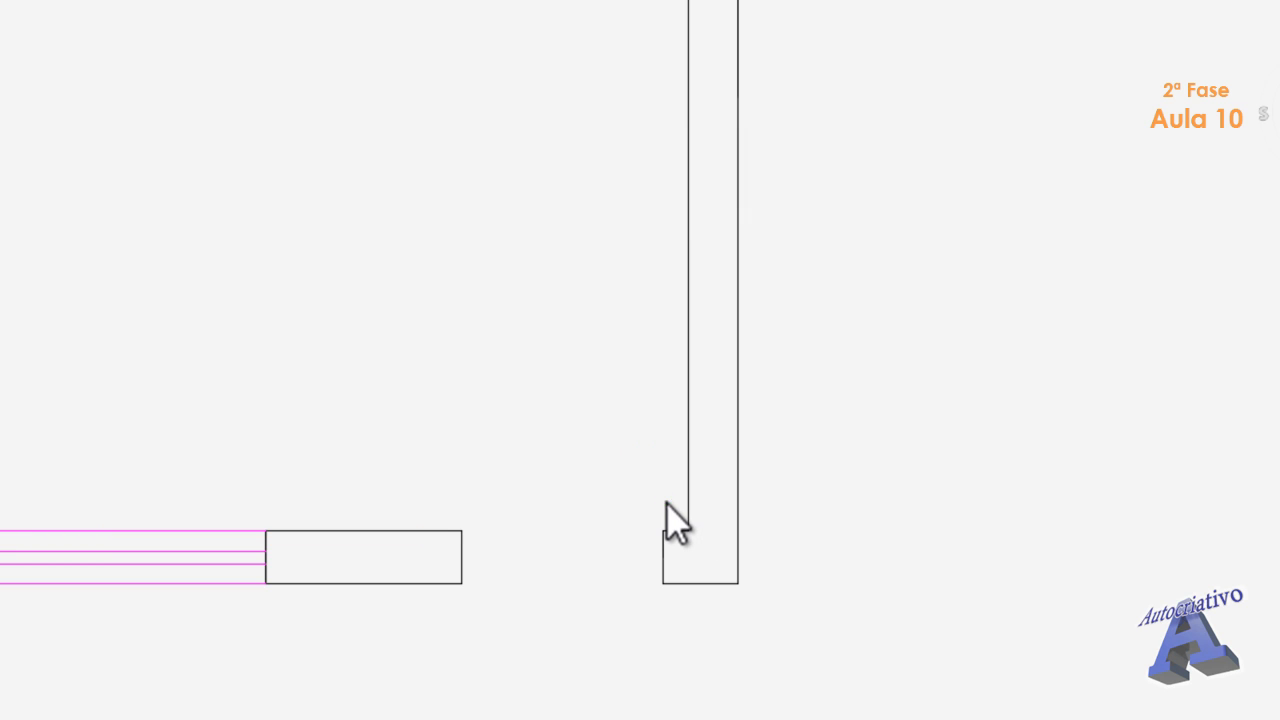
pyautogui.moveTo(673, 520); pyautogui.dragTo(652, 458, button='middle')
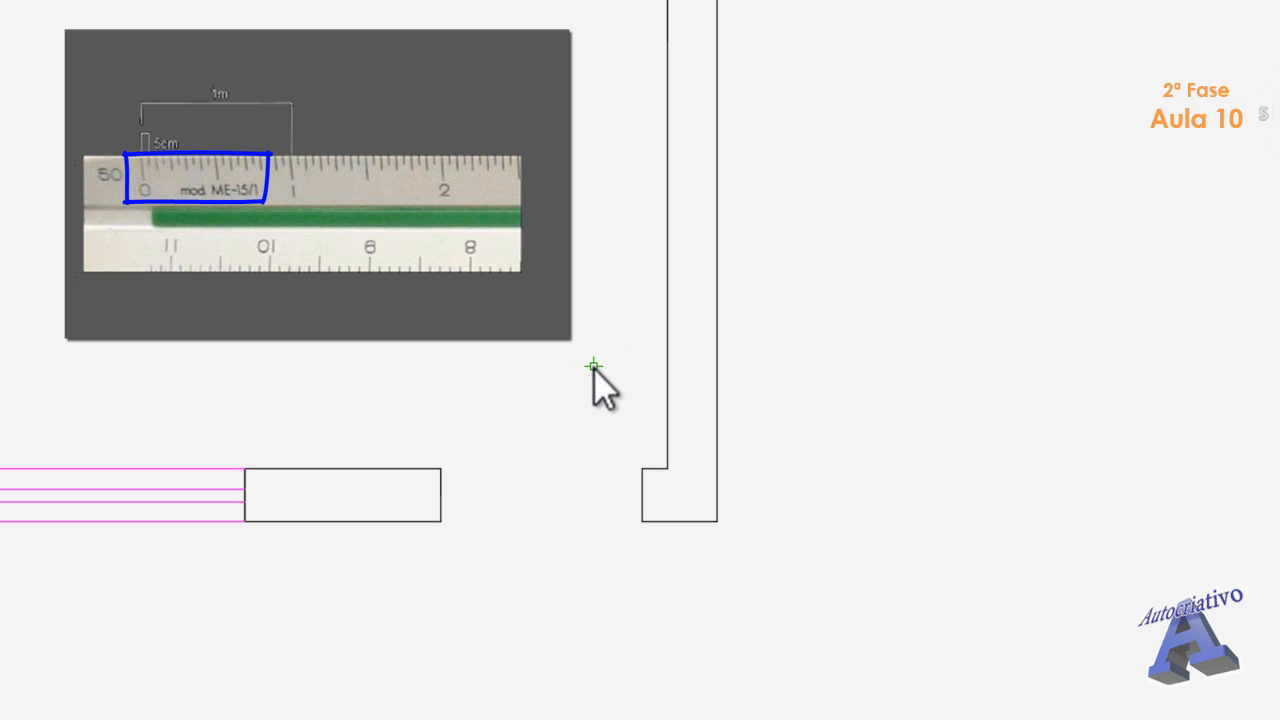
pyautogui.moveTo(594, 366)
pyautogui.mouseDown(button='middle')
pyautogui.moveTo(554, 391)
pyautogui.moveTo(566, 389)
pyautogui.mouseUp(button='middle')
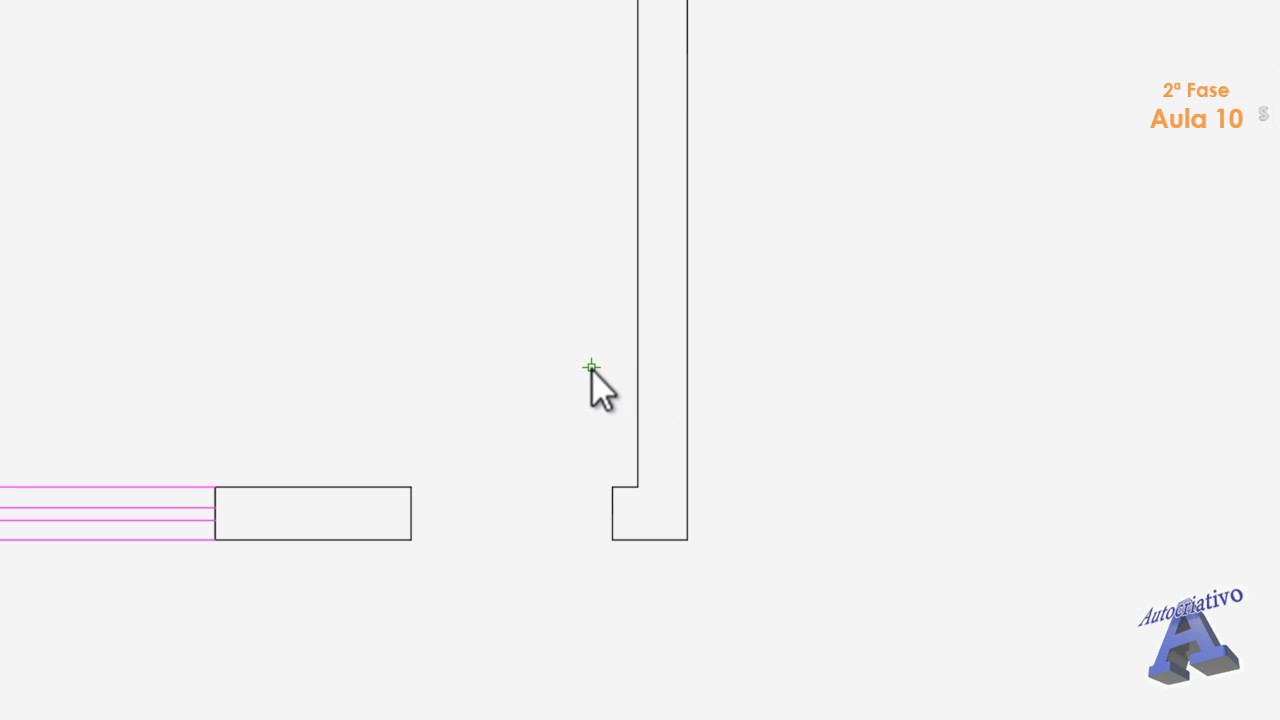
# - Draw the entrance door leaf as a 0.03 by 0.8 rectangle rising into the room from the opening's right inner wall corner
pyautogui.write('t')
pyautogui.press('Return')
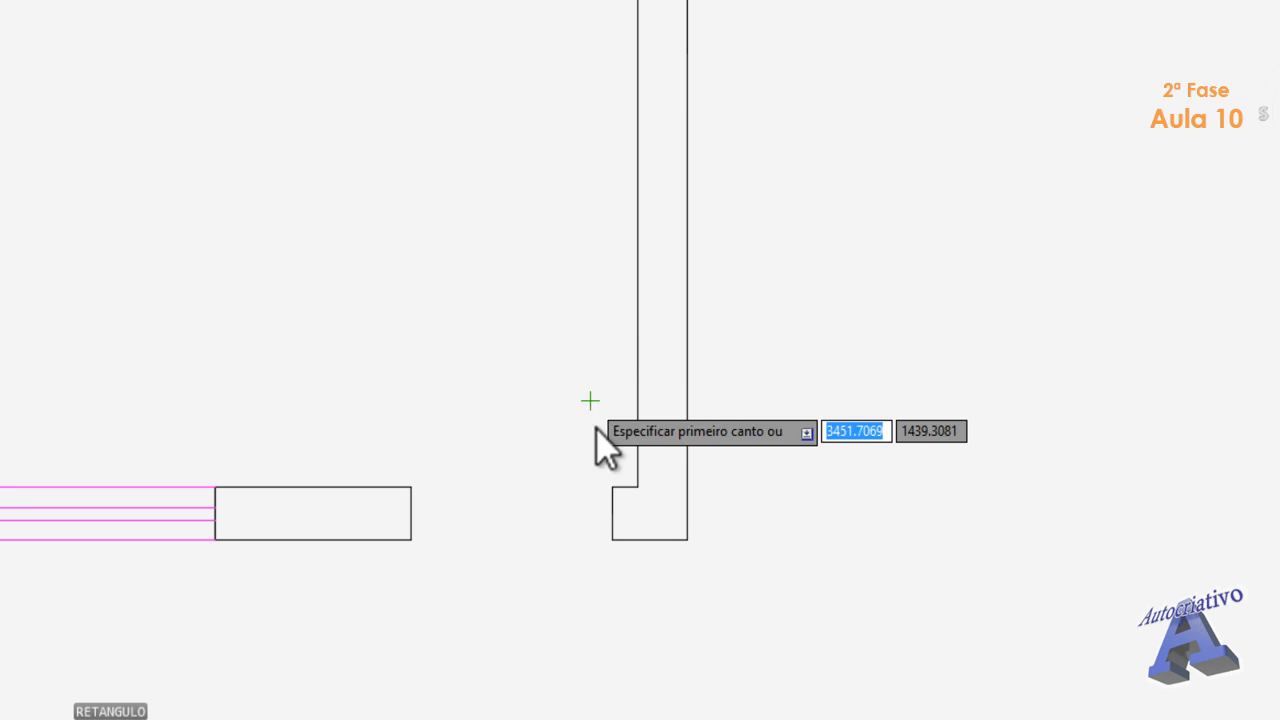
pyautogui.click(612, 488)
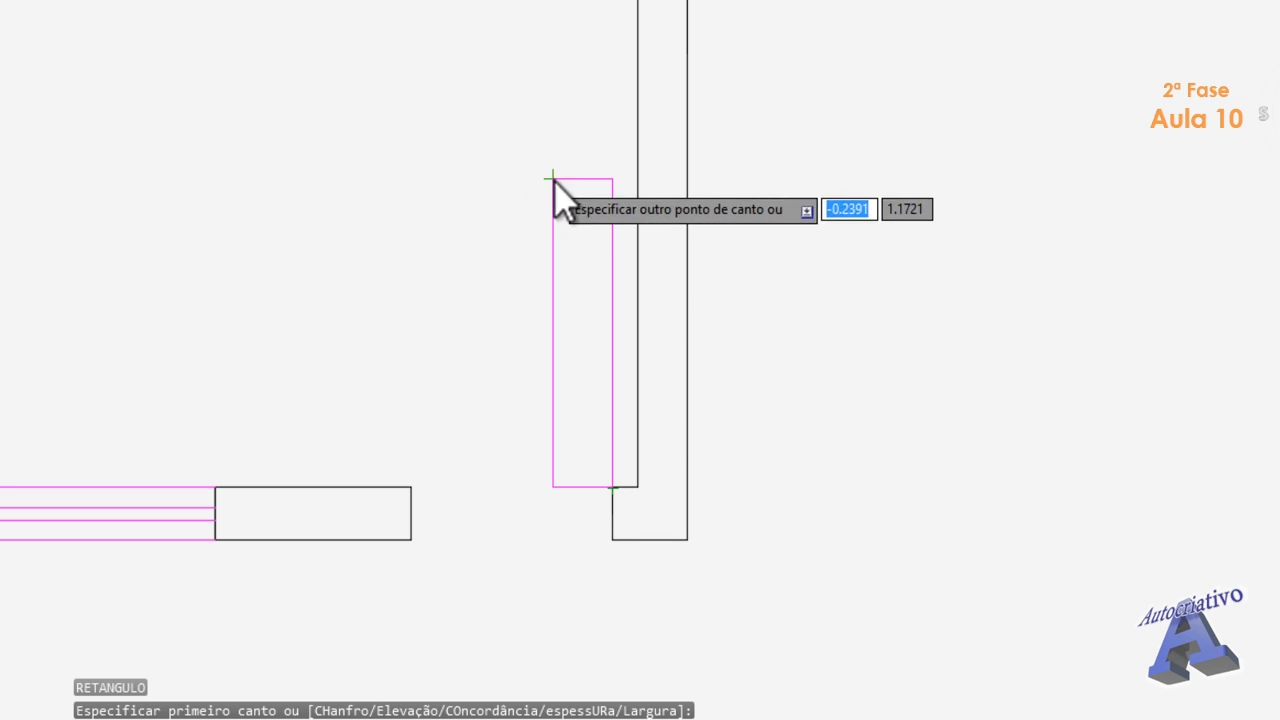
pyautogui.press('Escape')
pyautogui.press('Return')
pyautogui.click(597, 488)
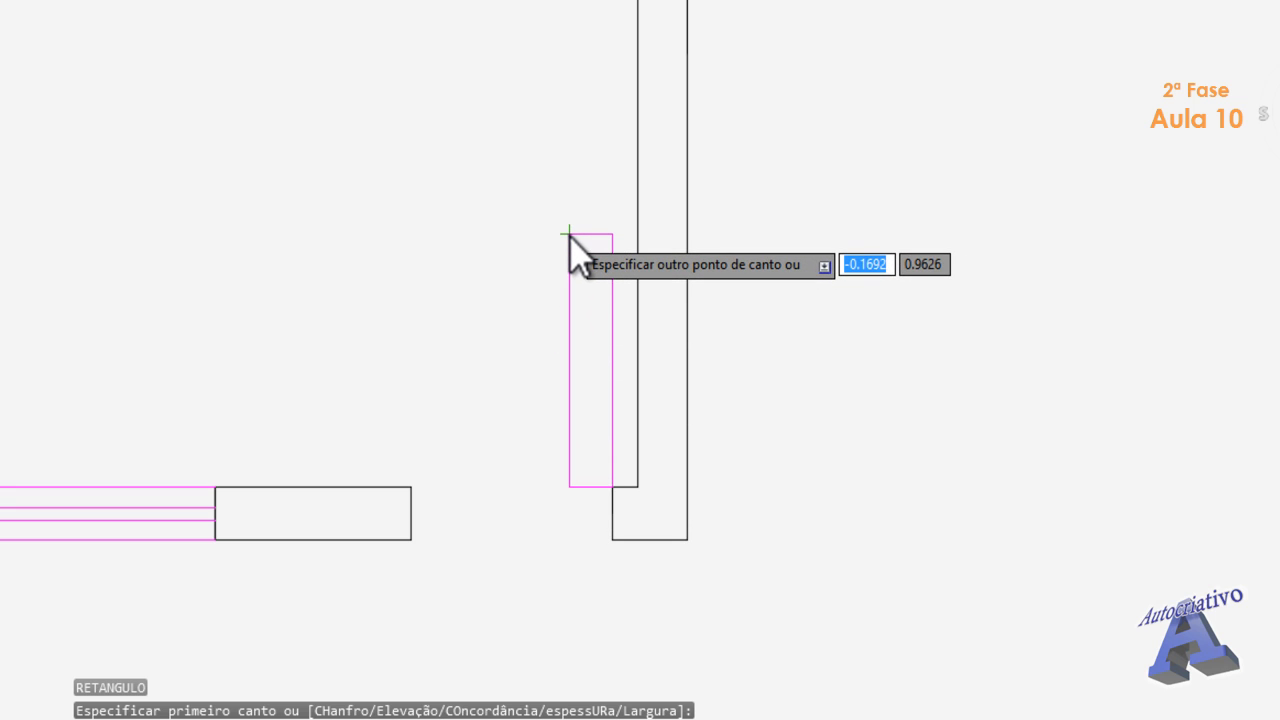
pyautogui.write('0.03')
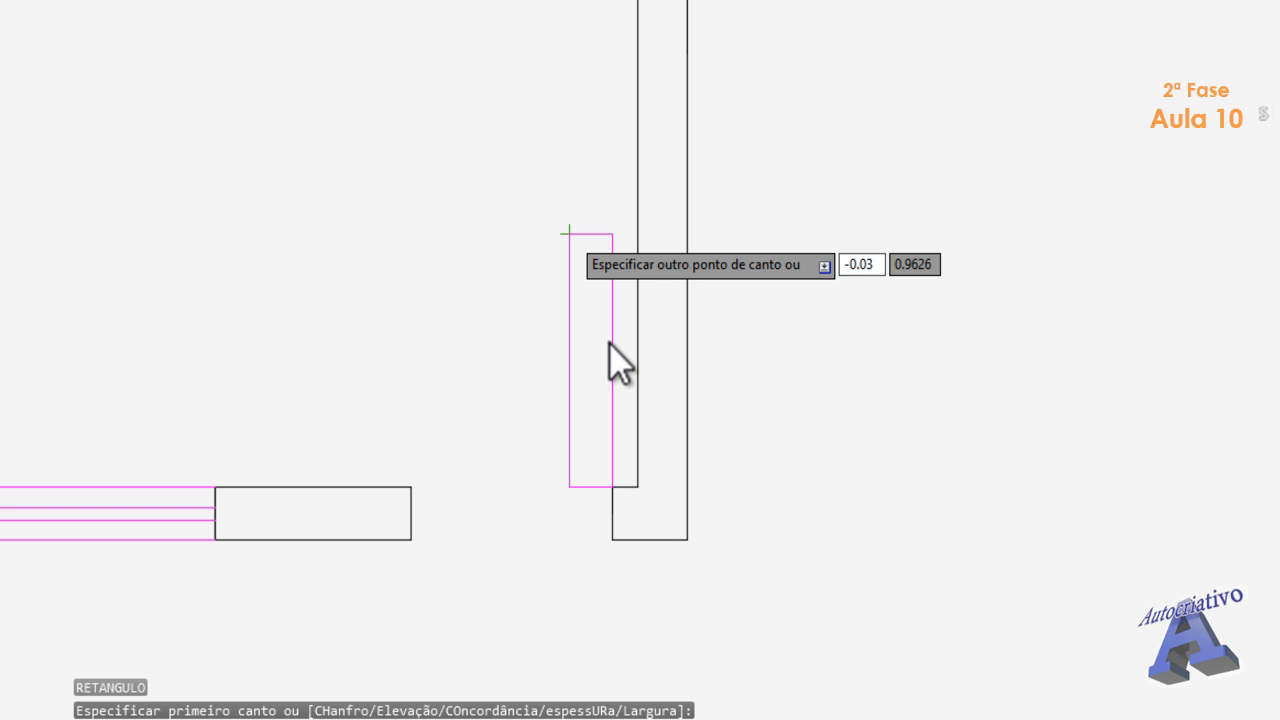
pyautogui.press('Tab')
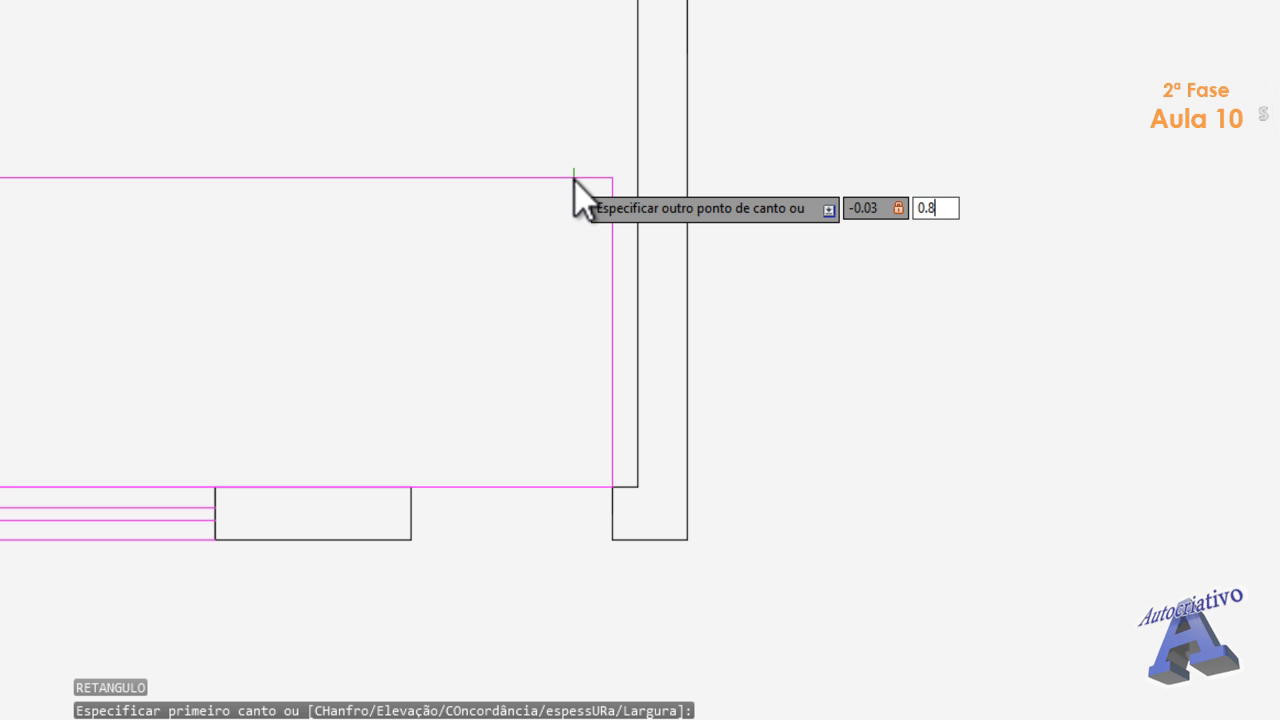
pyautogui.press('Return')
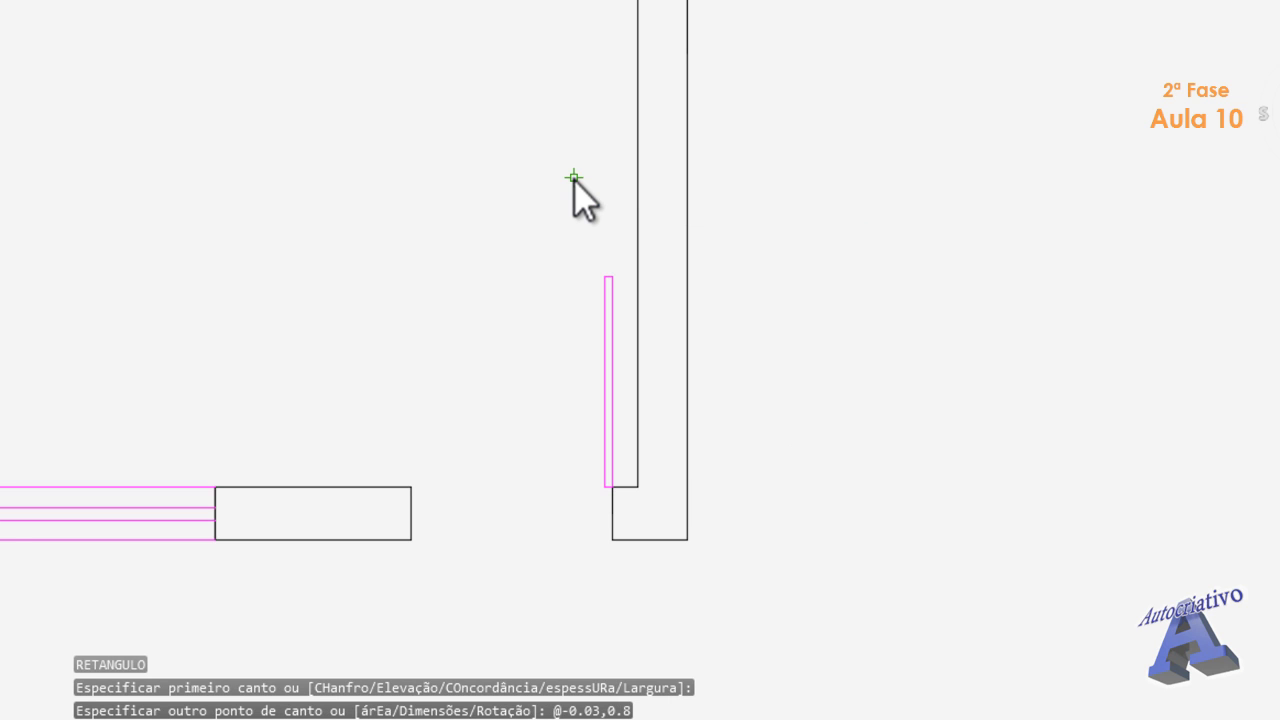
# - Draw the entrance door's swing arc centred on the hinge corner, from the leaf's upper end to the opposite inner wall corner
pyautogui.scroll(2, 553, 420)
pyautogui.moveTo(560, 420)
pyautogui.mouseDown(button='middle')
pyautogui.moveTo(618, 352)
pyautogui.moveTo(626, 366)
pyautogui.mouseUp(button='middle')
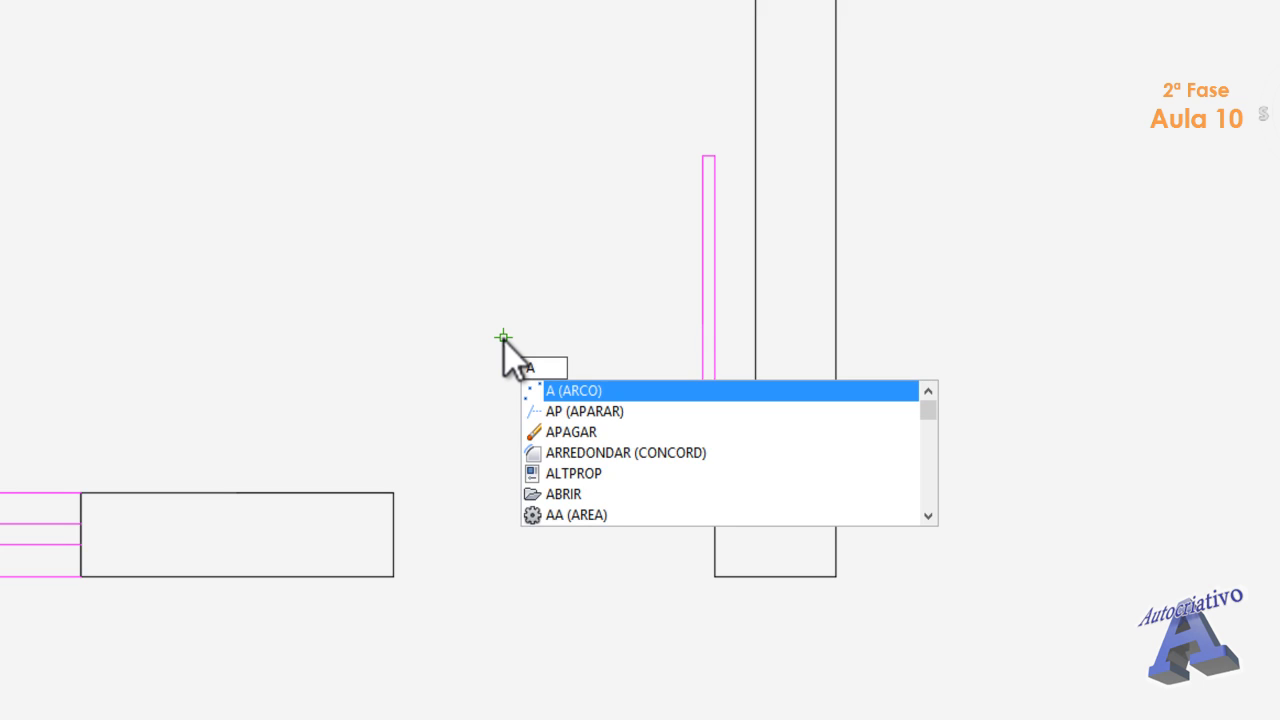
pyautogui.press('Return')
pyautogui.write('c')
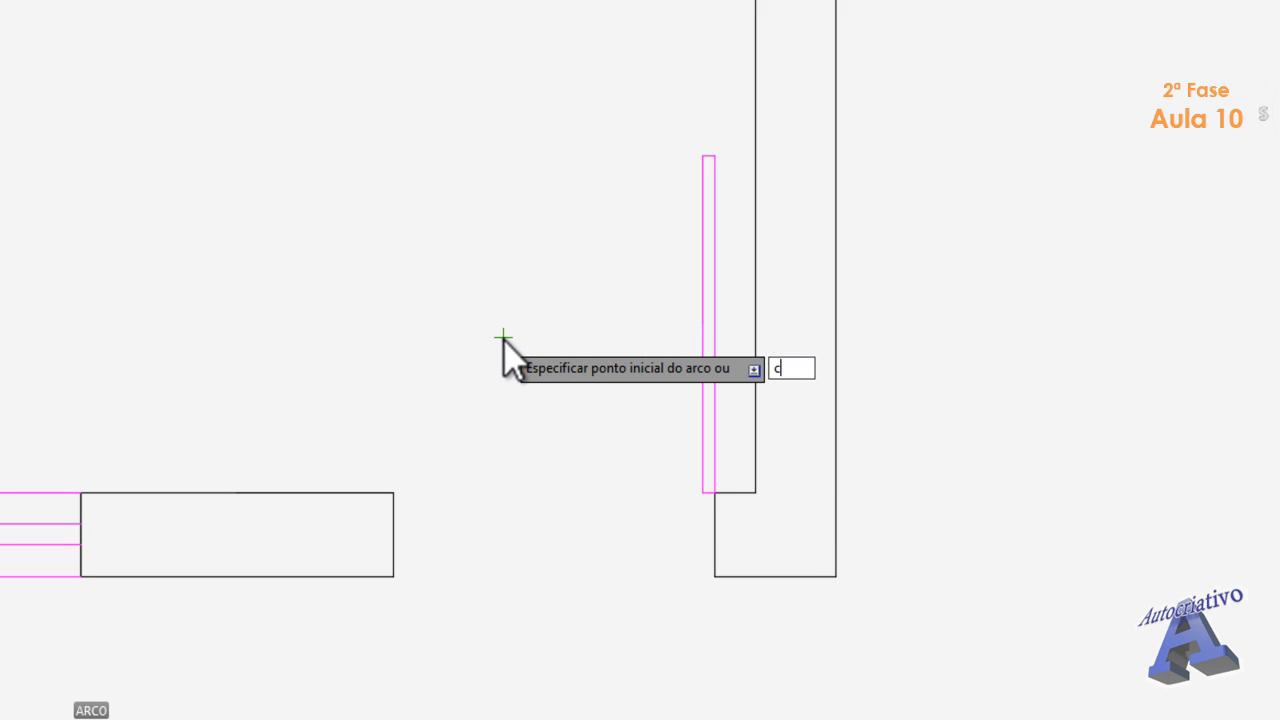
pyautogui.press('Return')
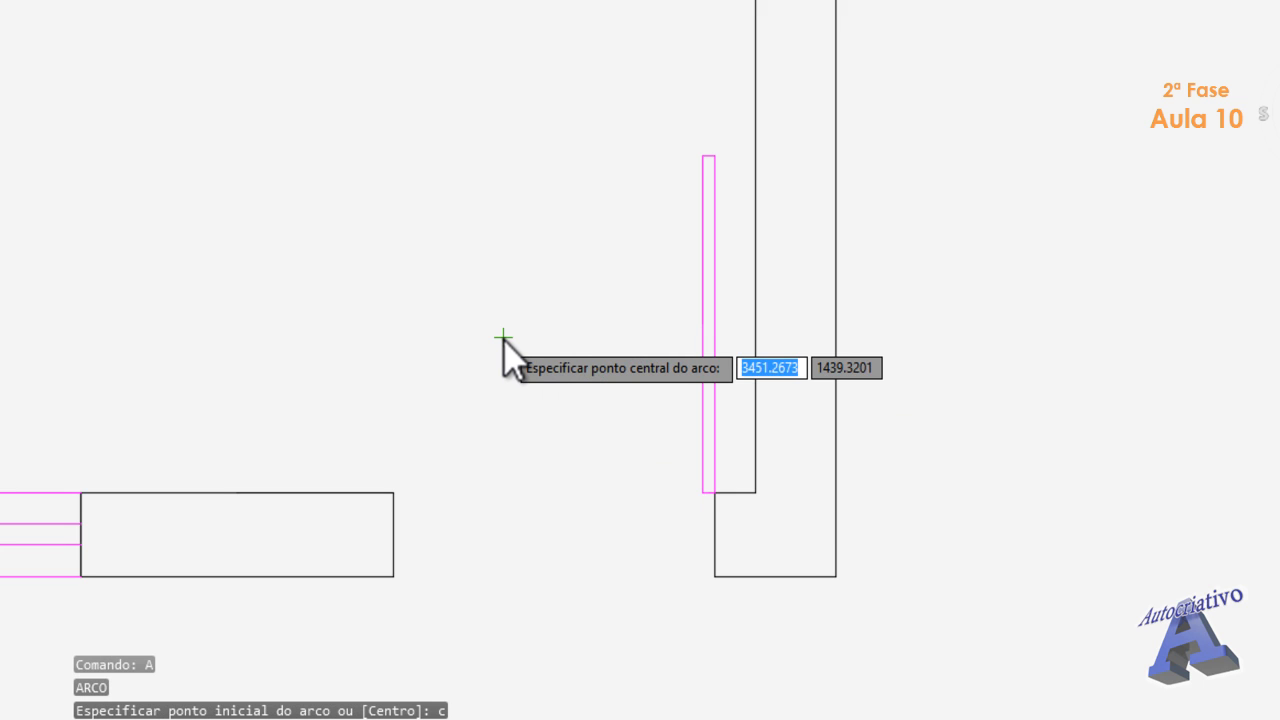
pyautogui.click(714, 492)
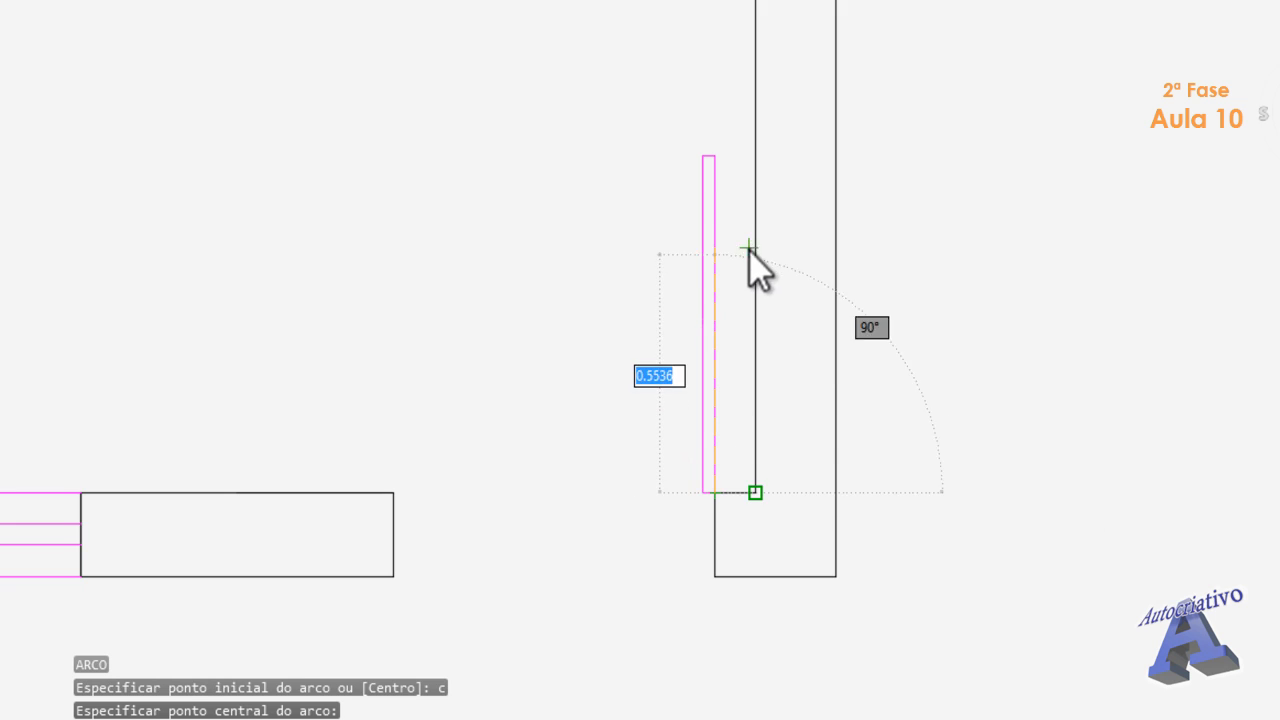
pyautogui.click(714, 157)
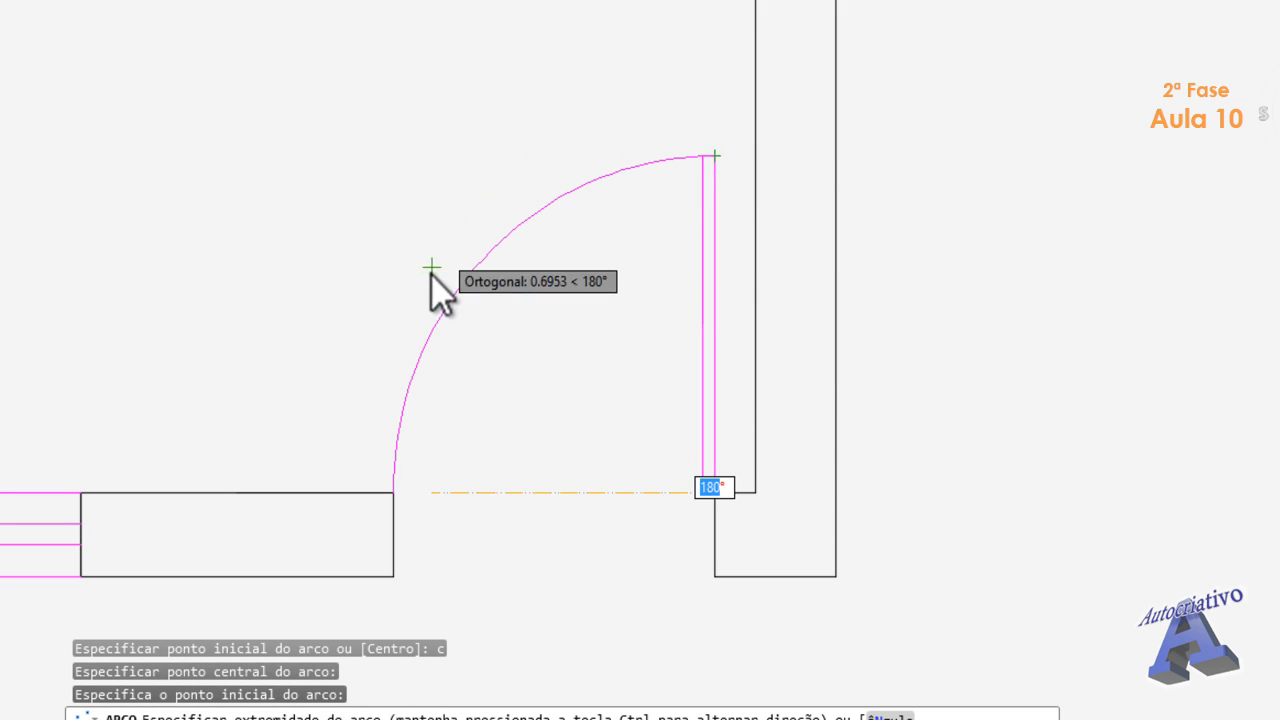
pyautogui.click(393, 493)
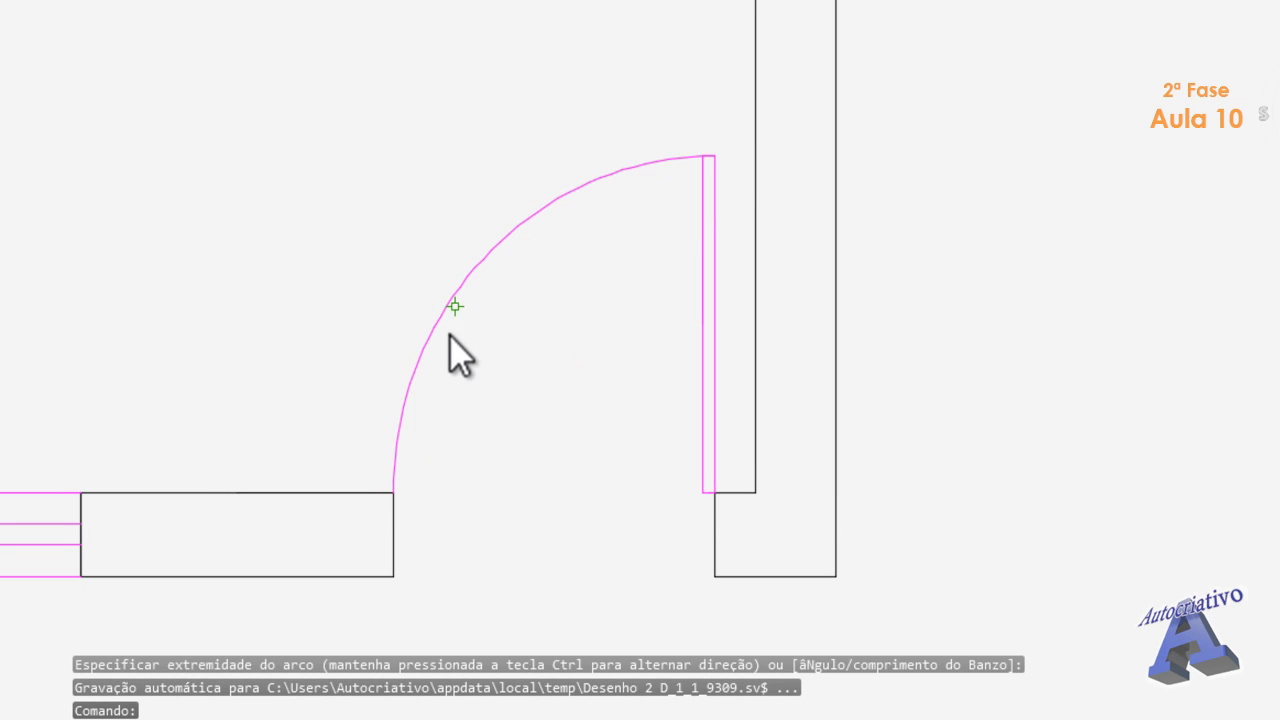
# - Move the entrance door's leaf and swing arc to the Portas layer
pyautogui.scroll(-4, 455, 360)
pyautogui.moveTo(463, 361)
pyautogui.mouseDown(button='middle')
pyautogui.moveTo(577, 363)
pyautogui.moveTo(620, 343)
pyautogui.moveTo(671, 291)
pyautogui.mouseUp(button='middle')
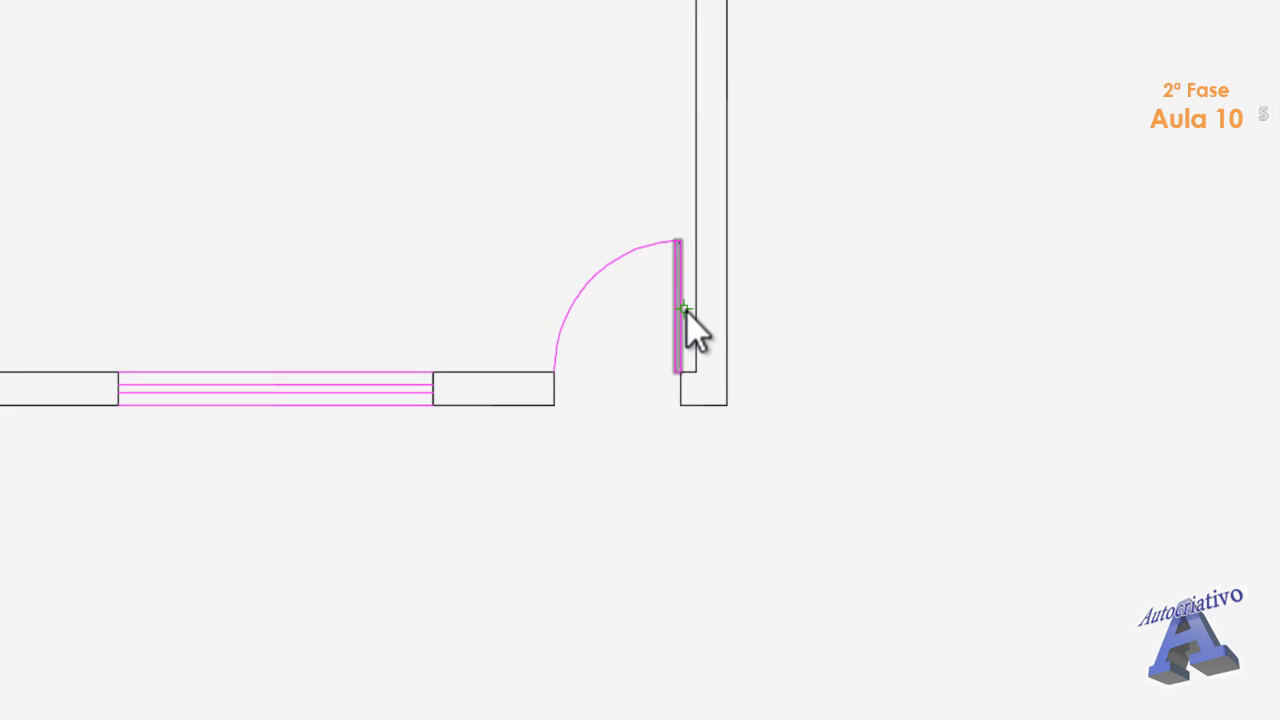
pyautogui.click(684, 305)
pyautogui.click(651, 229)
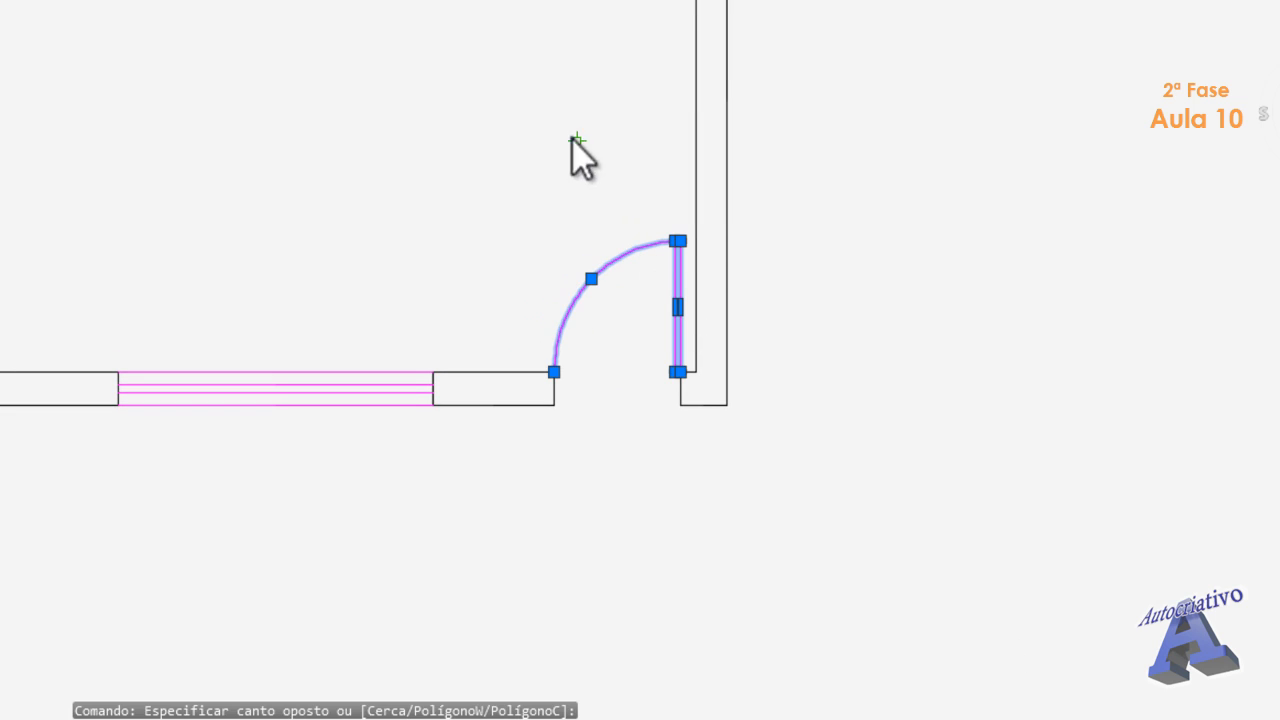
pyautogui.click(597, 2)
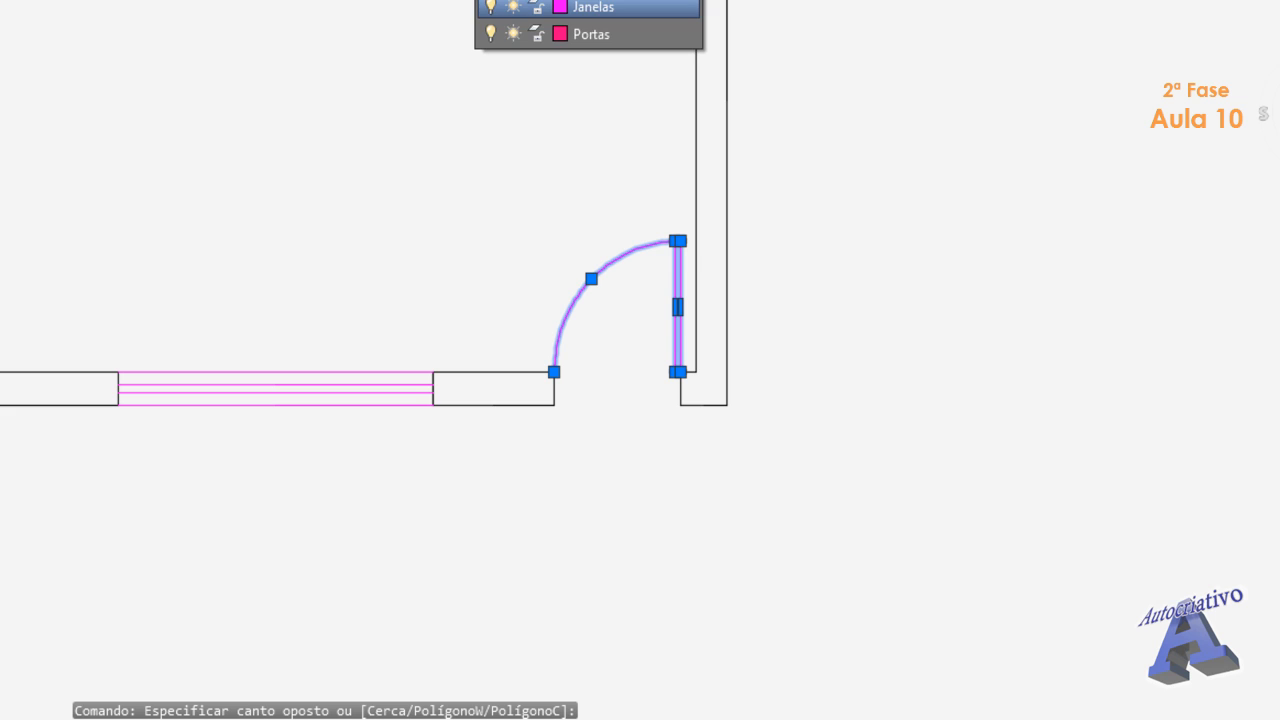
pyautogui.click(591, 33)
pyautogui.press('Escape')
# - Examine the entrance door up close and the doors placed in the openings around the whole floor plan
pyautogui.scroll(-2, 608, 140)
pyautogui.moveTo(608, 163); pyautogui.dragTo(569, 237, button='middle')
pyautogui.moveTo(587, 374)
pyautogui.mouseDown(button='middle')
pyautogui.moveTo(571, 314)
pyautogui.moveTo(521, 363)
pyautogui.moveTo(443, 400)
pyautogui.mouseUp(button='middle')
pyautogui.scroll(2, 543, 357)
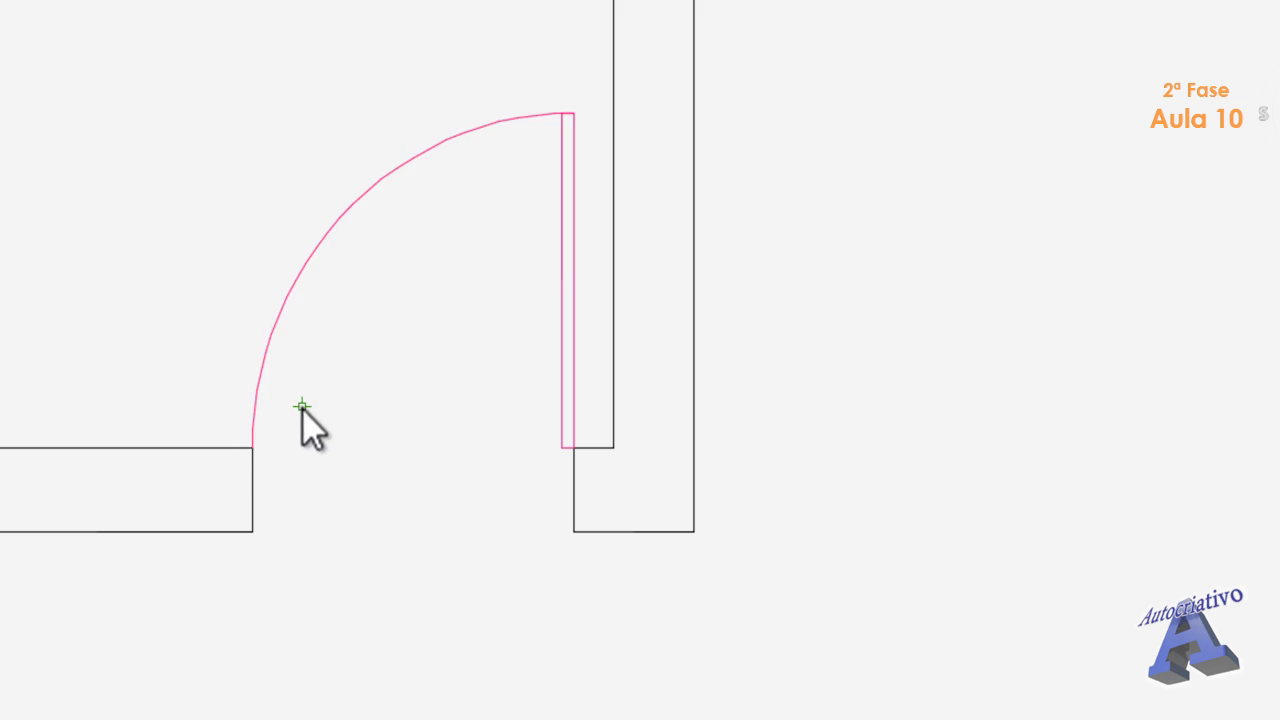
pyautogui.scroll(-4, 332, 414)
pyautogui.scroll(-2, 332, 413)
pyautogui.scroll(4, 385, 395)
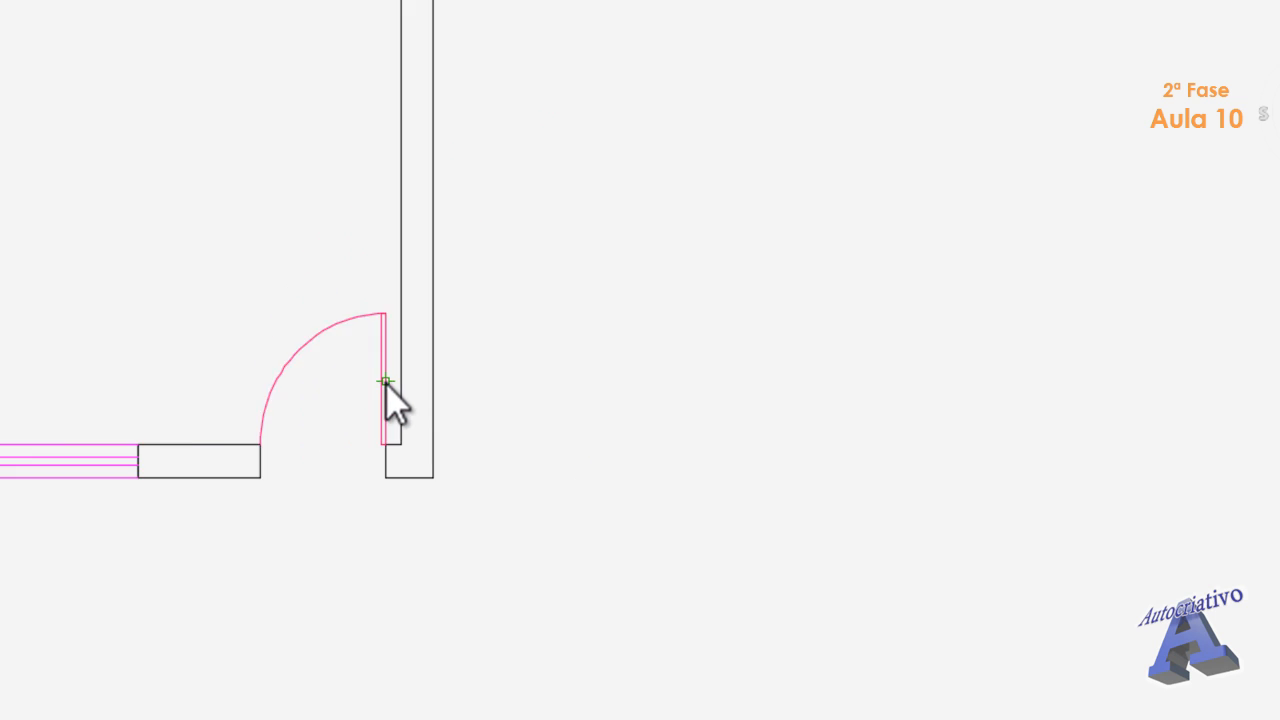
pyautogui.scroll(2, 397, 295)
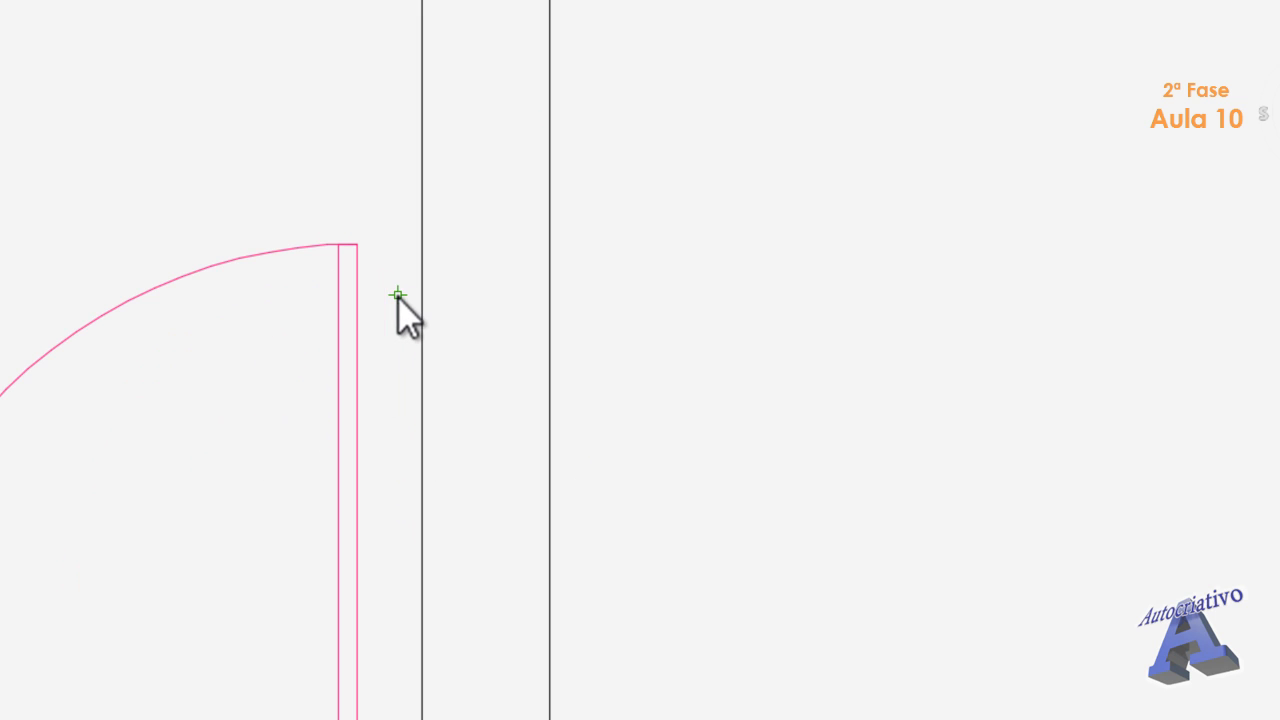
pyautogui.scroll(-4, 390, 305)
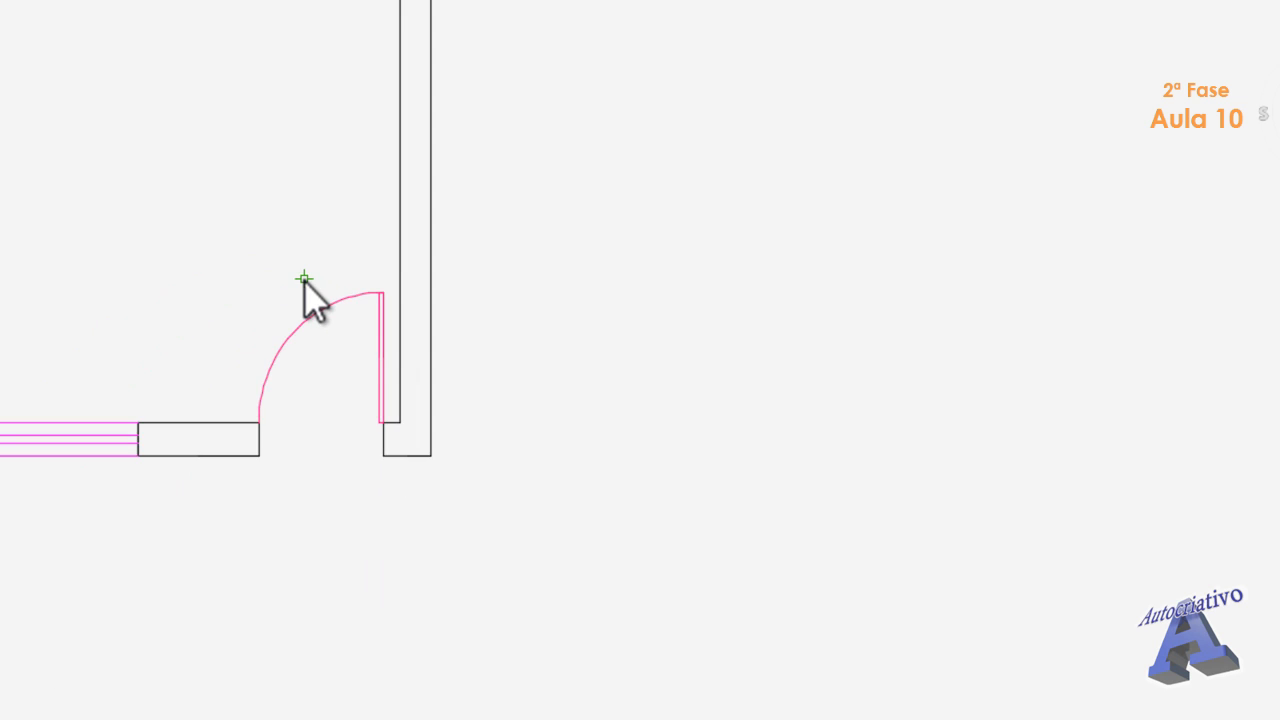
pyautogui.scroll(-1, 303, 280)
pyautogui.moveTo(263, 270); pyautogui.dragTo(757, 523, button='middle')
pyautogui.scroll(-2, 740, 523)
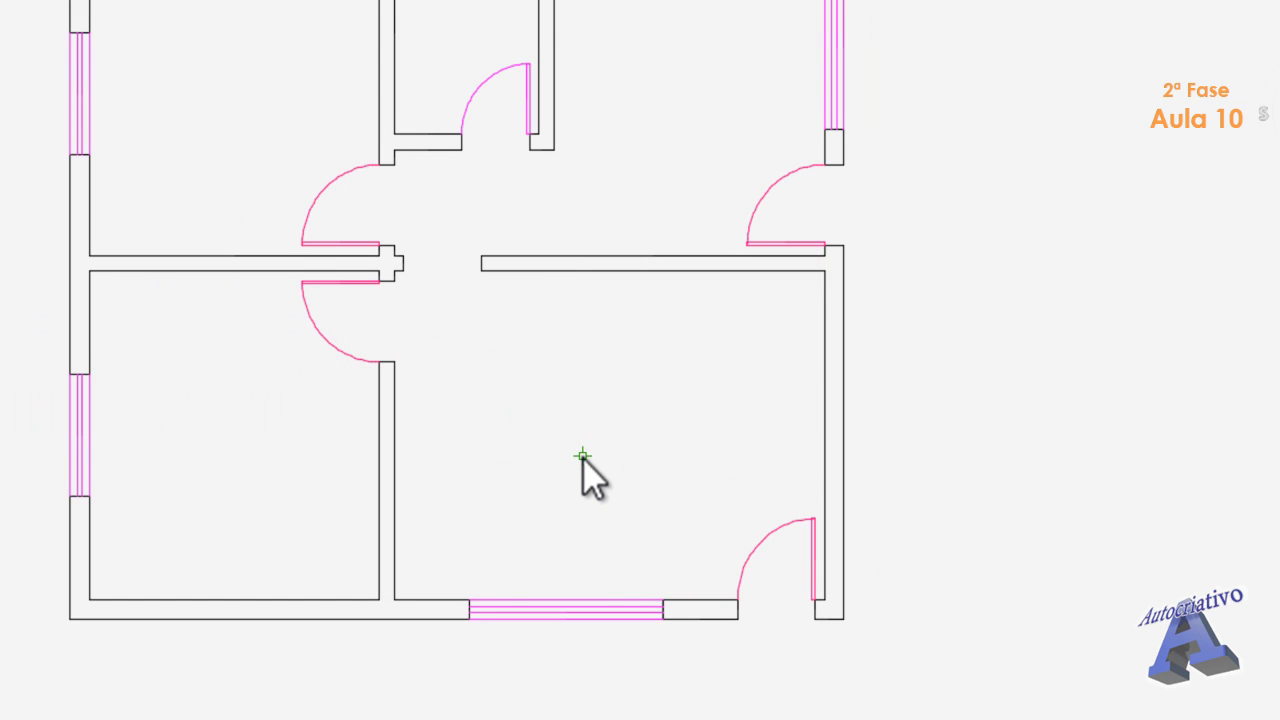
pyautogui.moveTo(582, 457); pyautogui.dragTo(624, 526, button='middle')
pyautogui.scroll(-2, 596, 533)
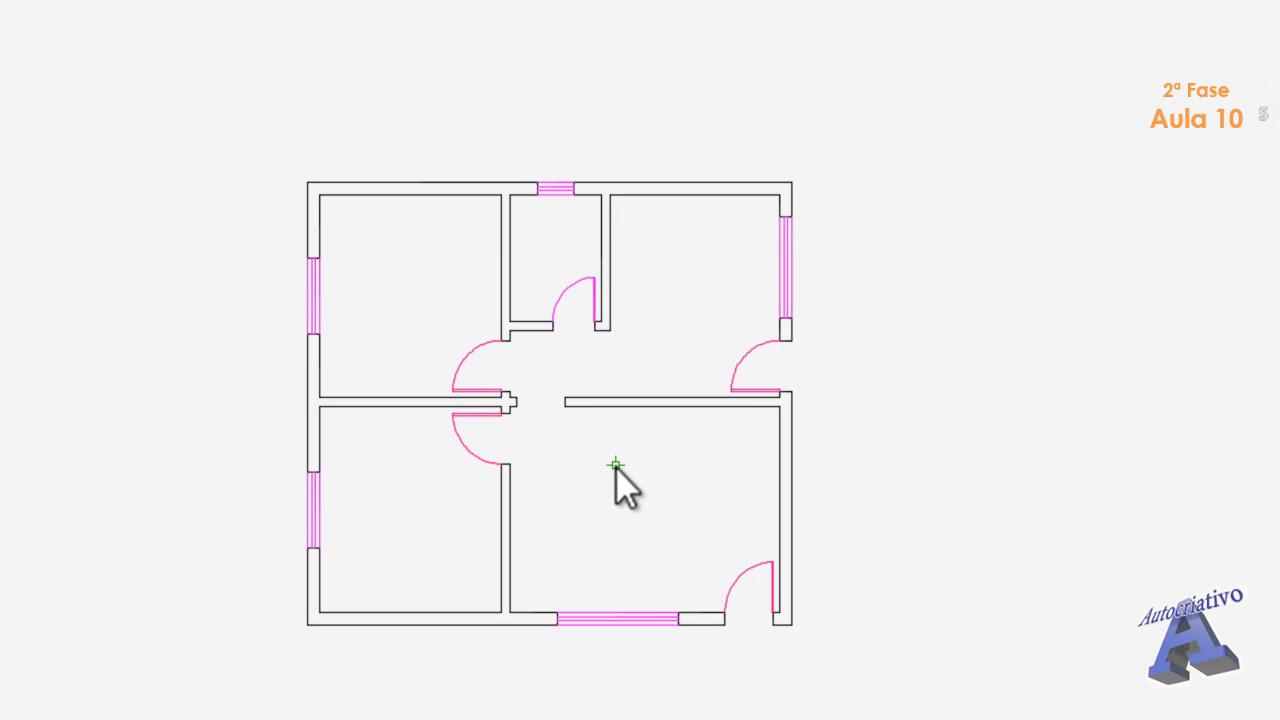
# - Move the door of the small upper middle room to the Portas layer
pyautogui.click(594, 288)
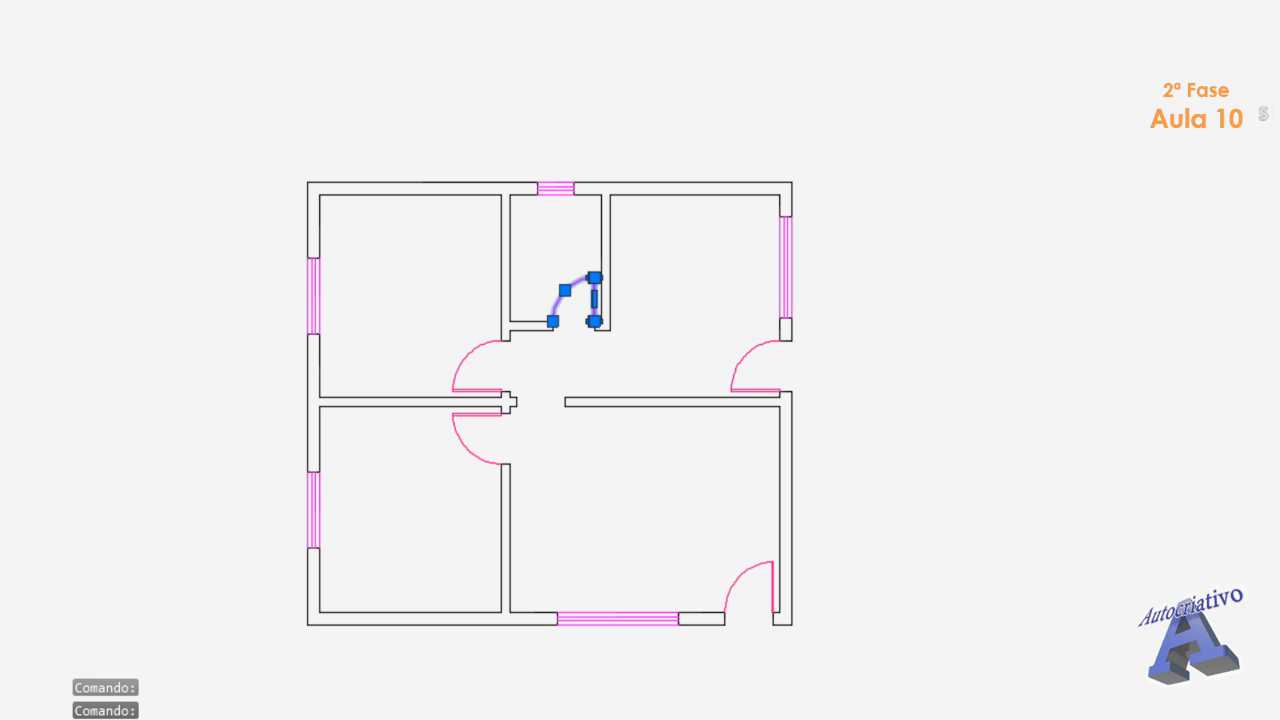
pyautogui.click(600, 2)
pyautogui.click(605, 33)
pyautogui.press('Escape')
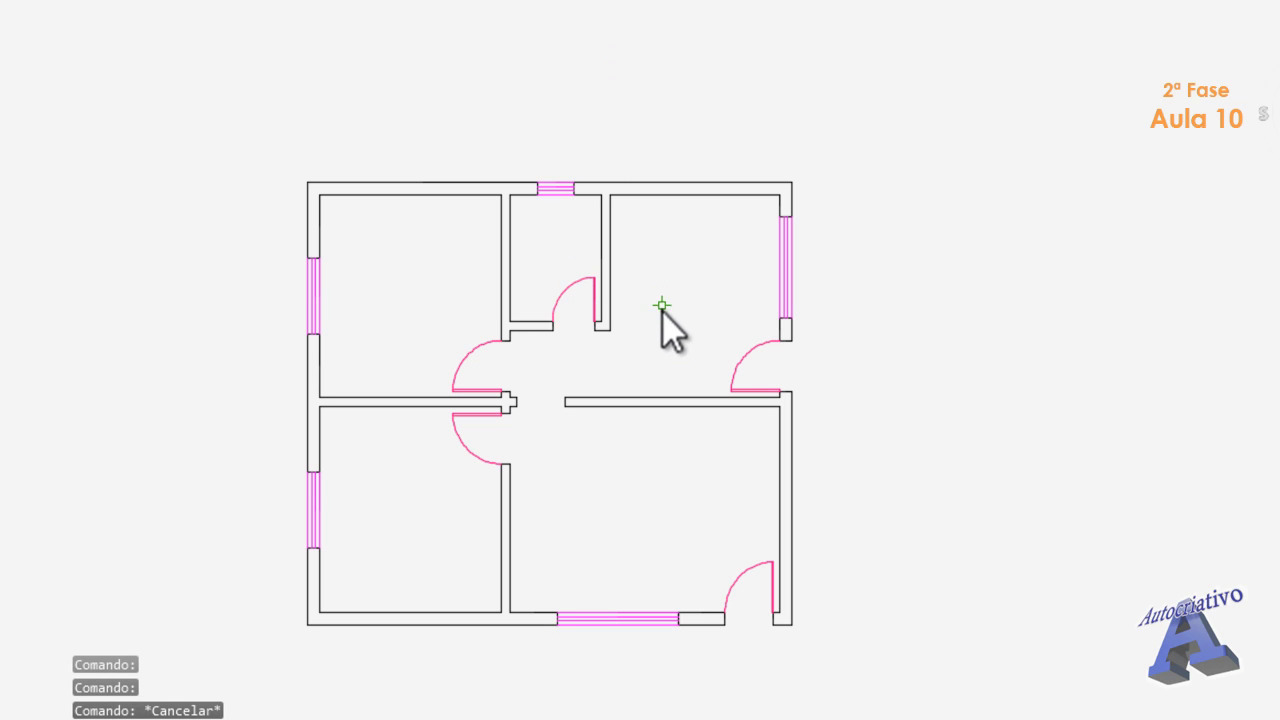
# - Turn on the lineweight display to check the wall, window and door line thicknesses, and turn it off again
pyautogui.moveTo(642, 318); pyautogui.dragTo(626, 271, button='middle')
pyautogui.scroll(2, 634, 357)
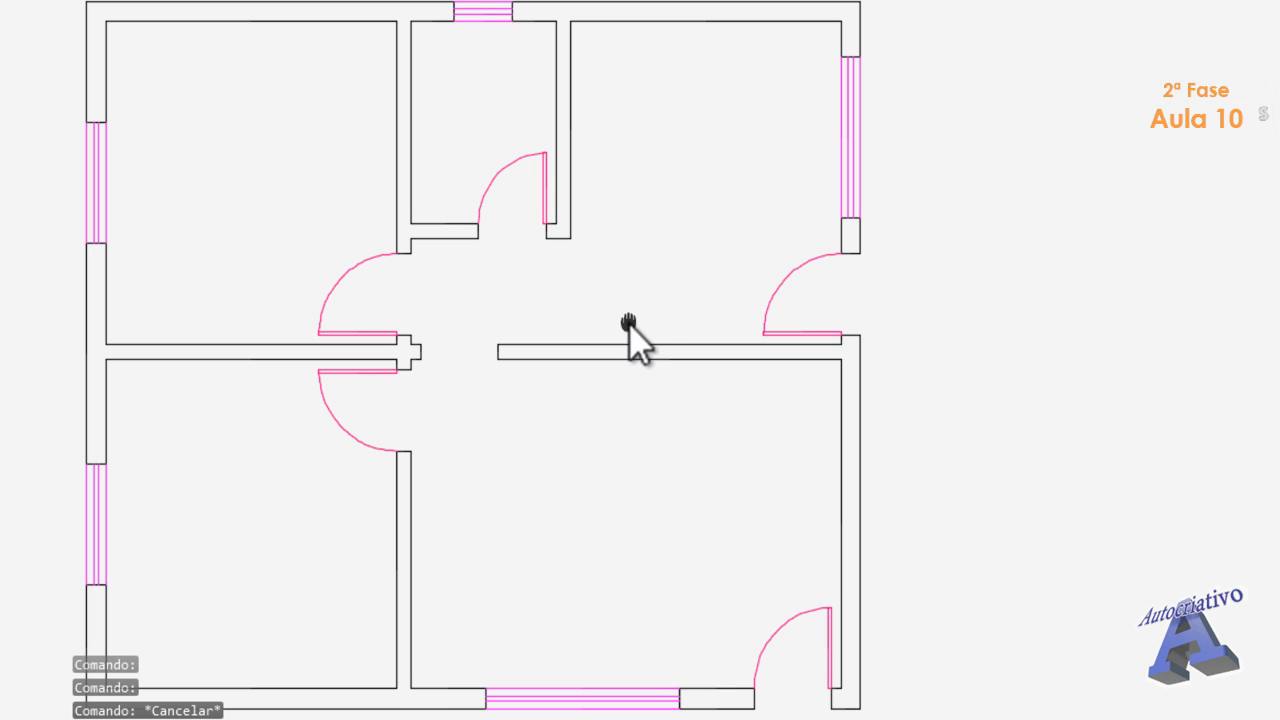
pyautogui.moveTo(629, 334); pyautogui.dragTo(594, 318, button='middle')
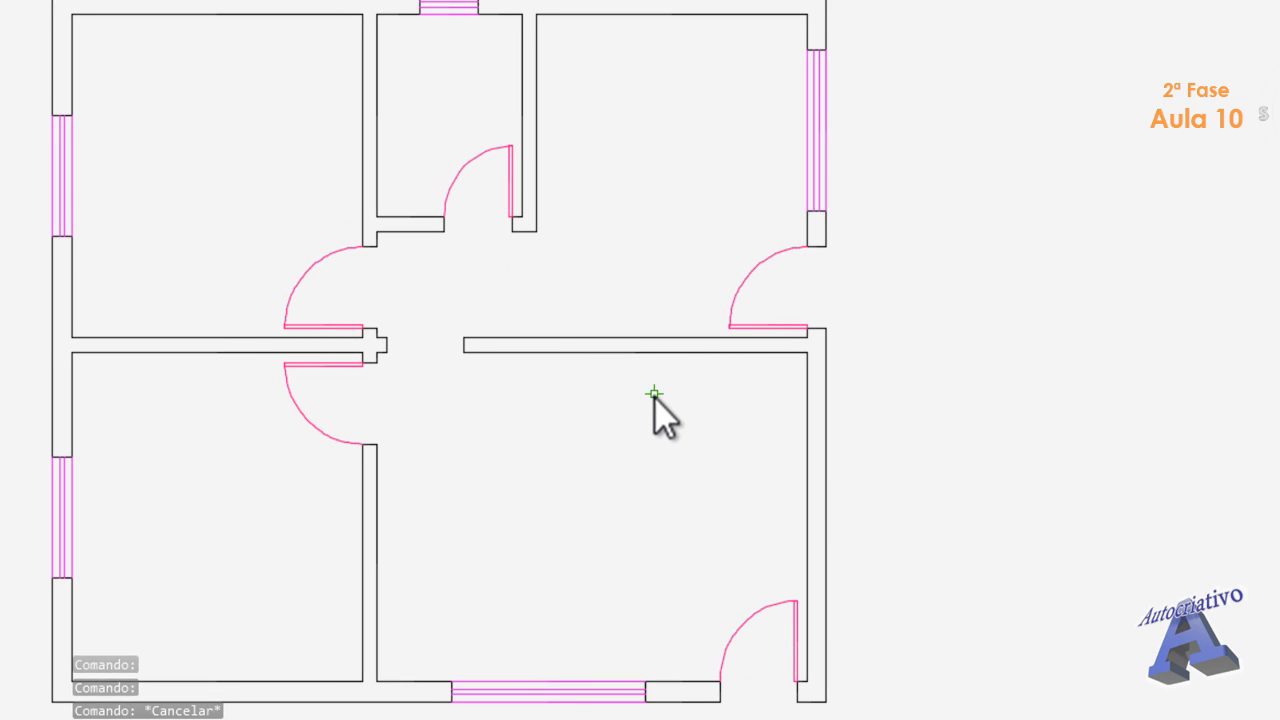
pyautogui.scroll(-2, 652, 395)
pyautogui.moveTo(644, 413); pyautogui.dragTo(728, 415, button='middle')
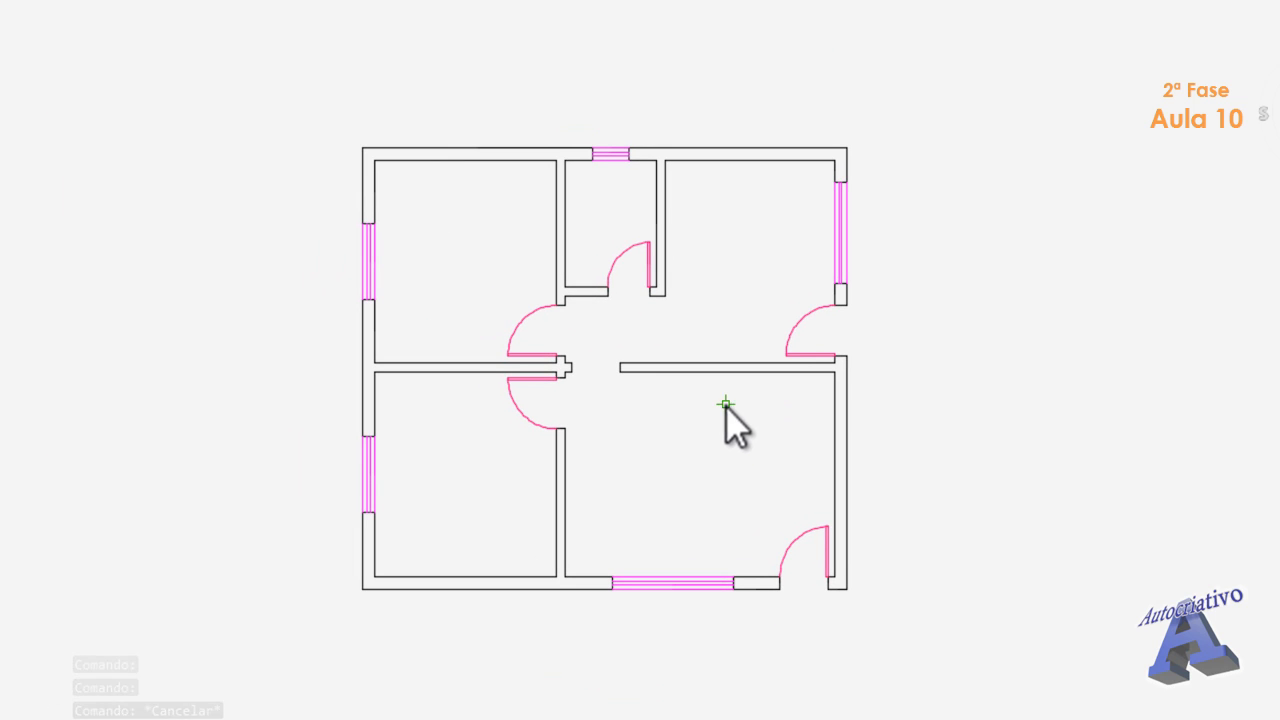
pyautogui.click(980, 716)
pyautogui.moveTo(651, 466)
pyautogui.mouseDown(button='middle')
pyautogui.moveTo(597, 457)
pyautogui.moveTo(583, 475)
pyautogui.mouseUp(button='middle')
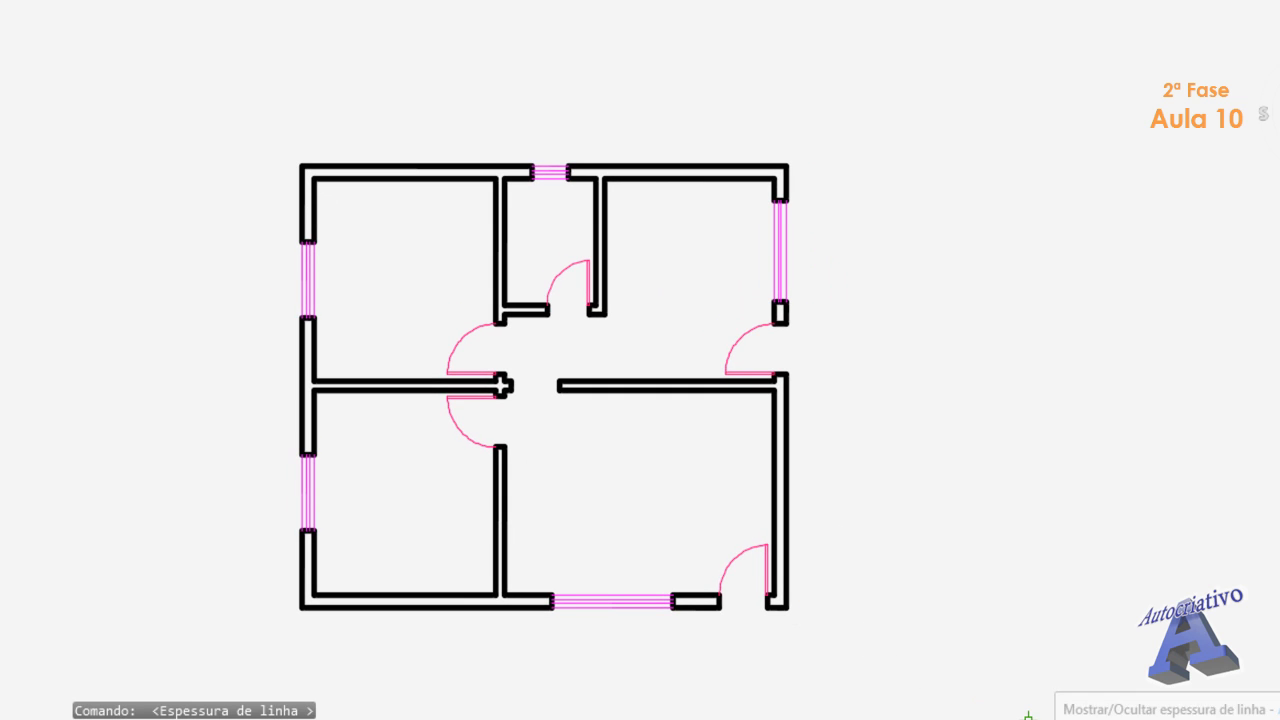
pyautogui.click(1029, 712)
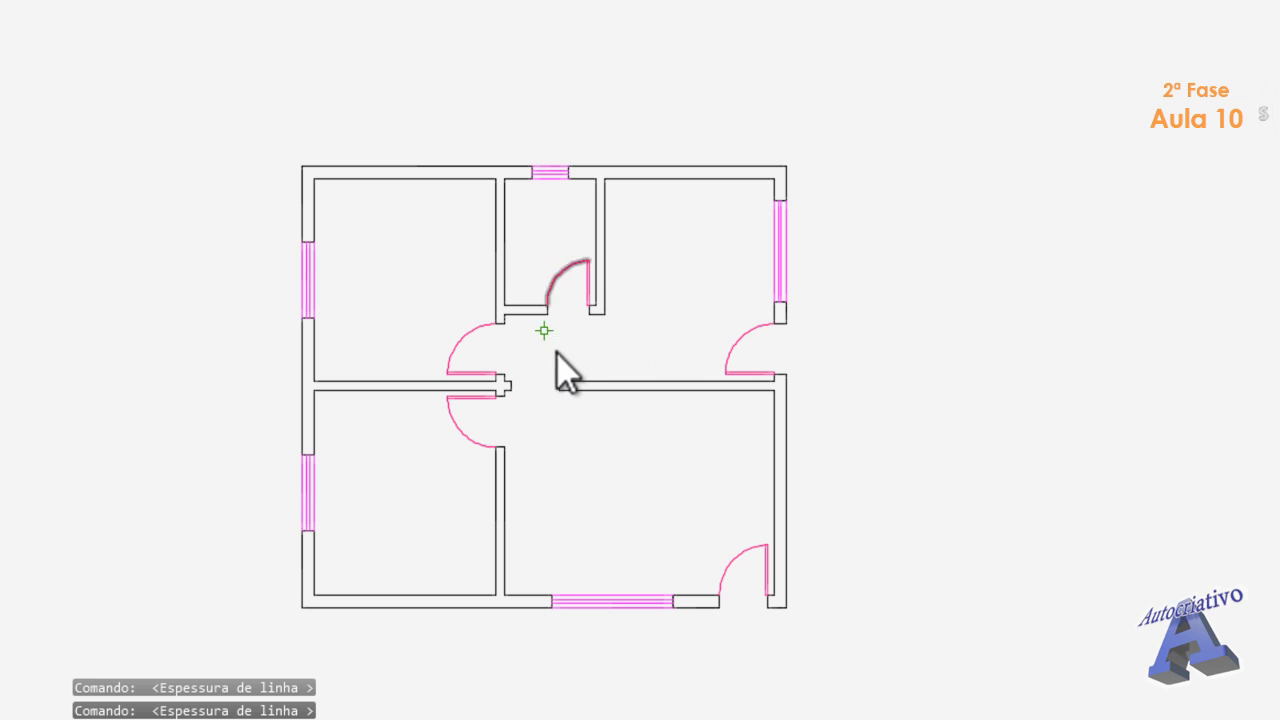
# - Draw a horizontal line through the lower rooms of the plan, extending beyond both exterior side walls
pyautogui.moveTo(519, 349); pyautogui.dragTo(530, 318, button='middle')
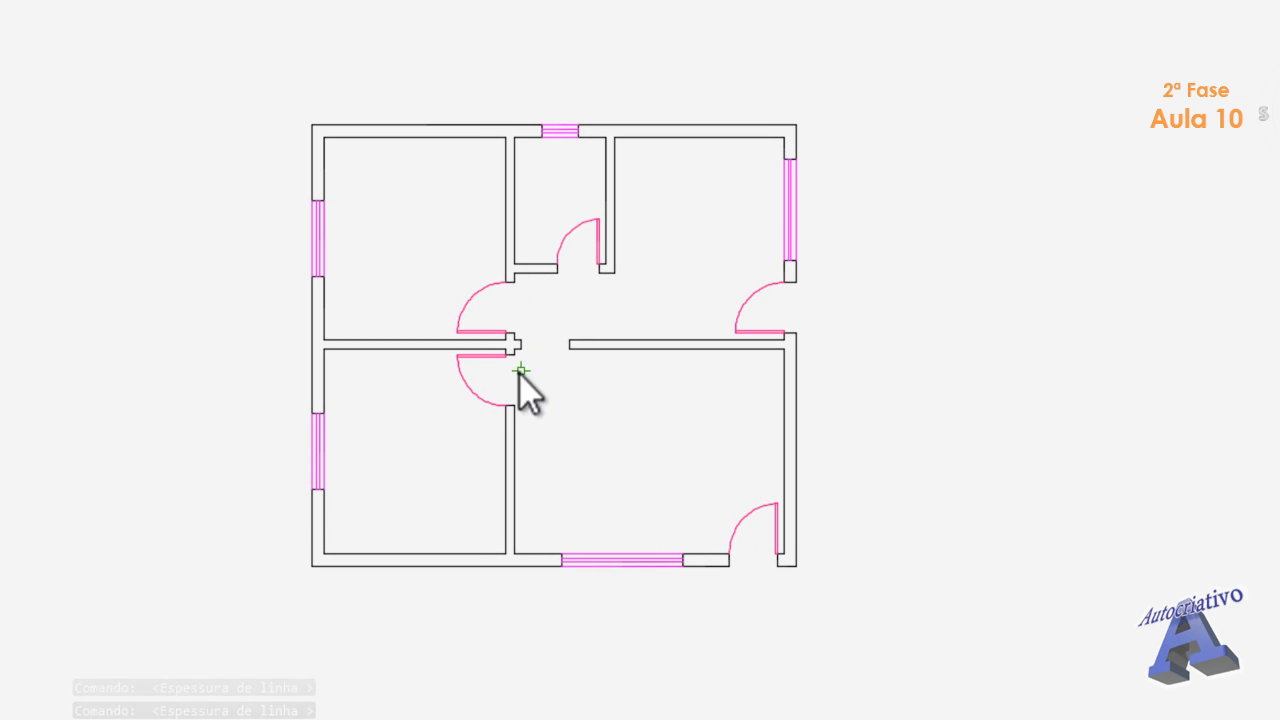
pyautogui.moveTo(586, 388); pyautogui.dragTo(615, 432, button='middle')
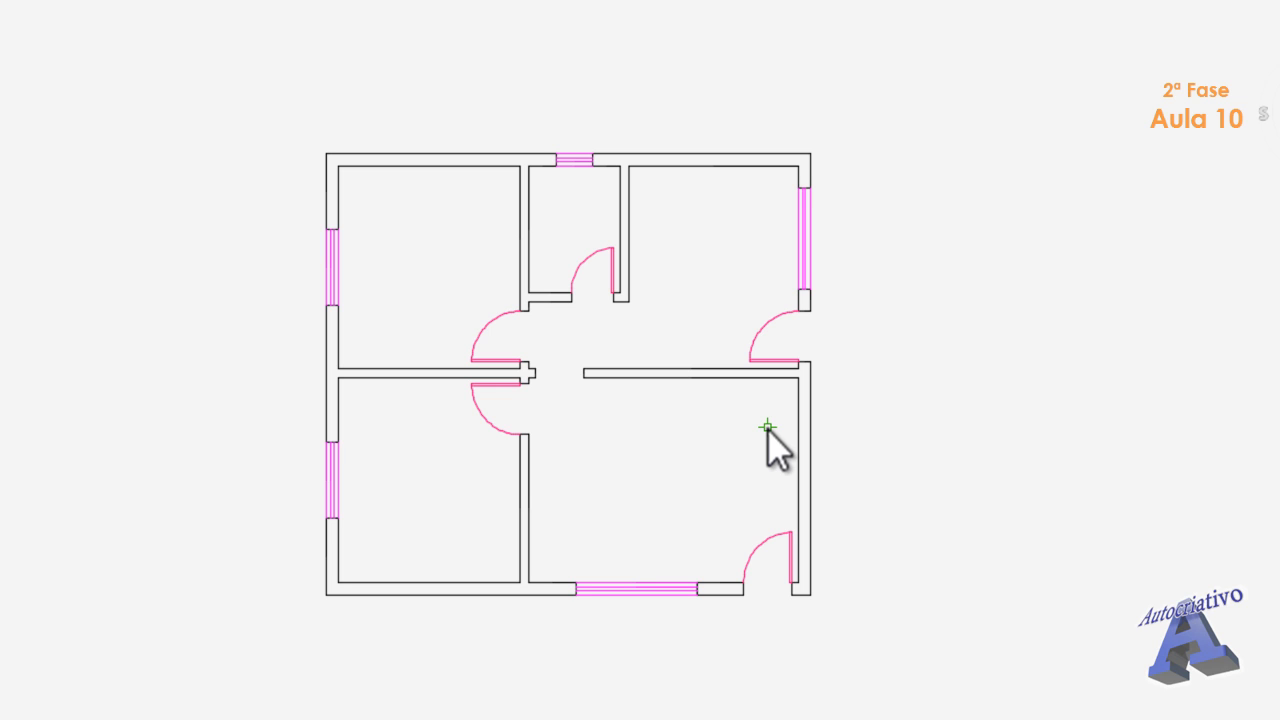
pyautogui.write('l')
pyautogui.press('Return')
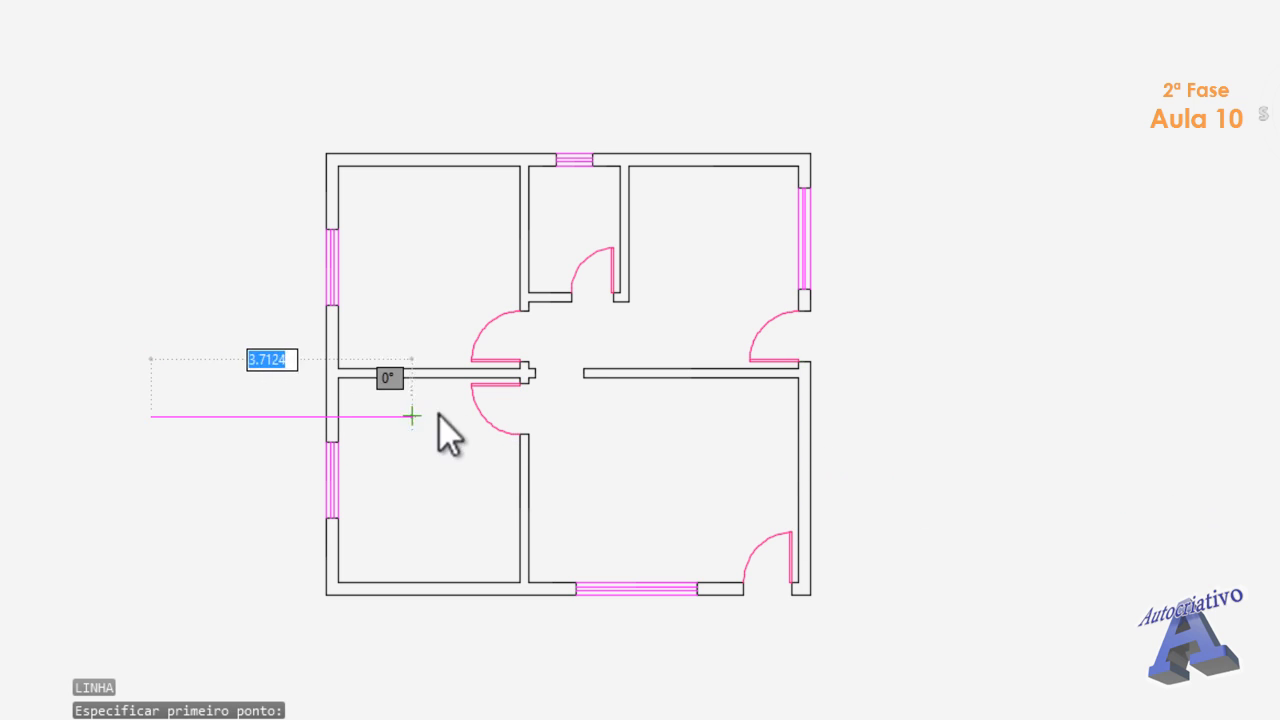
pyautogui.click(1008, 410)
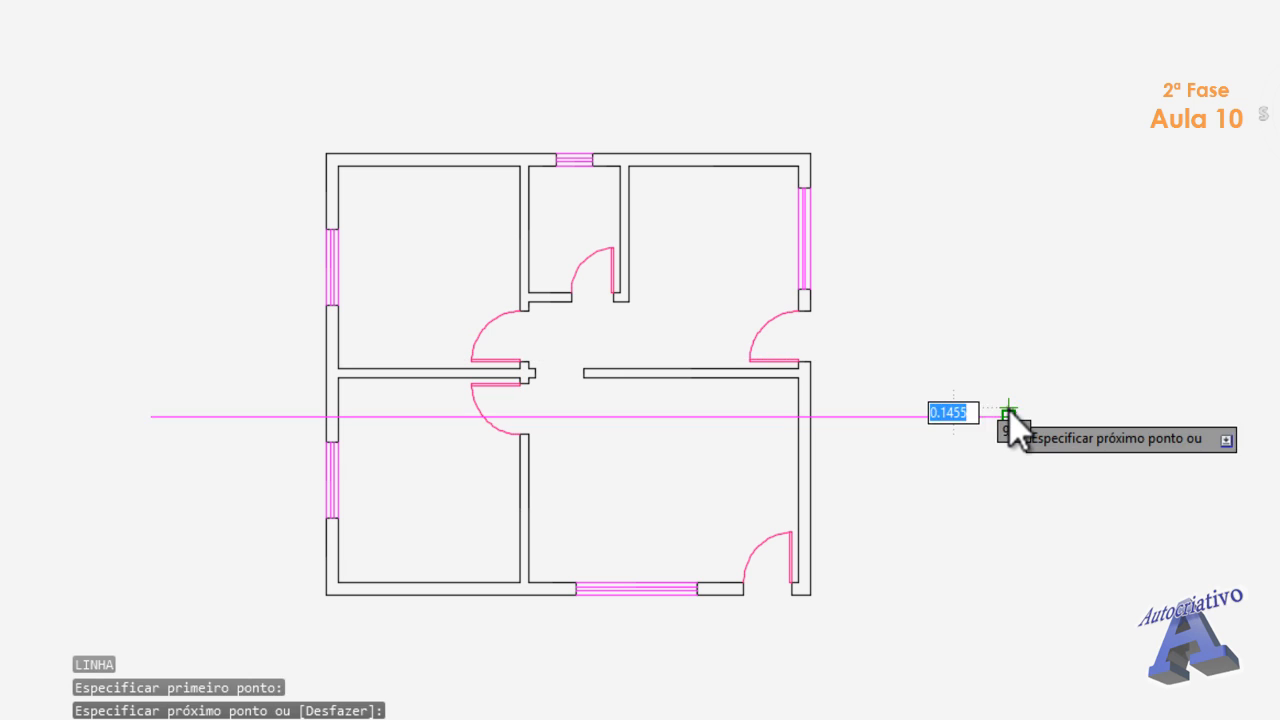
pyautogui.press('Escape')
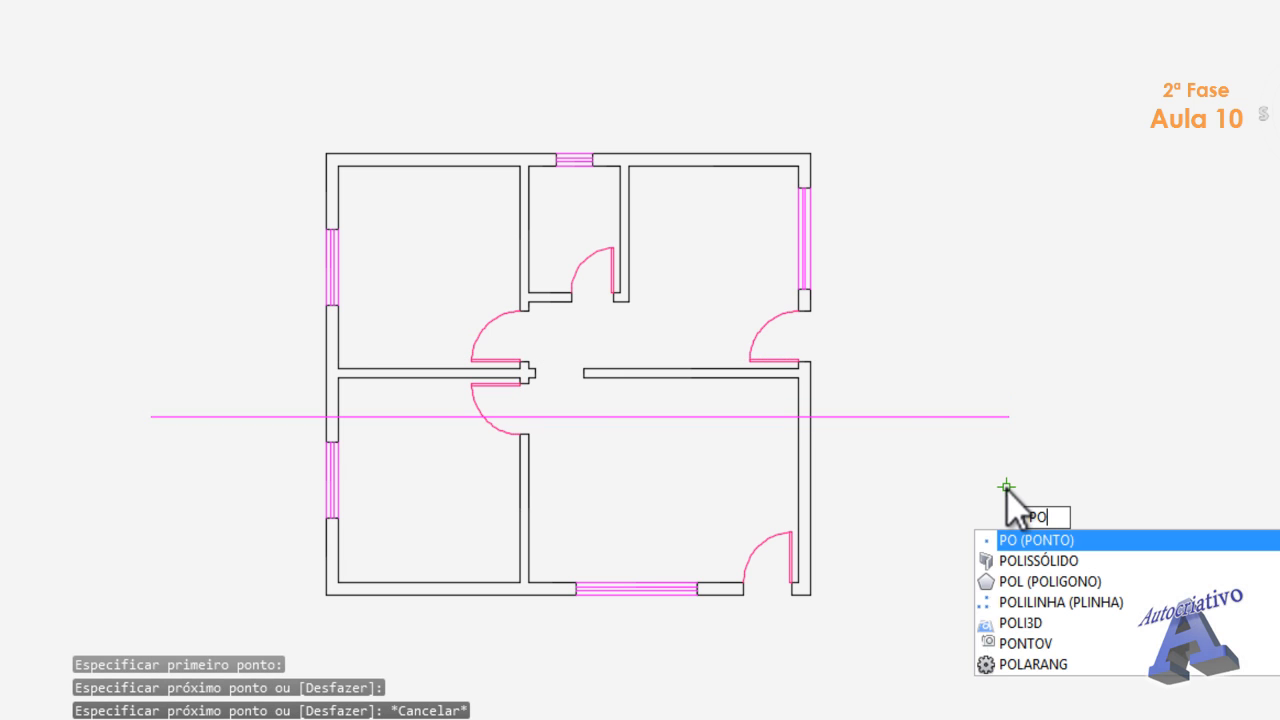
# - Draw a three-sided polygon inscribed in a circle of about 0.48 radius, pointing up, just above the right end of the horizontal line
pyautogui.write('l')
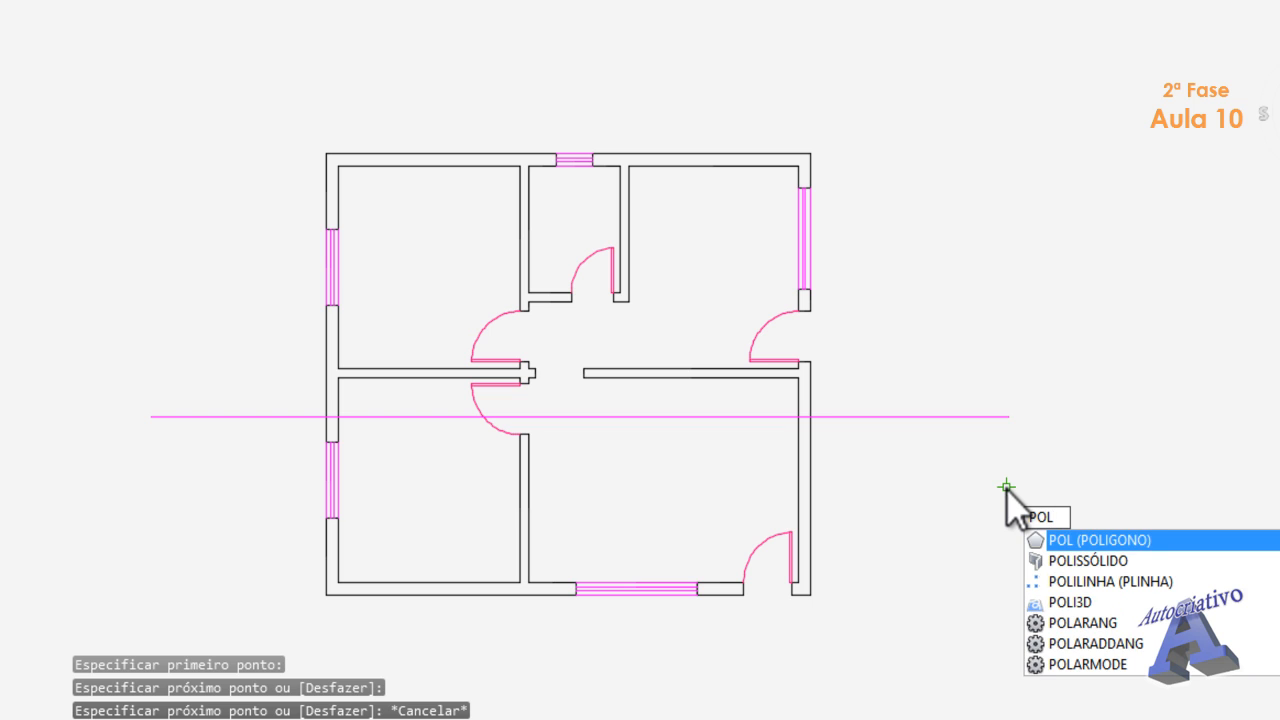
pyautogui.press('Return')
pyautogui.write('3')
pyautogui.press('Return')
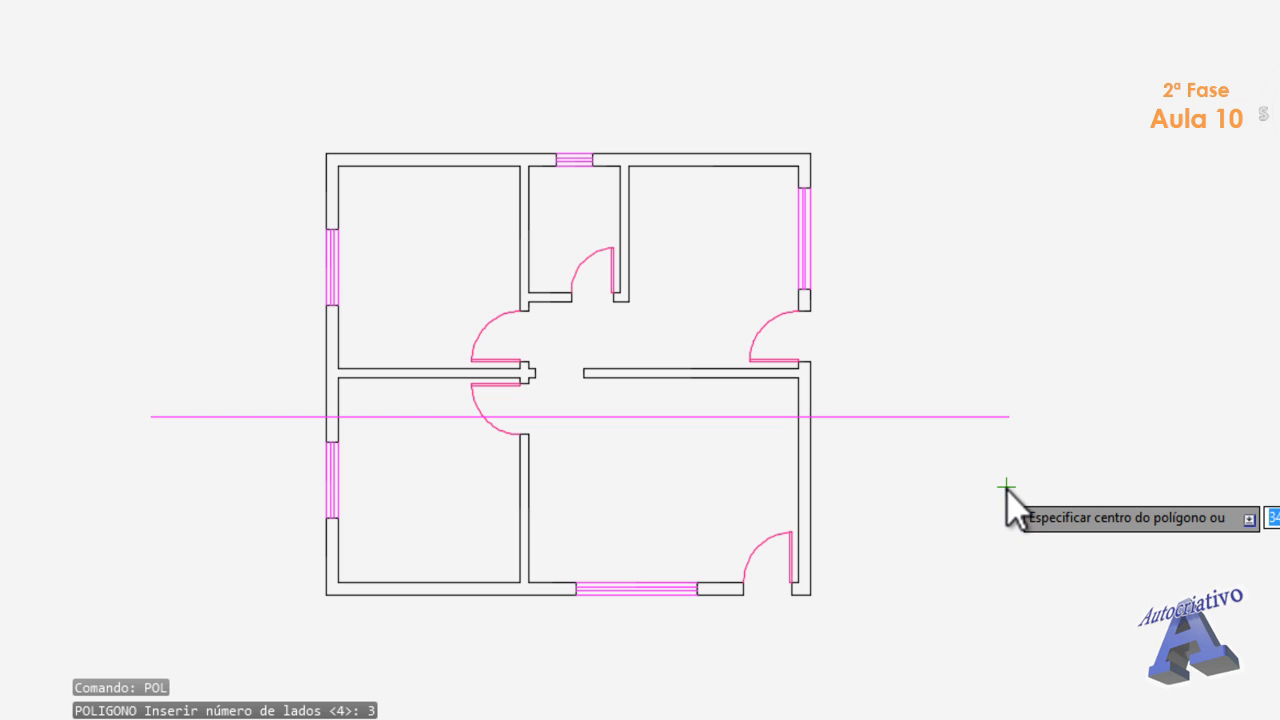
pyautogui.scroll(2, 963, 396)
pyautogui.click(965, 392)
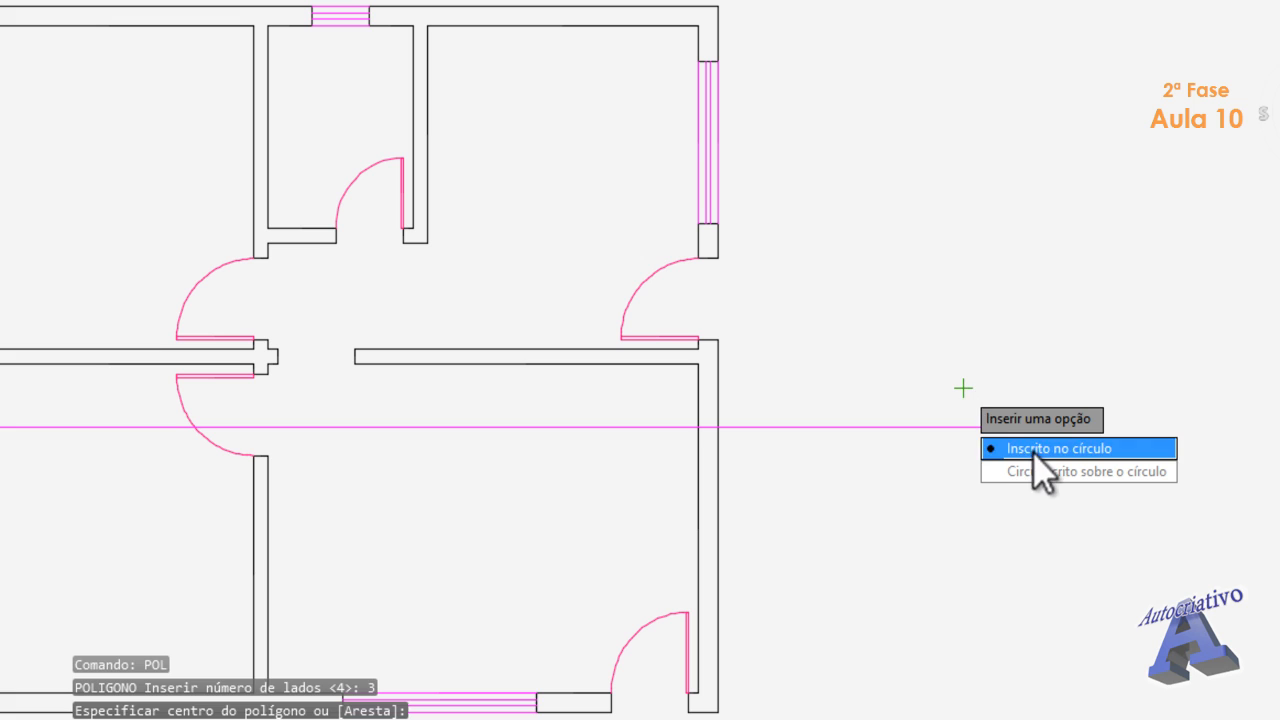
pyautogui.click(998, 450)
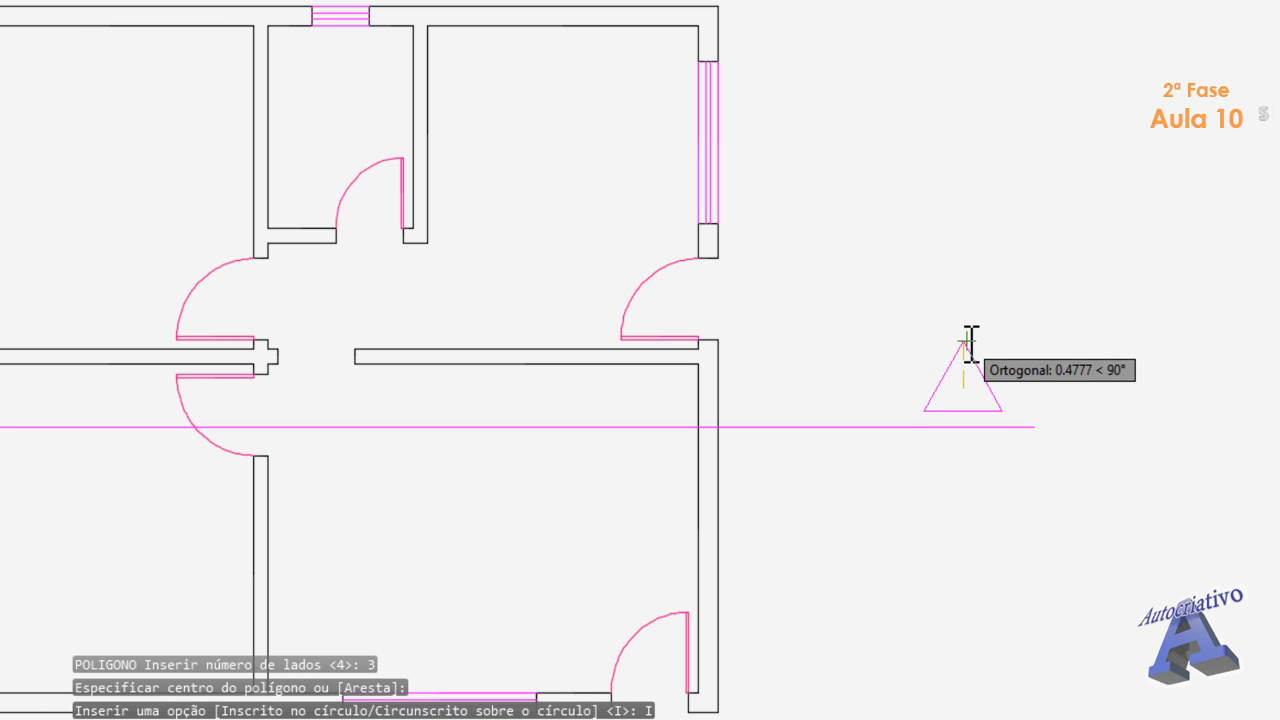
pyautogui.moveTo(935, 500); pyautogui.dragTo(942, 515, button='middle')
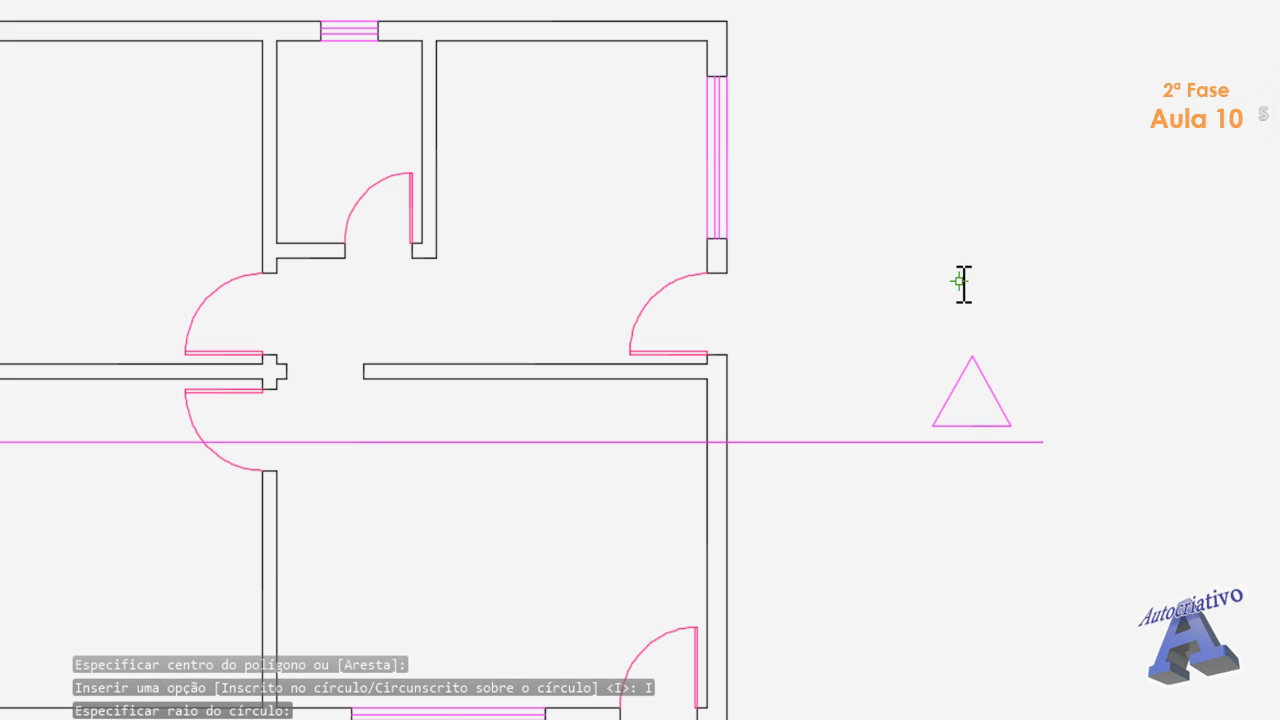
pyautogui.scroll(-3, 900, 360)
pyautogui.moveTo(889, 377)
pyautogui.mouseDown(button='middle')
pyautogui.moveTo(955, 410)
pyautogui.moveTo(993, 403)
pyautogui.mouseUp(button='middle')
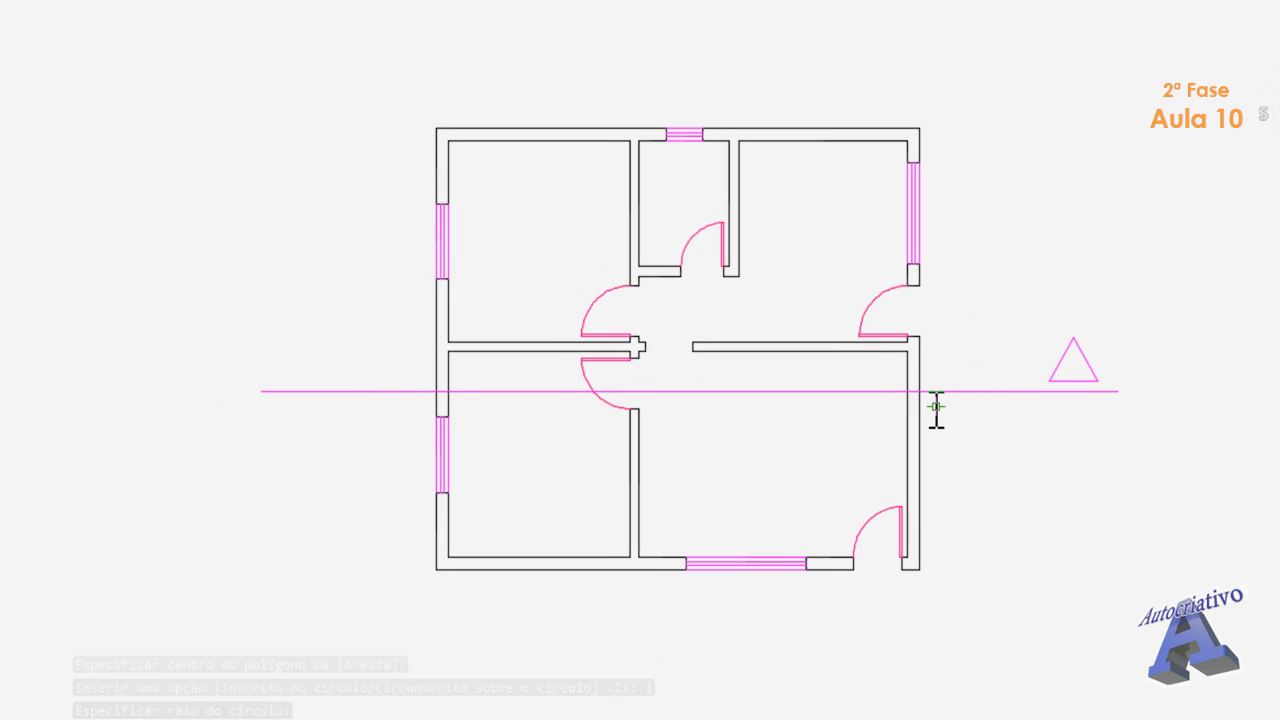
# - Examine where the horizontal line crosses the exterior walls, inner door and lower rooms of the floor plan, up to the triangle at its end
pyautogui.scroll(2, 926, 400)
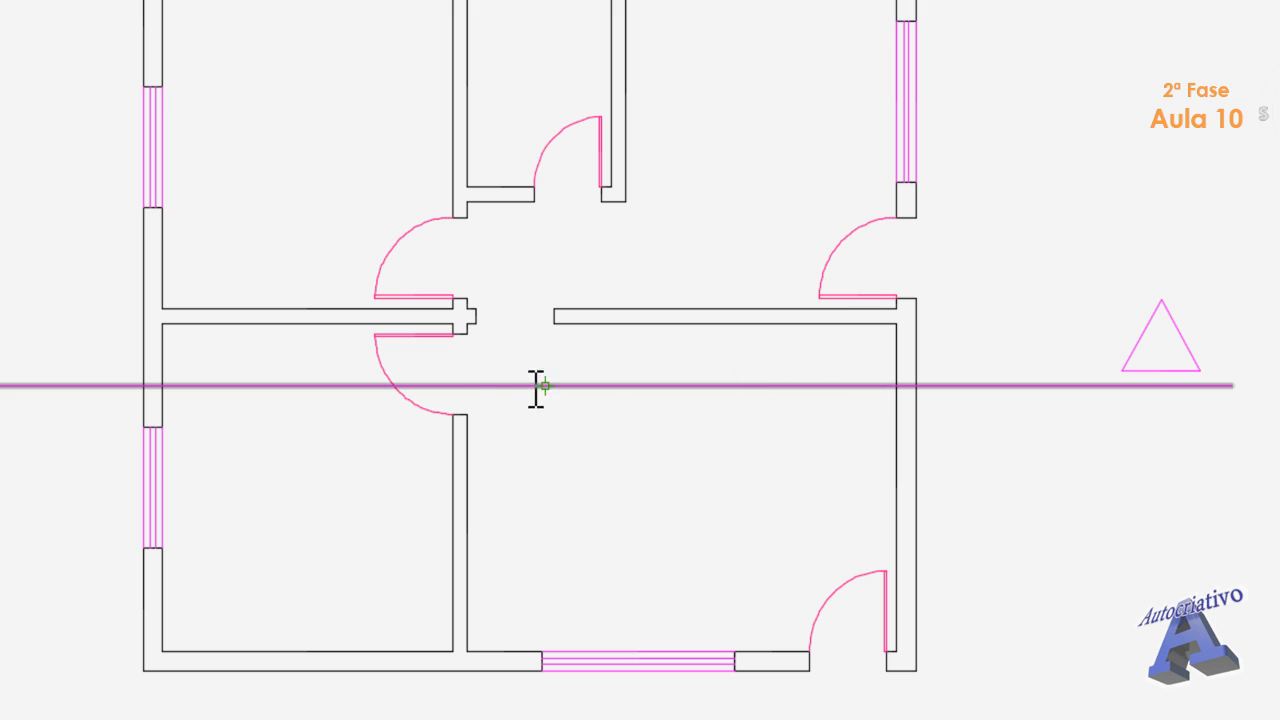
pyautogui.scroll(2, 155, 390)
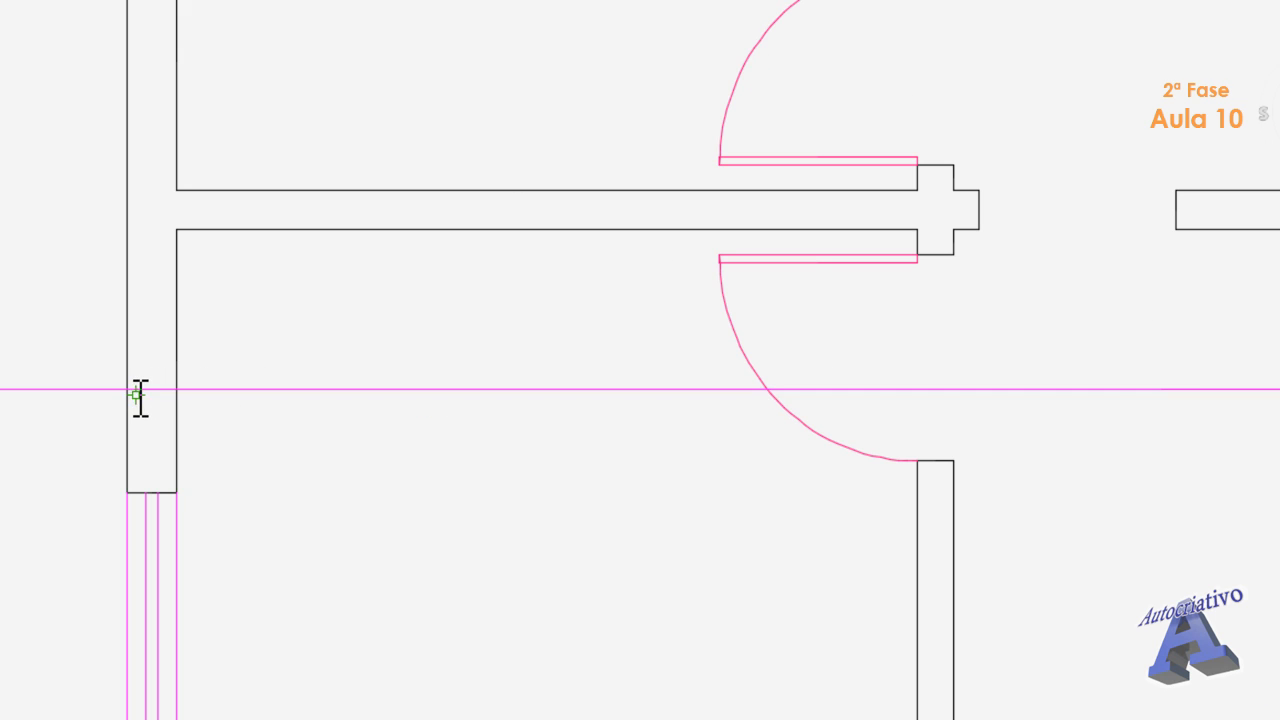
pyautogui.scroll(-2, 150, 392)
pyautogui.moveTo(271, 429)
pyautogui.mouseDown(button='middle')
pyautogui.moveTo(514, 380)
pyautogui.moveTo(509, 406)
pyautogui.moveTo(440, 438)
pyautogui.mouseUp(button='middle')
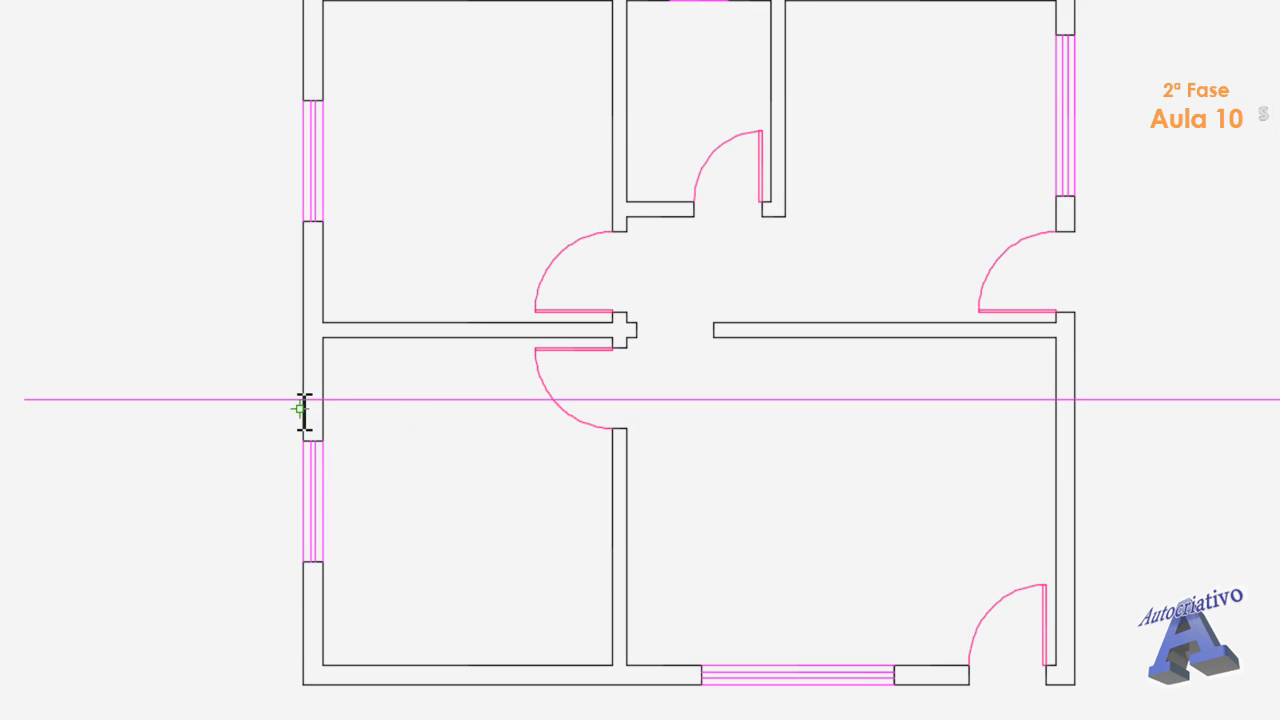
pyautogui.scroll(3, 304, 410)
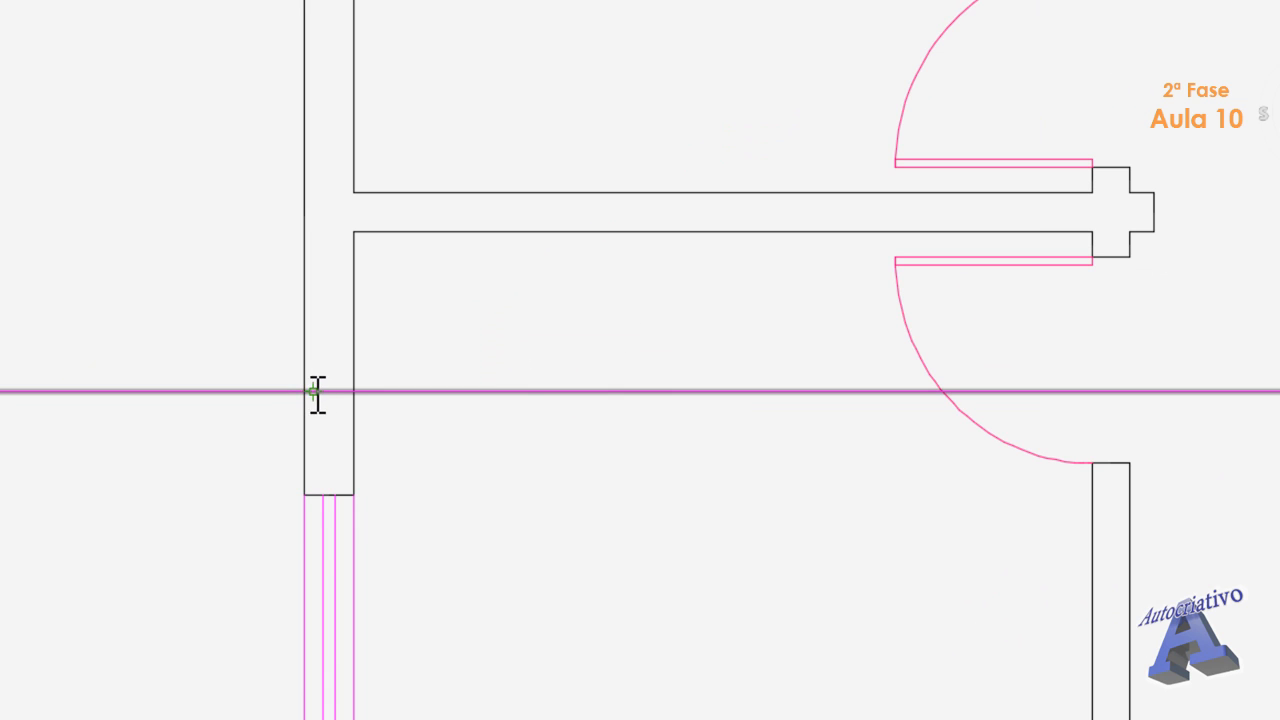
pyautogui.scroll(-3, 342, 392)
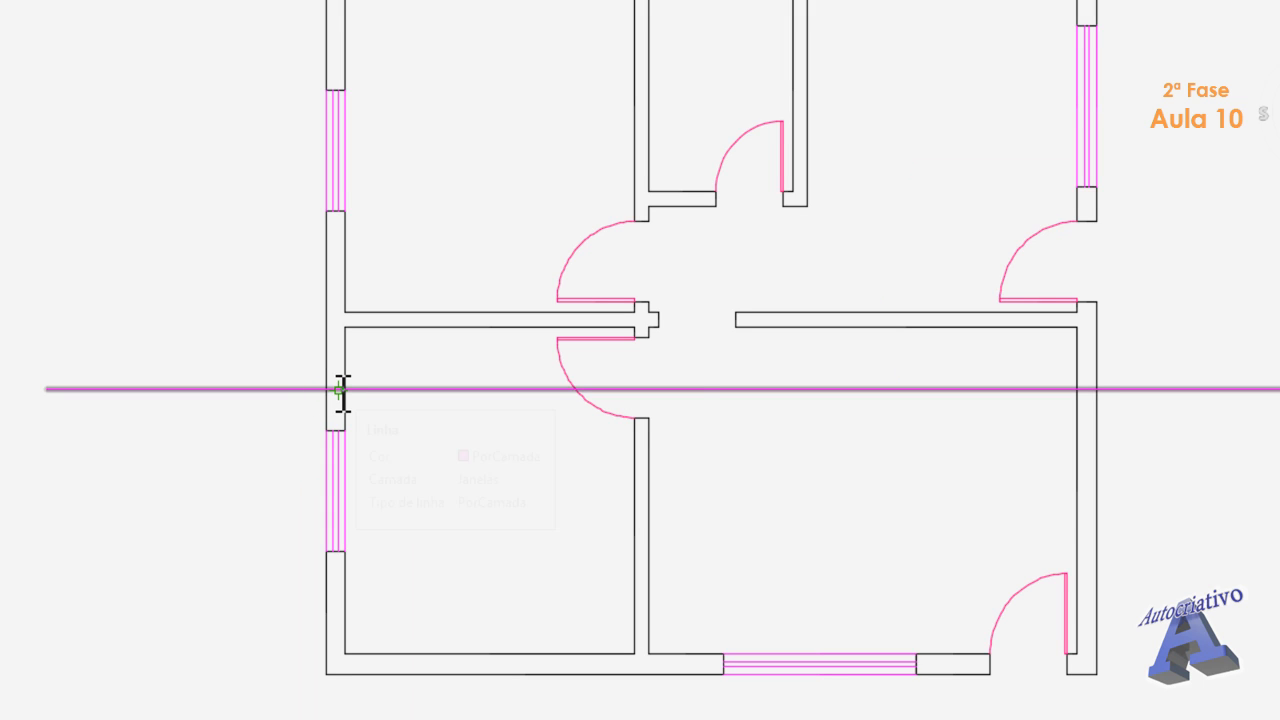
pyautogui.moveTo(543, 394); pyautogui.dragTo(334, 407, button='middle')
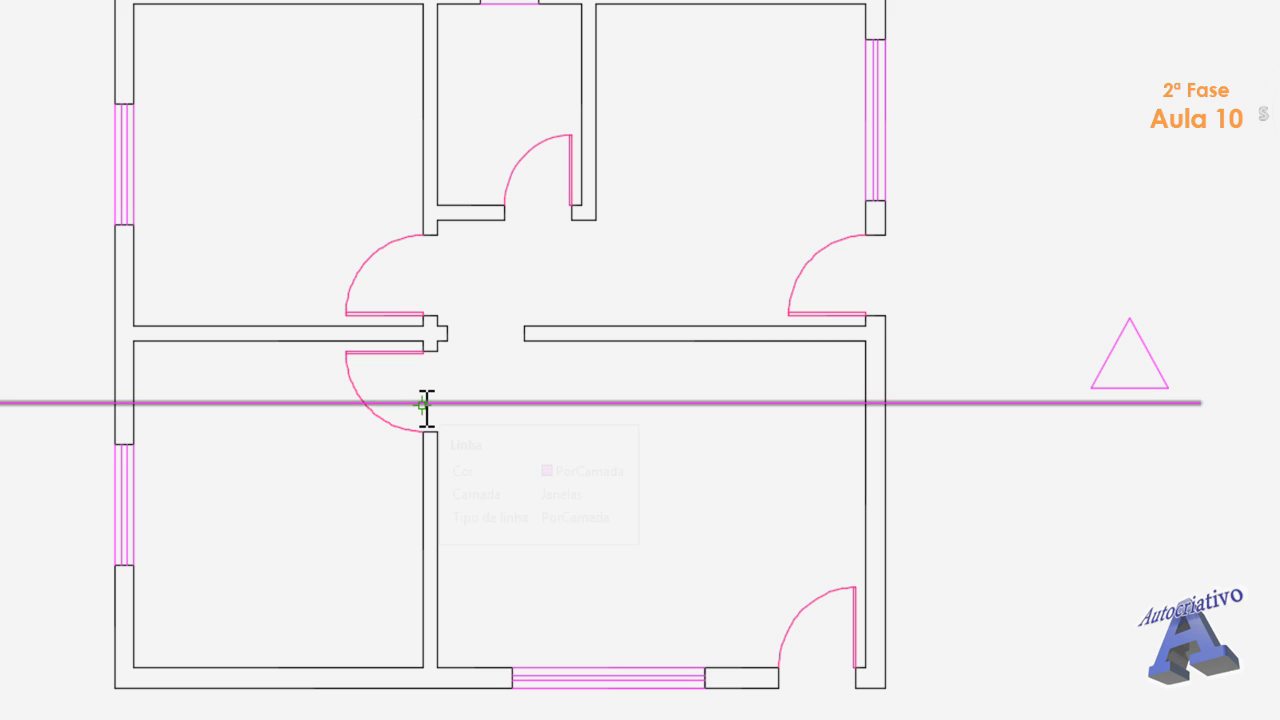
pyautogui.scroll(2, 475, 372)
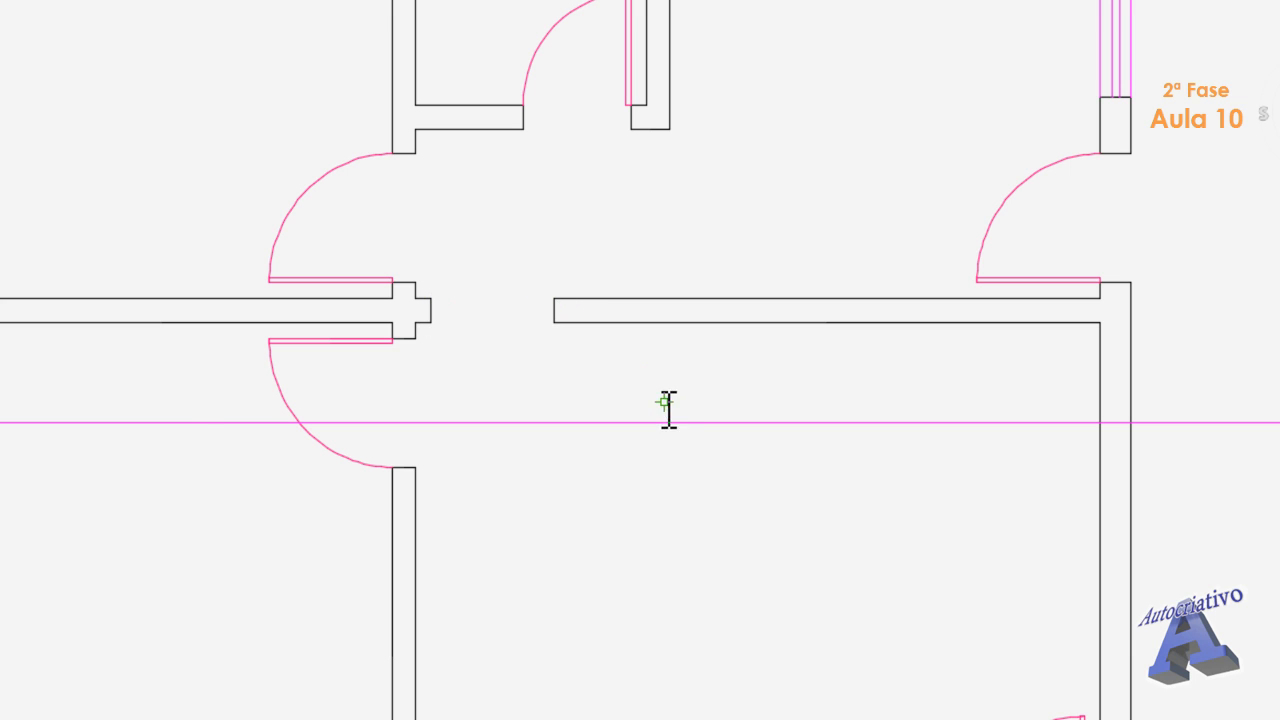
pyautogui.scroll(-3, 668, 410)
pyautogui.moveTo(674, 420); pyautogui.dragTo(401, 367, button='middle')
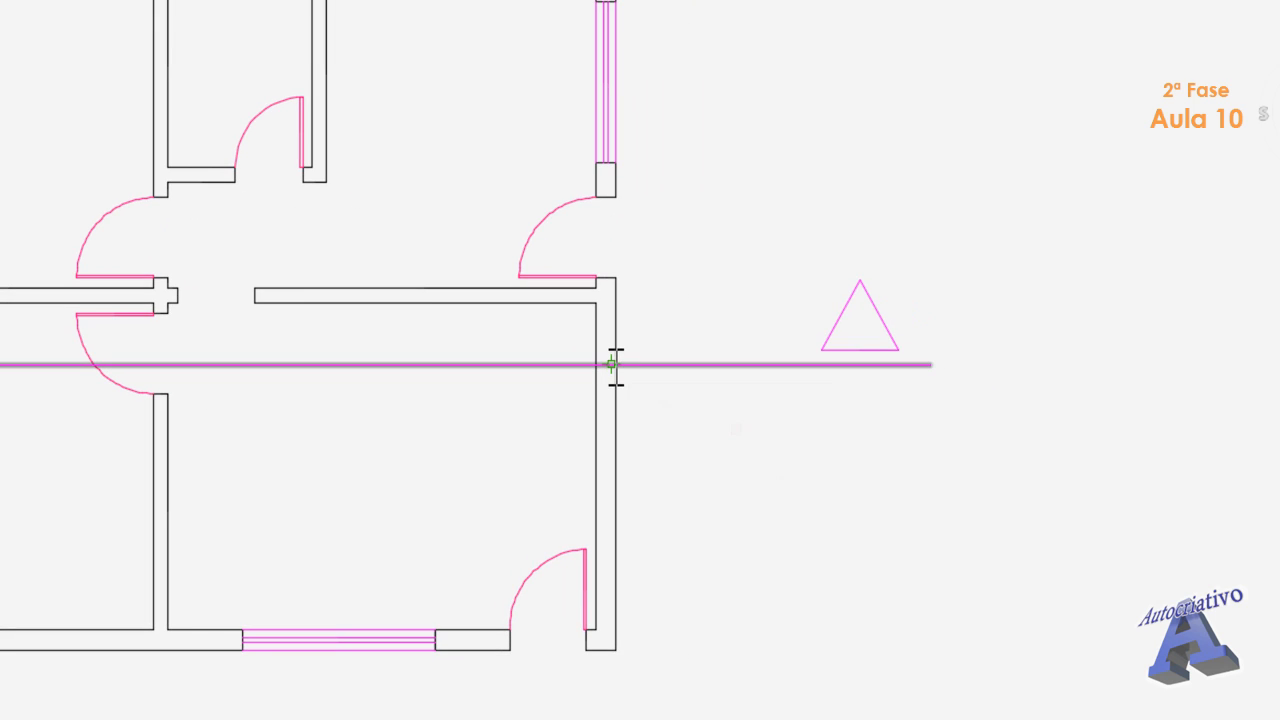
pyautogui.scroll(-2, 591, 380)
pyautogui.moveTo(563, 400); pyautogui.dragTo(636, 418, button='middle')
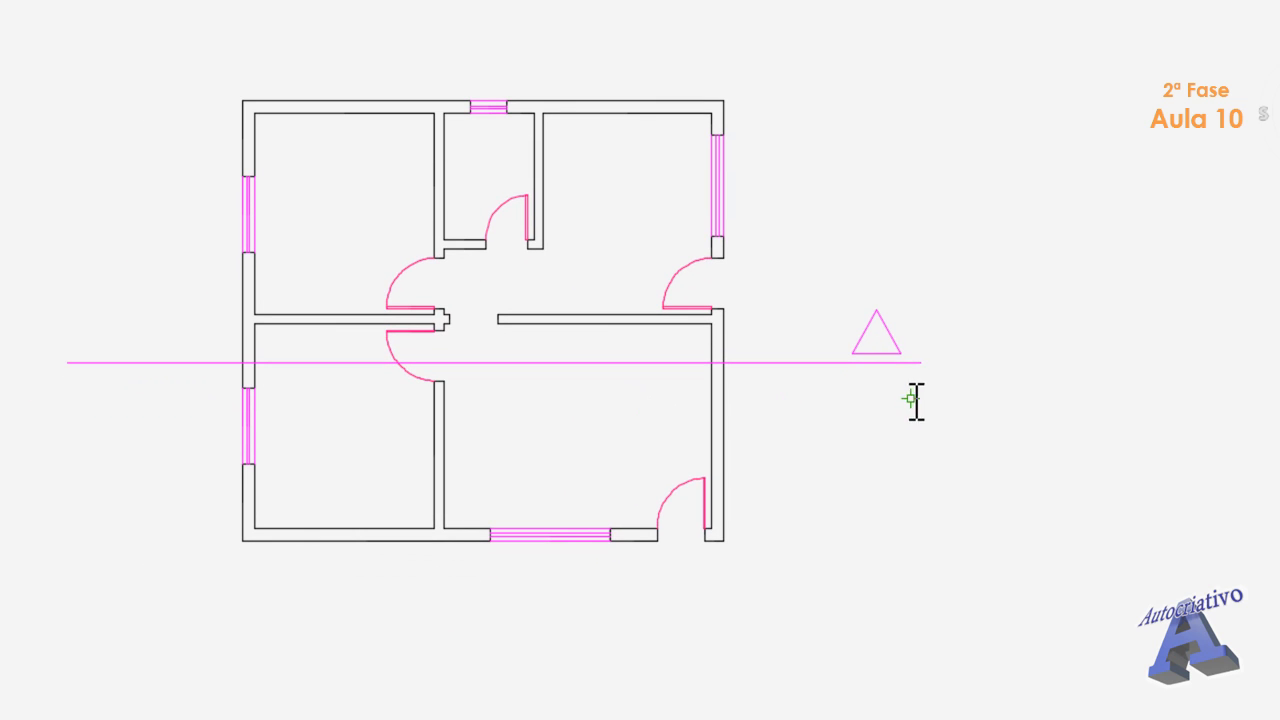
# - Move the horizontal line and the triangle together about 4.23 units straight down, below the floor plan
pyautogui.click(962, 398)
pyautogui.click(838, 277)
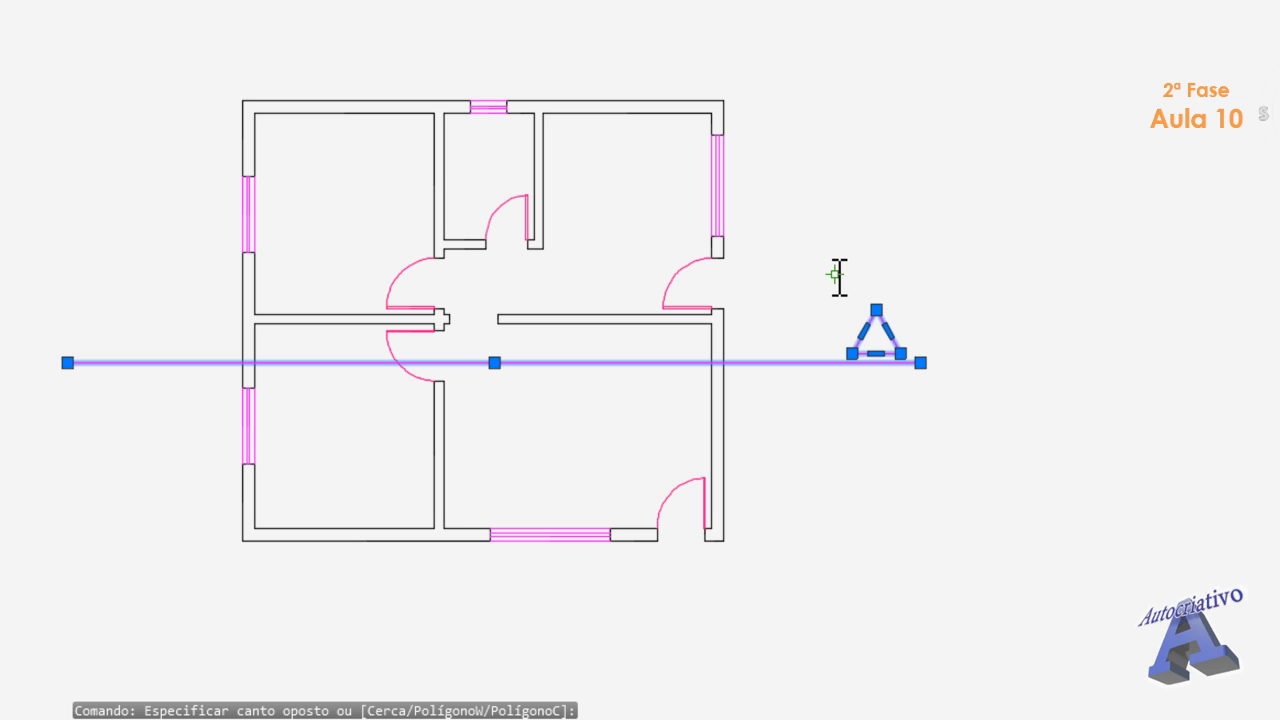
pyautogui.write('m')
pyautogui.press('Return')
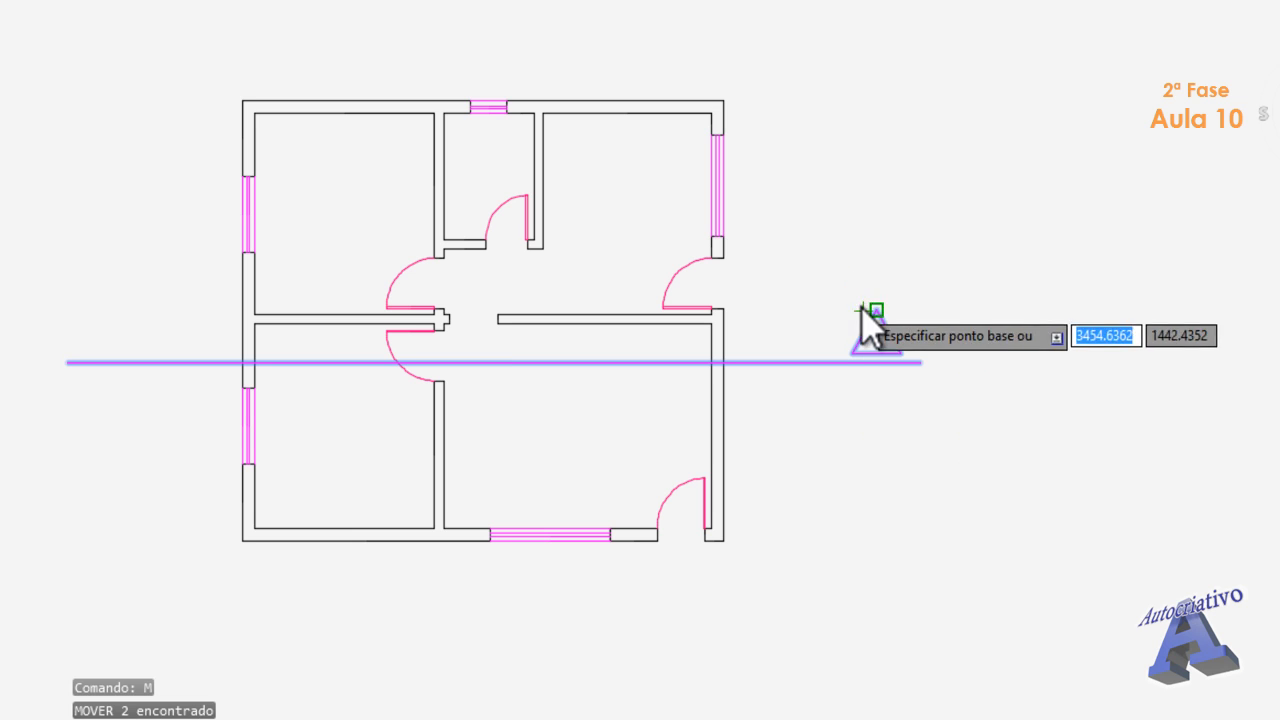
pyautogui.click(920, 362)
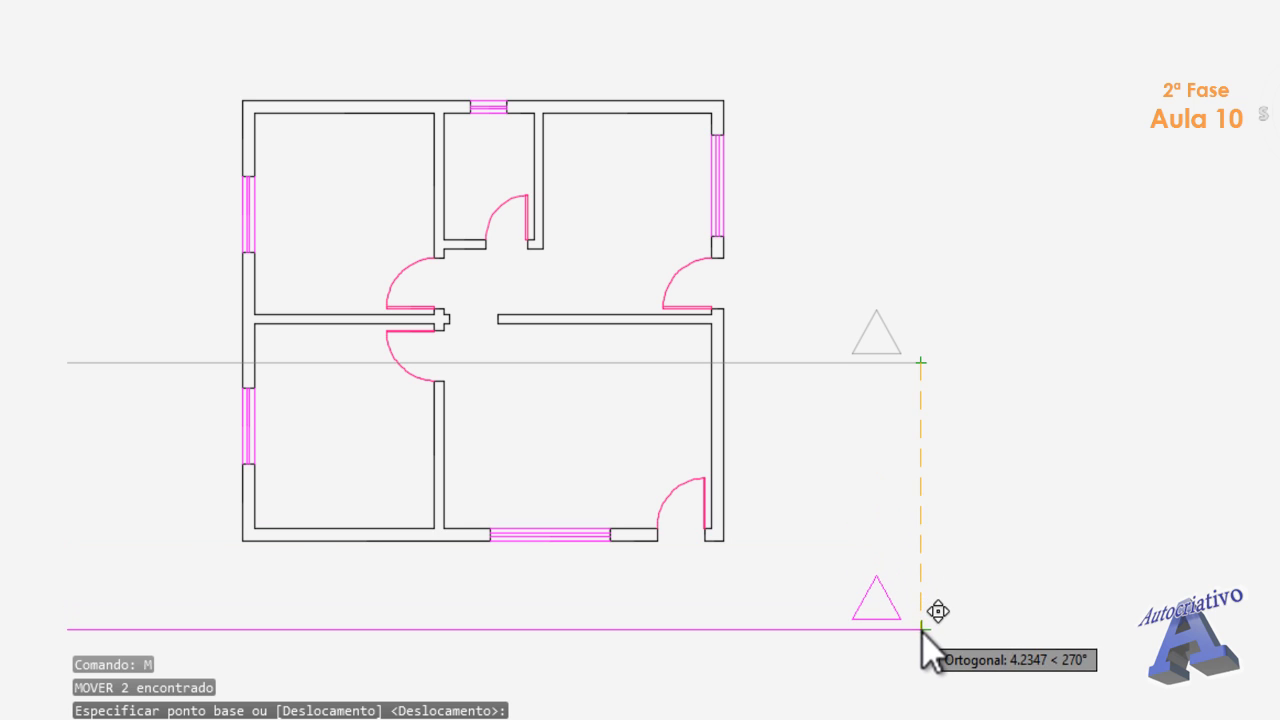
pyautogui.click(921, 631)
# - Erase the horizontal line and the triangle below the floor plan
pyautogui.moveTo(748, 530); pyautogui.dragTo(790, 446, button='middle')
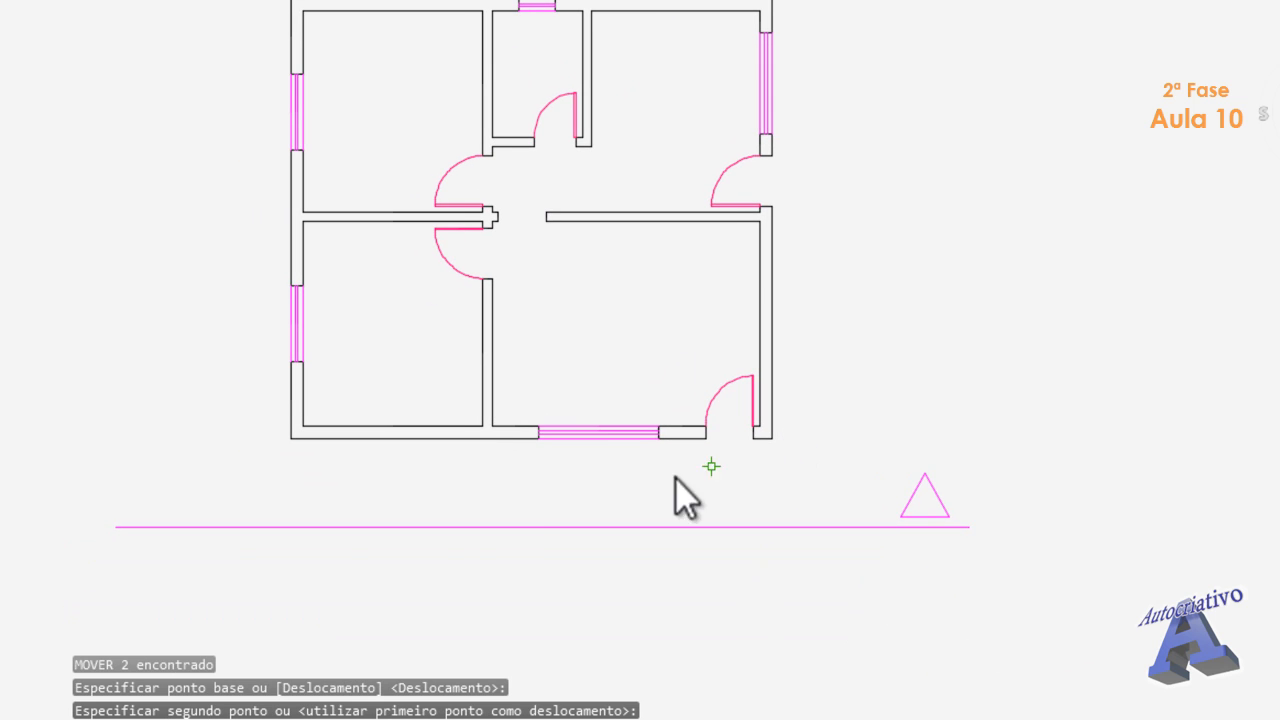
pyautogui.scroll(2, 432, 543)
pyautogui.moveTo(580, 482)
pyautogui.mouseDown(button='middle')
pyautogui.moveTo(543, 489)
pyautogui.moveTo(540, 511)
pyautogui.mouseUp(button='middle')
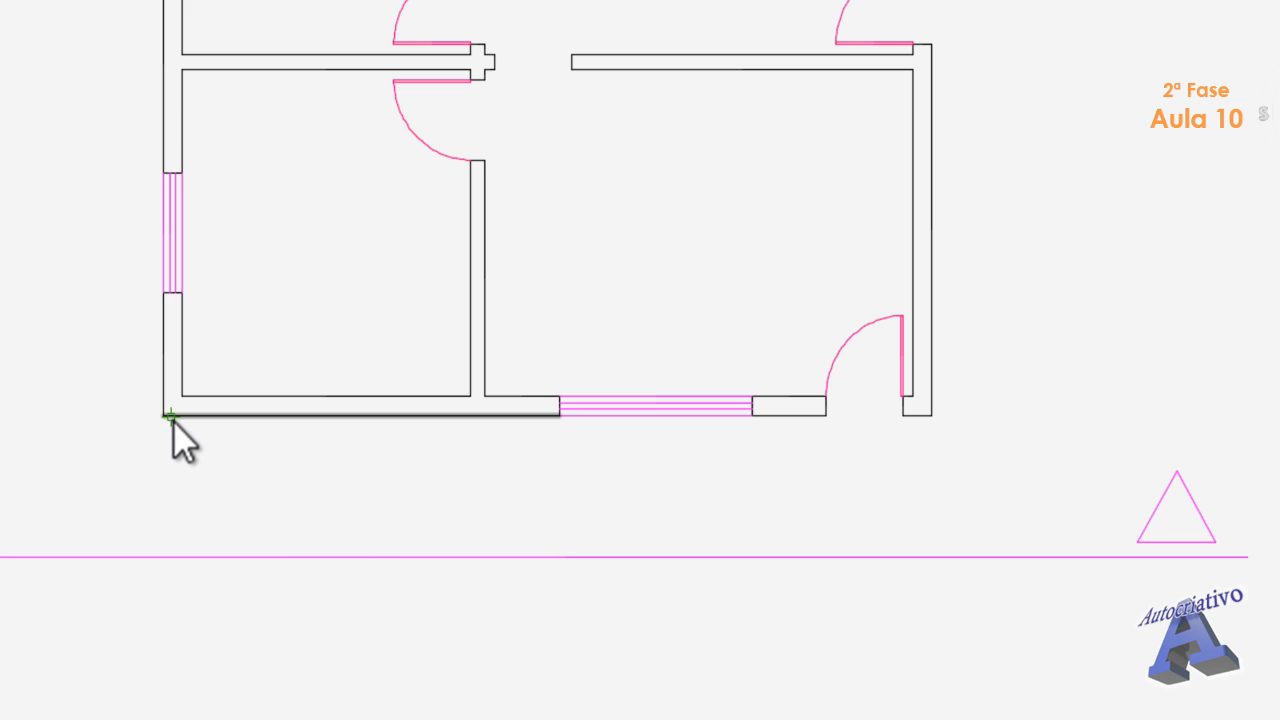
pyautogui.scroll(-4, 165, 420)
pyautogui.moveTo(223, 449)
pyautogui.mouseDown(button='middle')
pyautogui.moveTo(366, 457)
pyautogui.moveTo(457, 526)
pyautogui.moveTo(483, 511)
pyautogui.mouseUp(button='middle')
pyautogui.click(882, 580)
pyautogui.click(786, 500)
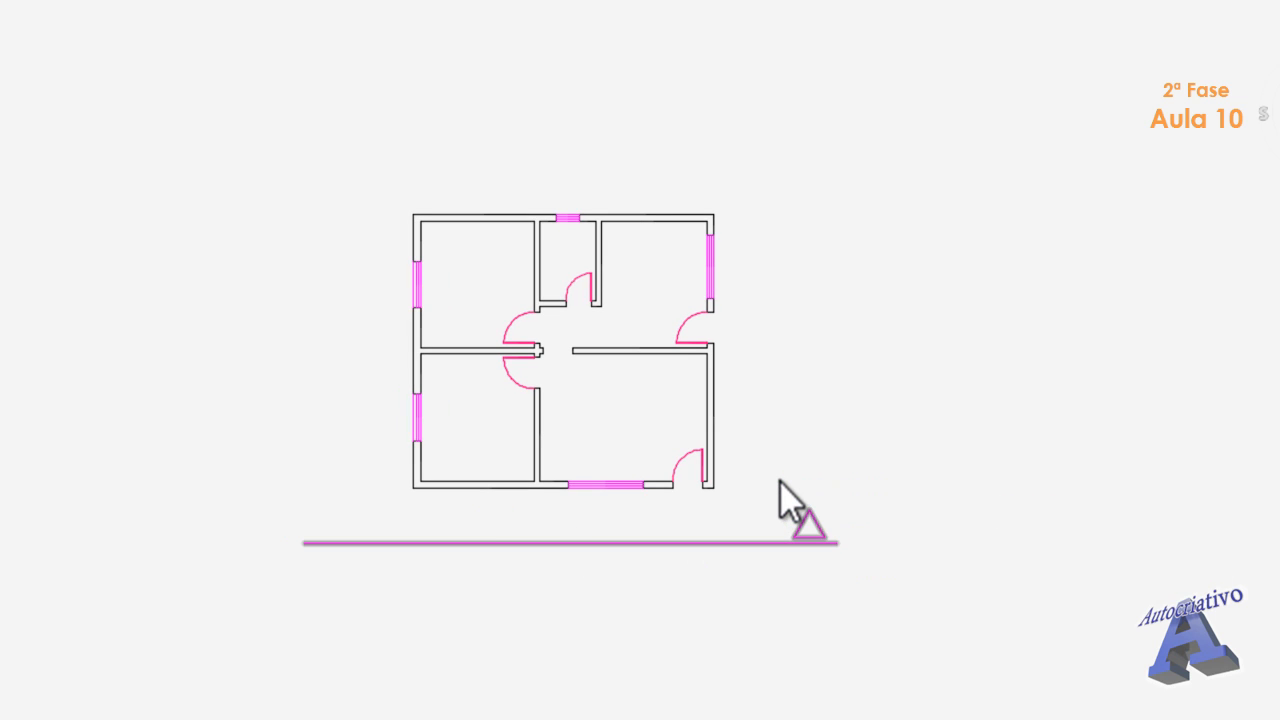
pyautogui.press('Delete')
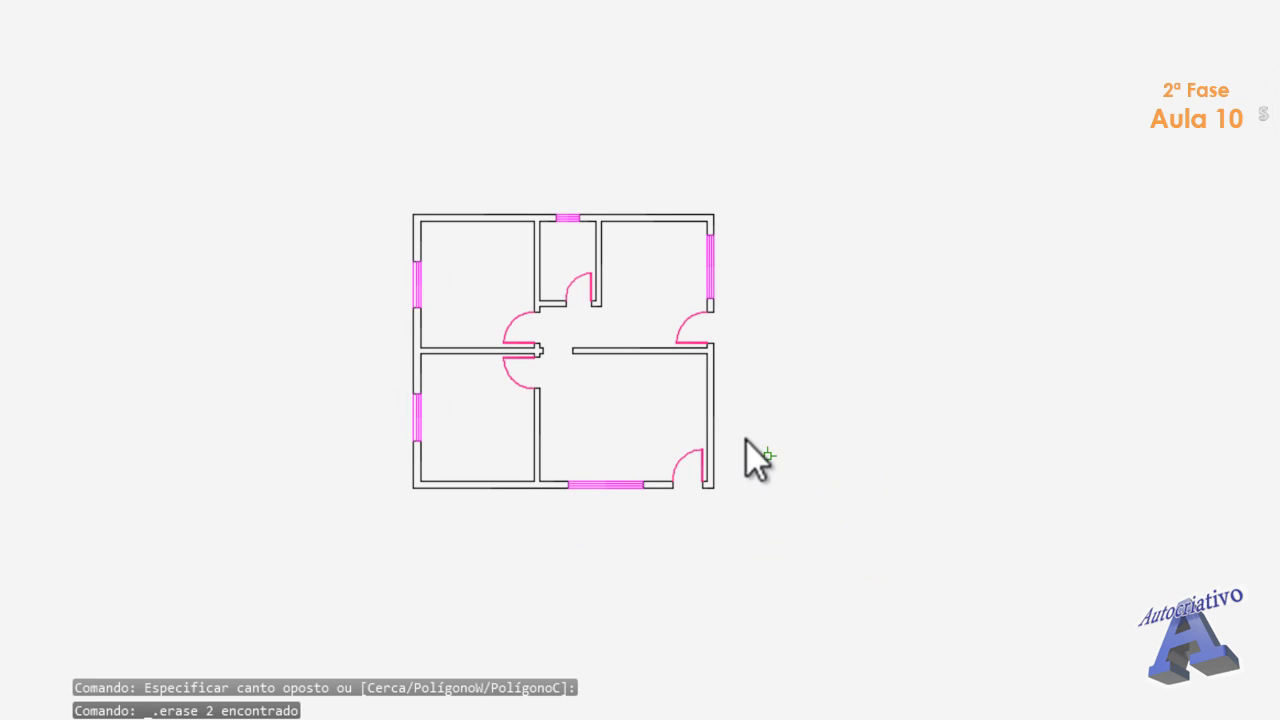
pyautogui.scroll(2, 565, 372)
pyautogui.moveTo(601, 318); pyautogui.dragTo(596, 343, button='middle')
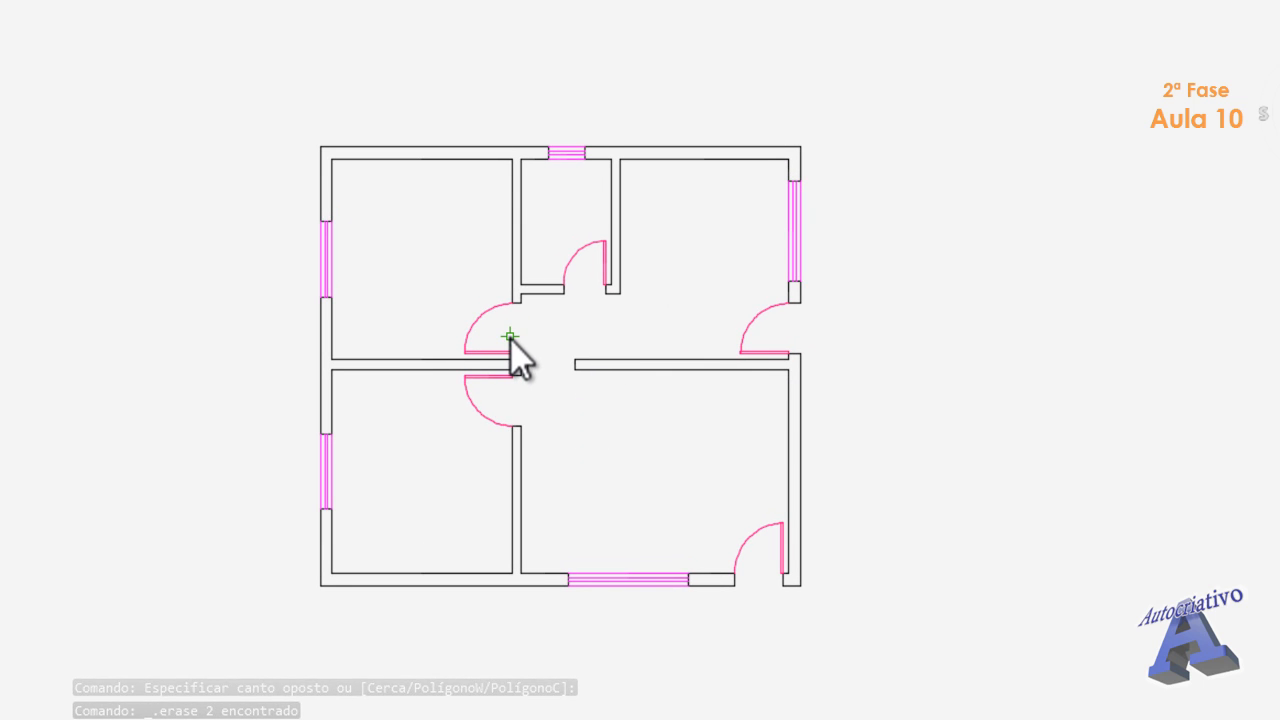
pyautogui.scroll(2, 540, 343)
pyautogui.scroll(-2, 553, 332)
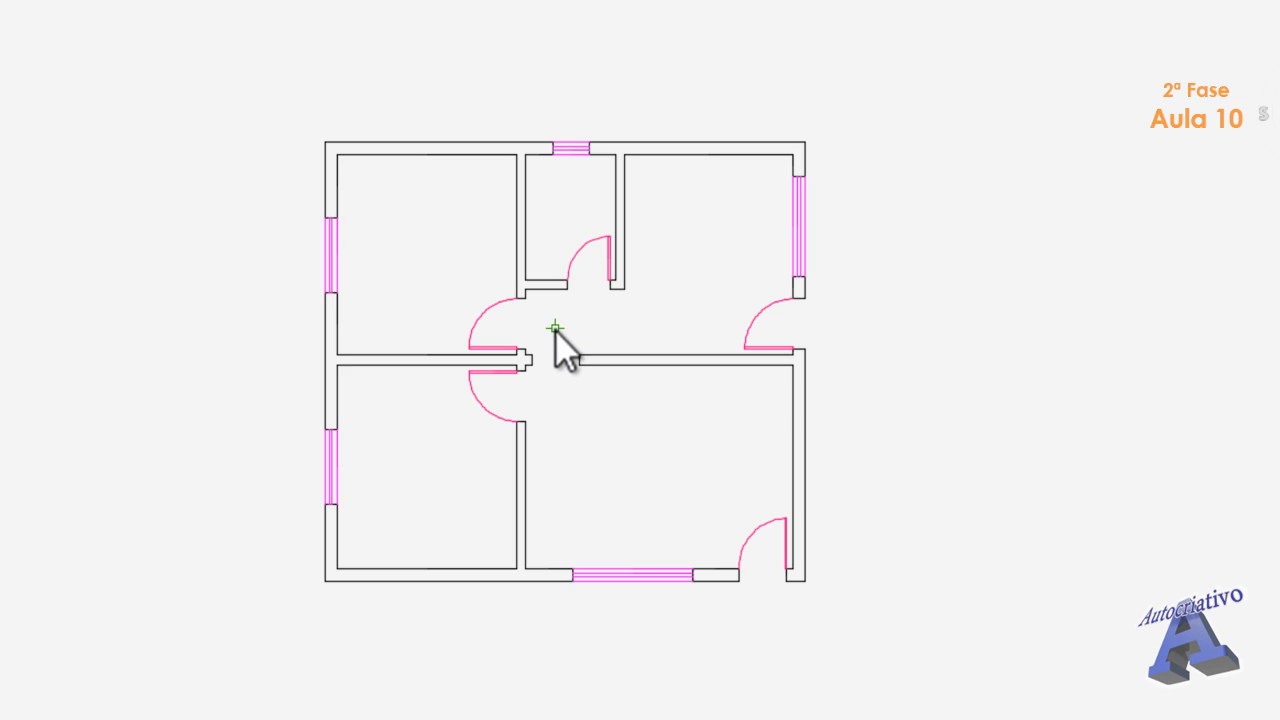
pyautogui.moveTo(553, 332)
pyautogui.mouseDown(button='middle')
pyautogui.moveTo(534, 323)
pyautogui.moveTo(563, 340)
pyautogui.mouseUp(button='middle')
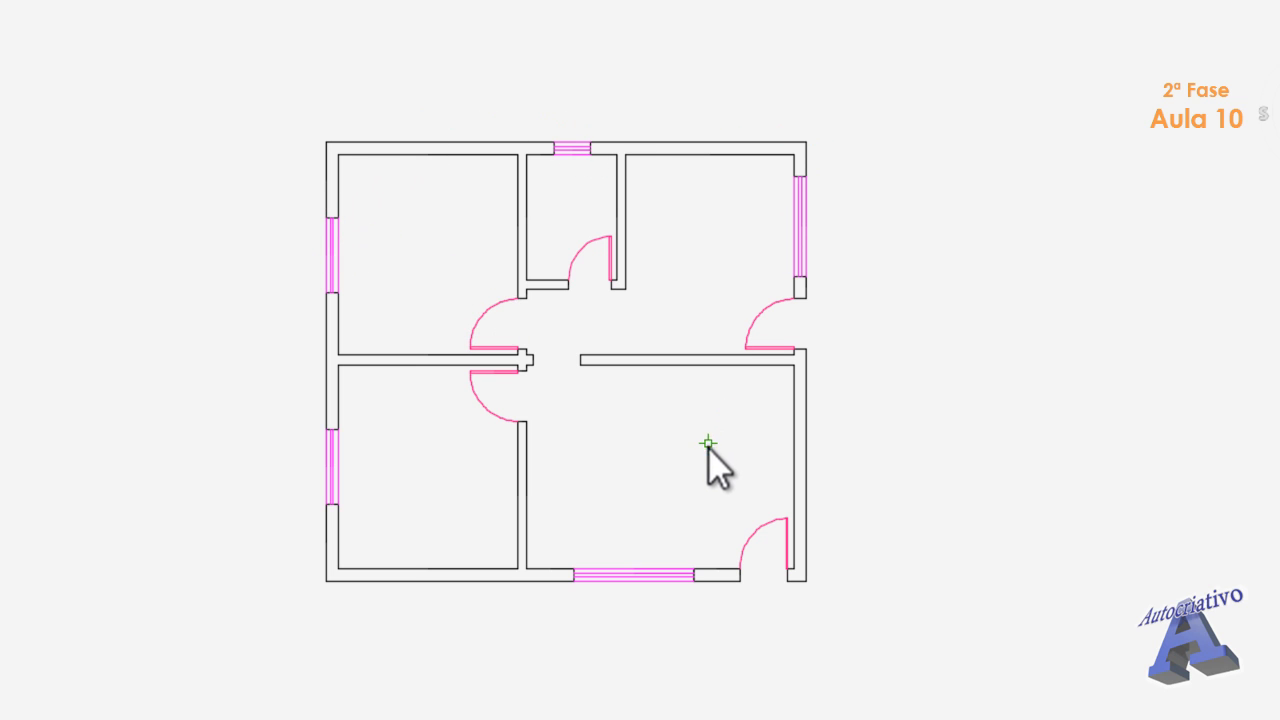
pyautogui.moveTo(659, 474); pyautogui.dragTo(633, 491, button='middle')
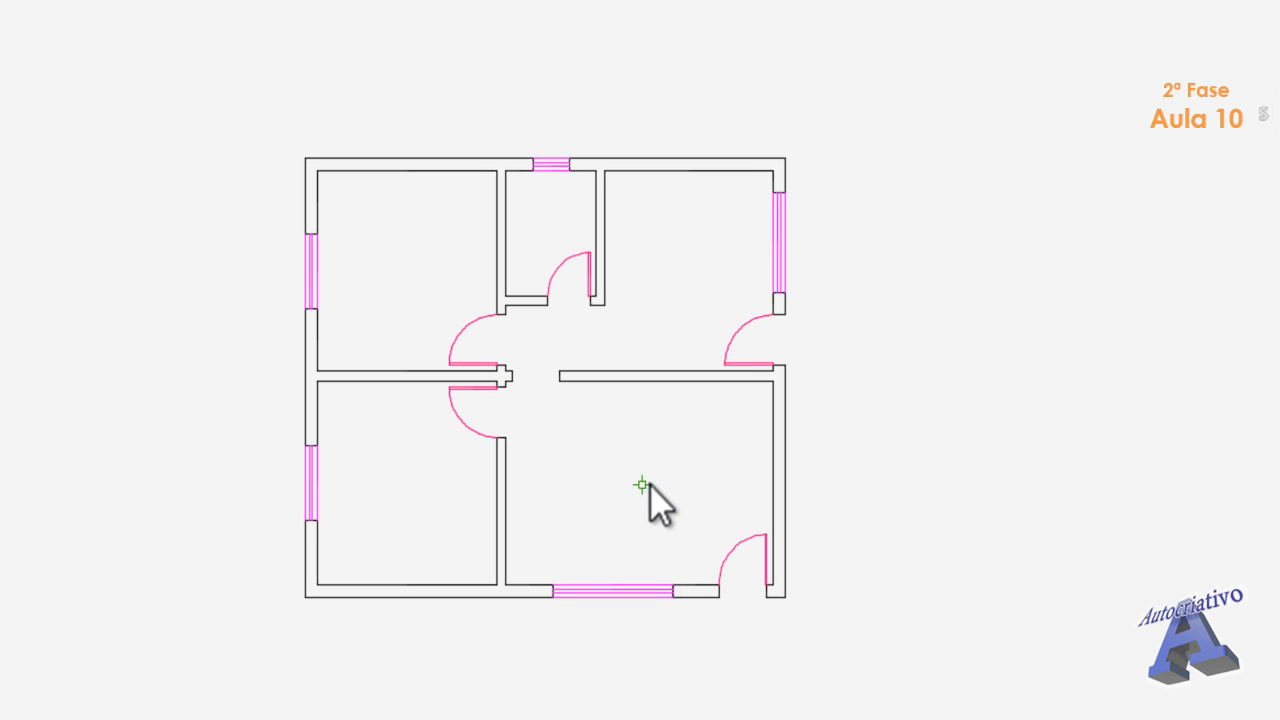
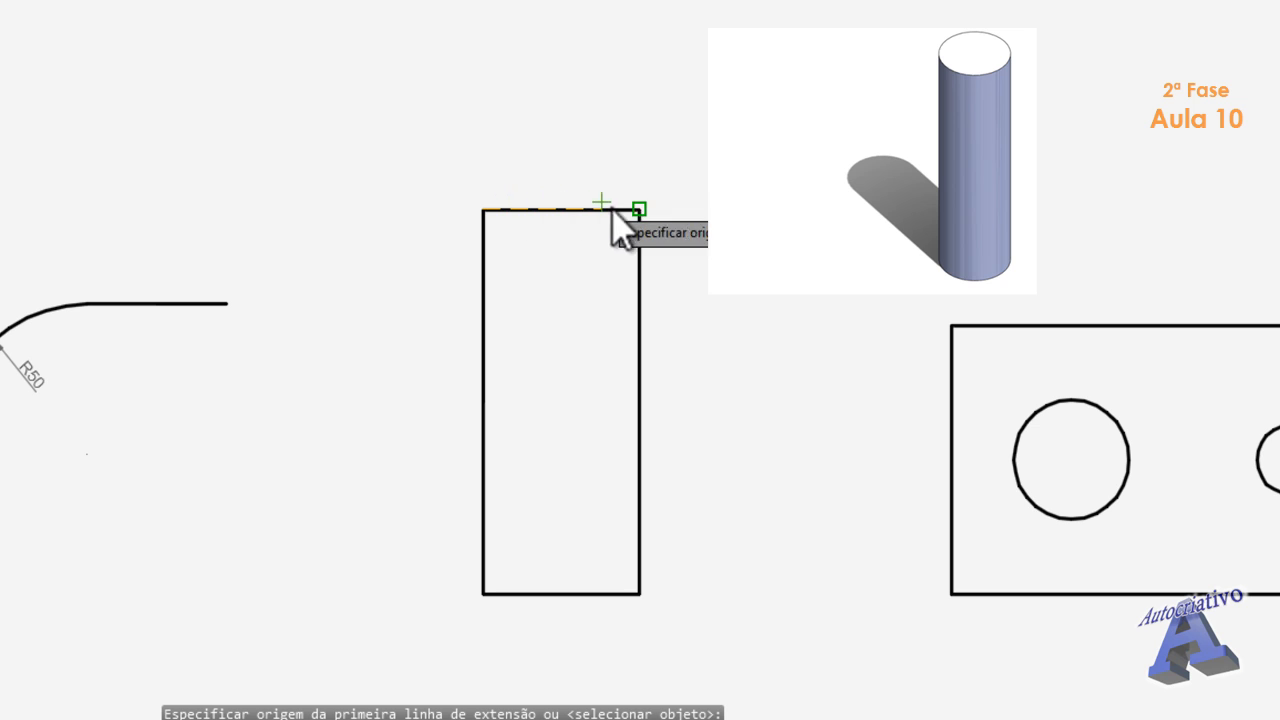
# - Dimension the width of the tall rectangle, placing the dimension line above its top edge
pyautogui.click(640, 210)
pyautogui.click(640, 157)
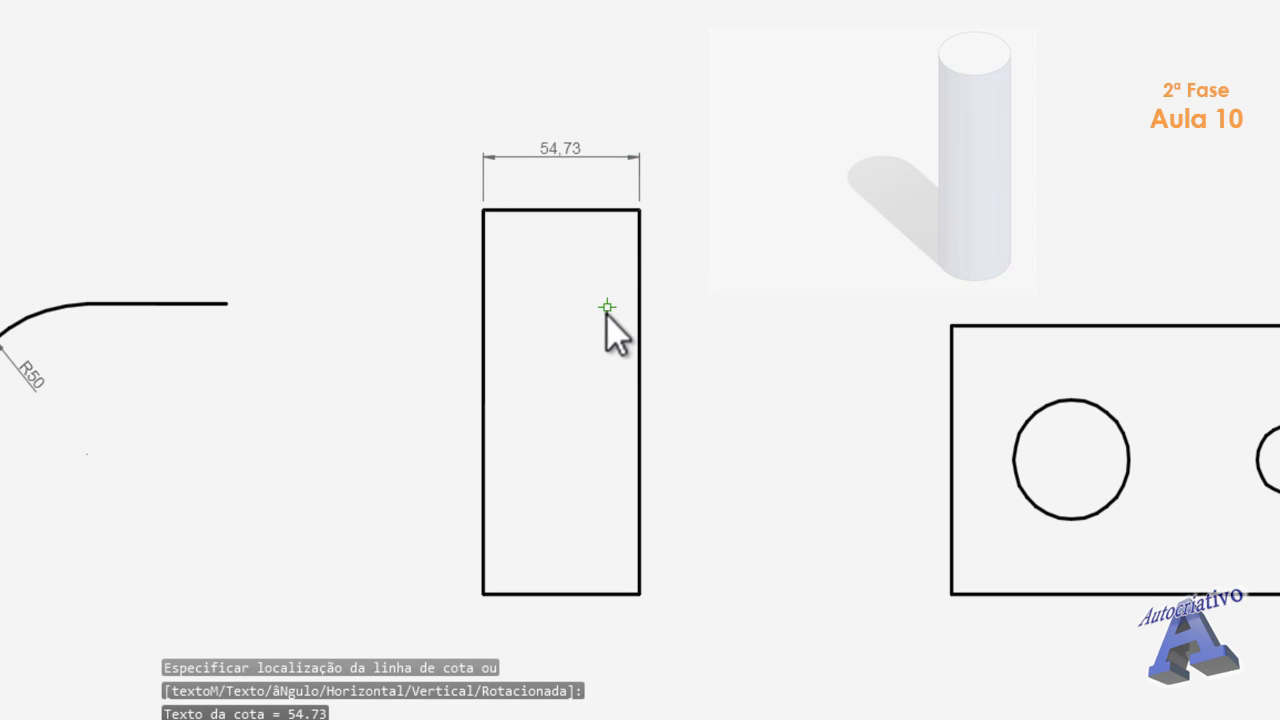
# - Add the diameter symbol (%%c) before the value in the tall rectangle's width dimension text
pyautogui.scroll(-2, 616, 315)
pyautogui.moveTo(617, 320); pyautogui.dragTo(652, 300, button='middle')
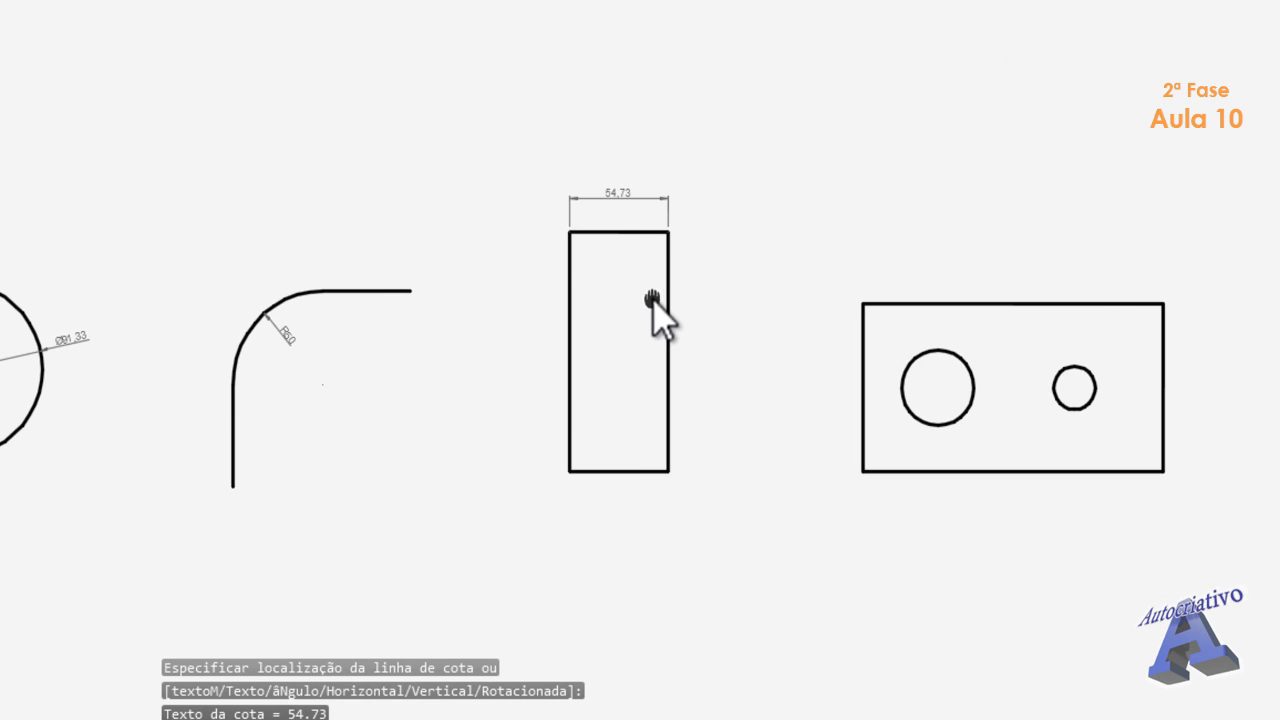
pyautogui.scroll(2, 642, 236)
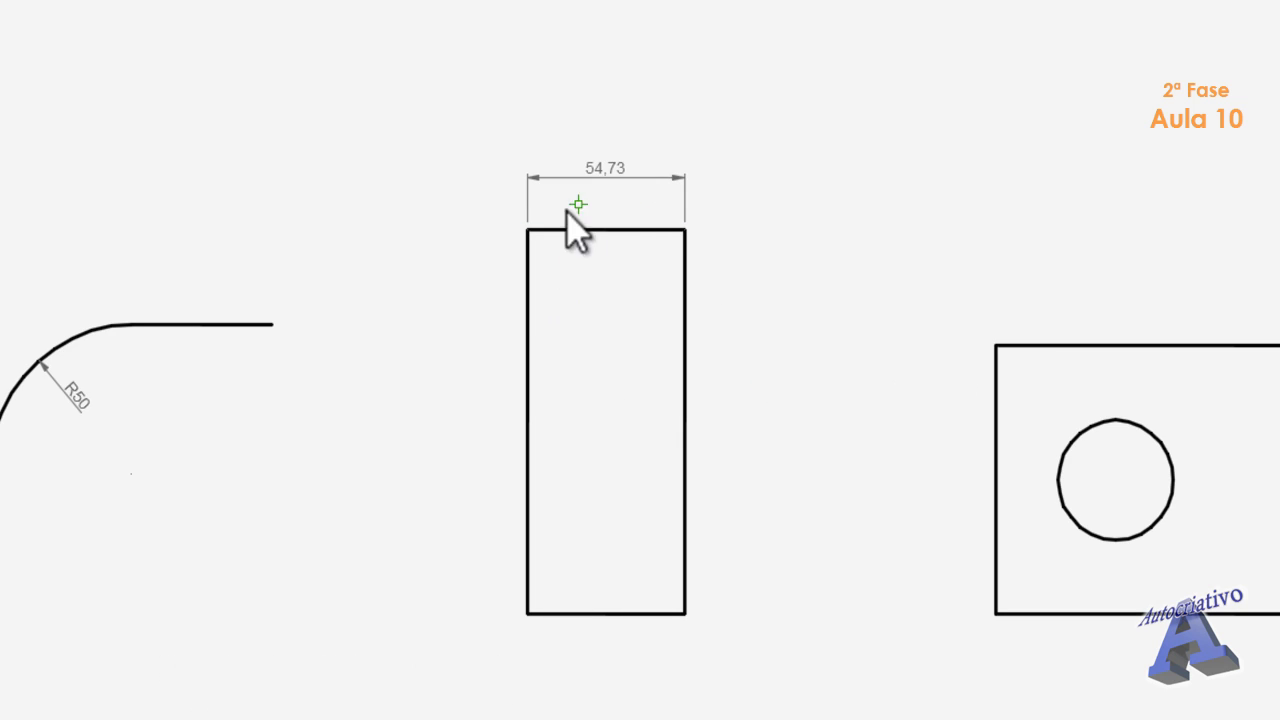
pyautogui.scroll(4, 604, 188)
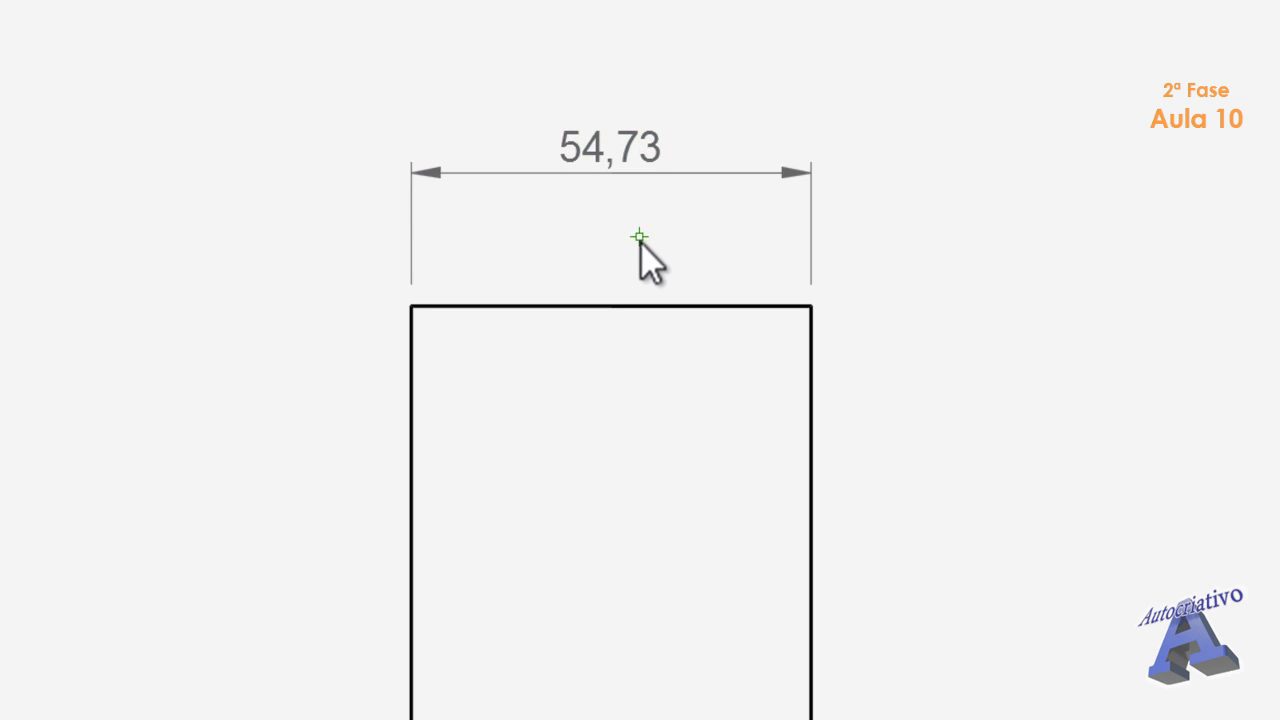
pyautogui.scroll(-4, 640, 257)
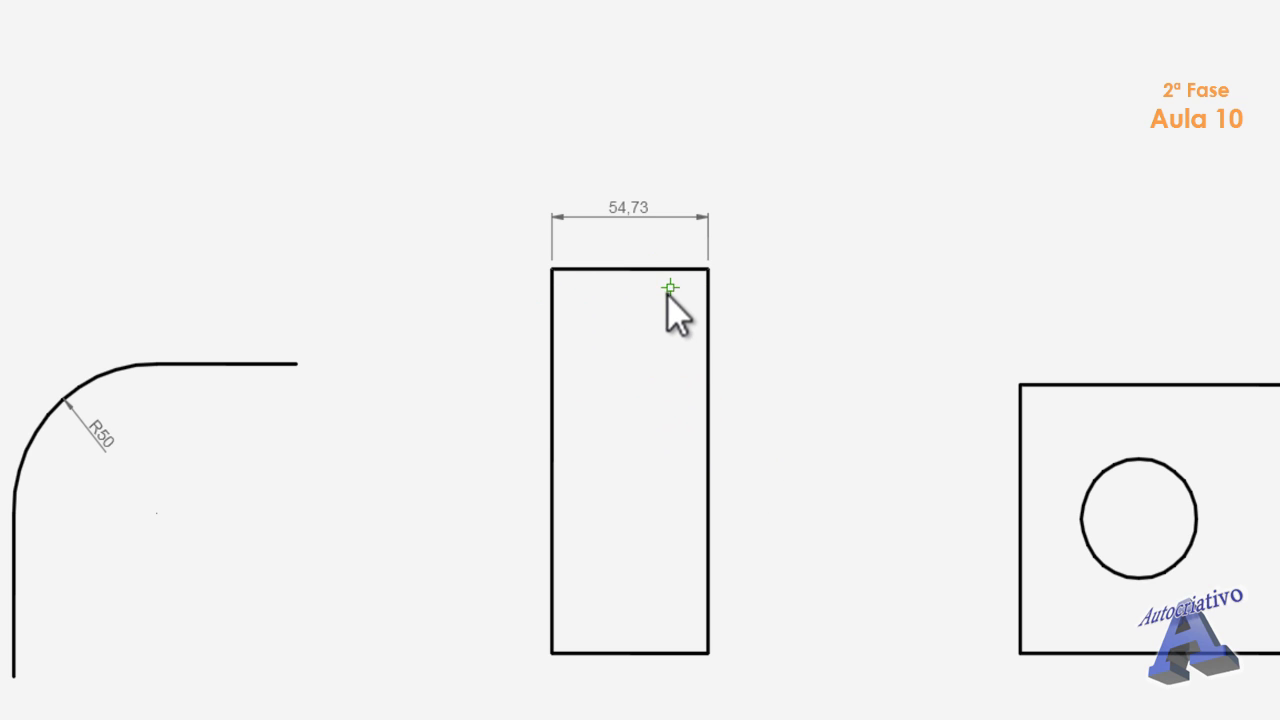
pyautogui.moveTo(664, 302); pyautogui.dragTo(672, 320, button='middle')
pyautogui.scroll(4, 636, 236)
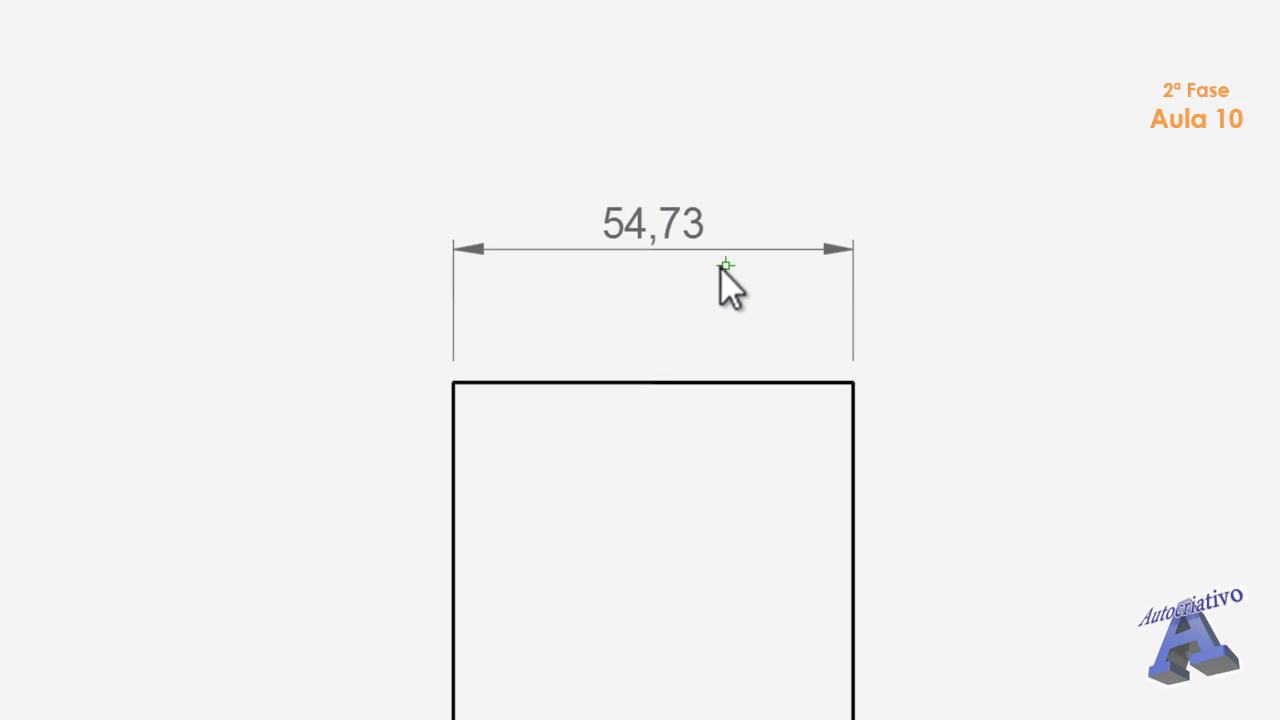
pyautogui.doubleClick(636, 224)
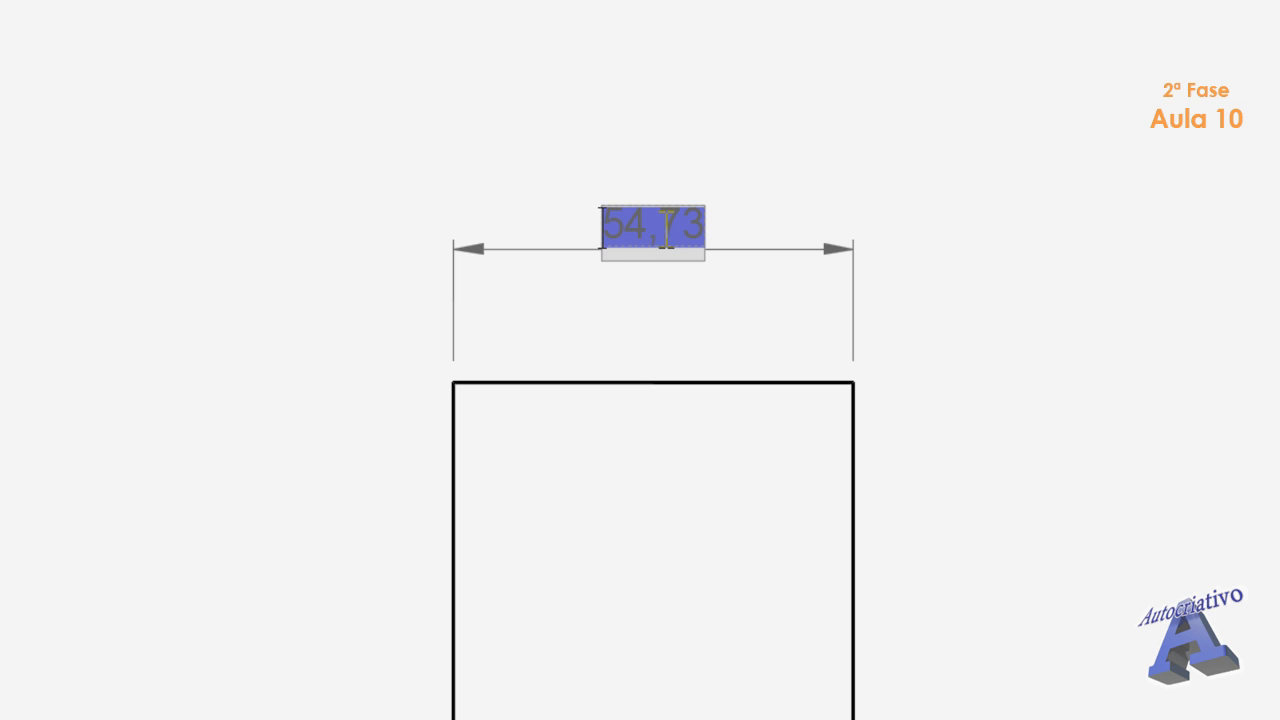
pyautogui.write('%%')
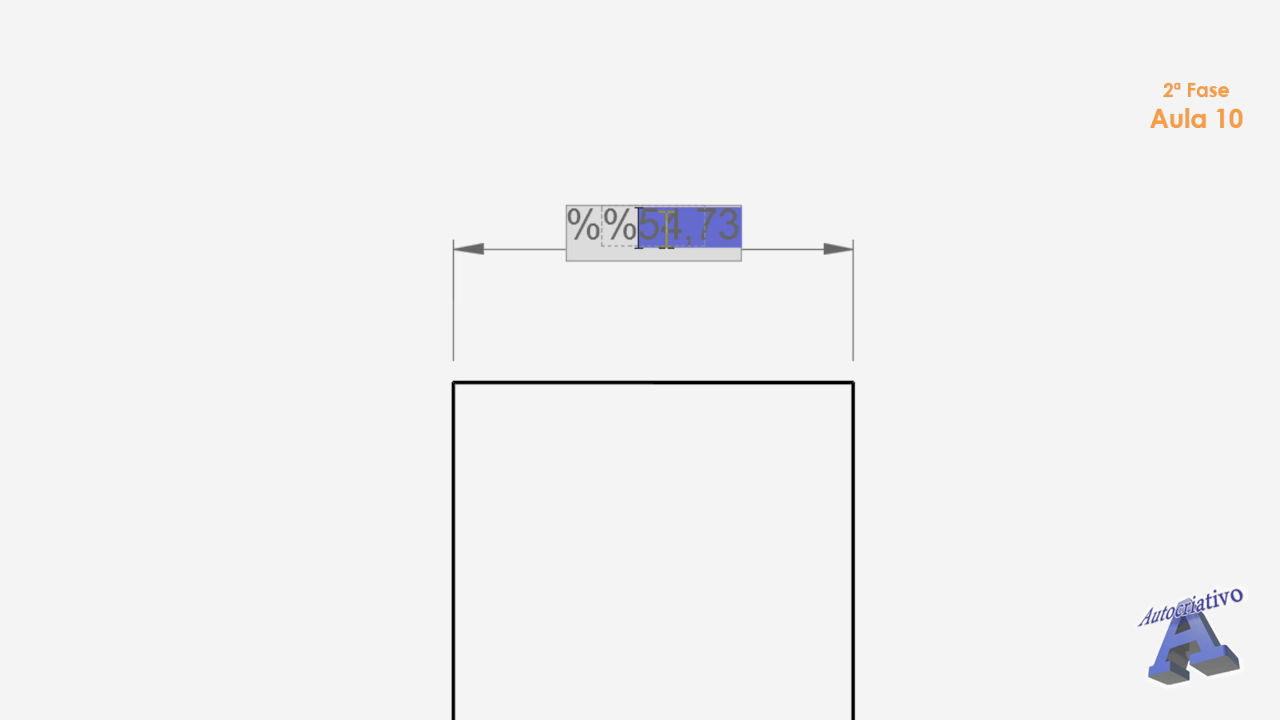
pyautogui.write('c')
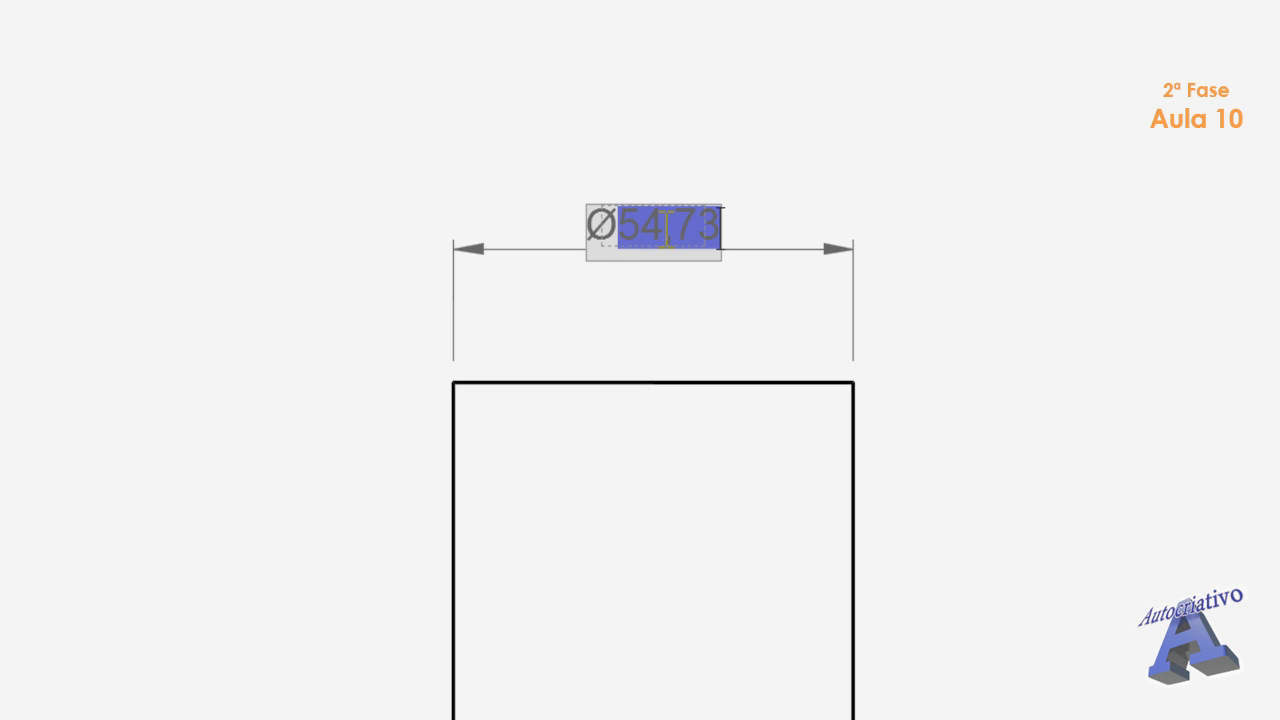
pyautogui.press('Return')
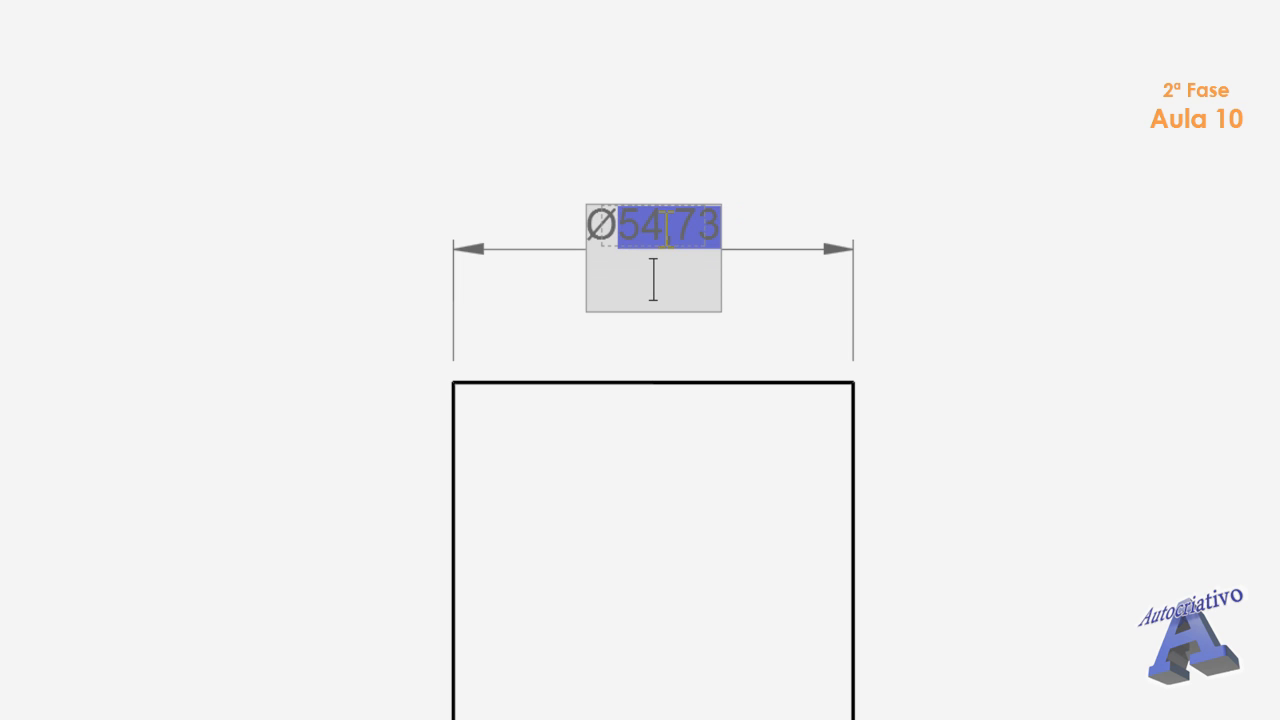
pyautogui.press('Escape')
pyautogui.click(668, 301)
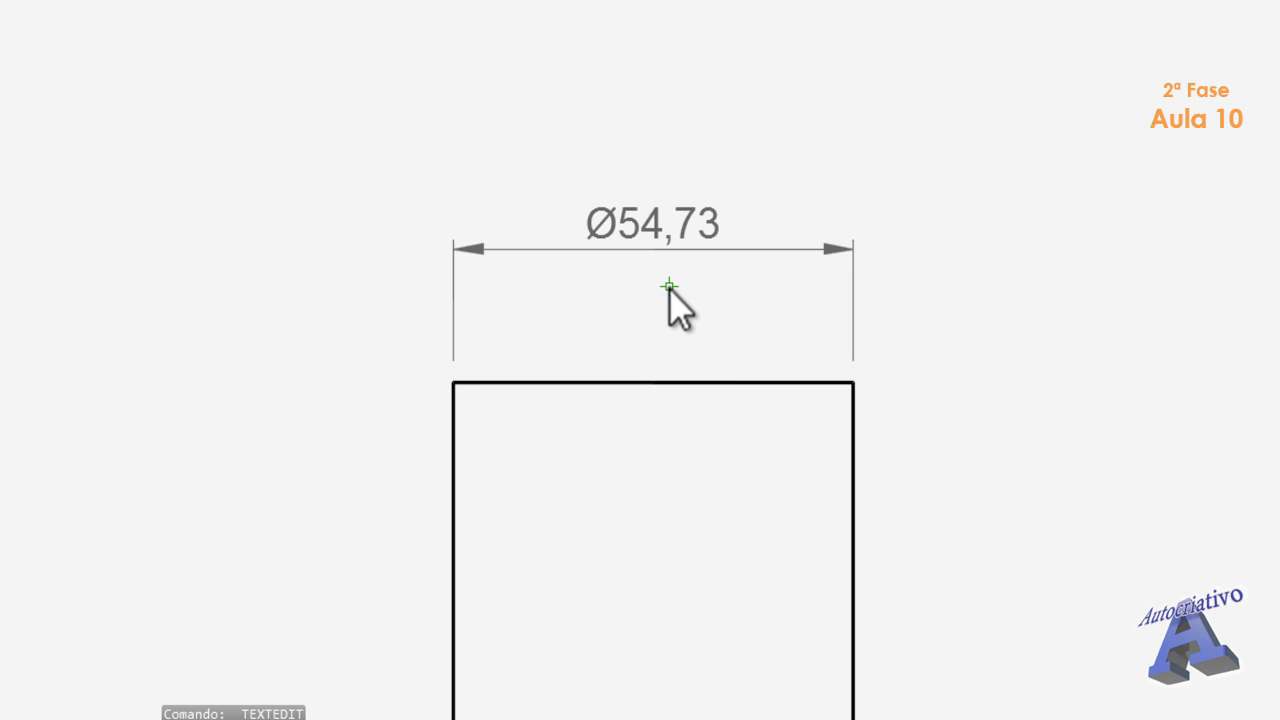
# - Examine the diameter symbol in front of the tall rectangle's width dimension, up close and with the whole shape
pyautogui.moveTo(661, 290); pyautogui.dragTo(617, 301, button='middle')
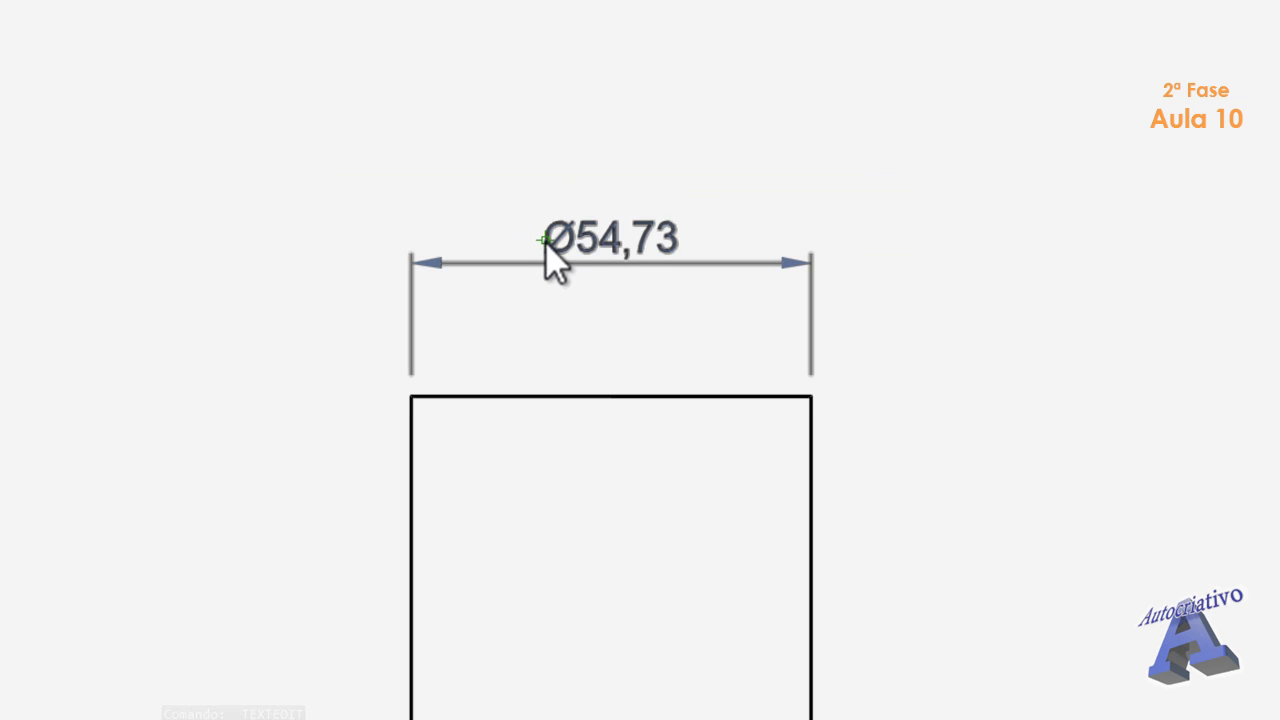
pyautogui.scroll(2, 560, 245)
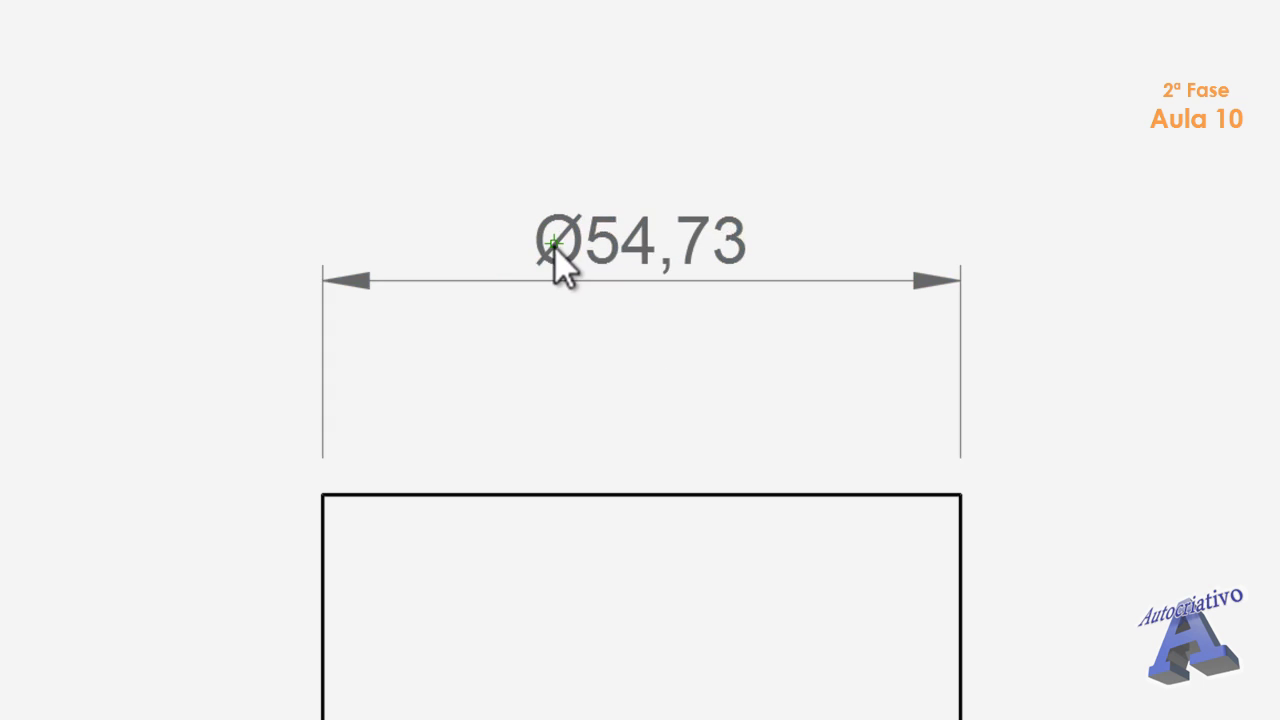
pyautogui.scroll(2, 558, 250)
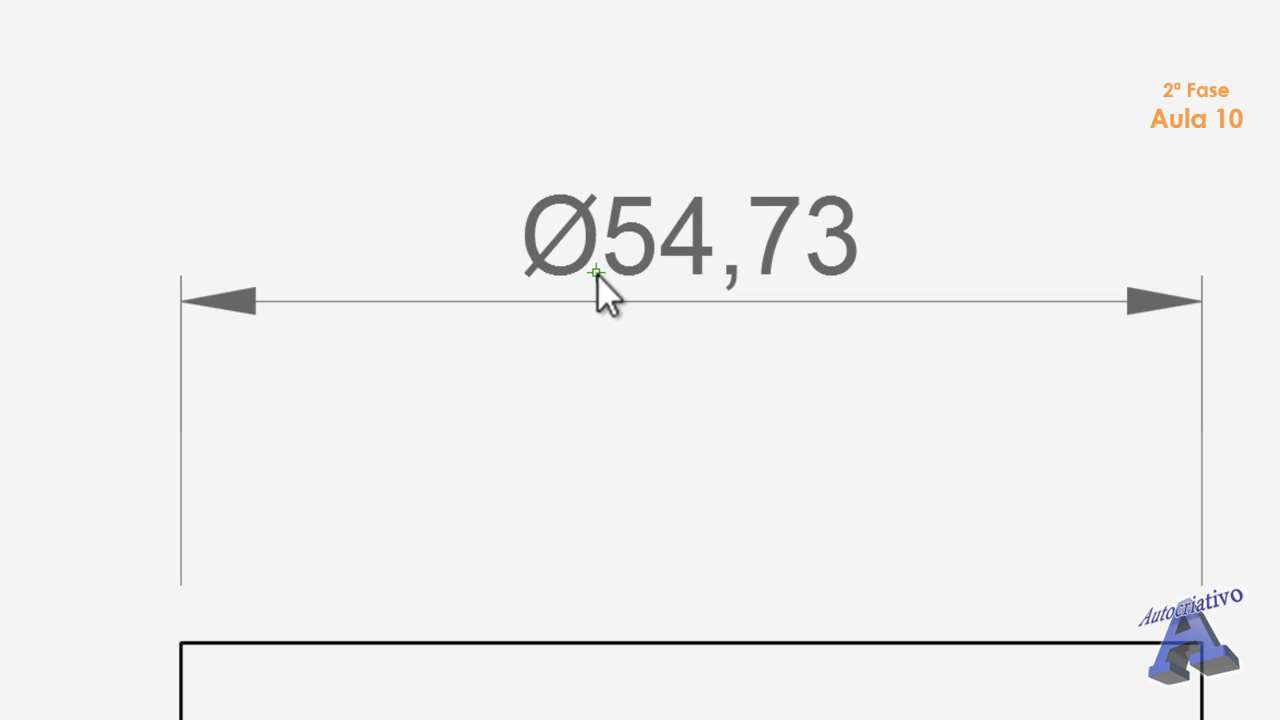
pyautogui.scroll(-3, 600, 290)
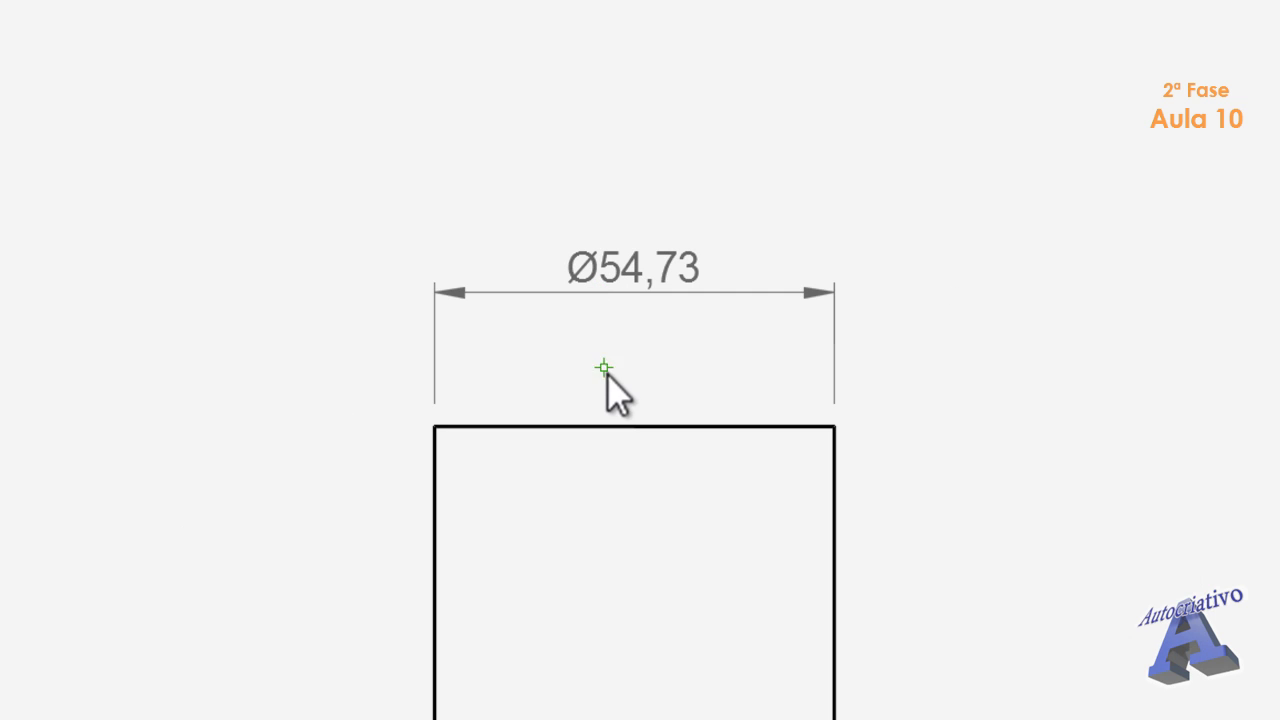
pyautogui.scroll(-2, 644, 298)
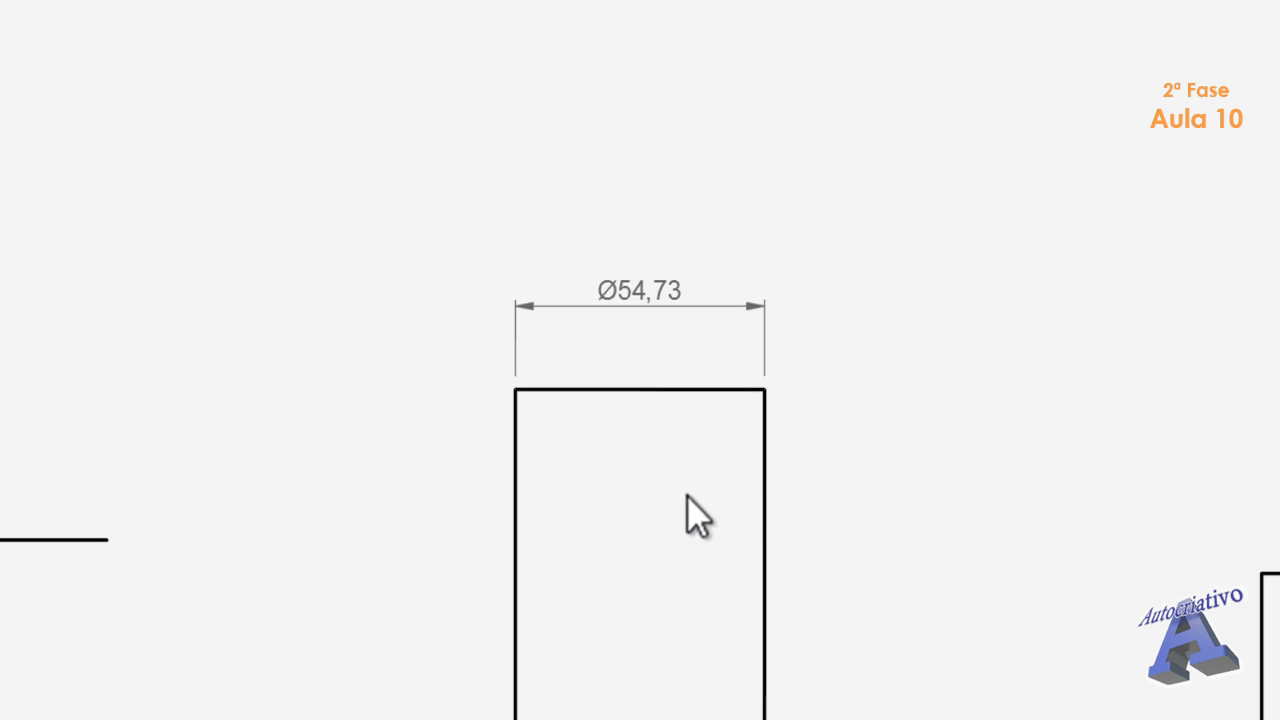
pyautogui.moveTo(686, 497)
pyautogui.mouseDown(button='middle')
pyautogui.moveTo(708, 306)
pyautogui.moveTo(662, 250)
pyautogui.mouseUp(button='middle')
pyautogui.scroll(-2, 643, 285)
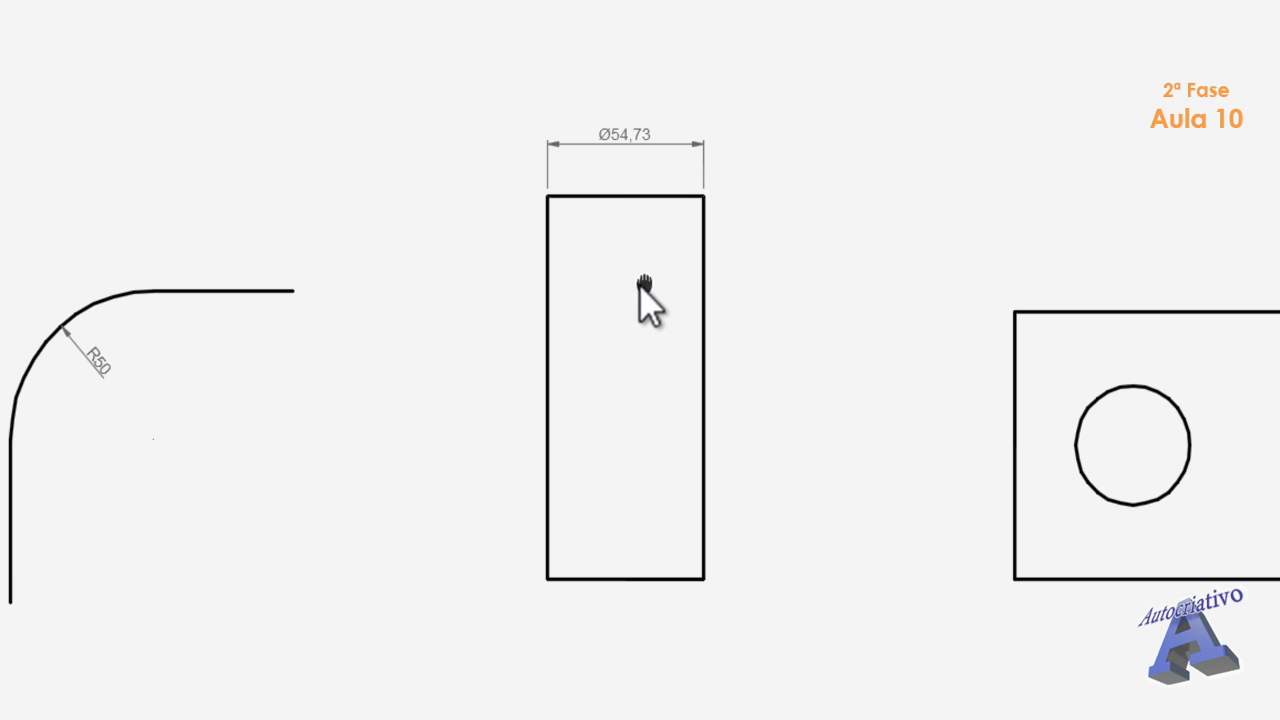
# - Place an ordinate dimension on the upper-left corner of the two-circle rectangle, ending its leader along the top edge above the larger circle
pyautogui.moveTo(644, 285); pyautogui.dragTo(224, 285, button='middle')
pyautogui.moveTo(499, 352)
pyautogui.mouseDown(button='middle')
pyautogui.moveTo(354, 303)
pyautogui.moveTo(355, 322)
pyautogui.mouseUp(button='middle')
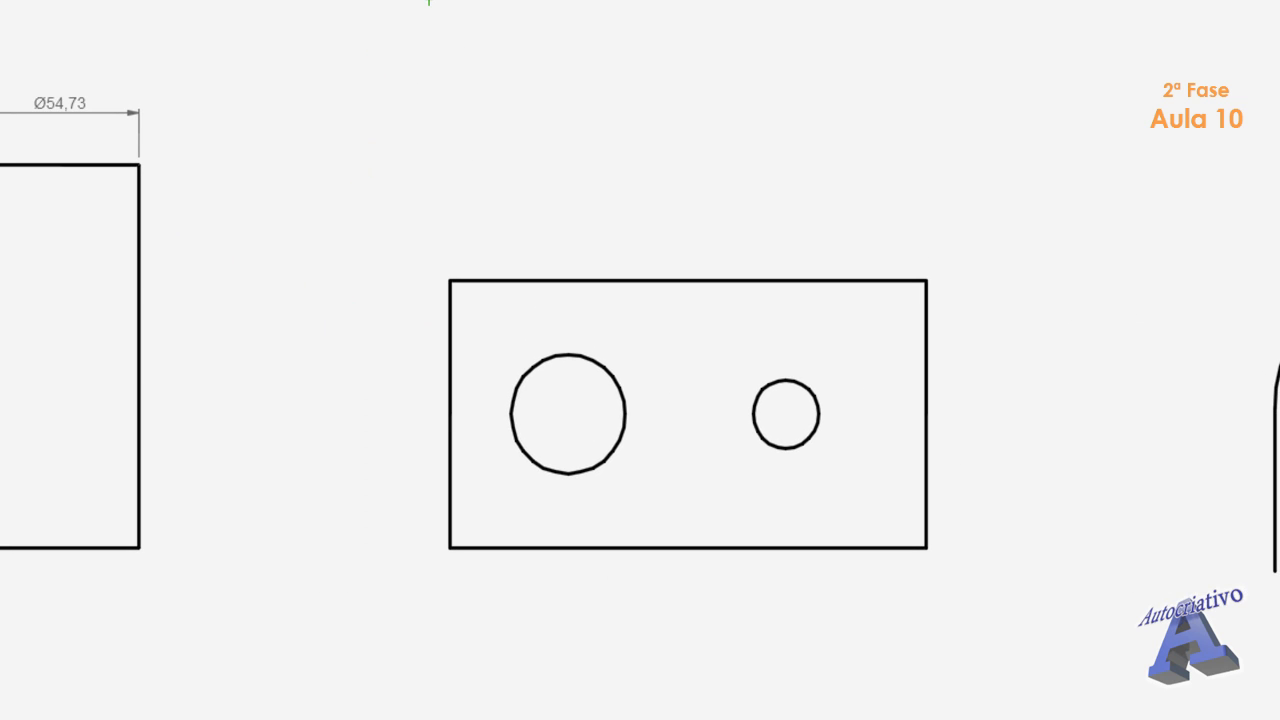
pyautogui.click(429, 1)
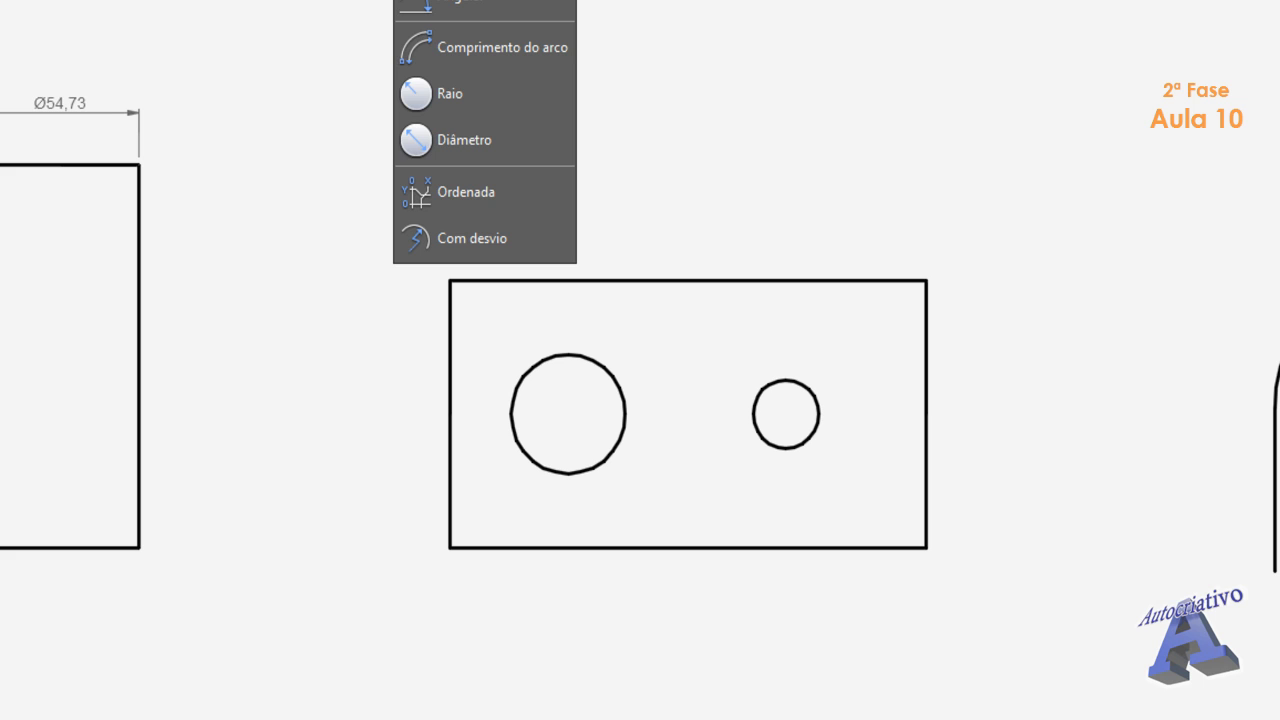
pyautogui.click(560, 192)
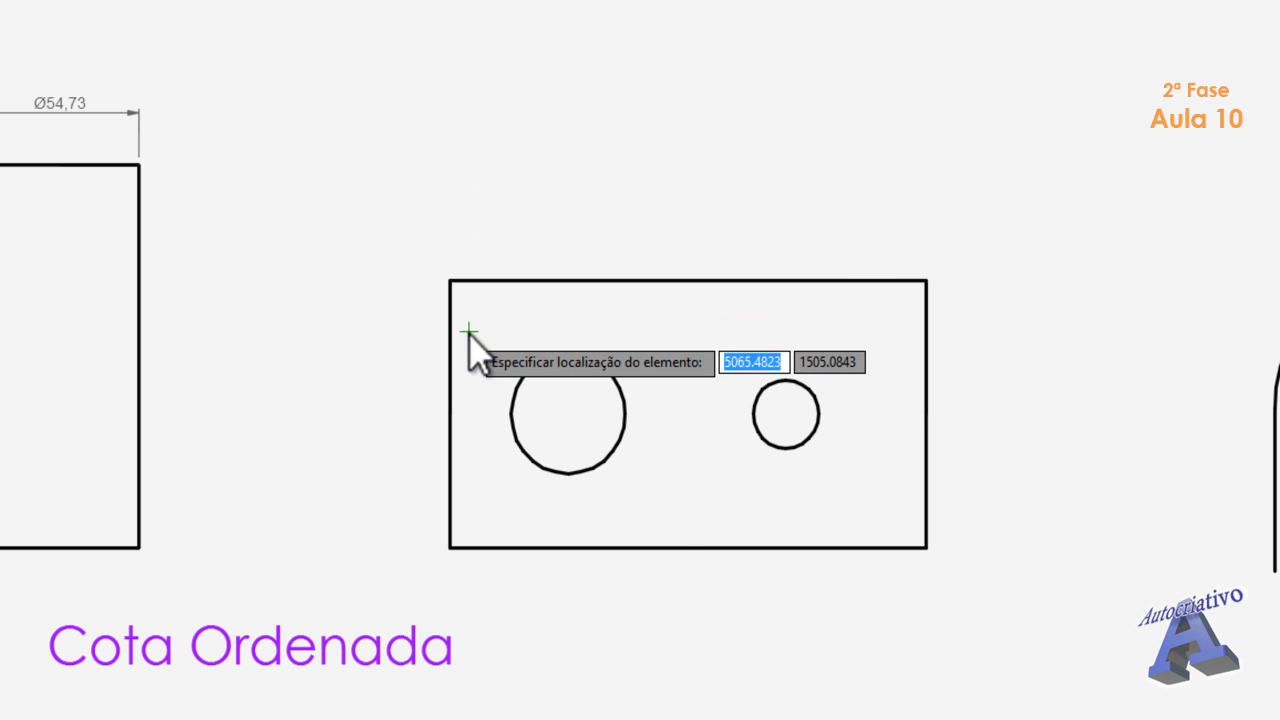
pyautogui.scroll(2, 467, 330)
pyautogui.moveTo(466, 320)
pyautogui.mouseDown(button='middle')
pyautogui.moveTo(515, 272)
pyautogui.moveTo(508, 286)
pyautogui.mouseUp(button='middle')
pyautogui.moveTo(606, 349); pyautogui.dragTo(503, 305, button='middle')
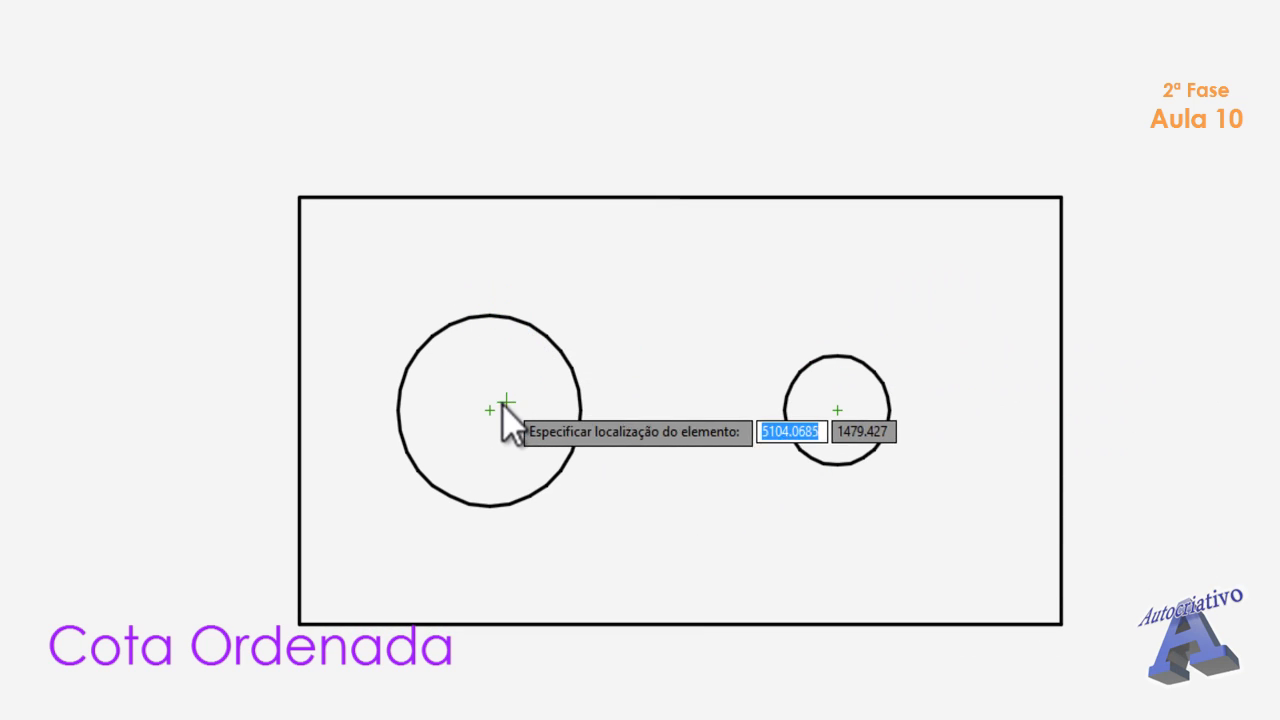
pyautogui.click(299, 196)
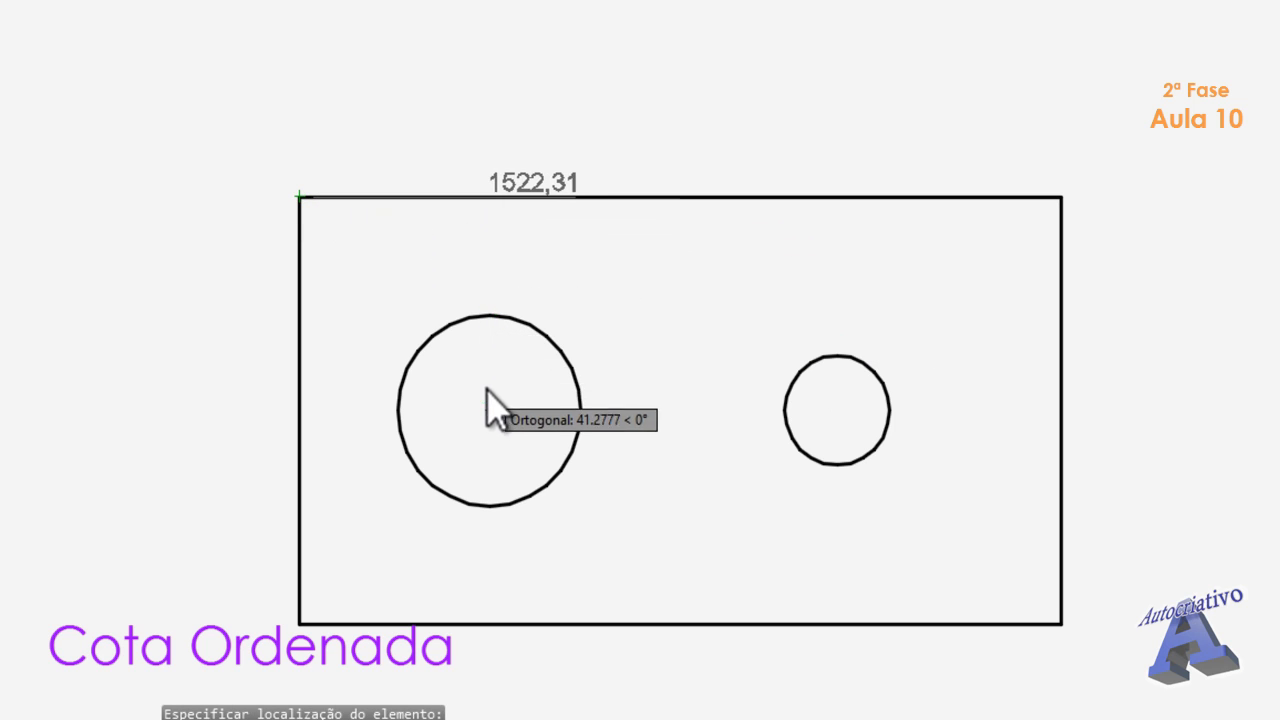
pyautogui.scroll(2, 466, 212)
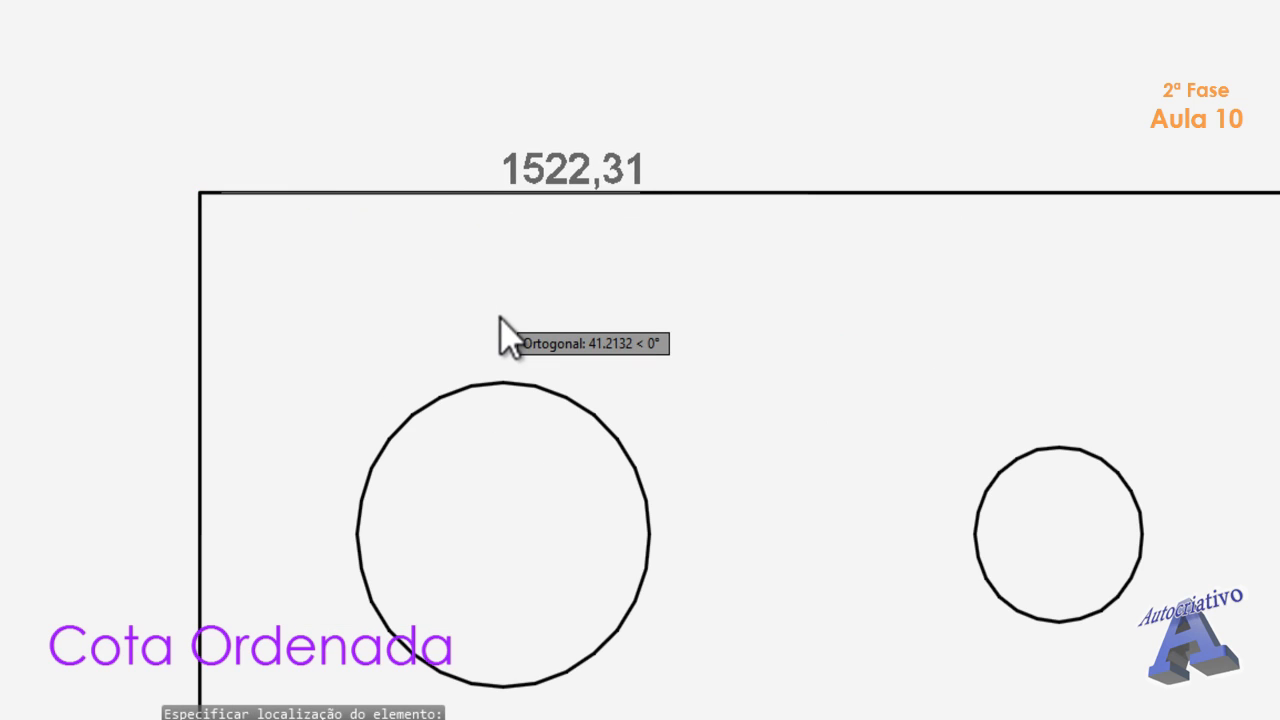
pyautogui.scroll(-2, 497, 349)
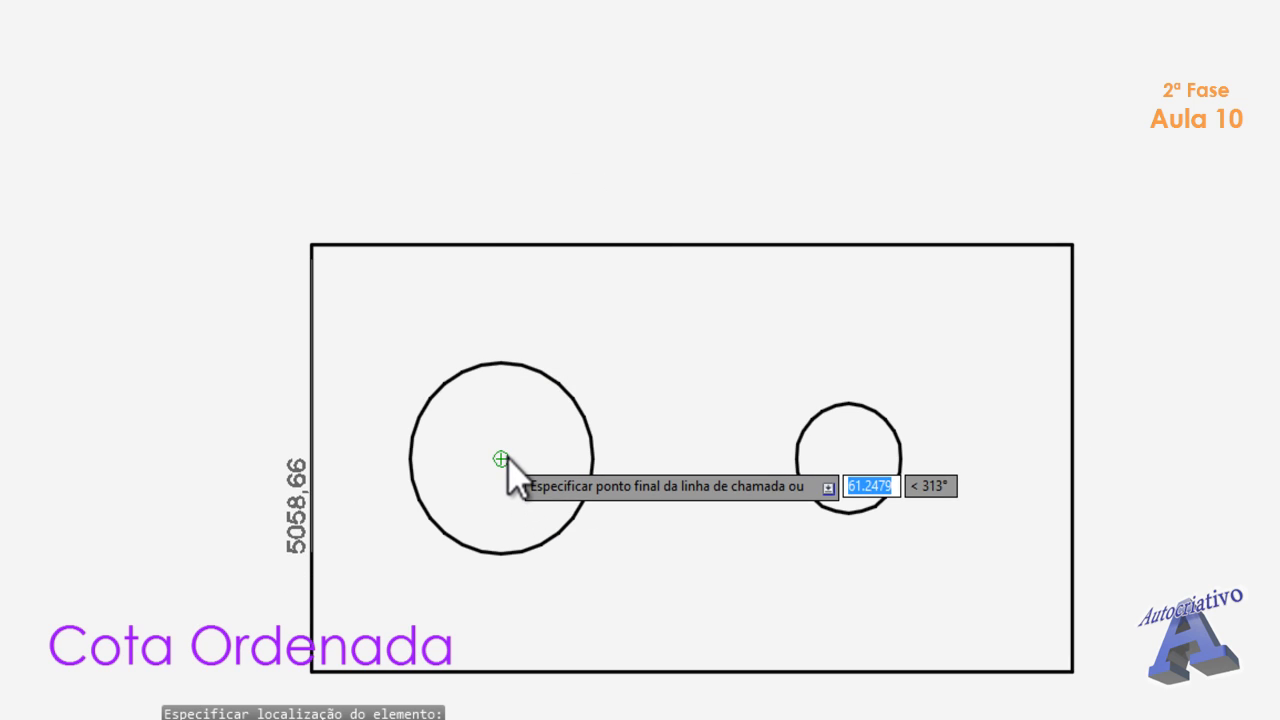
pyautogui.click(505, 240)
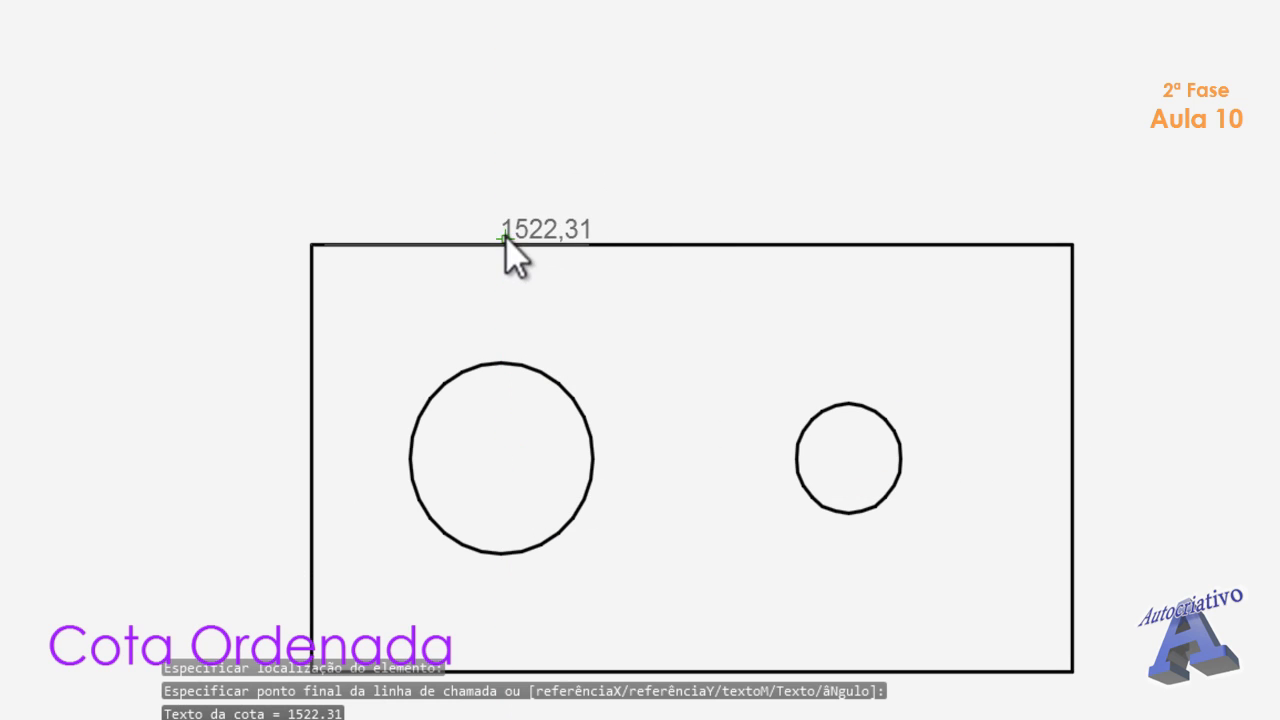
# - Turn off Ortho and move the ordinate dimension's text above the rectangle's upper-left corner
pyautogui.click(566, 220)
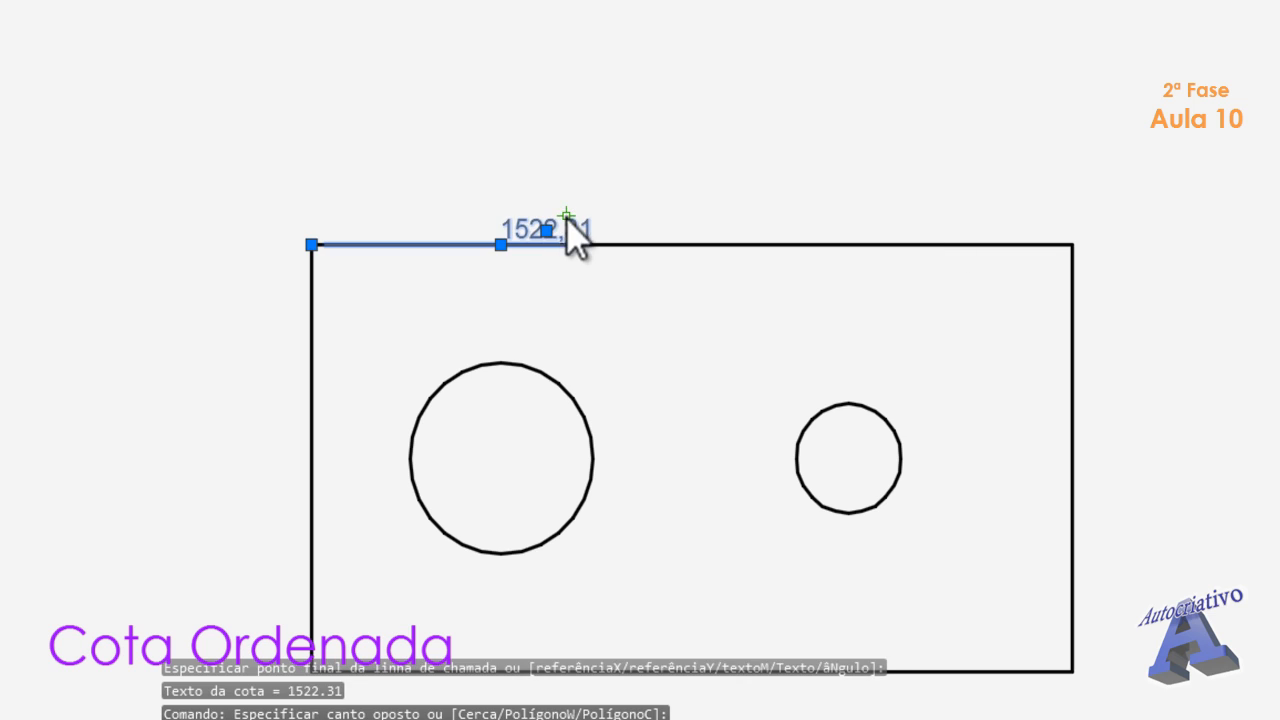
pyautogui.click(545, 231)
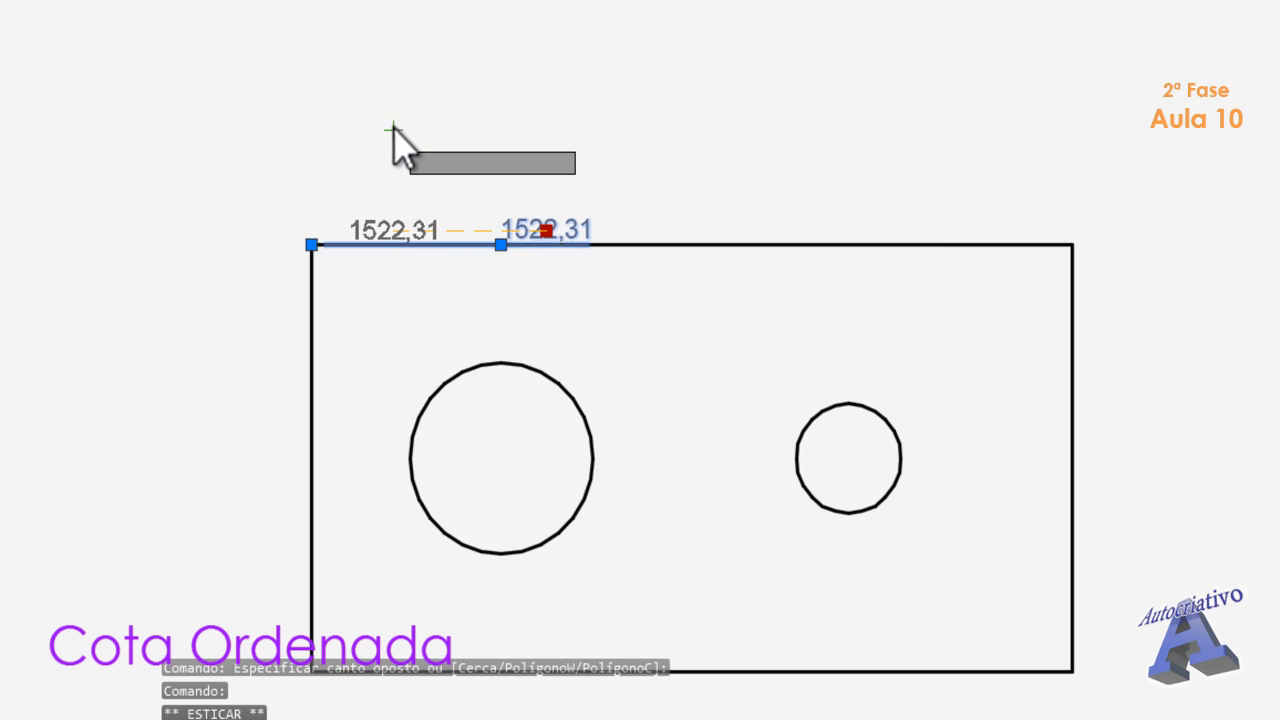
pyautogui.press('F8')
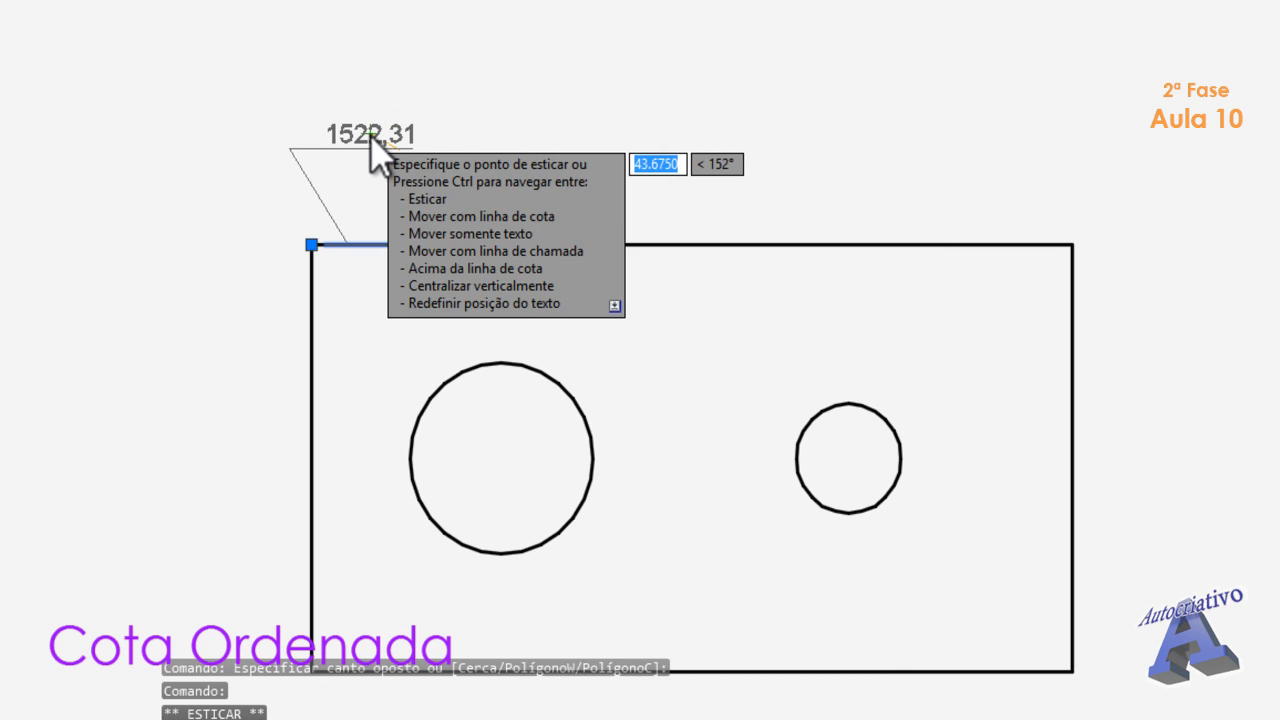
pyautogui.press('Escape')
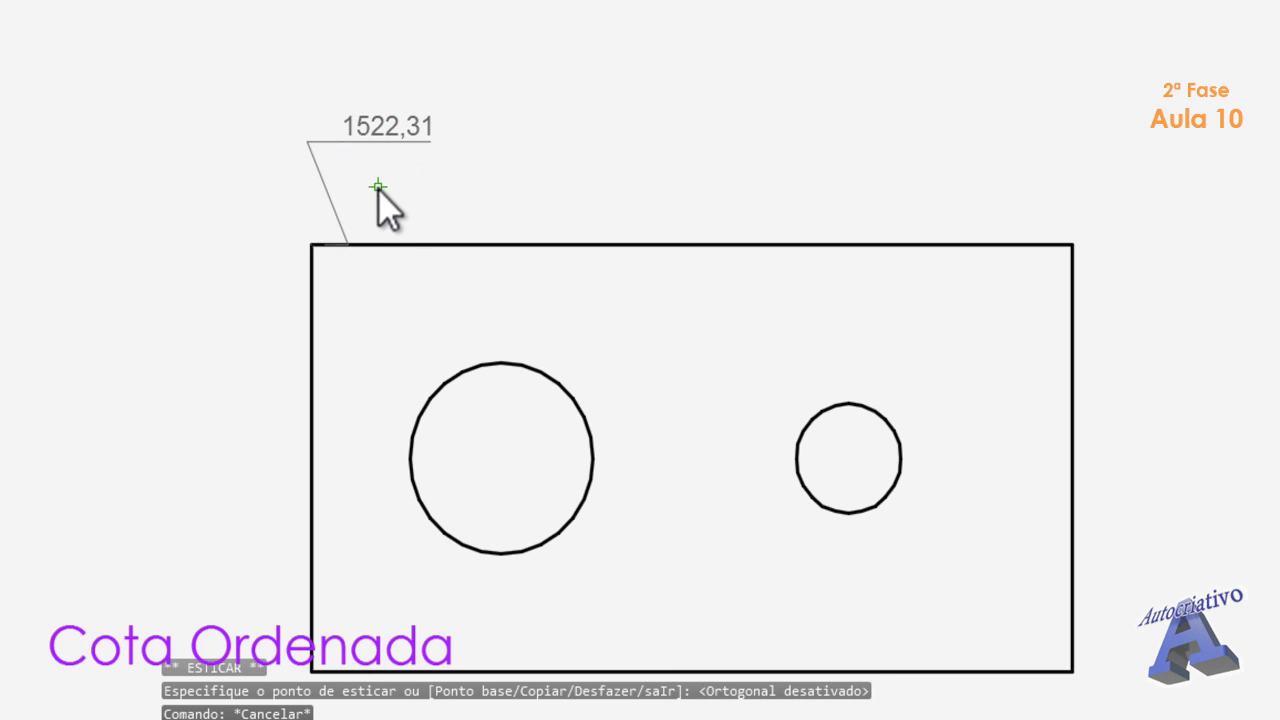
# - Stretch the ordinate dimension's origin point about 8.49 units at 135°, off the rectangle's upper-left corner
pyautogui.moveTo(380, 206); pyautogui.dragTo(414, 209, button='middle')
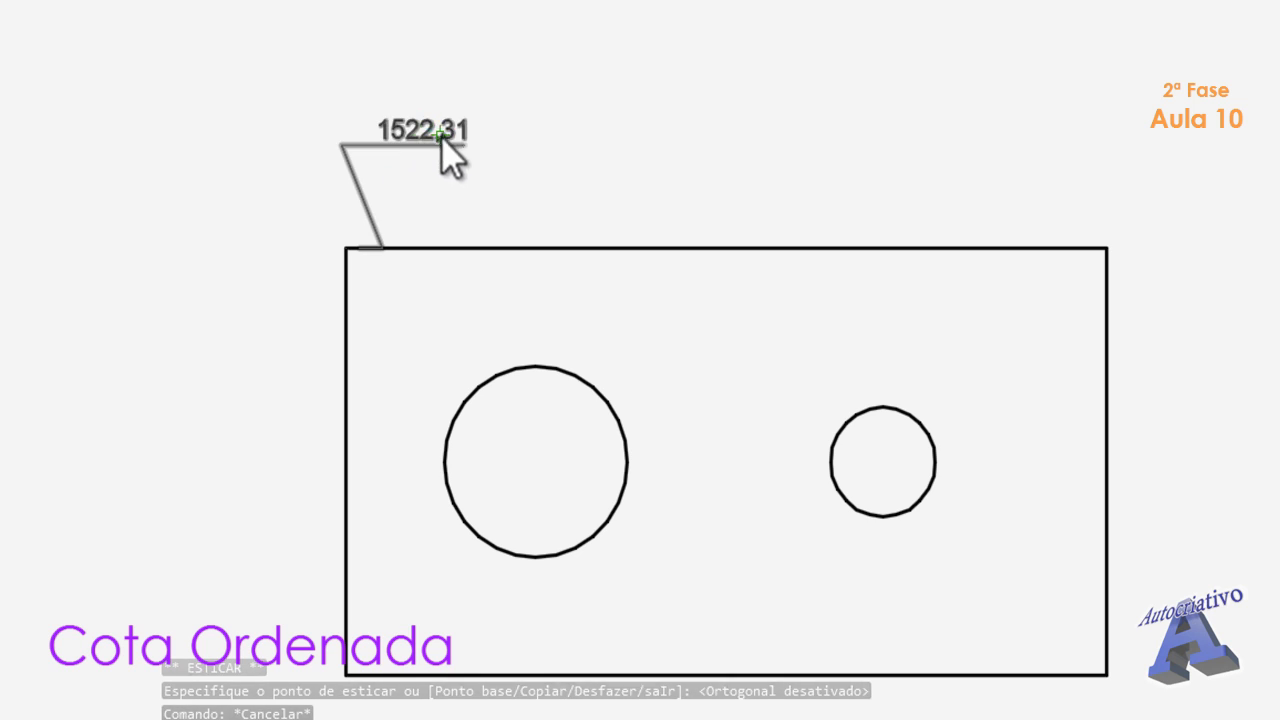
pyautogui.click(386, 226)
pyautogui.click(372, 255)
pyautogui.scroll(3, 366, 265)
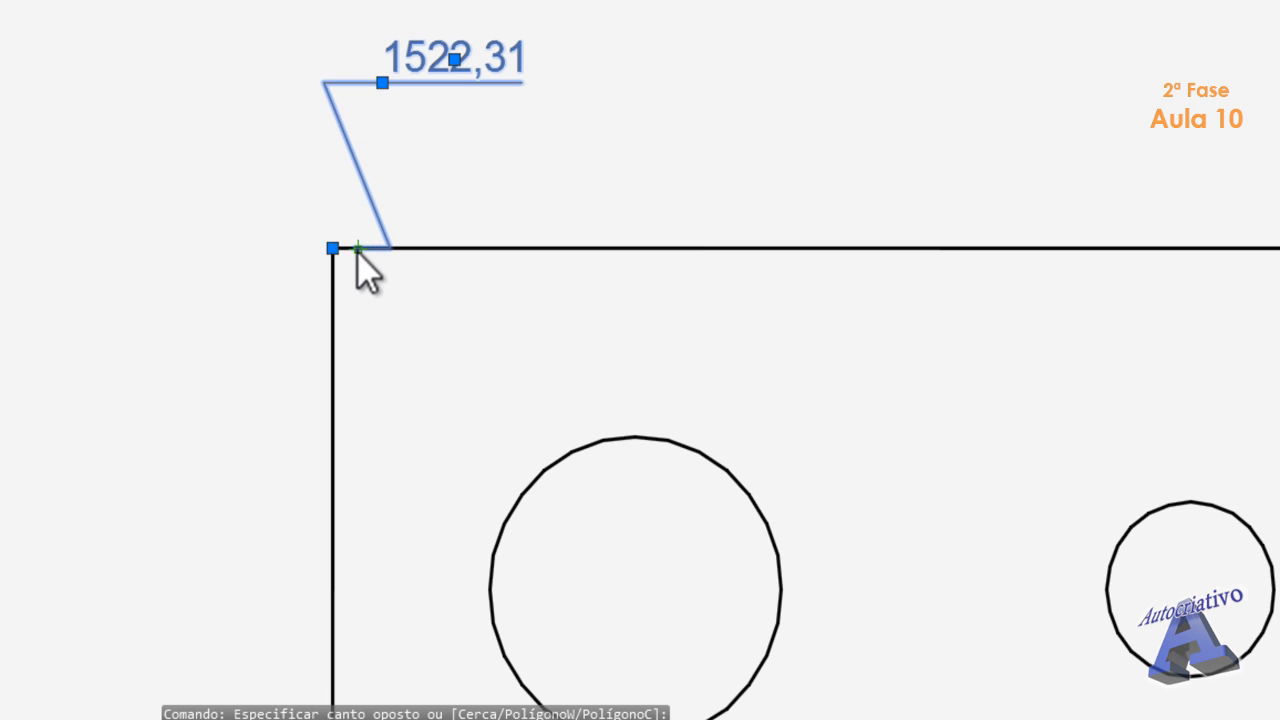
pyautogui.click(333, 248)
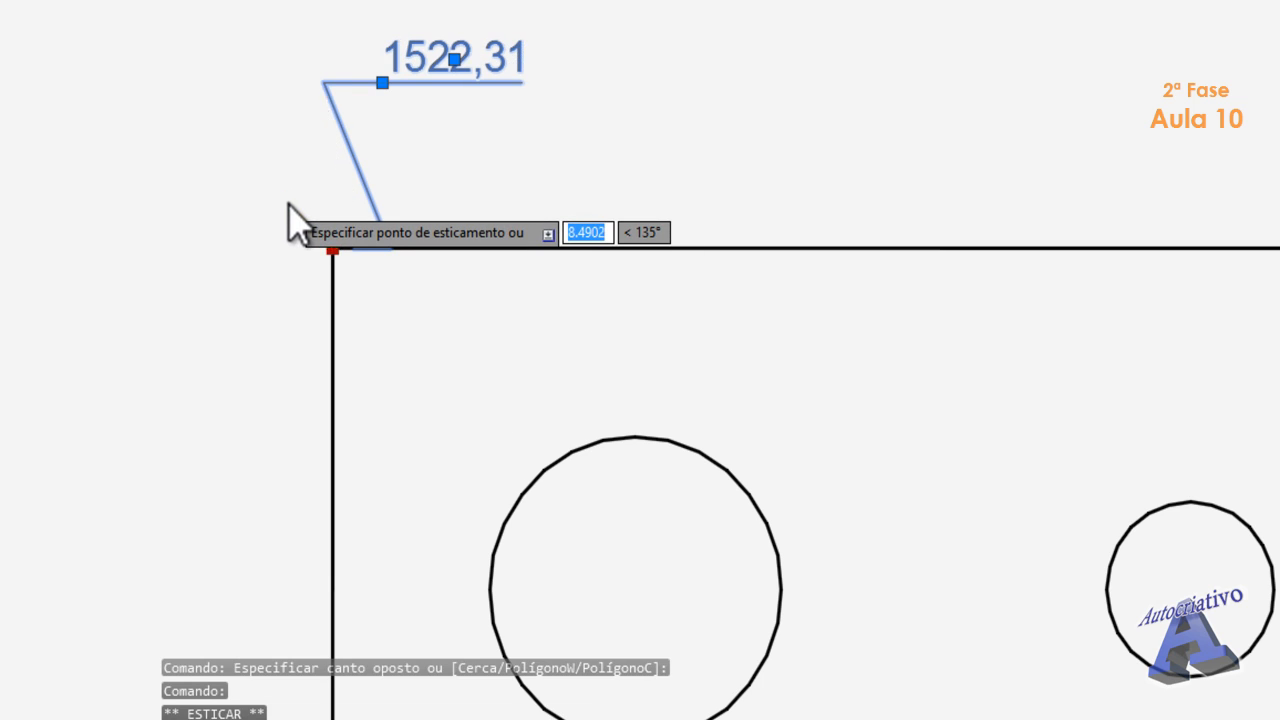
pyautogui.click(288, 201)
pyautogui.press('Escape')
pyautogui.moveTo(423, 214); pyautogui.dragTo(393, 252, button='middle')
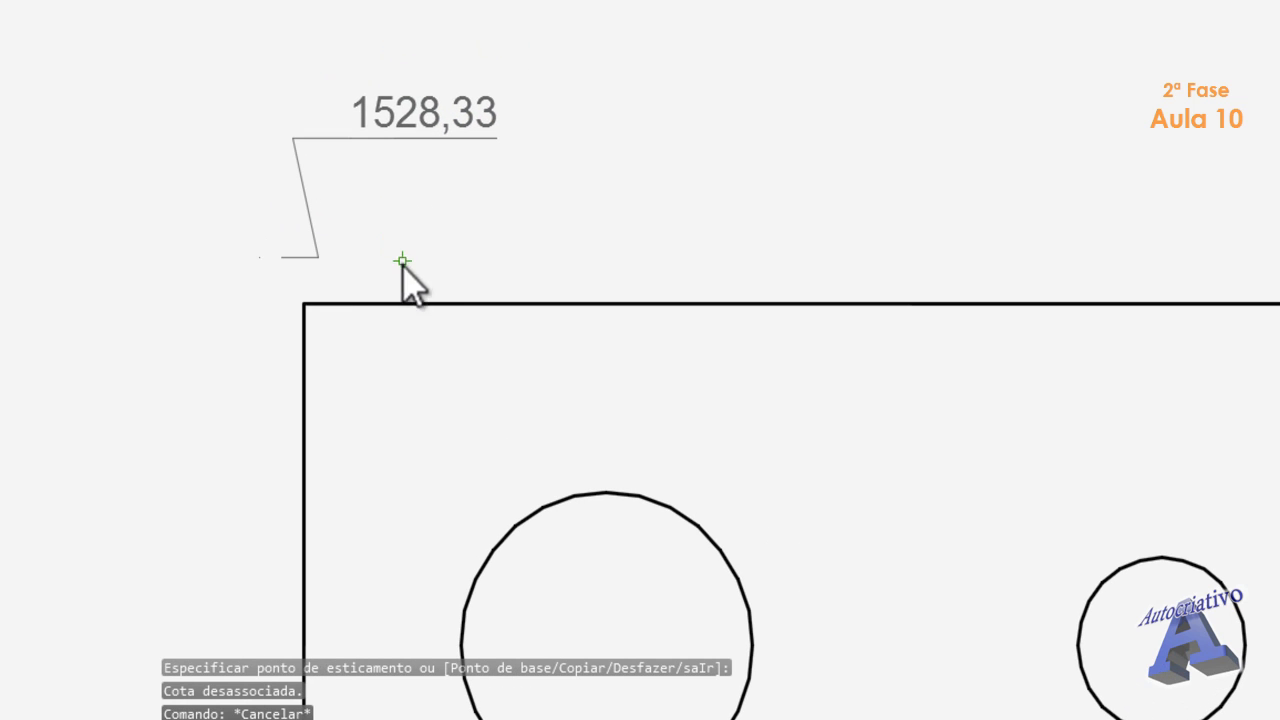
# - Erase the ordinate dimension near the rectangle's upper-left corner
pyautogui.scroll(-3, 430, 268)
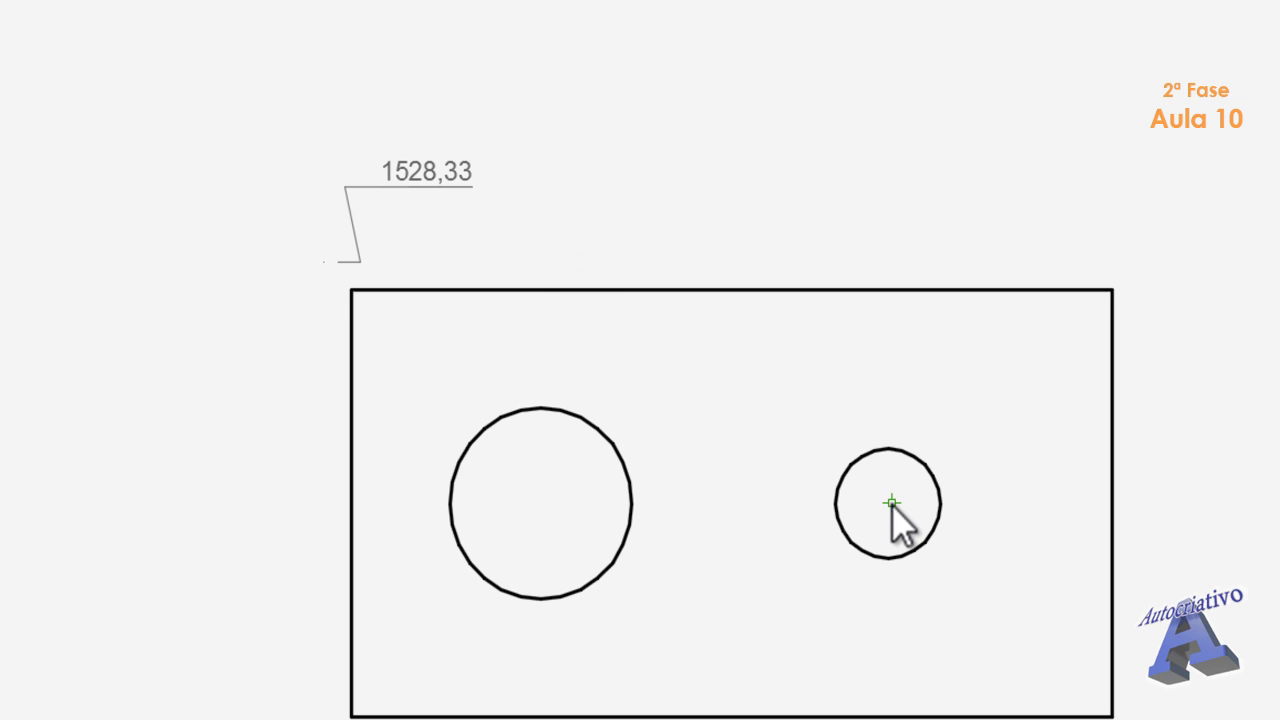
pyautogui.click(460, 174)
pyautogui.click(437, 137)
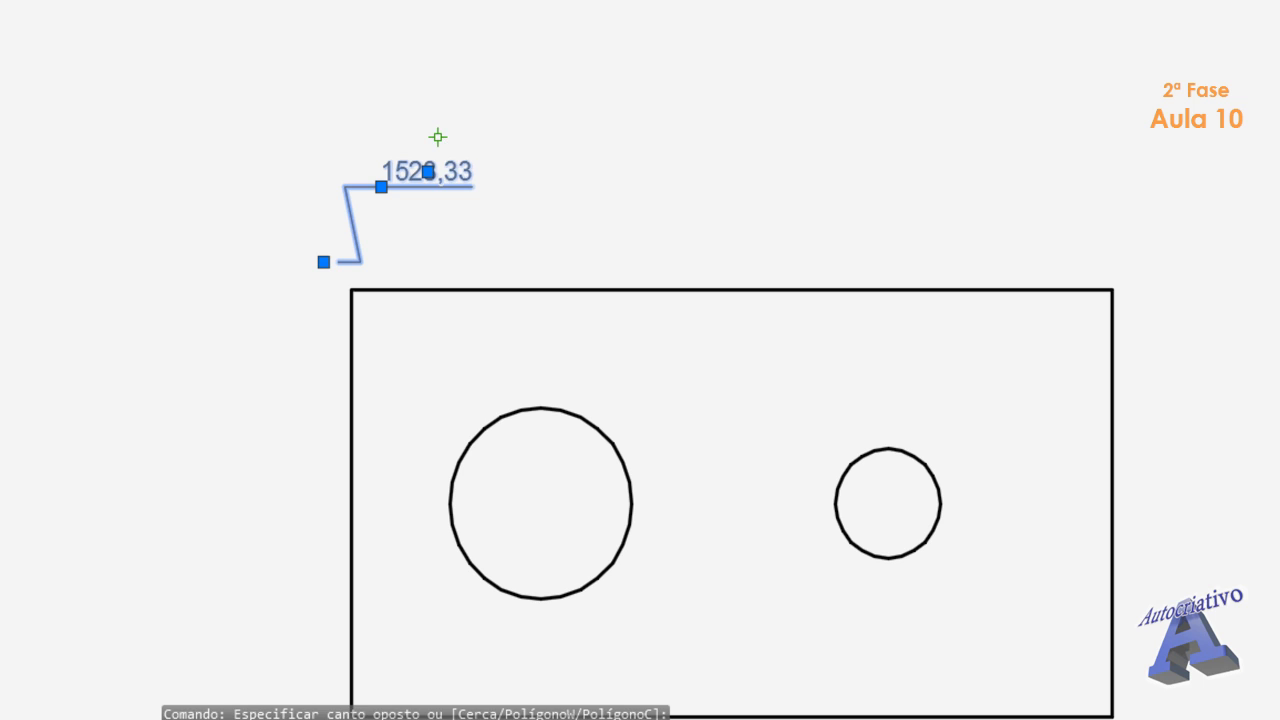
pyautogui.press('Delete')
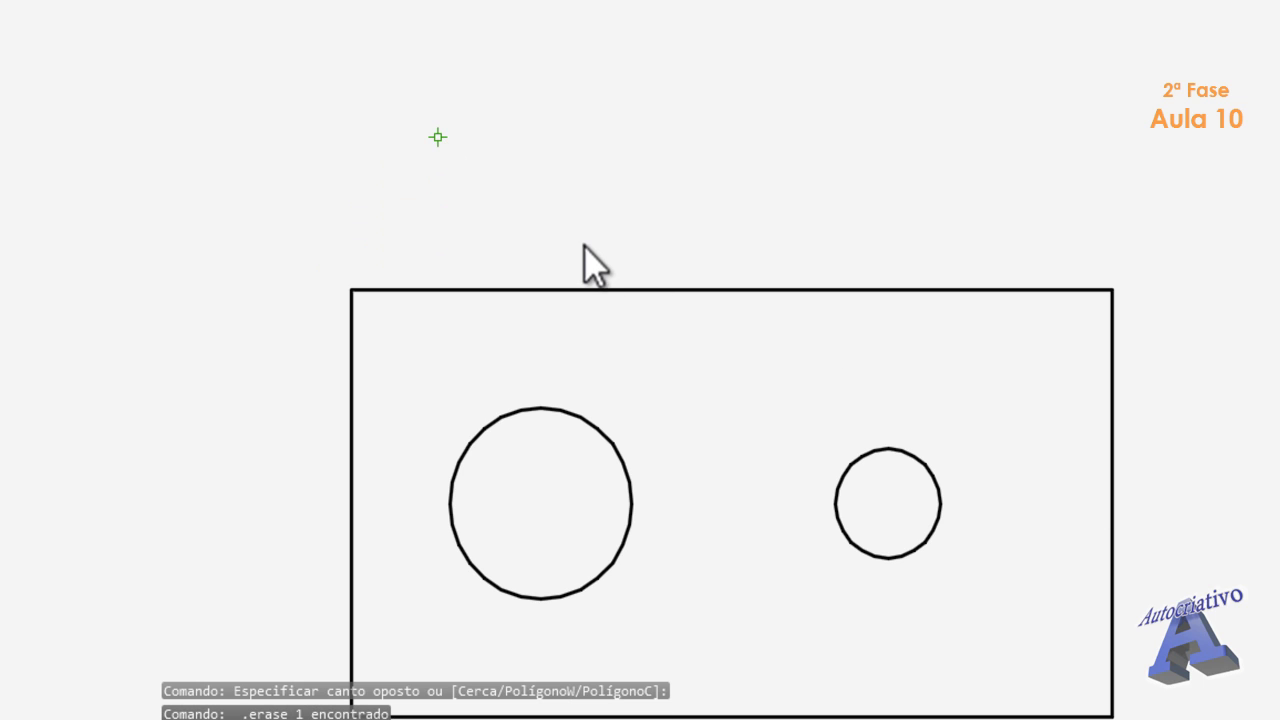
# - Place an ordinate dimension on the two-circle rectangle's upper-left corner, with its leader jogging upward above the corner
pyautogui.write('dor')
pyautogui.press('Return')
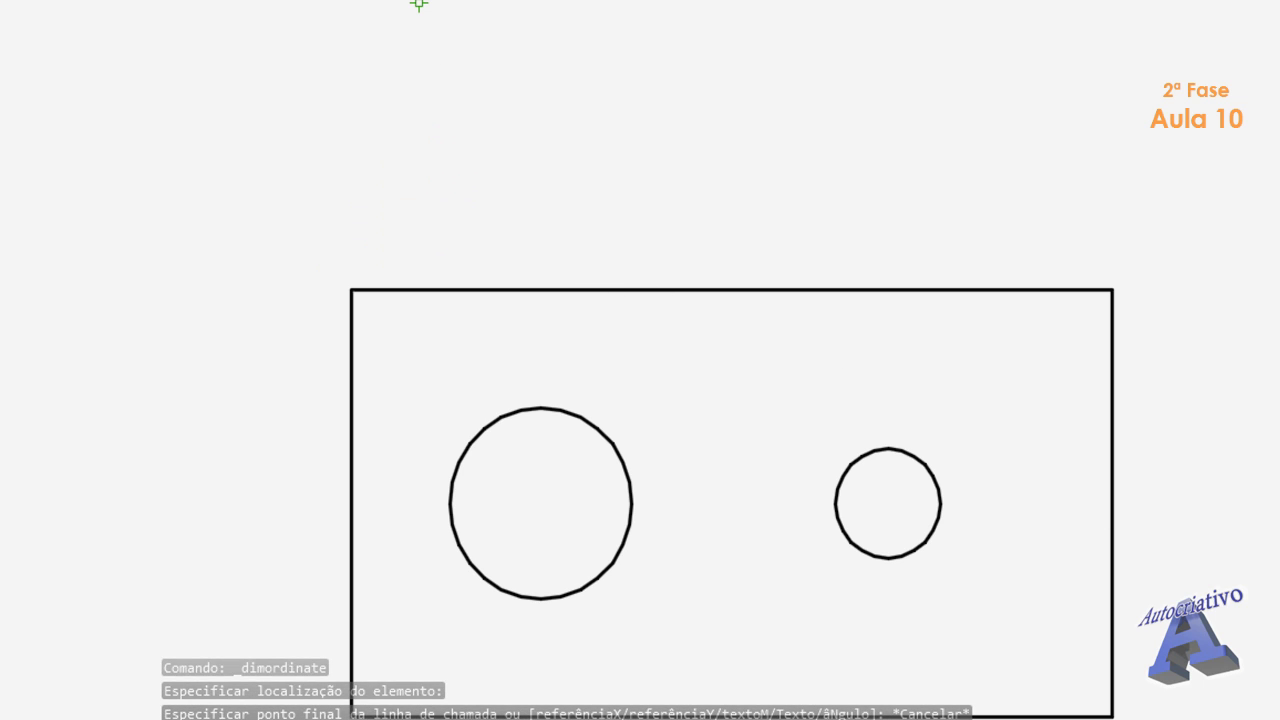
pyautogui.click(351, 288)
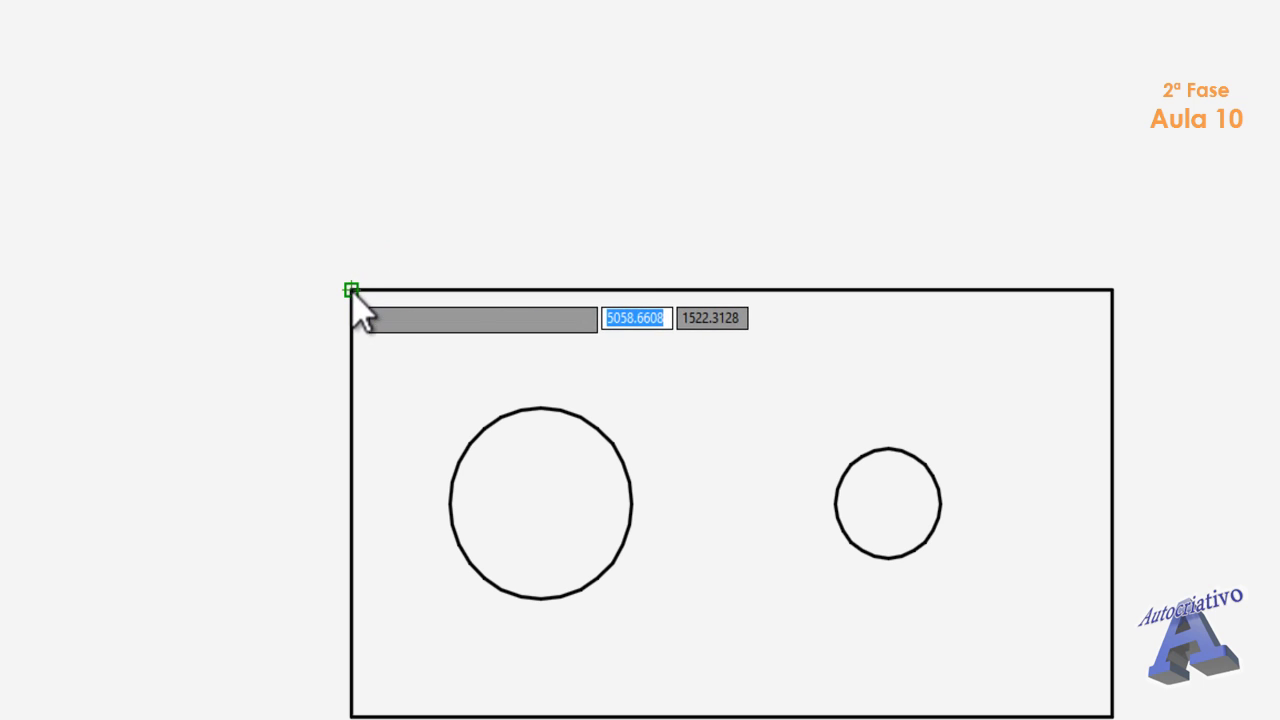
pyautogui.click(391, 192)
# - Add ordinate dimensions on the rectangle's top edge in line with the larger and smaller circles' centres, leaders jogging upward
pyautogui.press('Return')
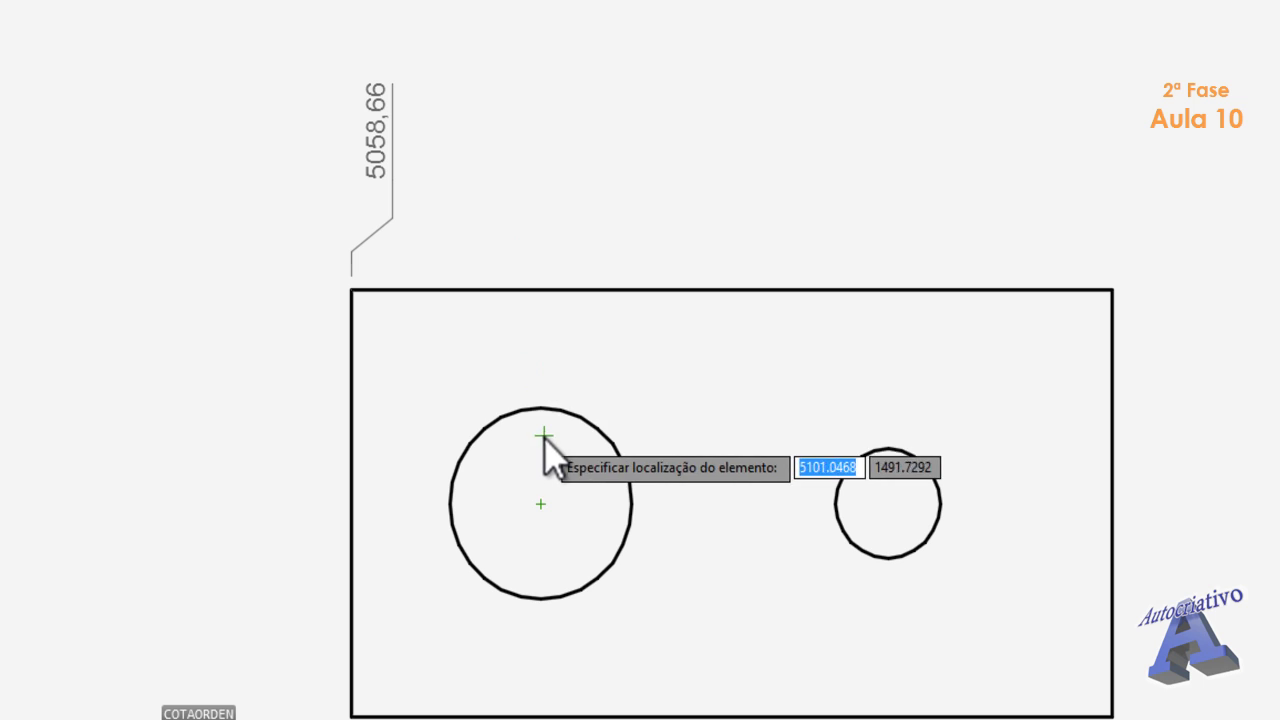
pyautogui.click(540, 289)
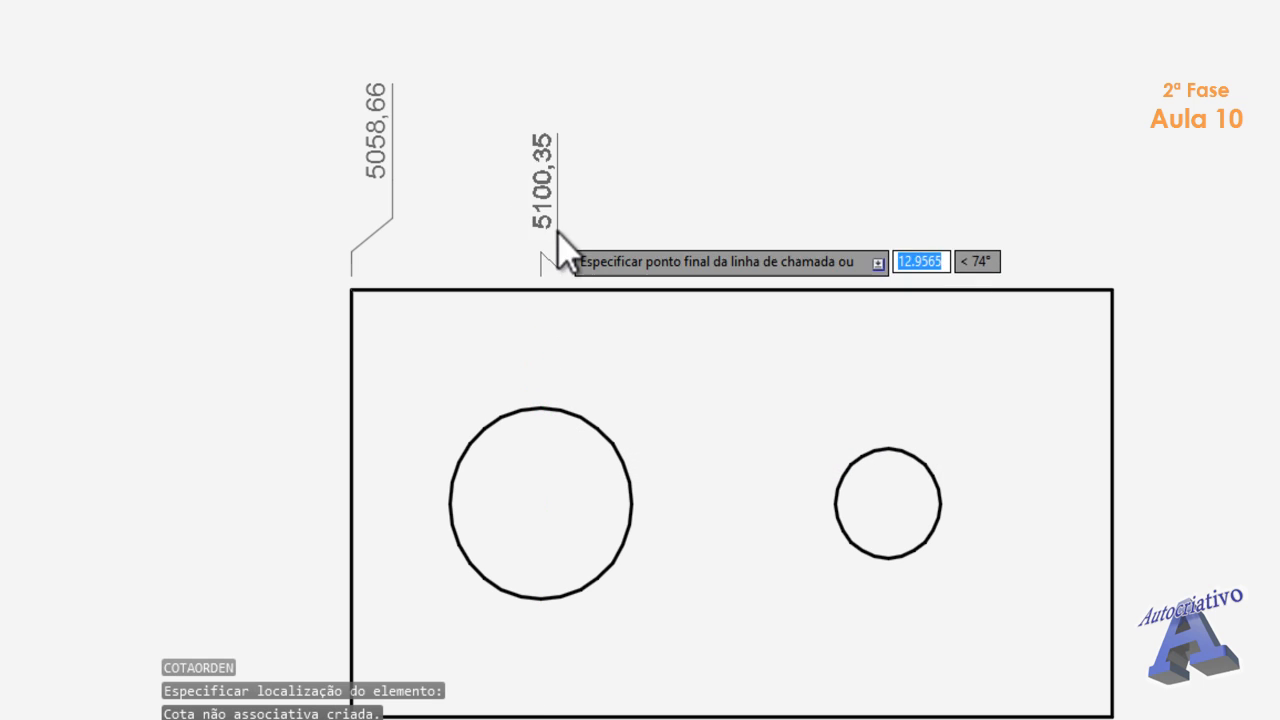
pyautogui.click(584, 166)
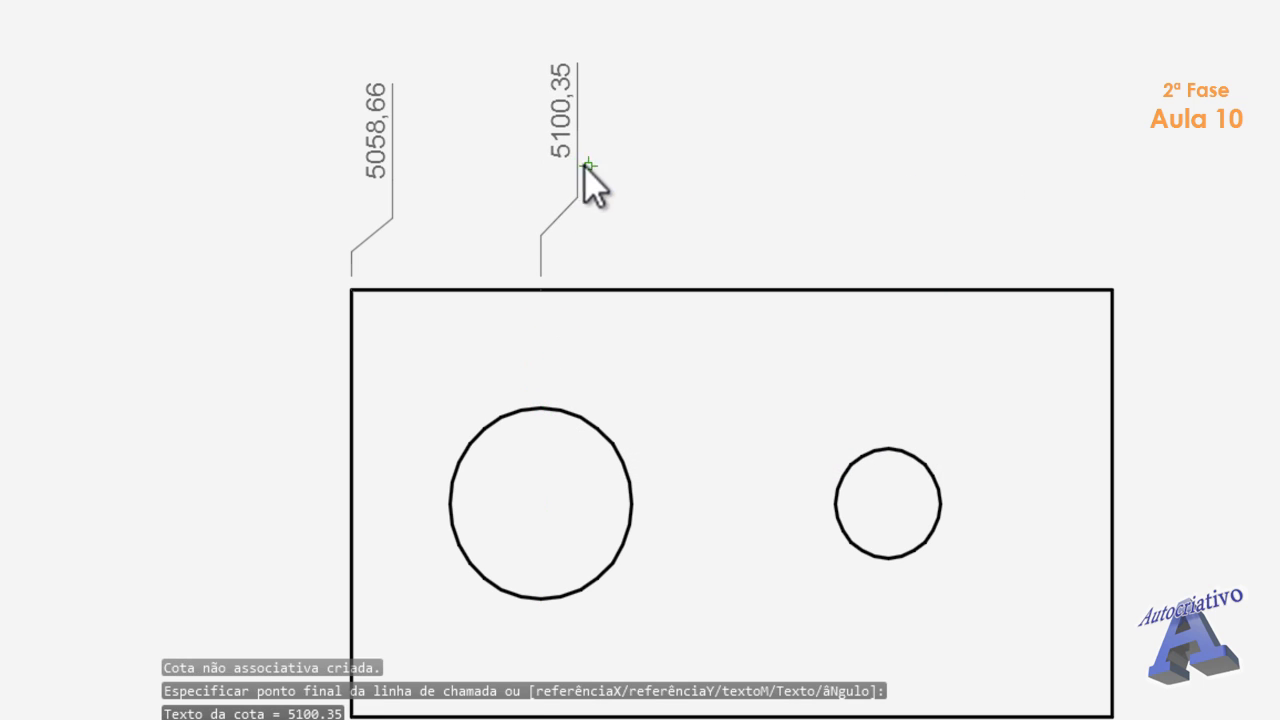
pyautogui.press('Return')
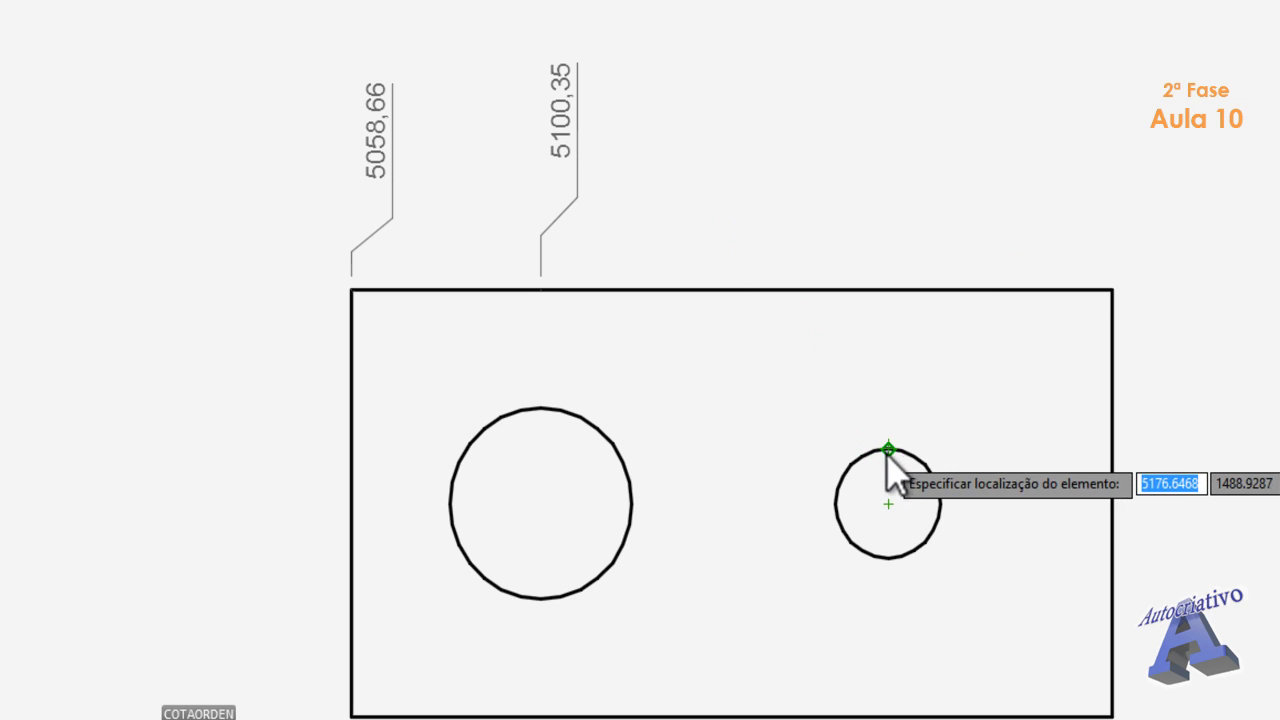
pyautogui.click(888, 290)
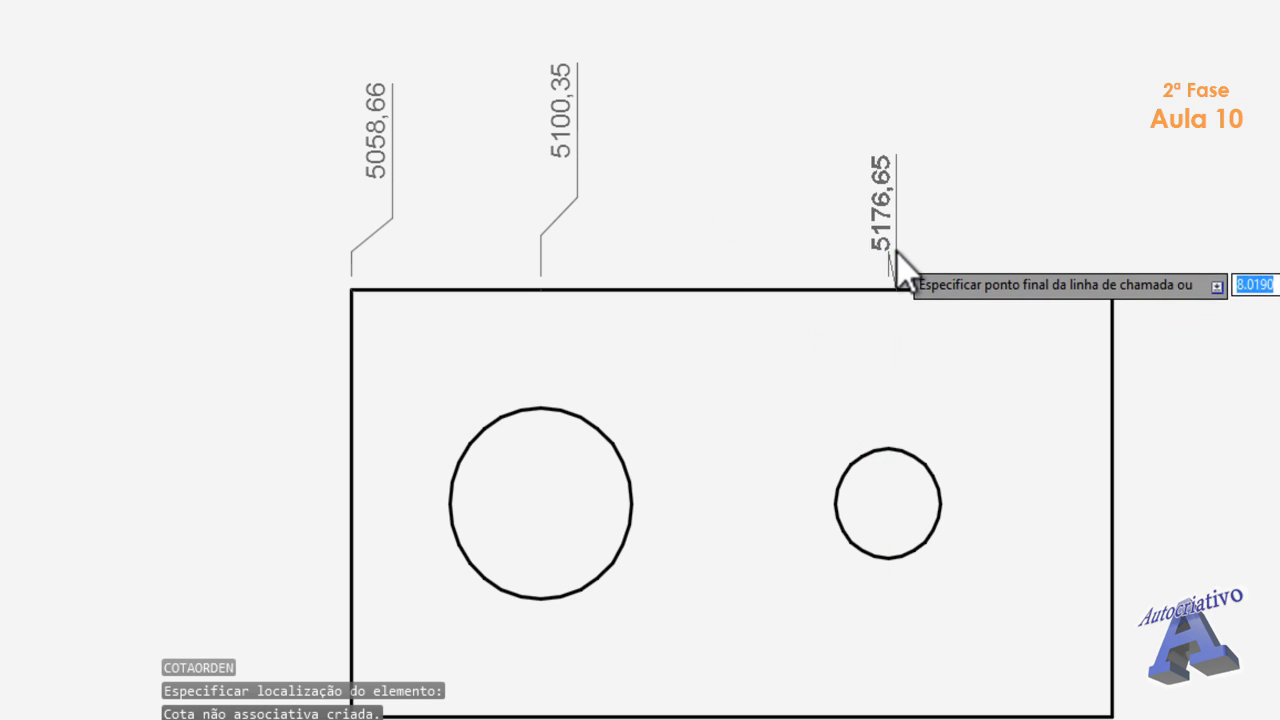
pyautogui.click(920, 167)
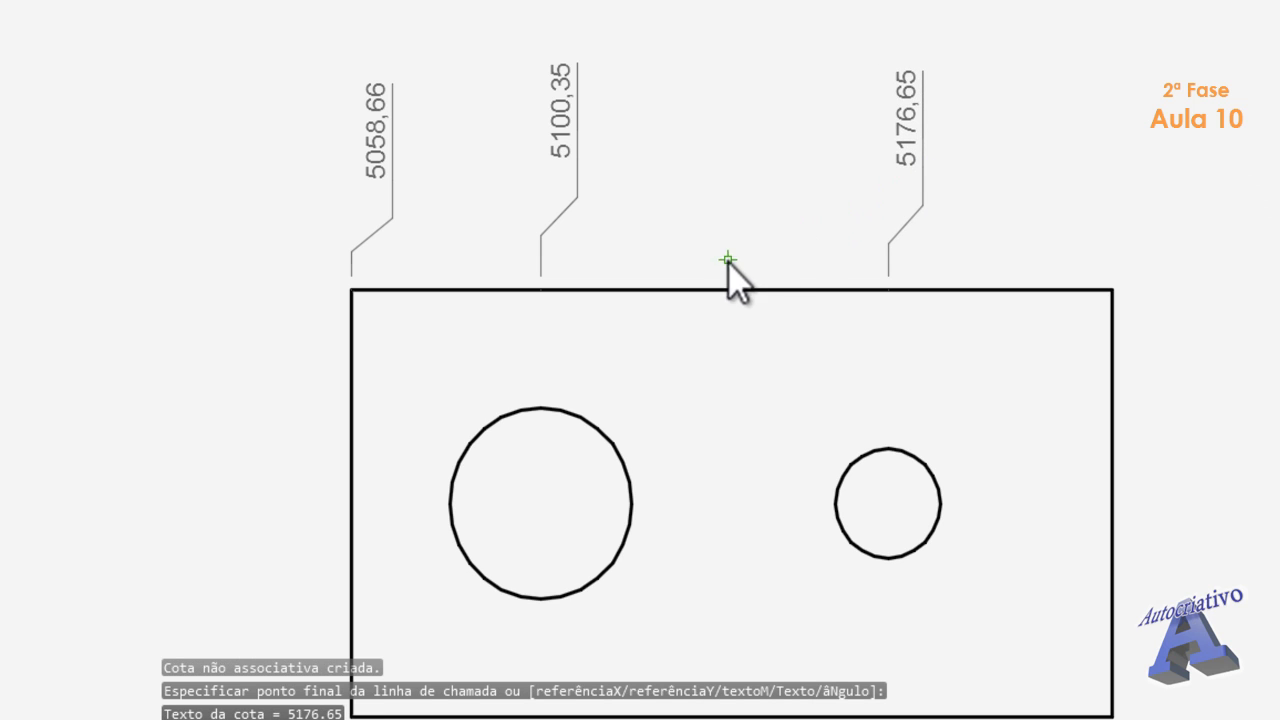
# - Add a jogged radius dimension to the undimensioned rounded corner beside the two-circle rectangle, with the substitute centre and jog inside the corner
pyautogui.moveTo(728, 260); pyautogui.dragTo(762, 278, button='middle')
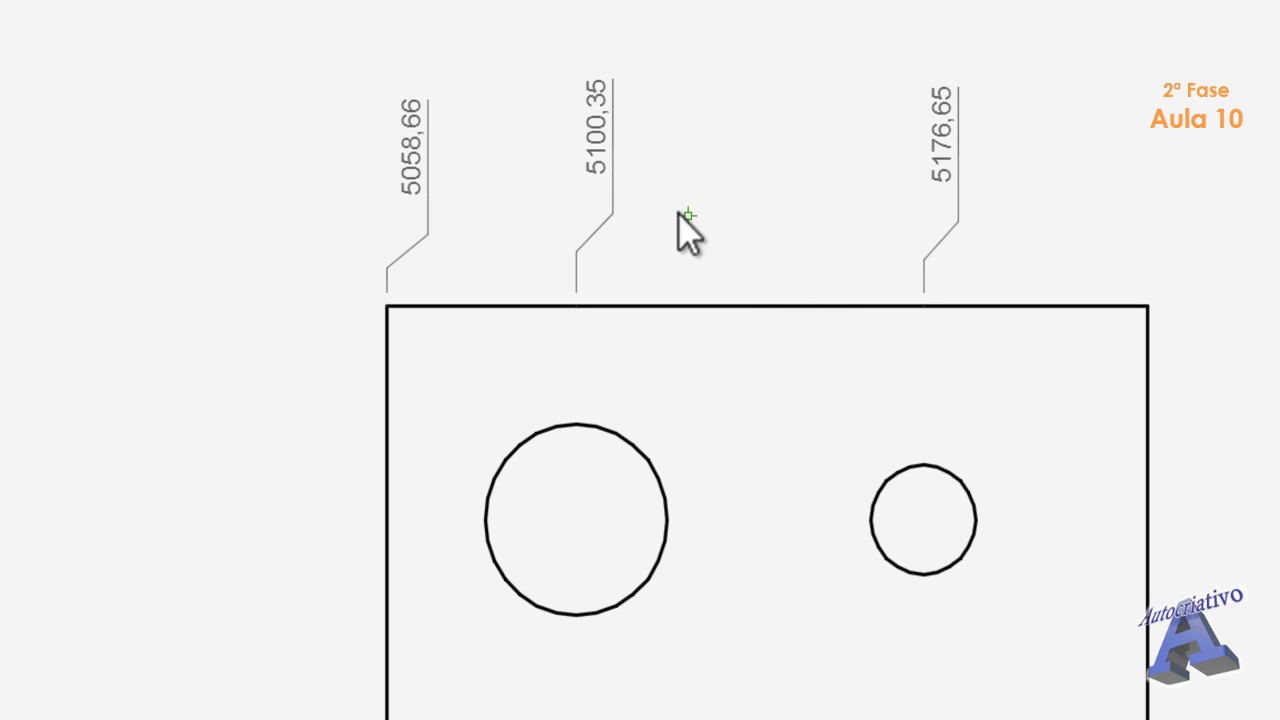
pyautogui.scroll(-2, 820, 286)
pyautogui.scroll(-2, 597, 280)
pyautogui.moveTo(730, 352); pyautogui.dragTo(498, 307, button='middle')
pyautogui.scroll(2, 620, 300)
pyautogui.moveTo(637, 323); pyautogui.dragTo(652, 377, button='middle')
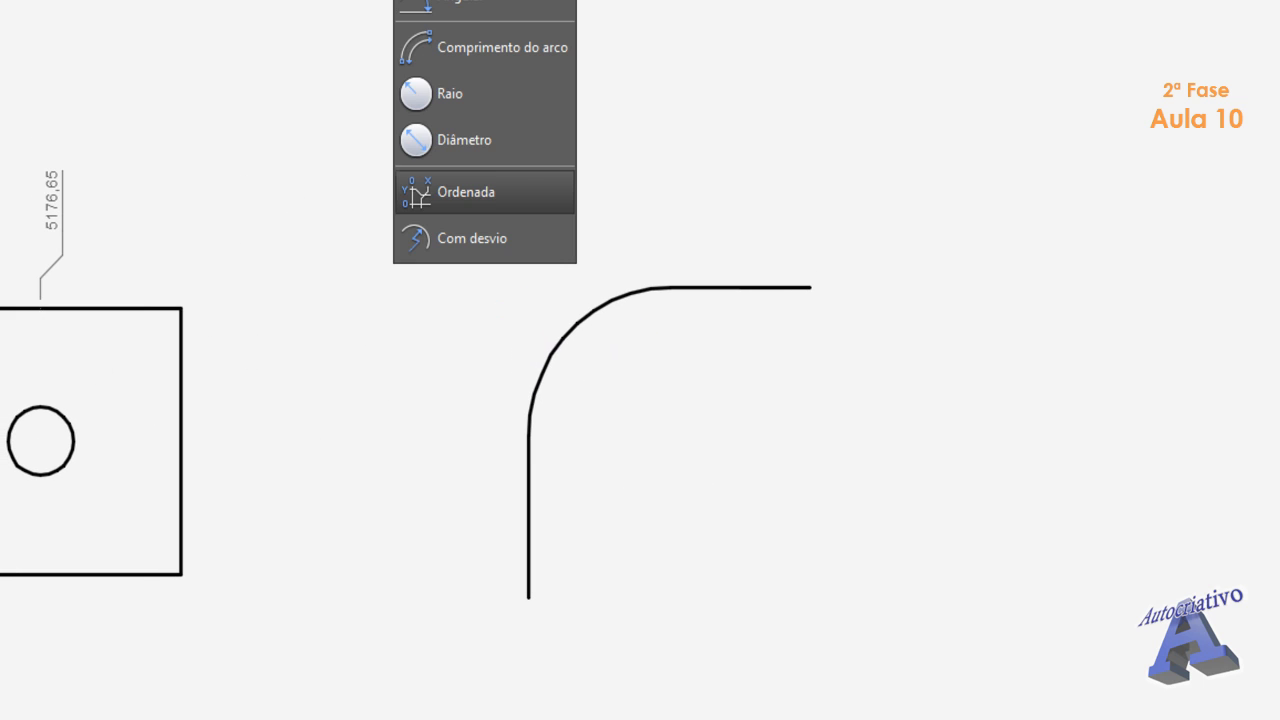
pyautogui.click(478, 240)
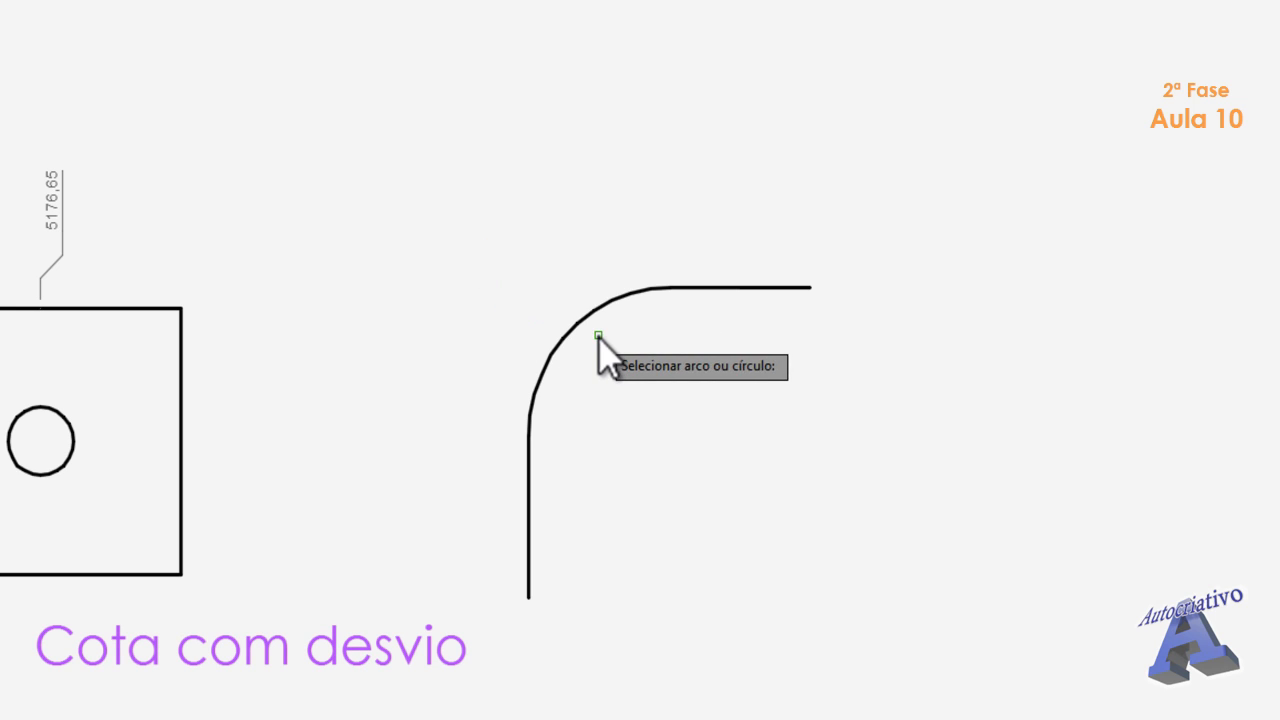
pyautogui.click(564, 338)
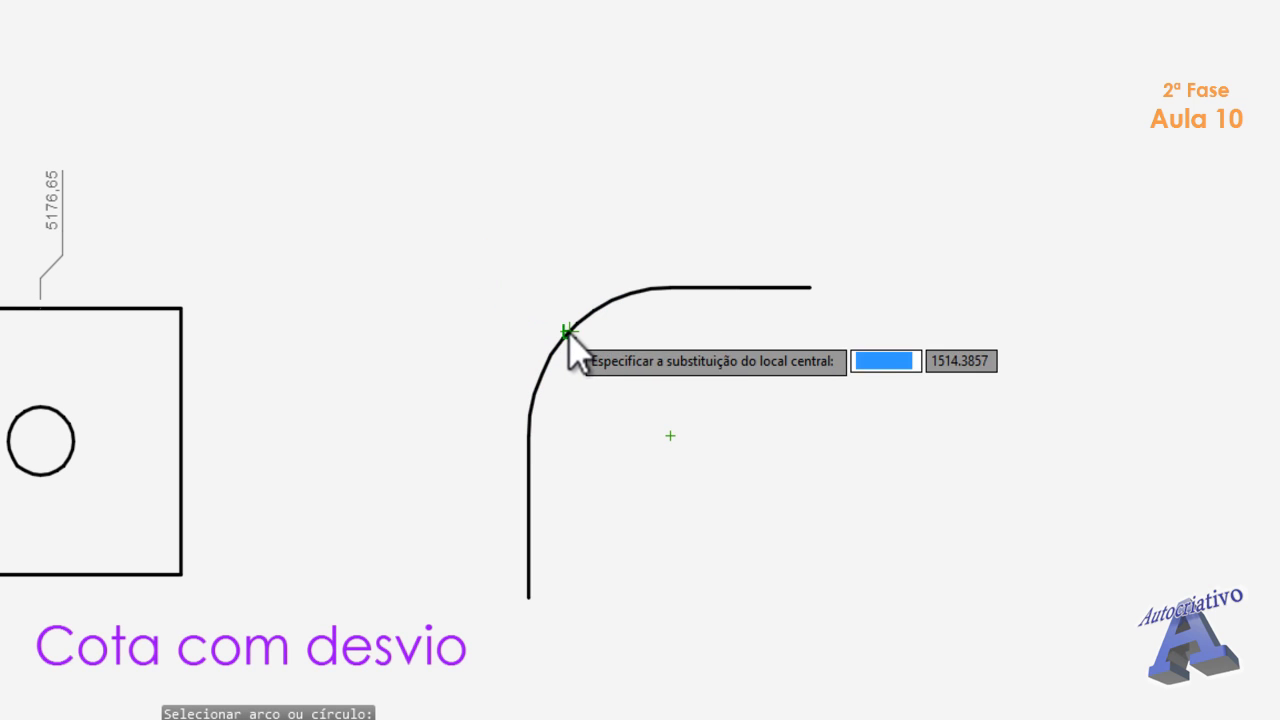
pyautogui.click(698, 394)
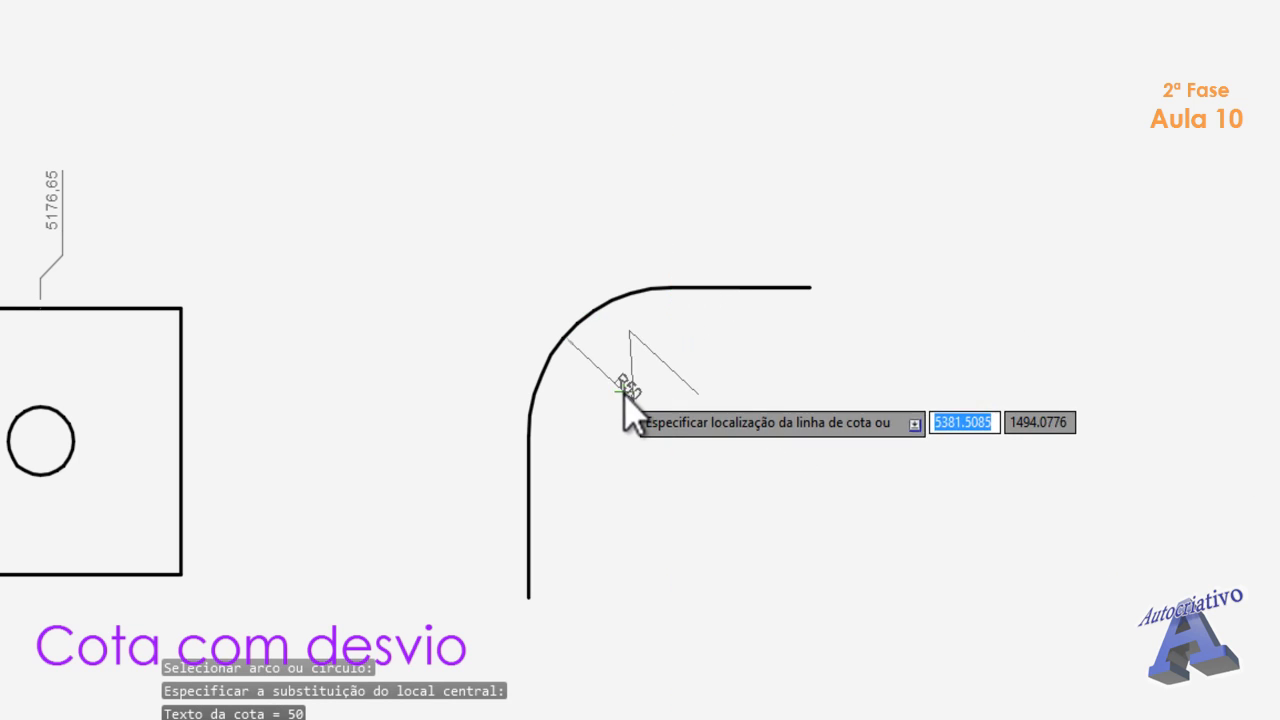
pyautogui.scroll(3, 609, 363)
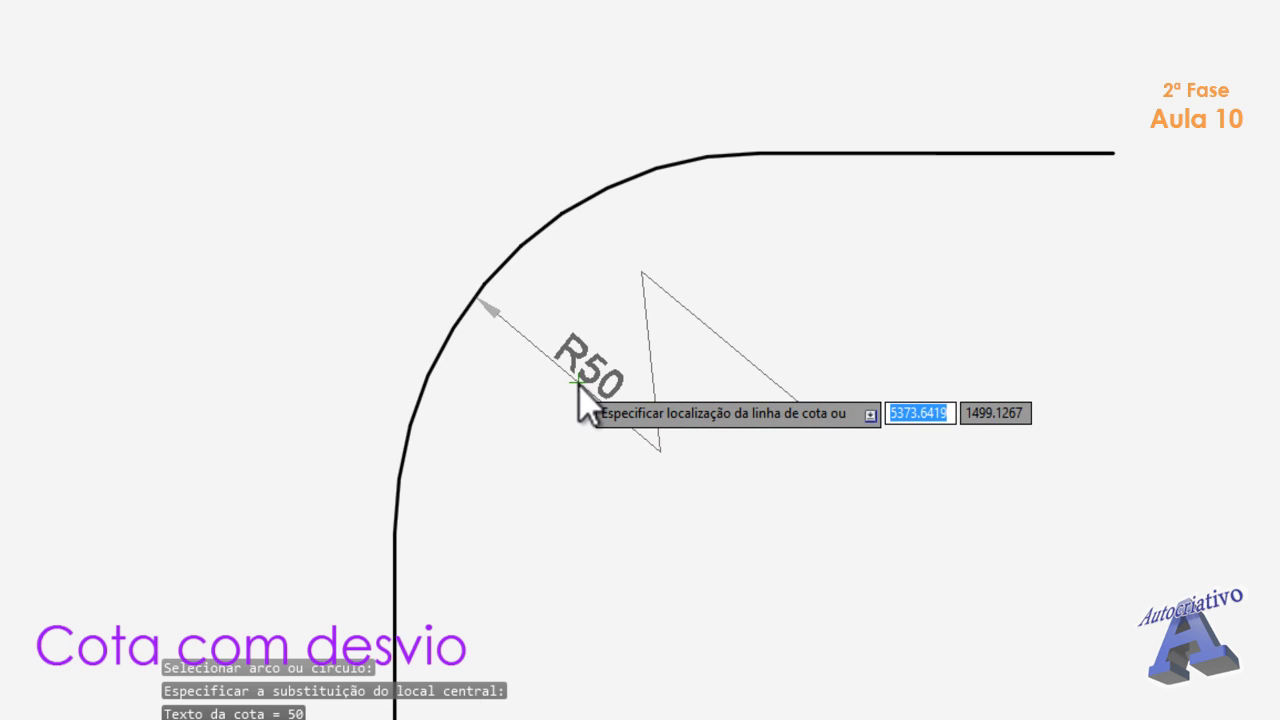
pyautogui.click(586, 403)
pyautogui.click(685, 501)
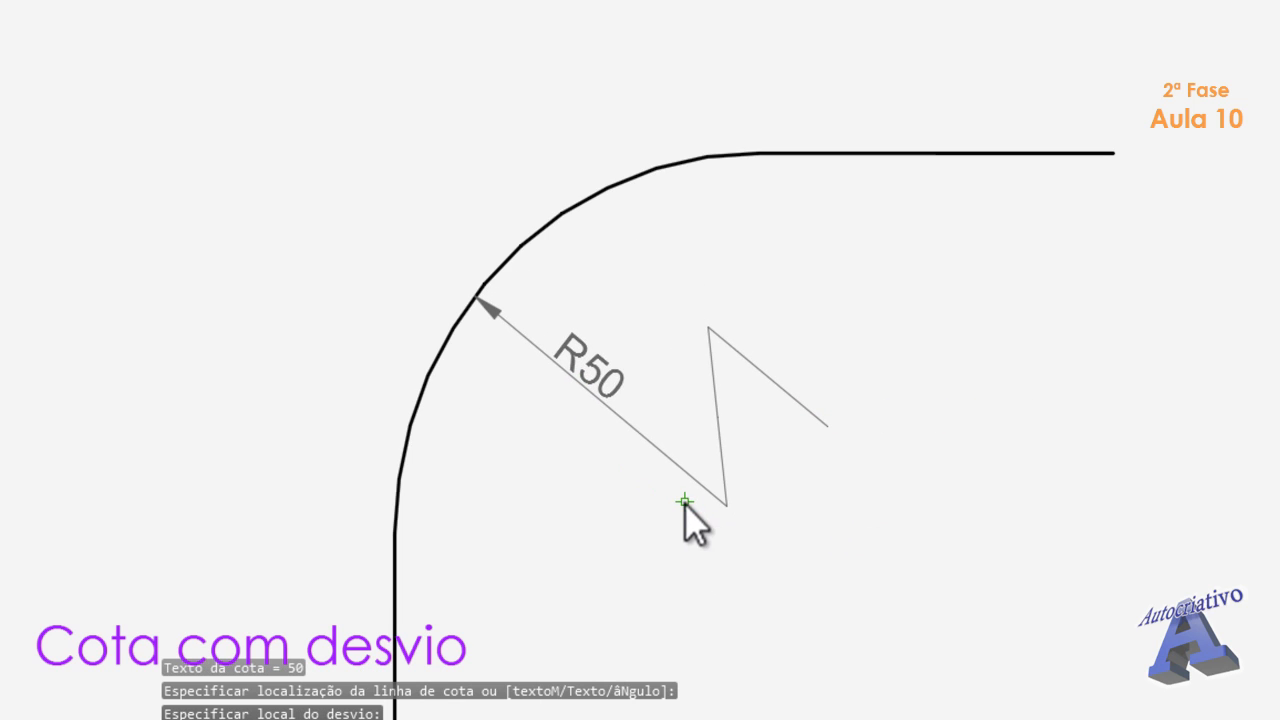
pyautogui.scroll(-3, 738, 539)
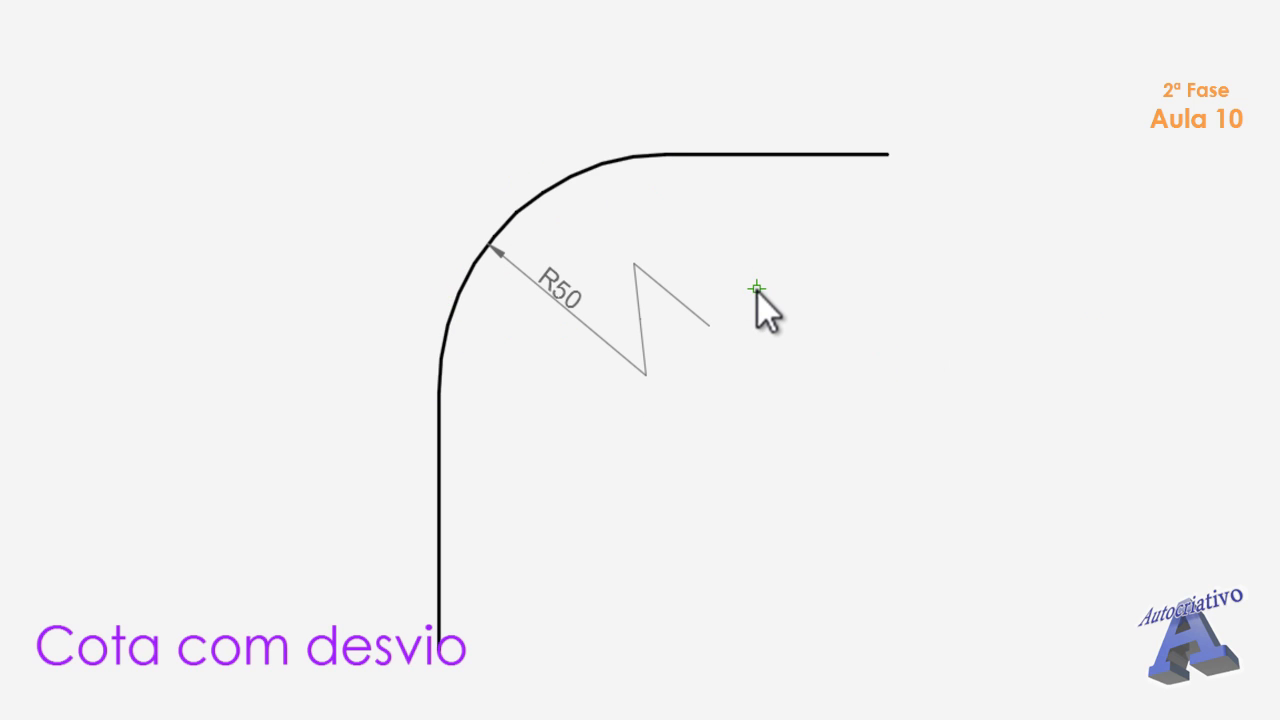
pyautogui.scroll(-5, 785, 268)
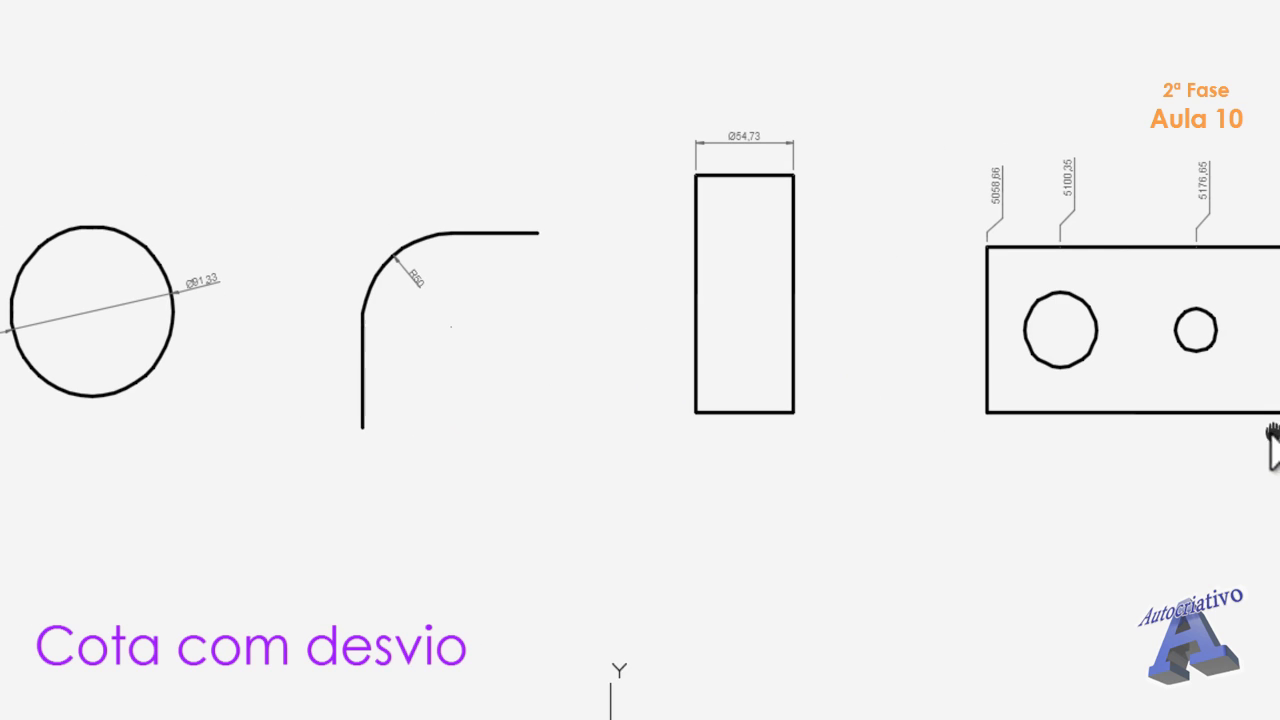
pyautogui.scroll(-4, 735, 432)
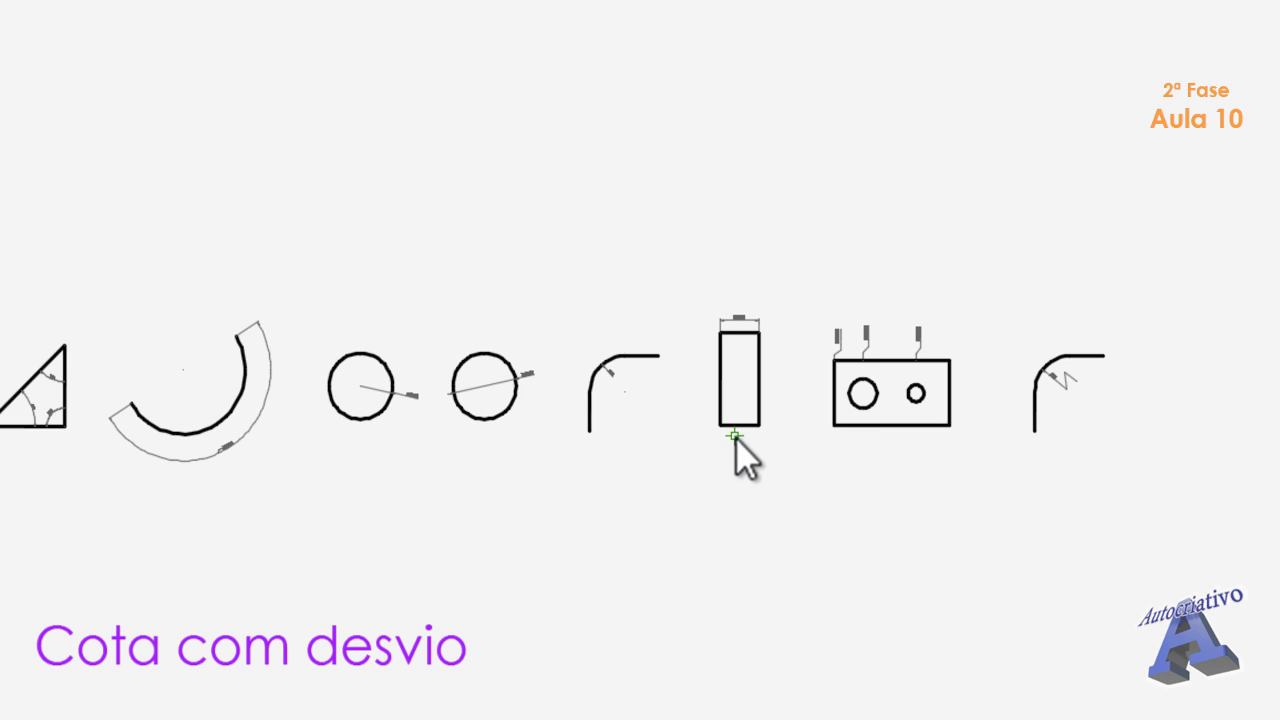
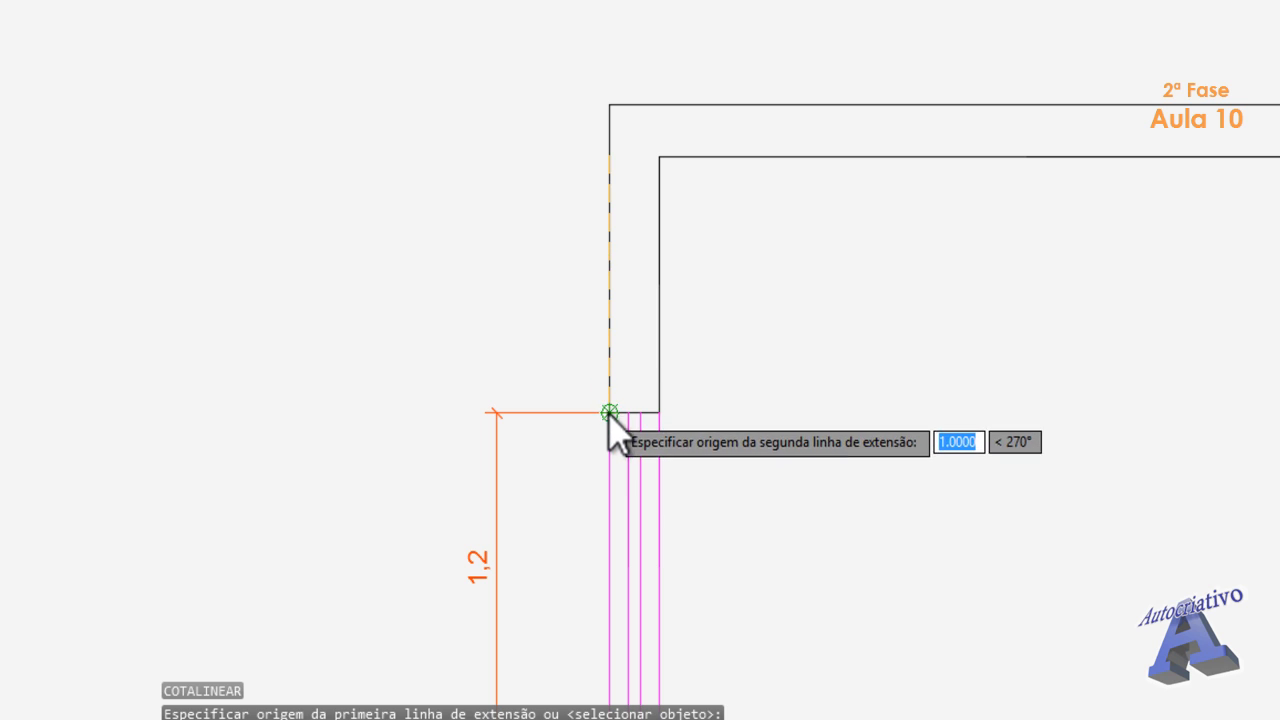
# - Finish the linear dimension from the inner wall corner to the window's upper end, aligned with the window's dimension line
pyautogui.click(609, 412)
pyautogui.scroll(3, 512, 350)
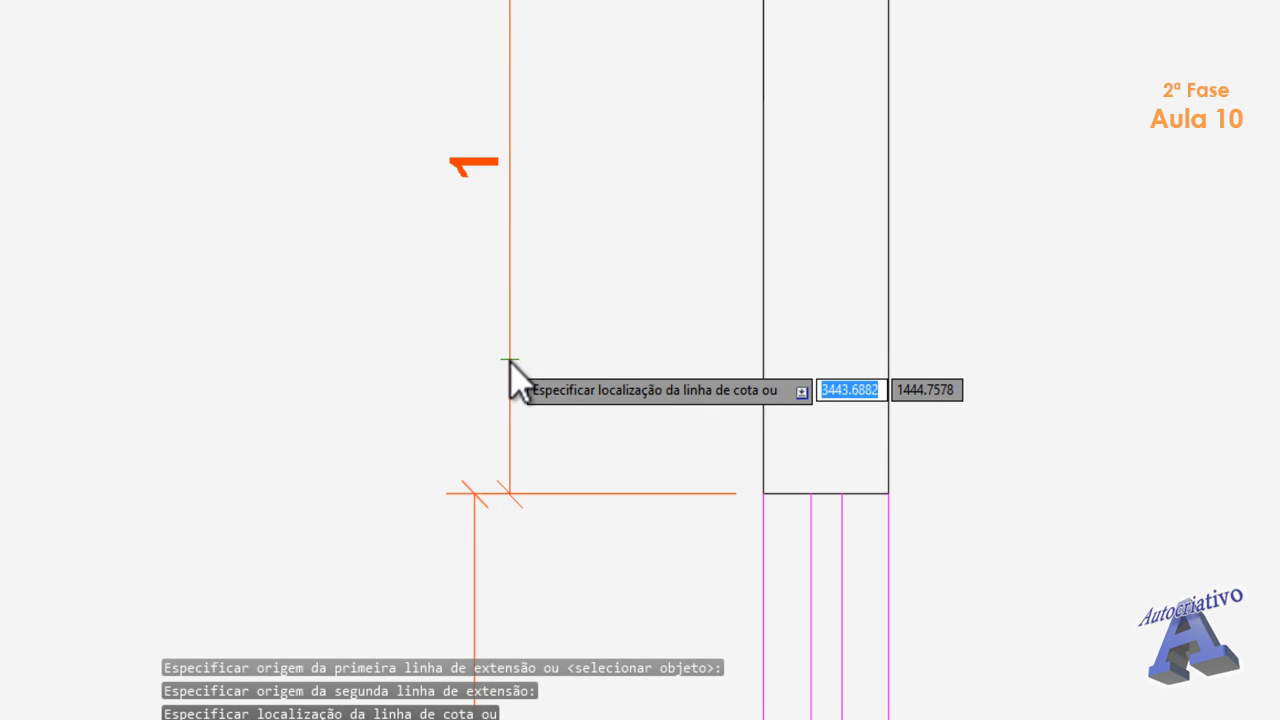
pyautogui.click(474, 493)
# - Add a linear dimension of the top wall's thickness at the outer corner, aligned with the existing vertical dimension chain
pyautogui.scroll(-4, 560, 420)
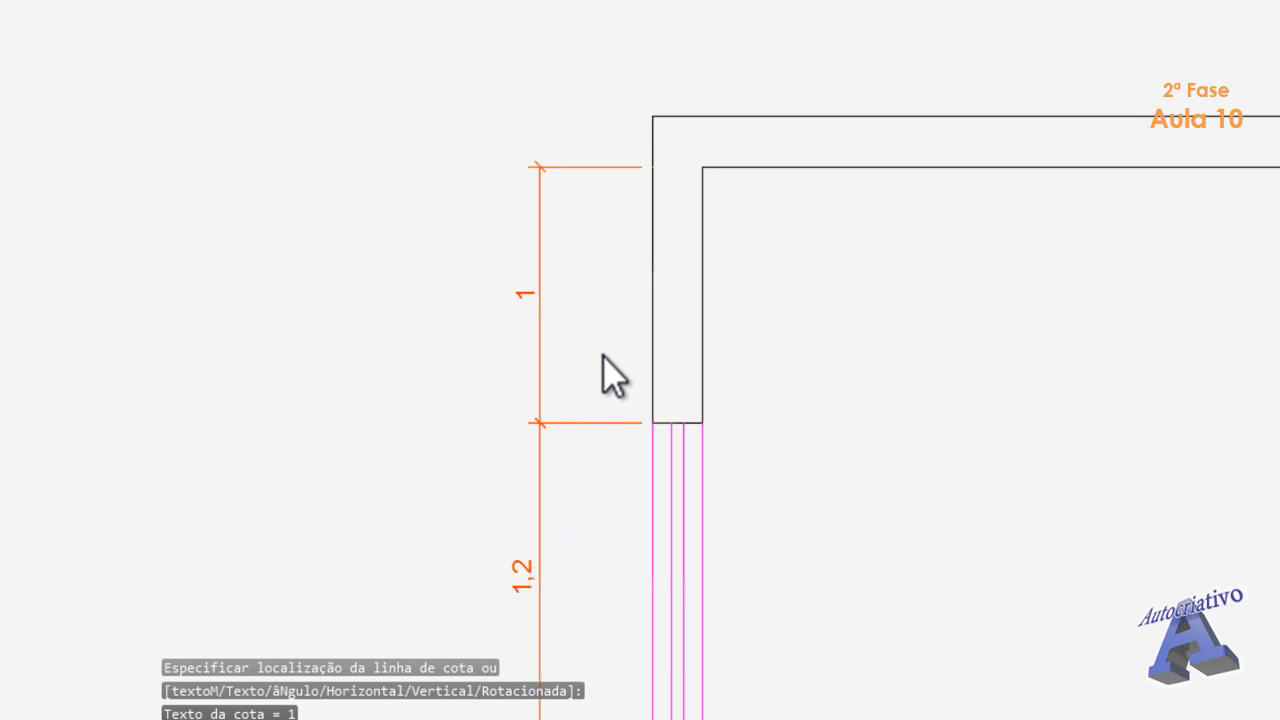
pyautogui.moveTo(602, 353); pyautogui.dragTo(602, 364, button='middle')
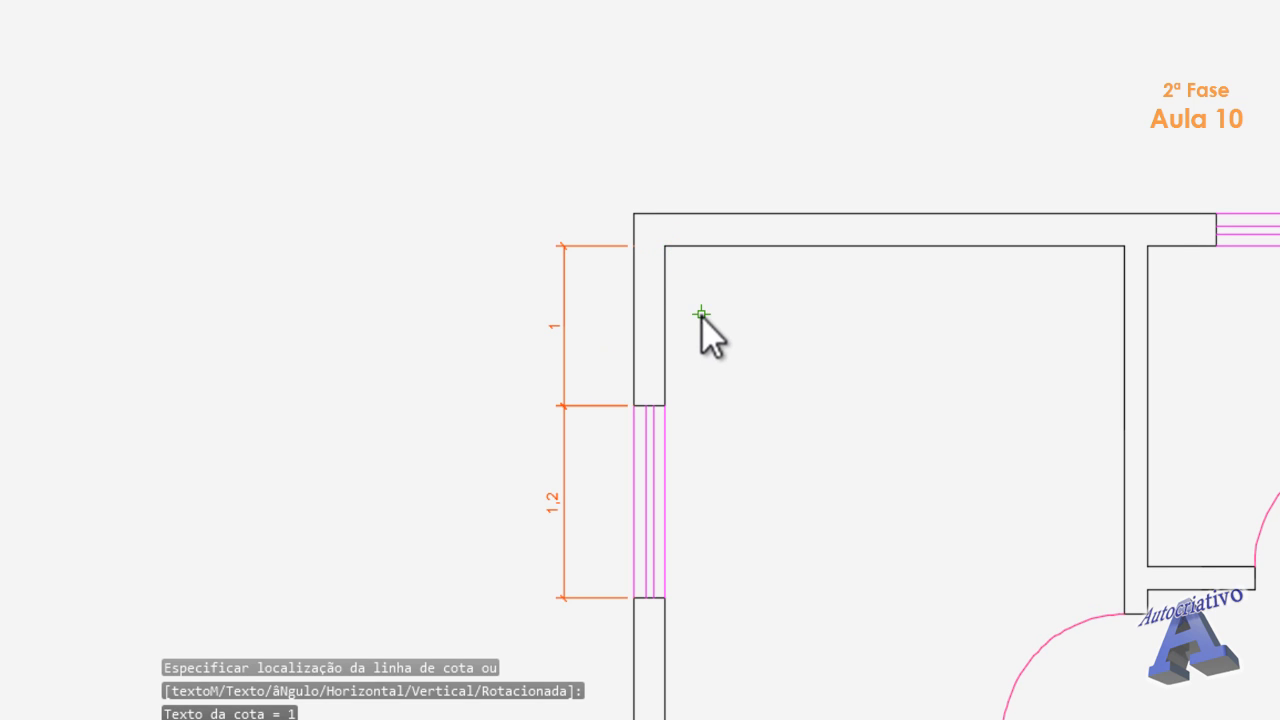
pyautogui.press('Return')
pyautogui.scroll(4, 650, 258)
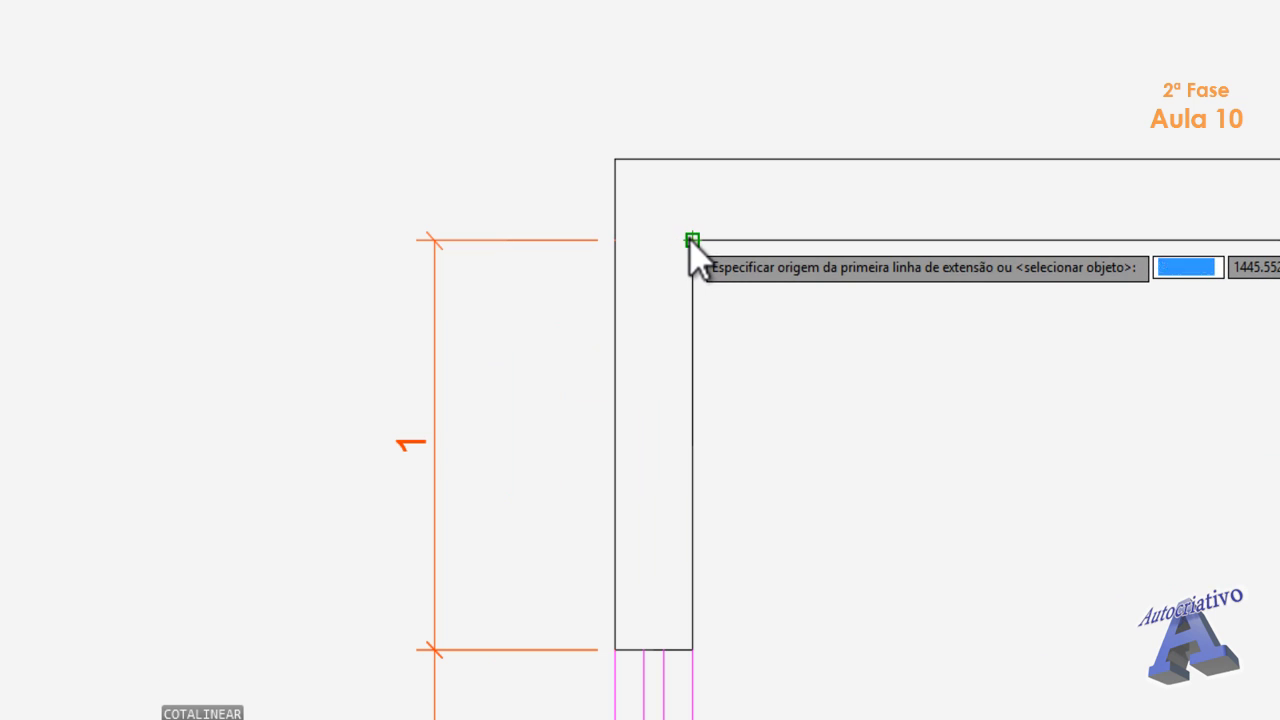
pyautogui.click(615, 241)
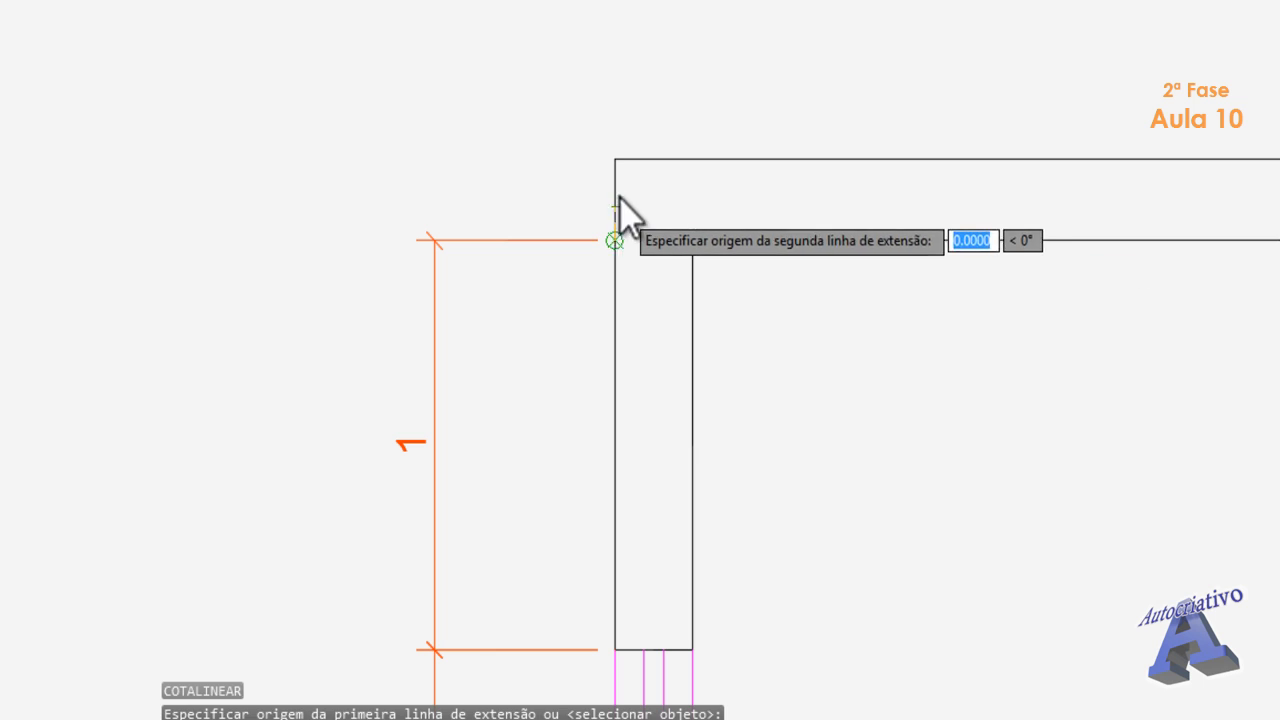
pyautogui.click(614, 159)
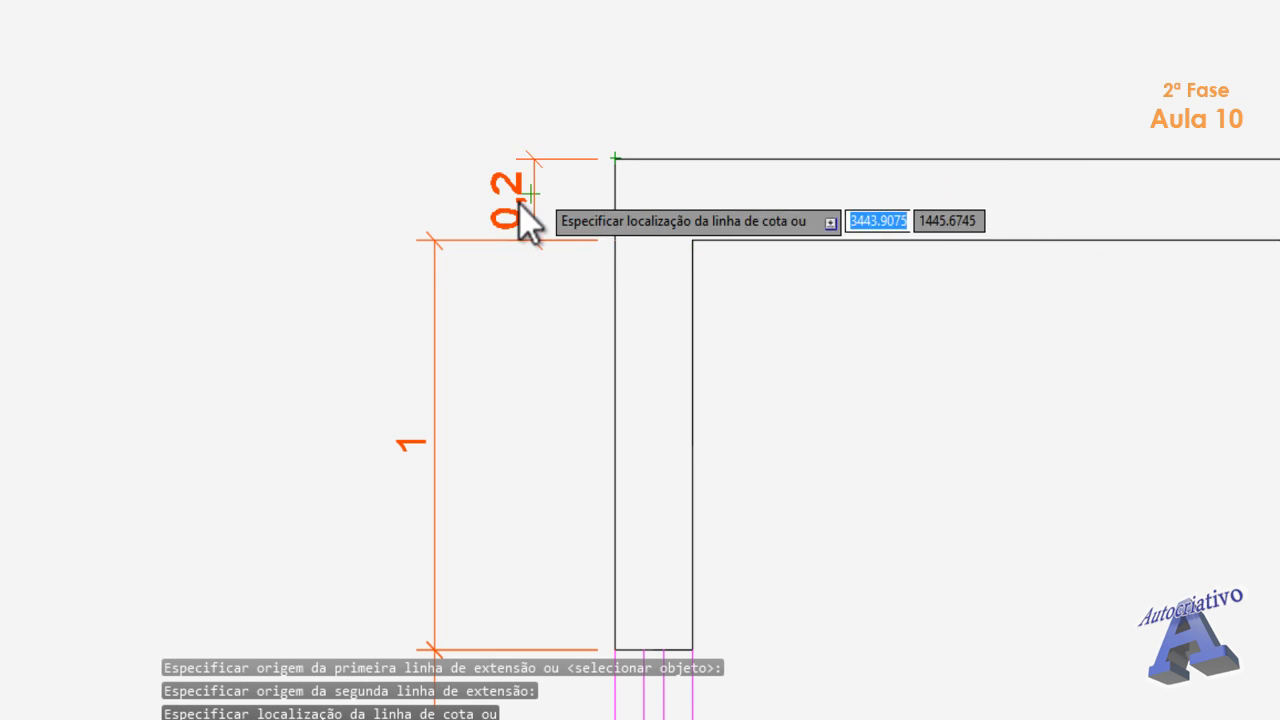
pyautogui.click(437, 240)
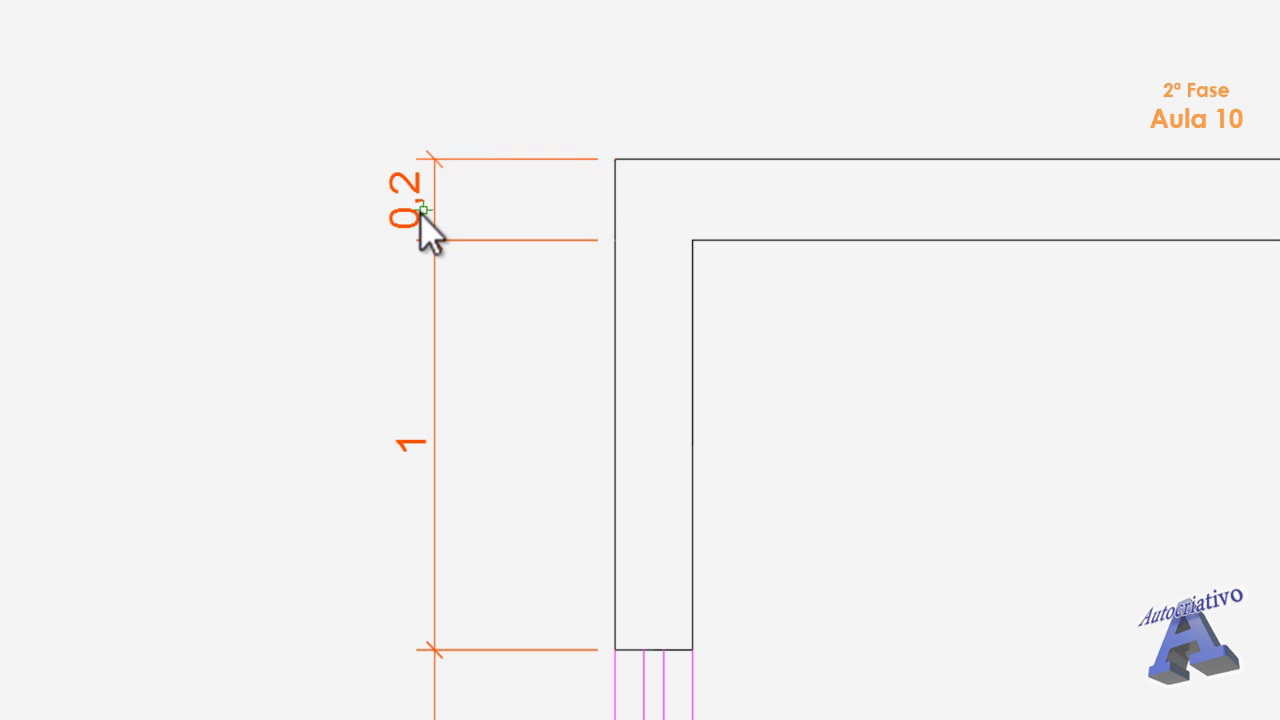
# - Turn off Ortho and move the wall-thickness dimension's text diagonally up and outward from its dimension line
pyautogui.scroll(-2, 509, 366)
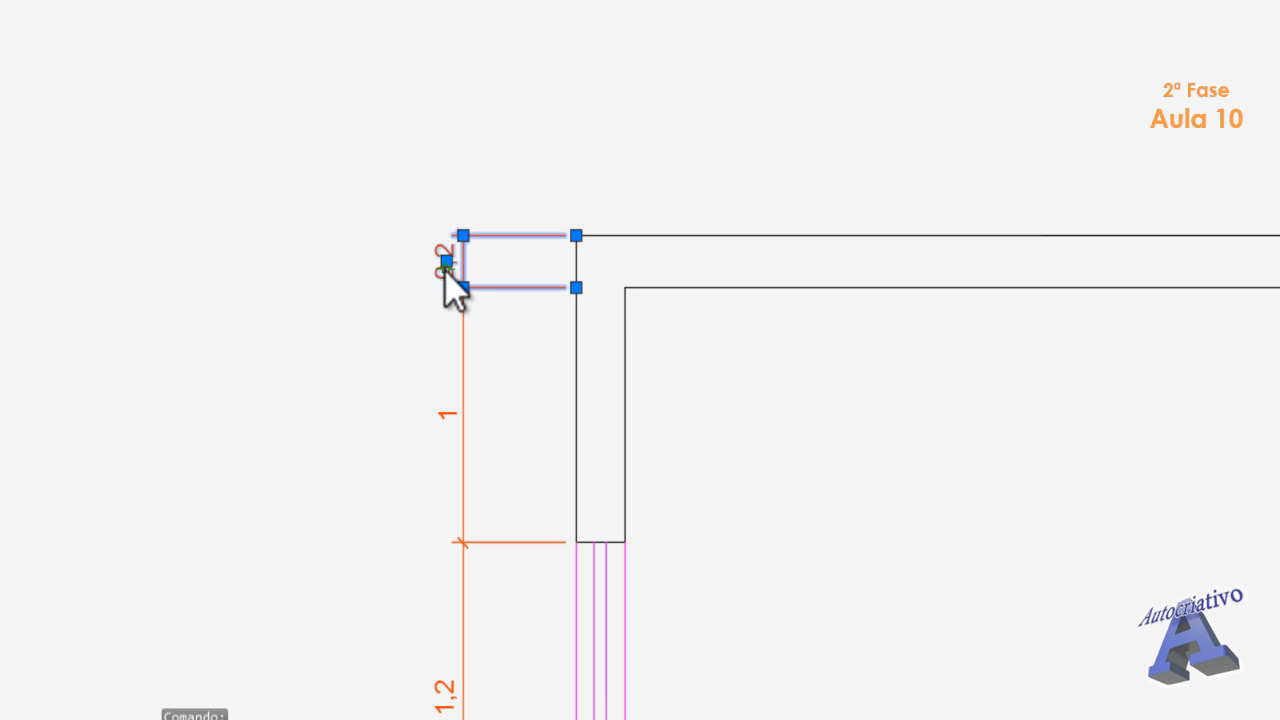
pyautogui.scroll(3, 445, 270)
pyautogui.click(449, 252)
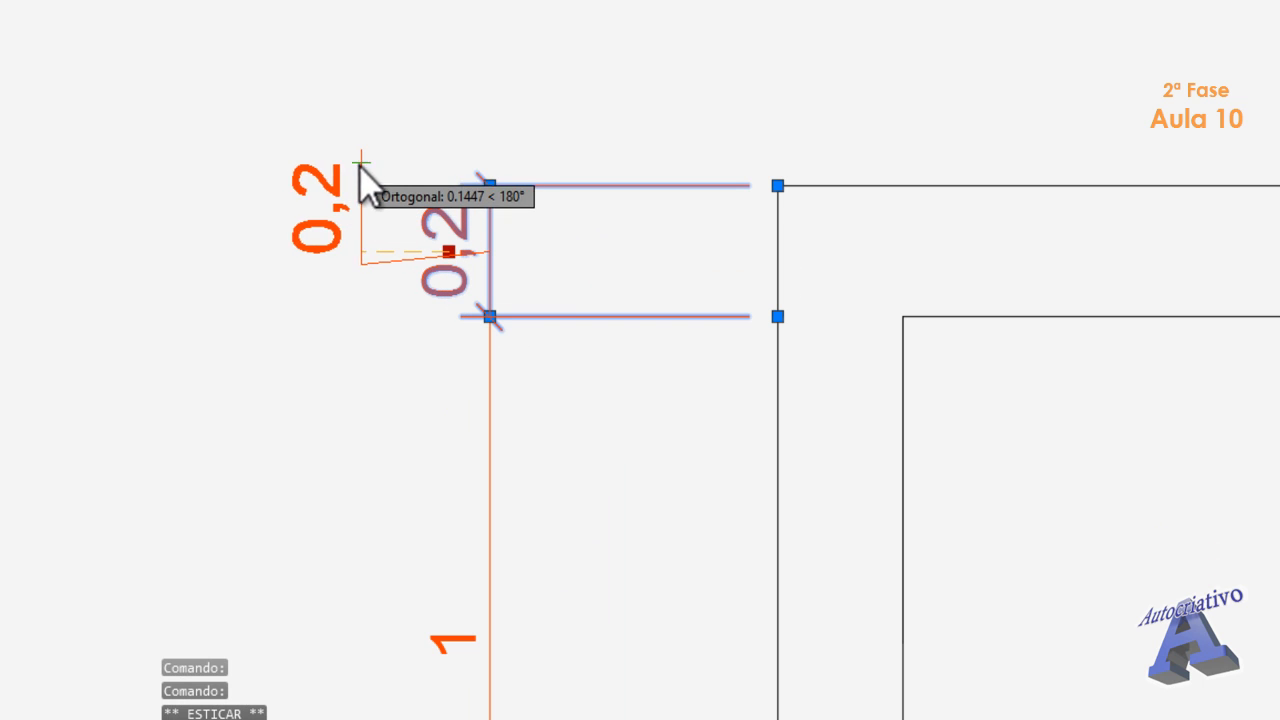
pyautogui.press('F8')
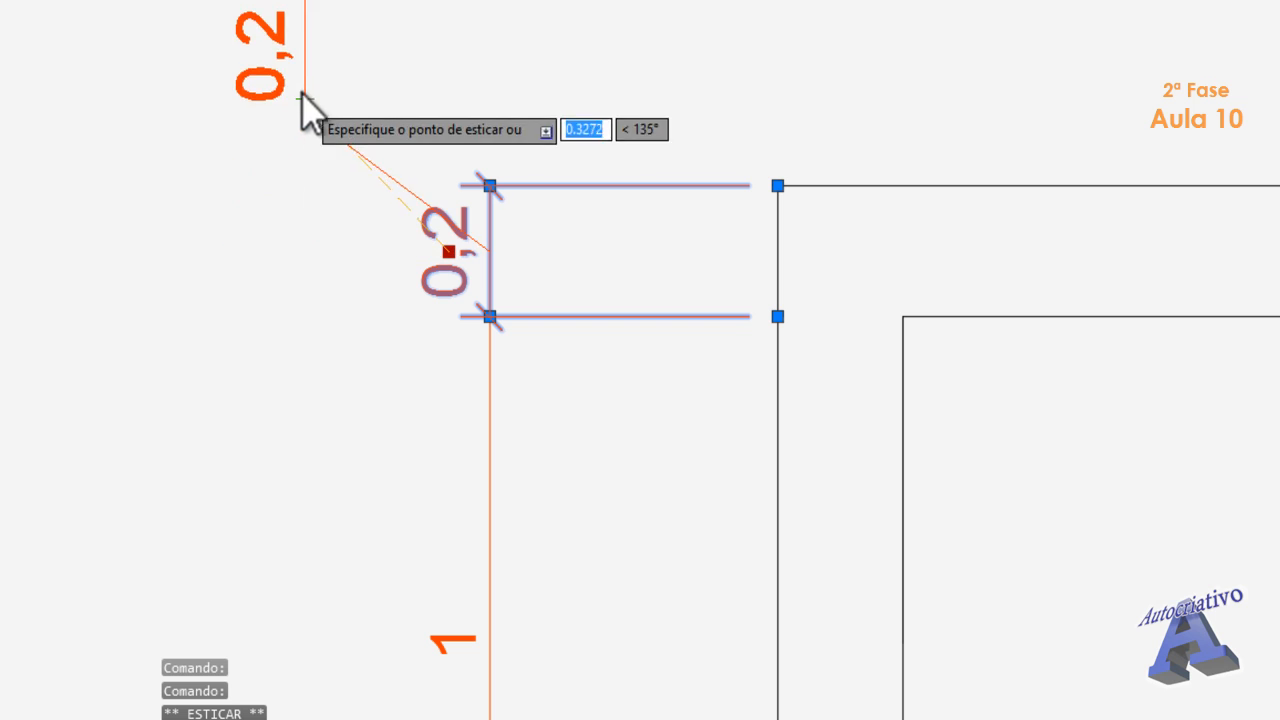
pyautogui.click(287, 128)
pyautogui.press('Escape')
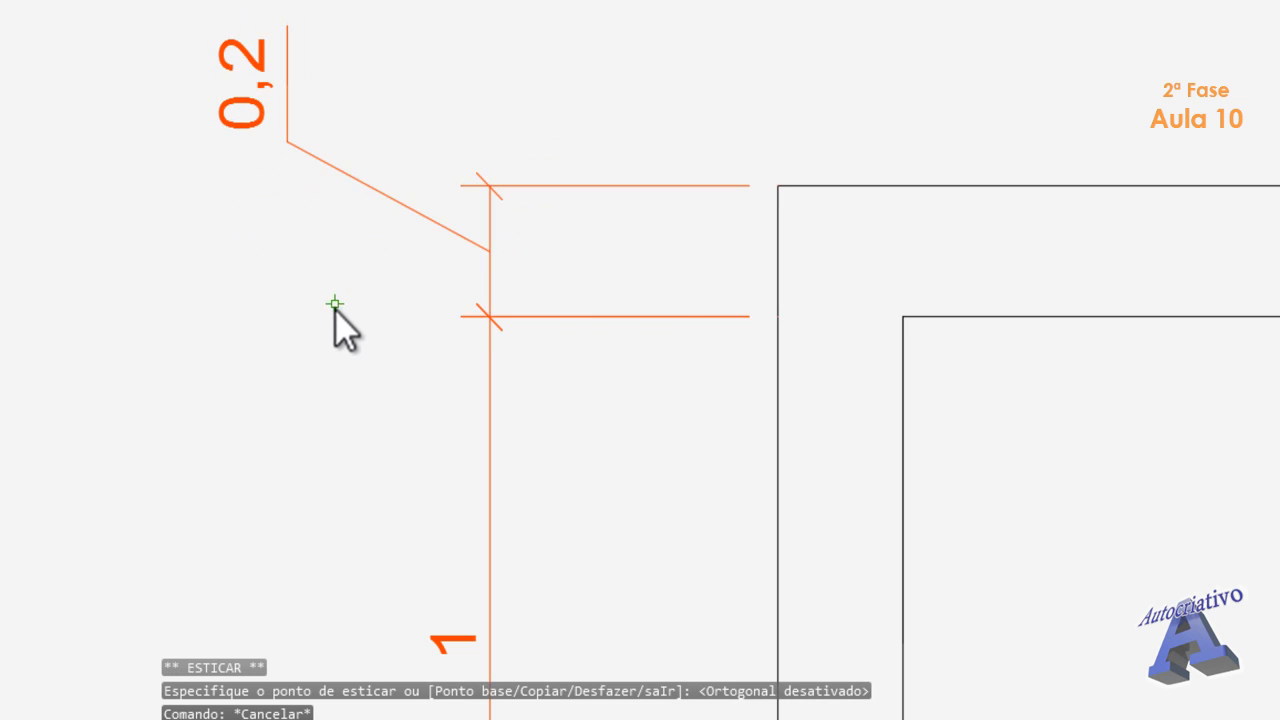
# - Move the wall-thickness dimension's text directly above its upper extension line, in line with the dimension chain
pyautogui.scroll(-4, 332, 309)
pyautogui.moveTo(329, 349); pyautogui.dragTo(412, 347, button='middle')
pyautogui.scroll(-2, 396, 378)
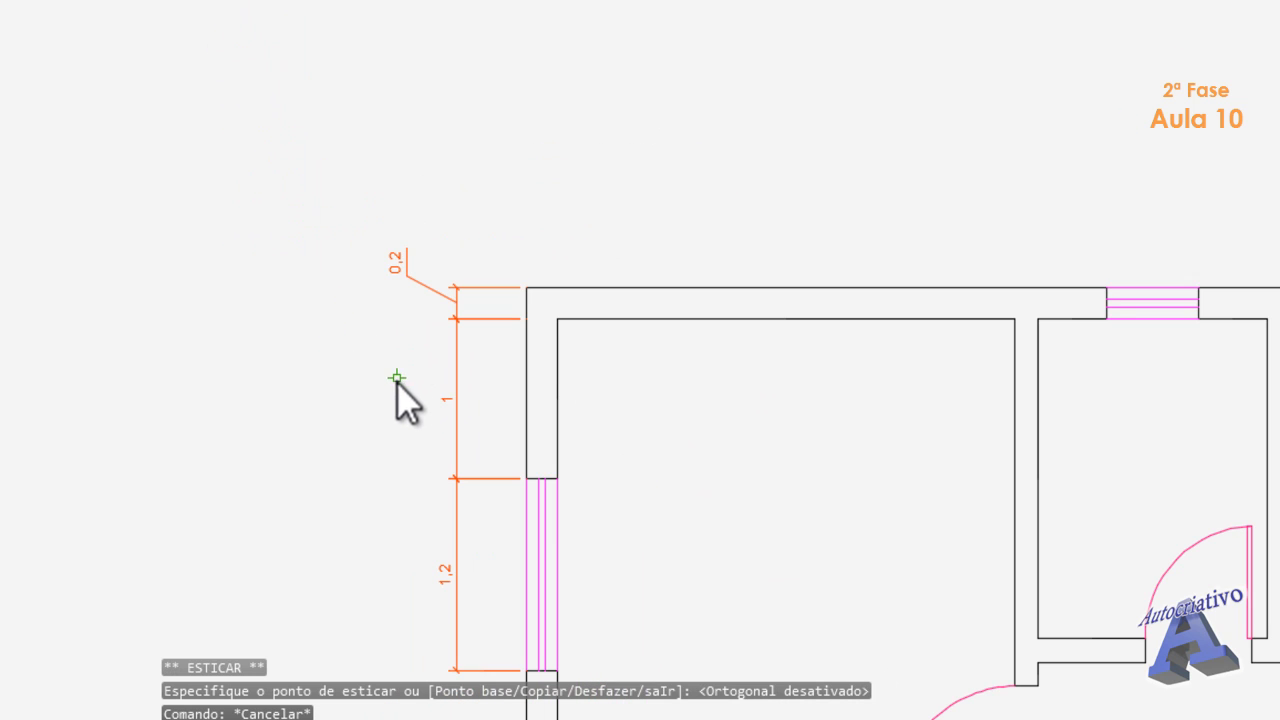
pyautogui.scroll(4, 410, 318)
pyautogui.click(383, 180)
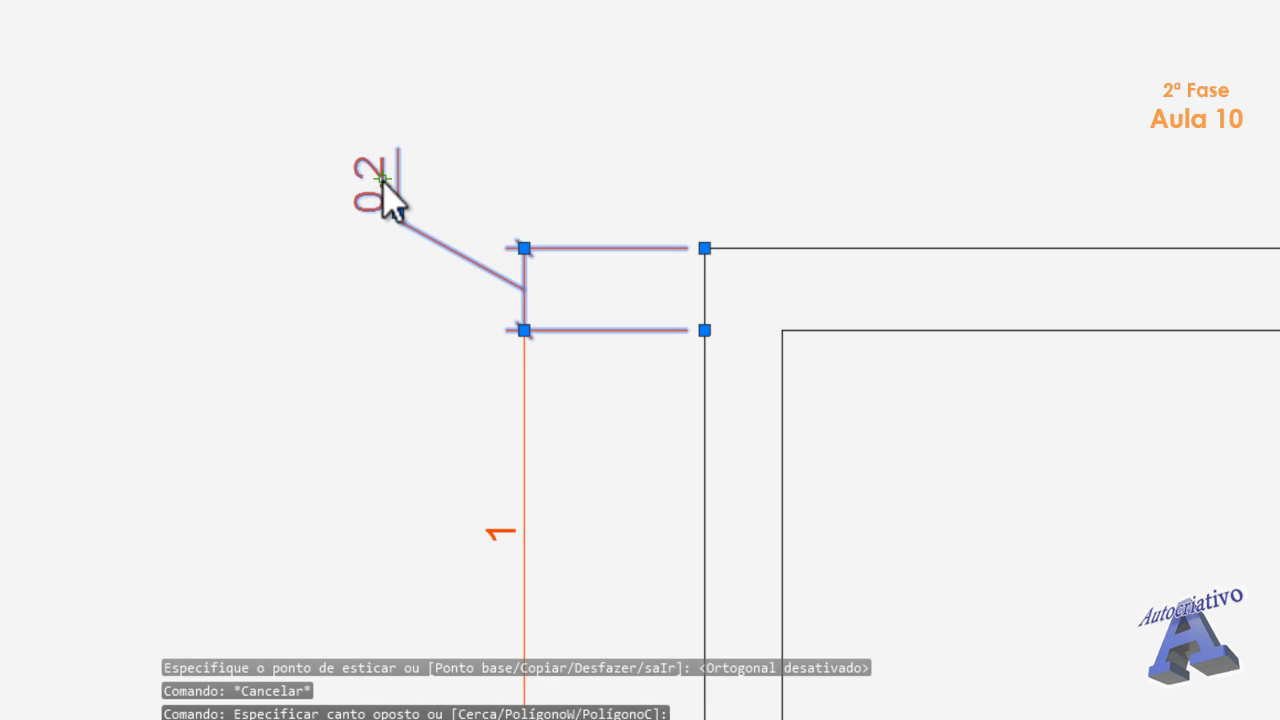
pyautogui.click(398, 212)
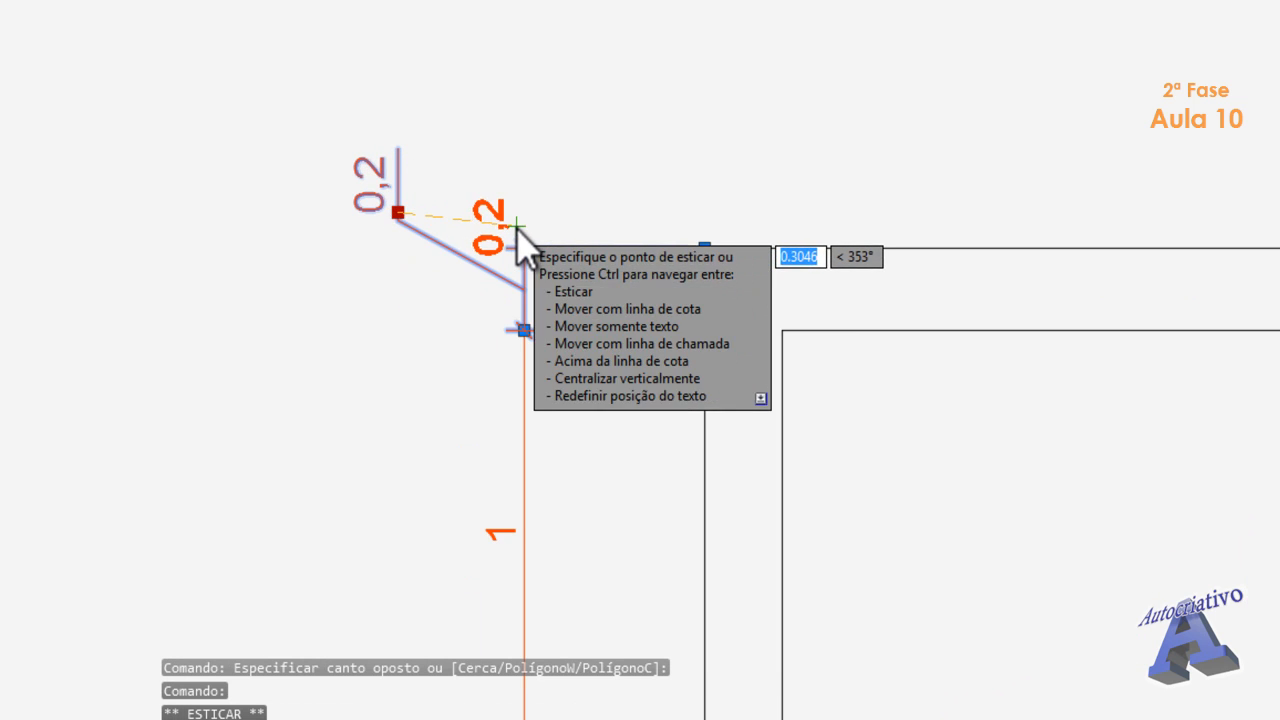
pyautogui.scroll(4, 522, 232)
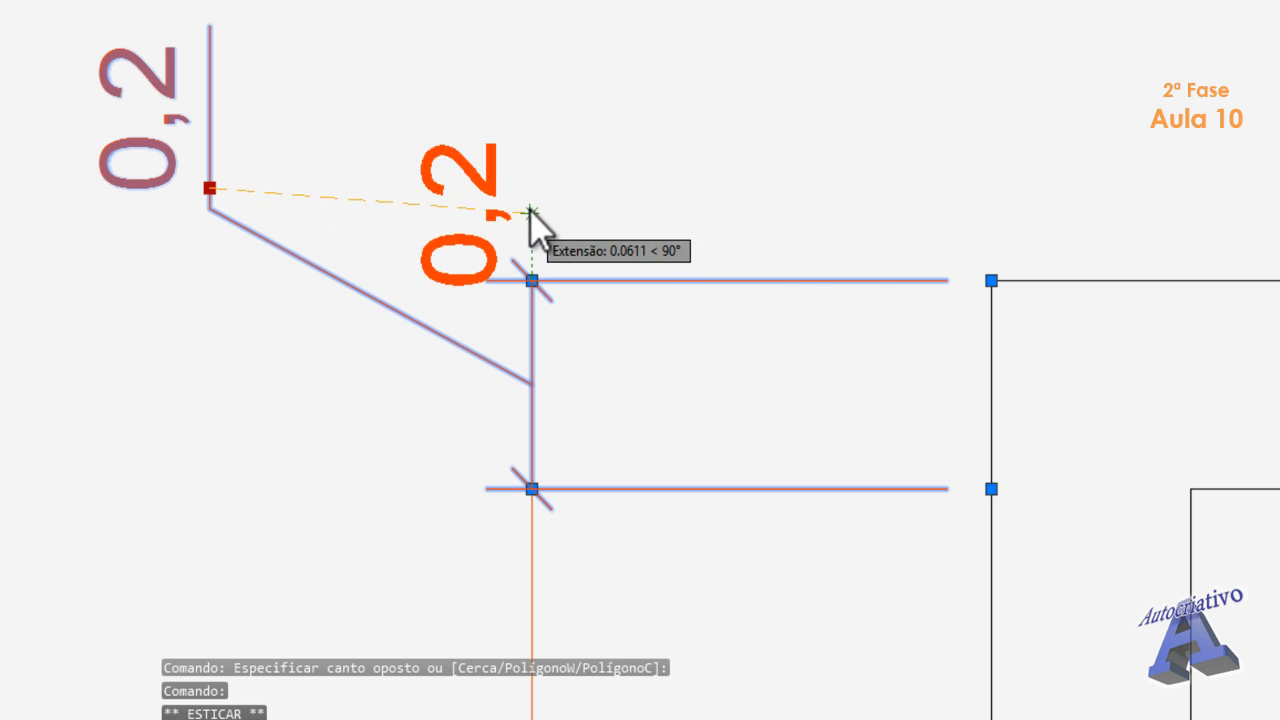
pyautogui.click(537, 148)
pyautogui.press('Escape')
pyautogui.scroll(-4, 575, 330)
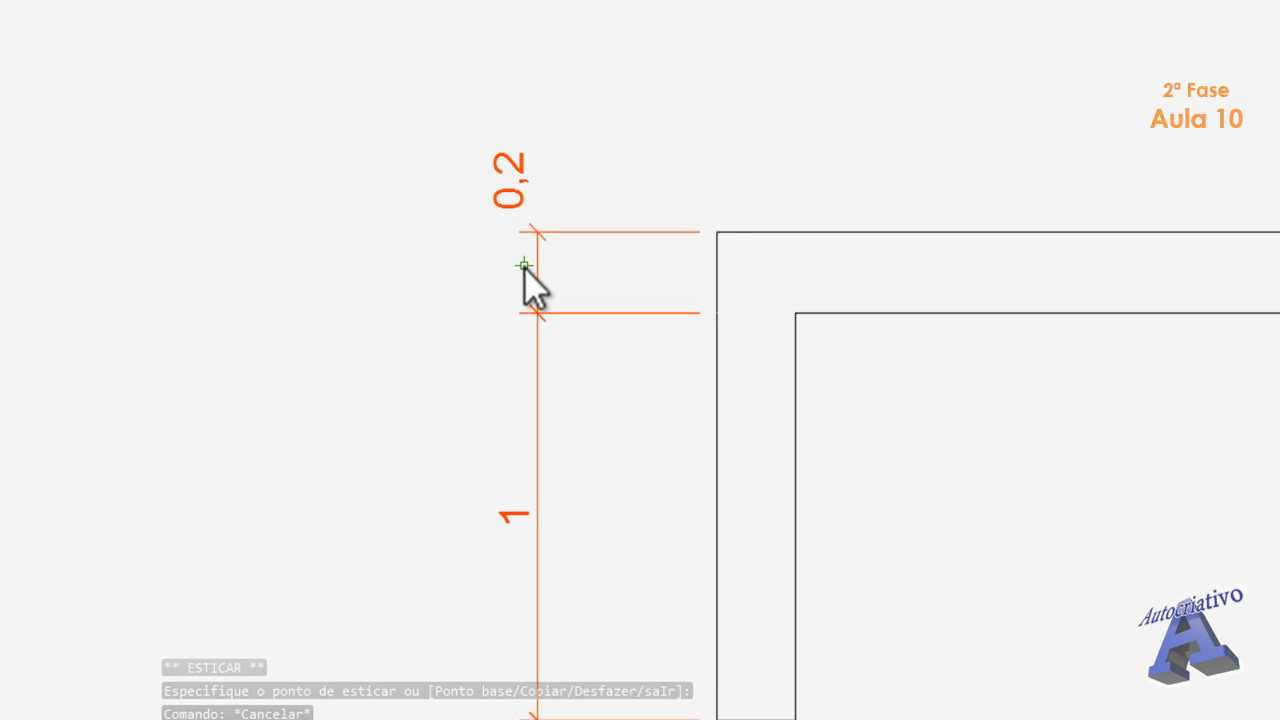
# - Add a vertical linear dimension from the upper window's lower end to the upper face of the interior wall
pyautogui.scroll(-3, 494, 358)
pyautogui.moveTo(501, 425); pyautogui.dragTo(478, 310, button='middle')
pyautogui.press('Return')
pyautogui.moveTo(524, 502); pyautogui.dragTo(557, 362, button='middle')
pyautogui.click(599, 261)
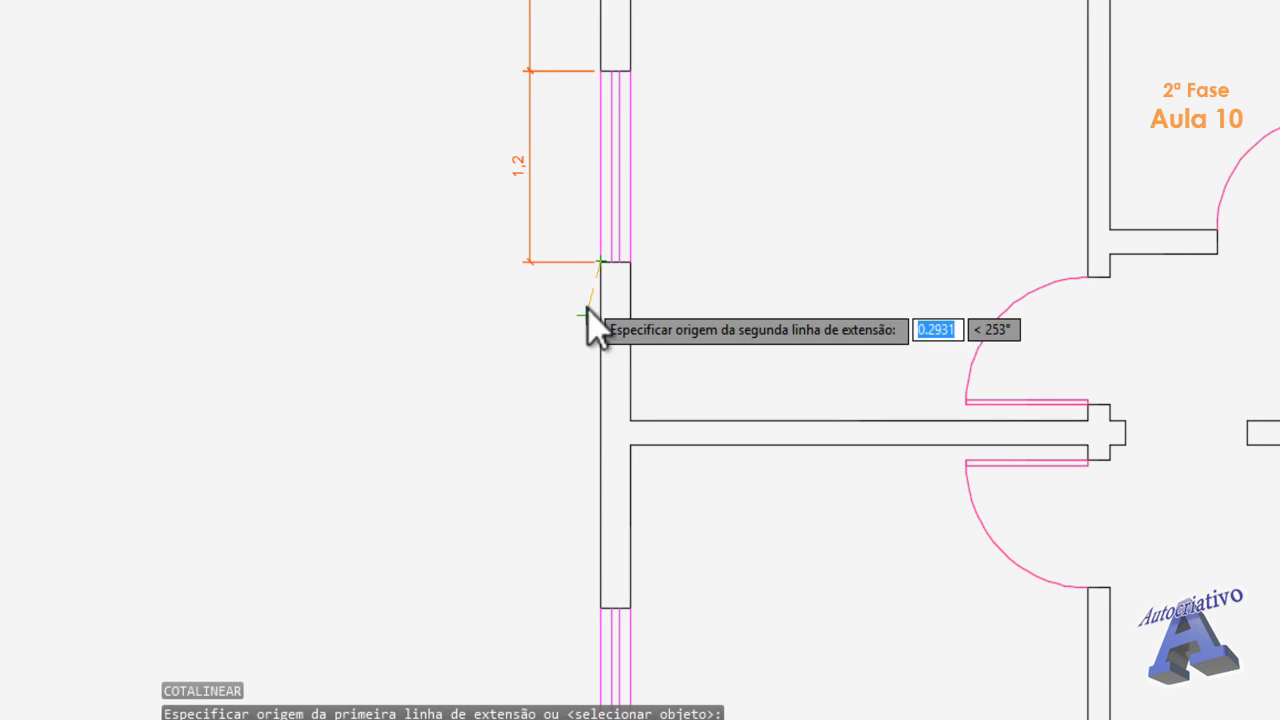
pyautogui.scroll(3, 590, 350)
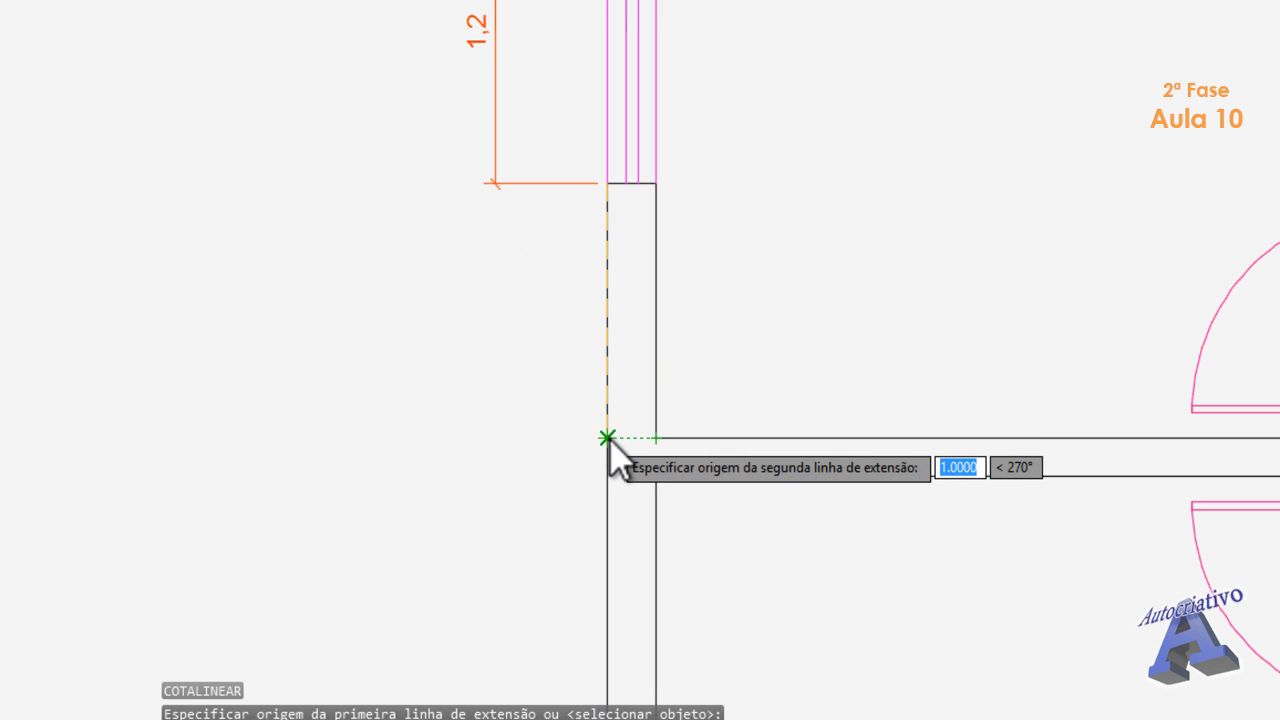
pyautogui.click(608, 438)
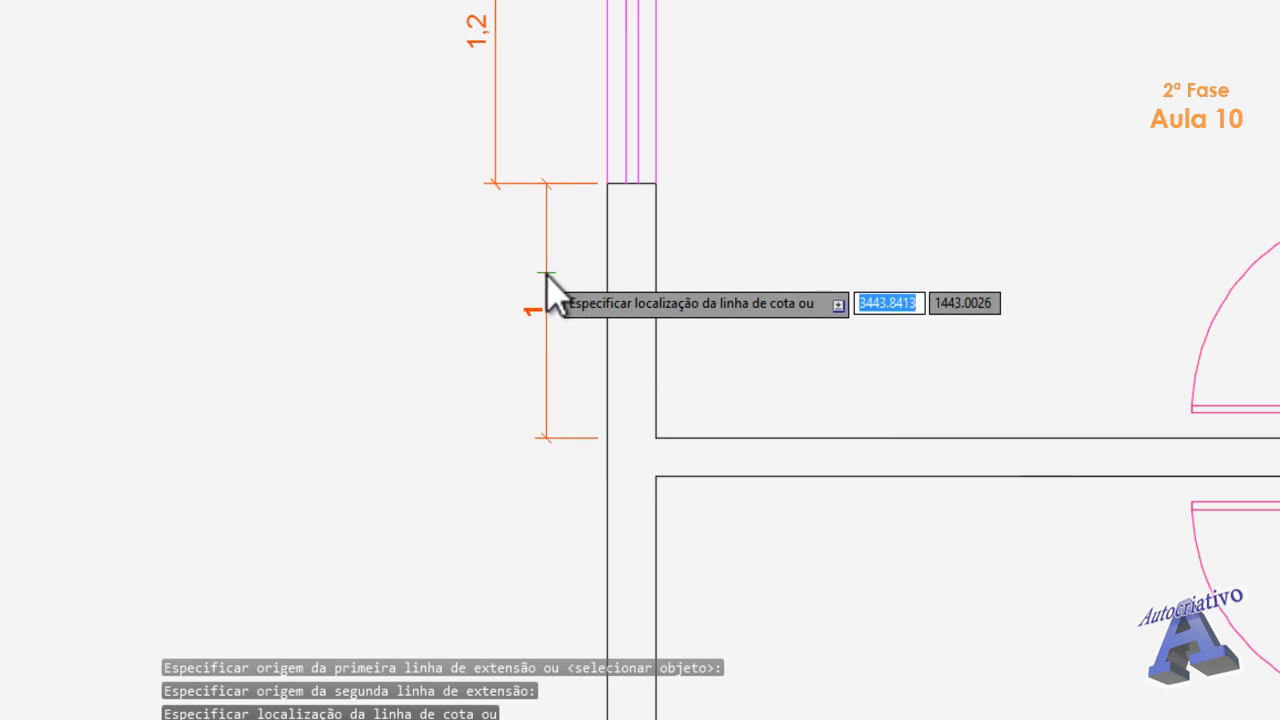
pyautogui.click(490, 179)
# - Stretch the new dimension's line sideways onto the upper window's dimension line so both are aligned
pyautogui.scroll(4, 497, 215)
pyautogui.click(500, 240)
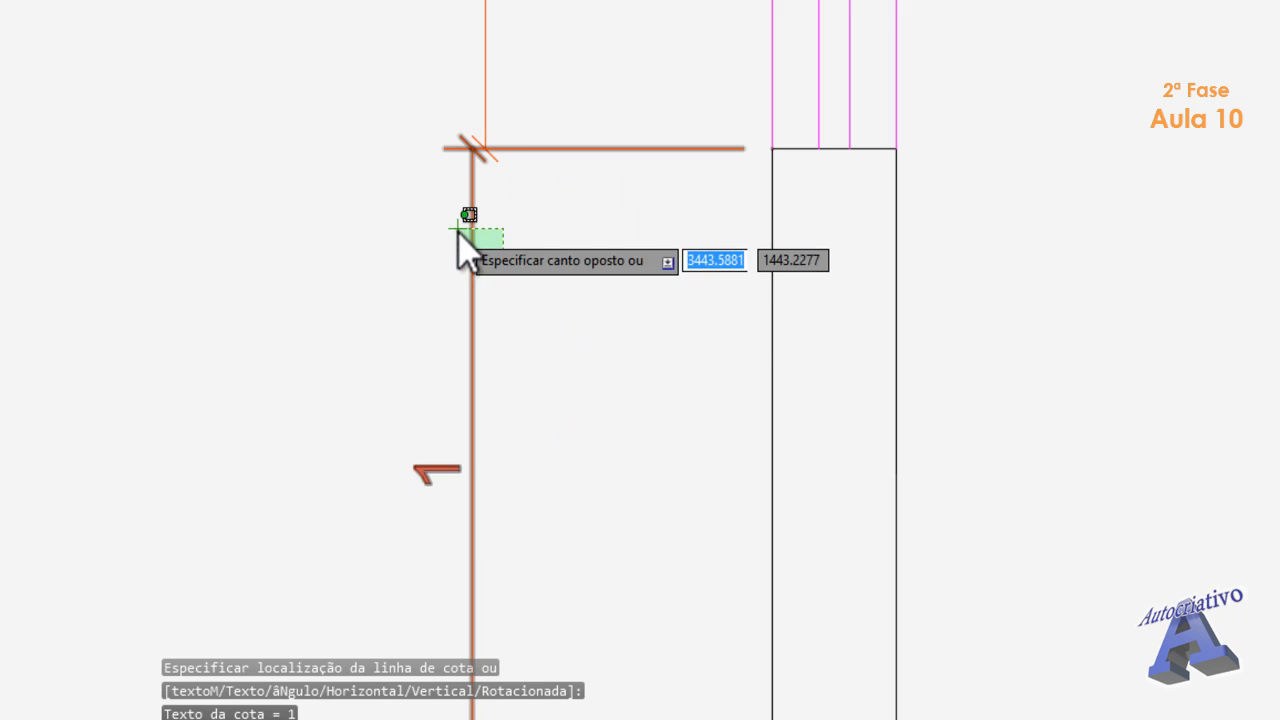
pyautogui.click(465, 185)
pyautogui.click(472, 148)
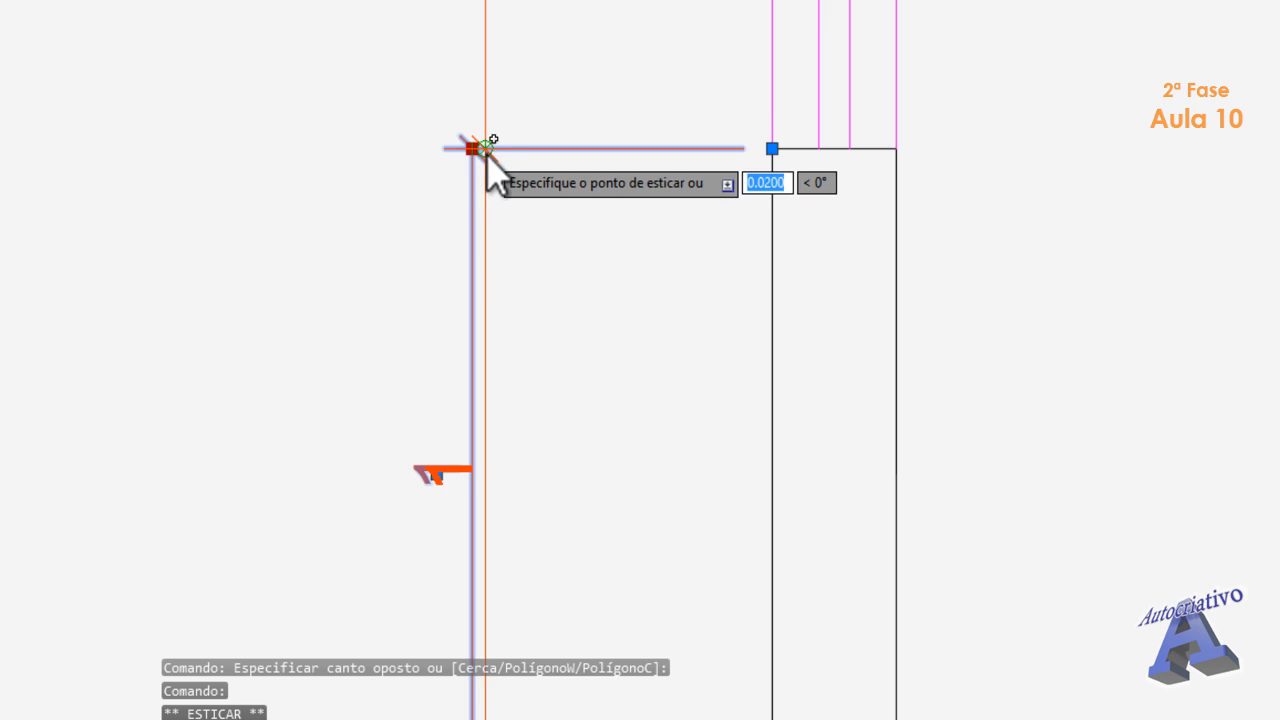
pyautogui.press('Escape')
# - Turn on the lineweight display to examine the walls beside their dimensions, and turn it off again
pyautogui.scroll(-4, 629, 400)
pyautogui.moveTo(650, 474)
pyautogui.mouseDown(button='middle')
pyautogui.moveTo(609, 372)
pyautogui.moveTo(538, 388)
pyautogui.mouseUp(button='middle')
pyautogui.scroll(-5, 593, 371)
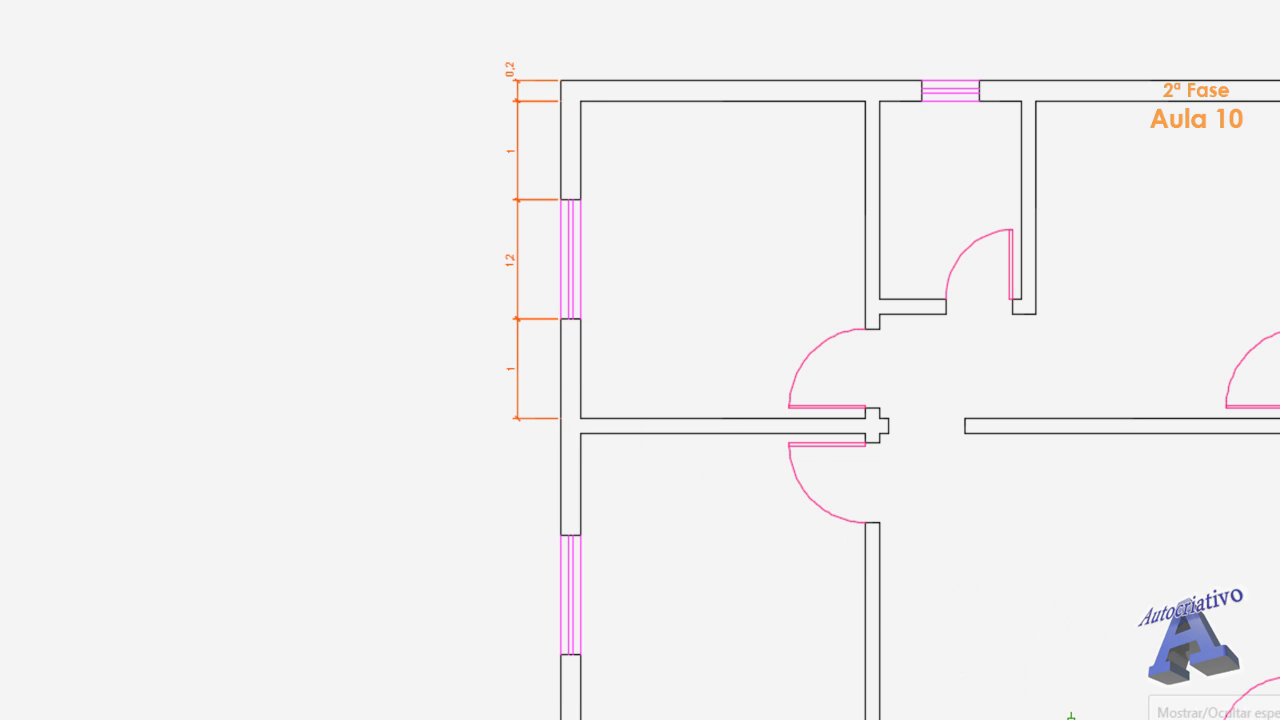
pyautogui.click(1160, 719)
pyautogui.scroll(2, 624, 488)
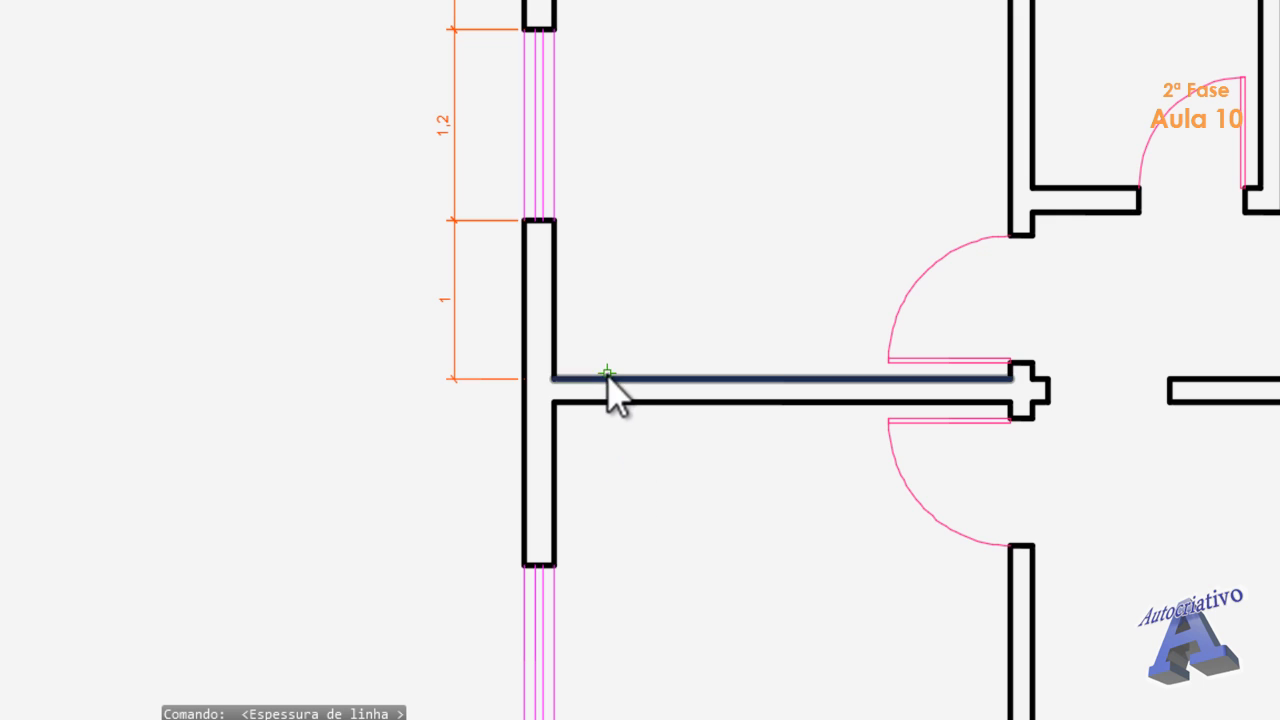
pyautogui.scroll(2, 607, 375)
pyautogui.moveTo(454, 343); pyautogui.dragTo(575, 550, button='middle')
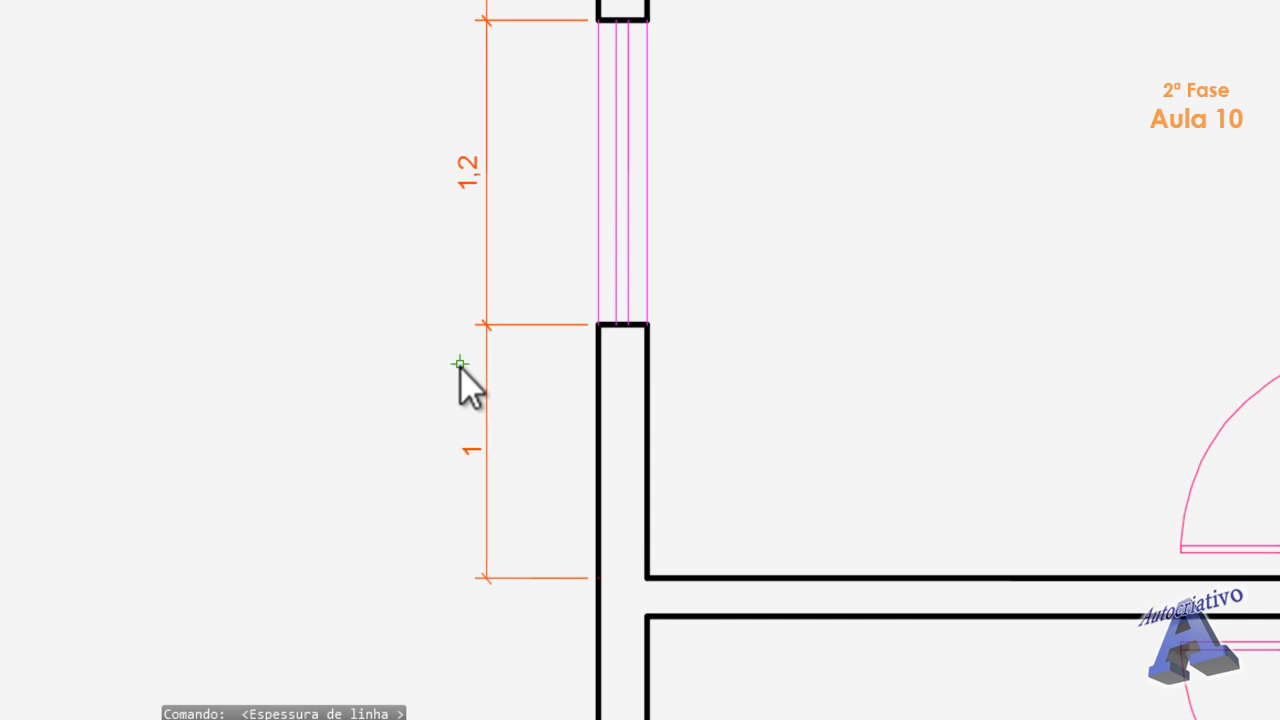
pyautogui.scroll(-2, 512, 360)
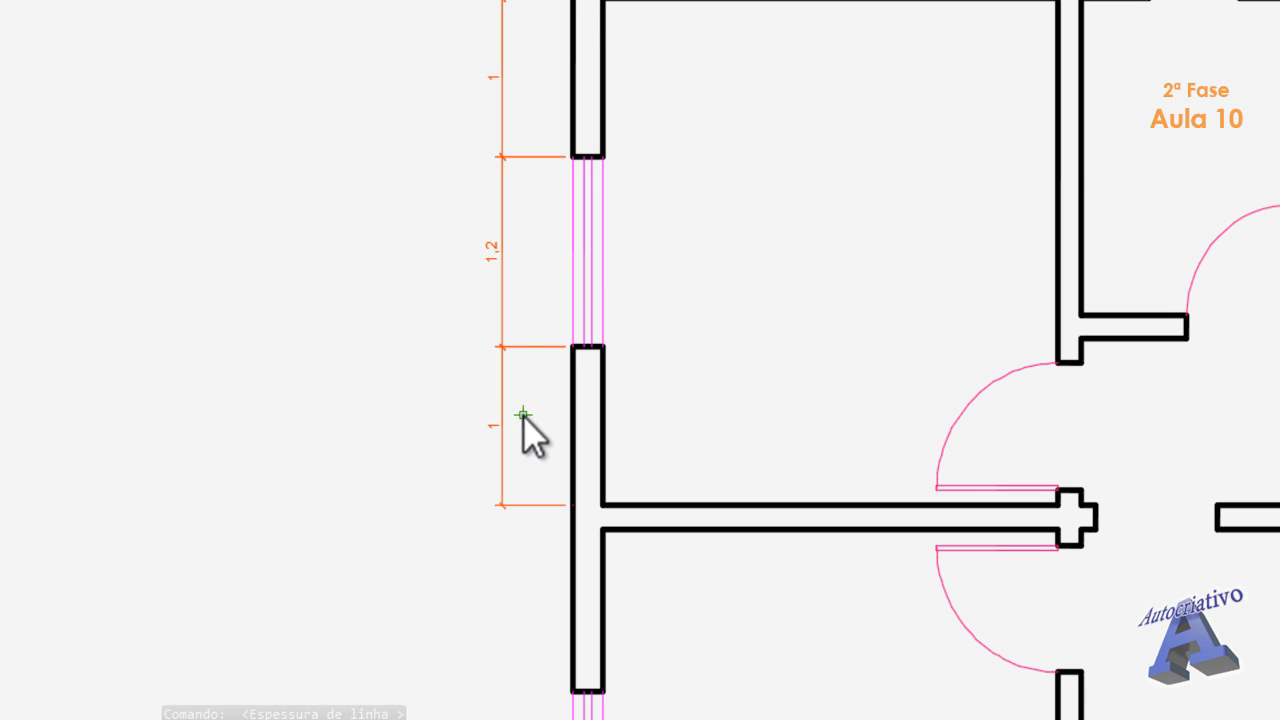
pyautogui.moveTo(543, 466); pyautogui.dragTo(526, 300, button='middle')
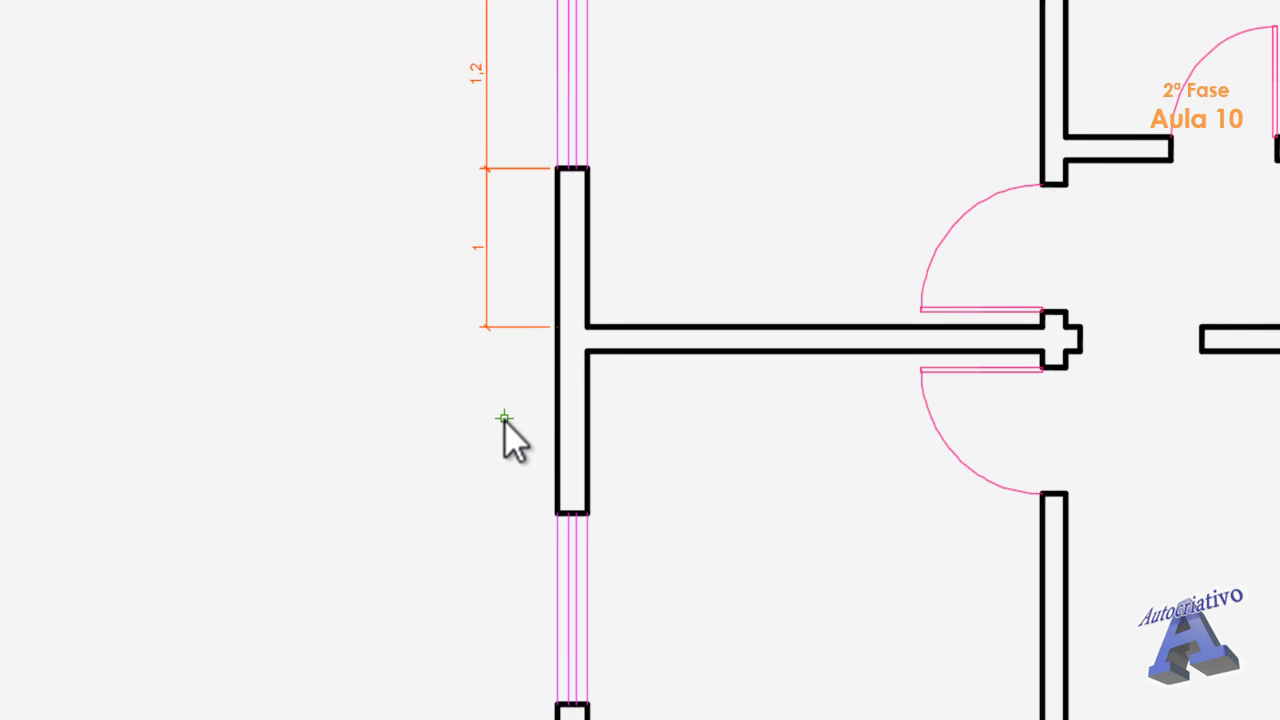
pyautogui.click(1070, 716)
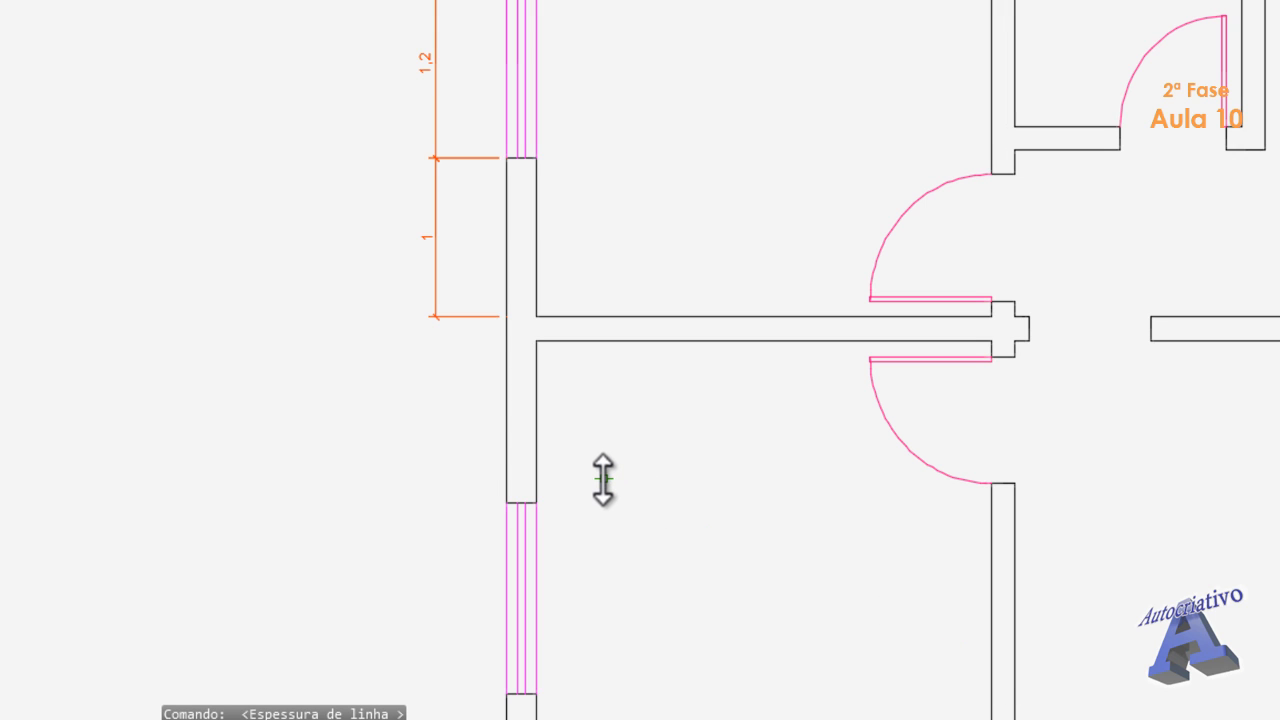
# - Add a linear dimension of the interior wall's thickness at the outer wall, aligned with the vertical dimension chain
pyautogui.write('dli')
pyautogui.press('Return')
pyautogui.scroll(2, 505, 350)
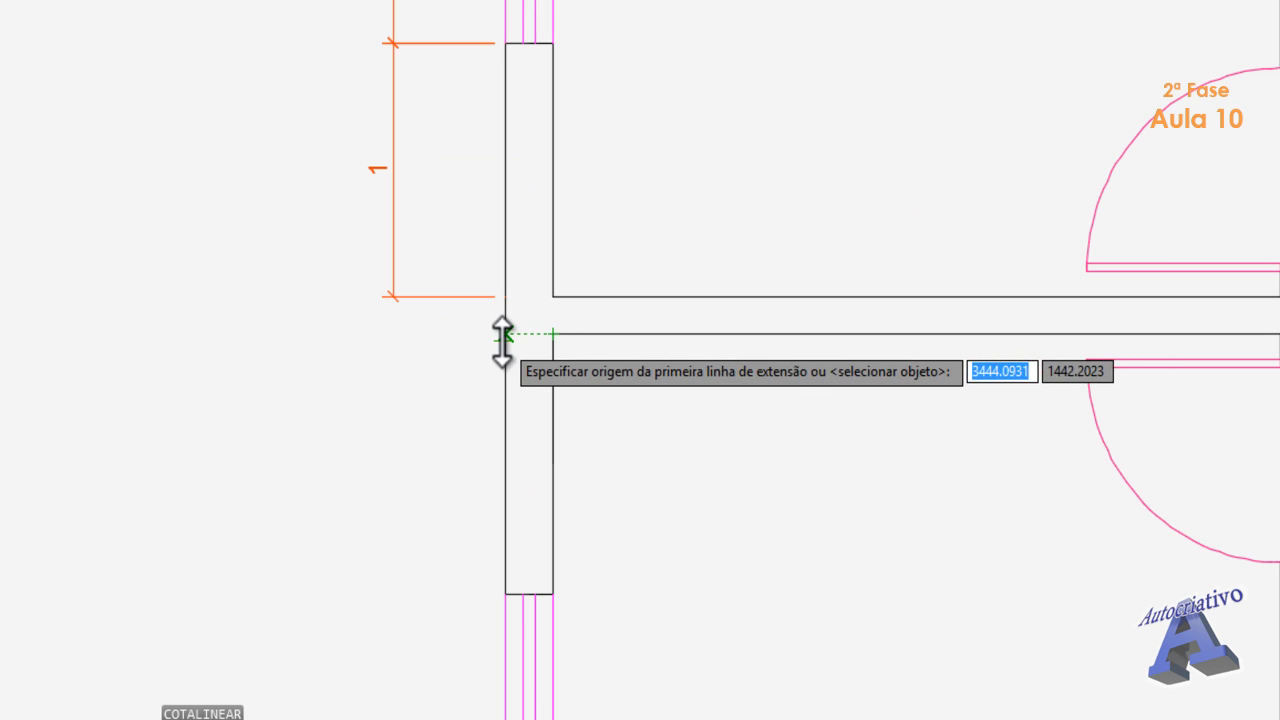
pyautogui.click(503, 334)
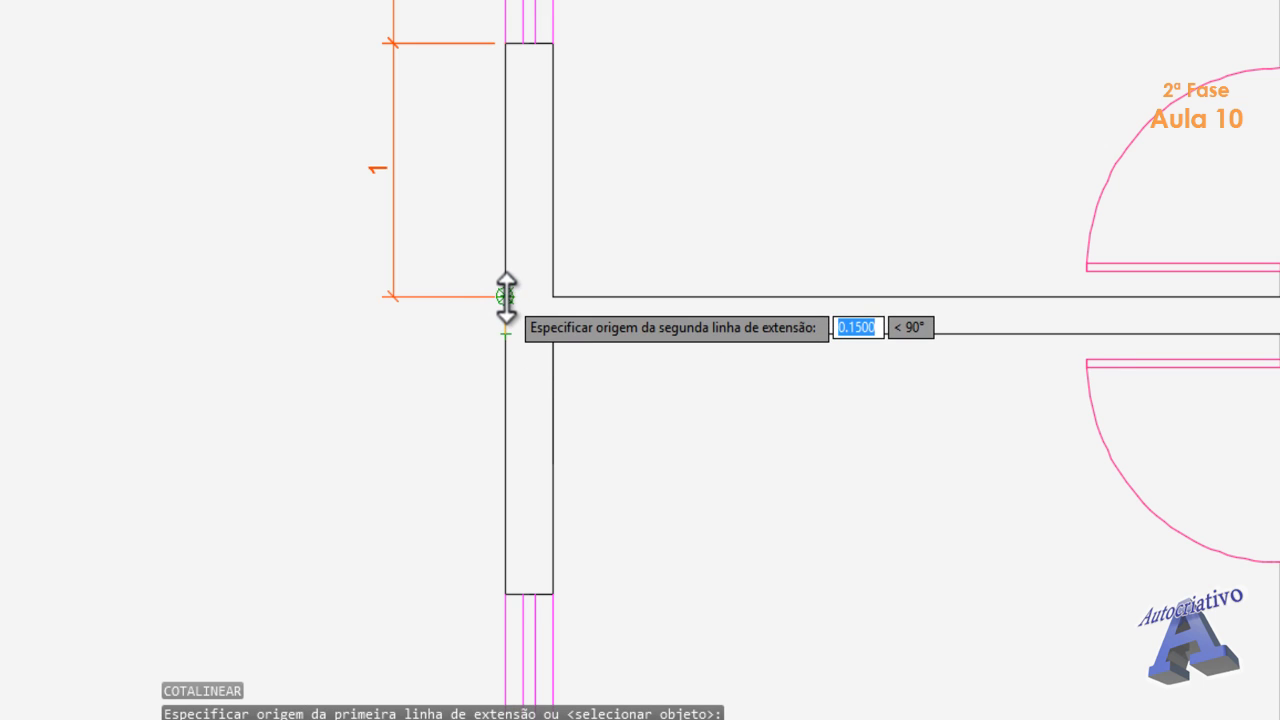
pyautogui.click(505, 296)
pyautogui.scroll(3, 423, 309)
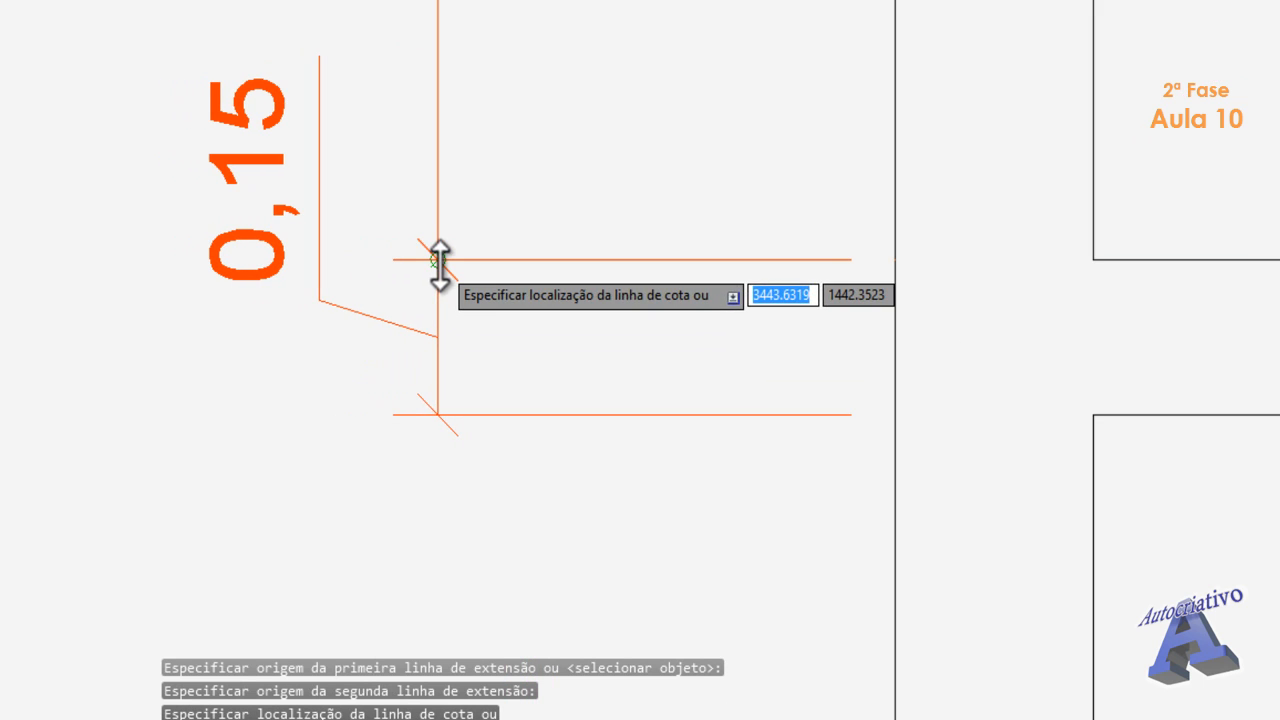
pyautogui.click(429, 272)
# - Add a linear dimension from the interior wall's lower face to the lower window's upper end, aligned with the chain
pyautogui.scroll(-2, 404, 305)
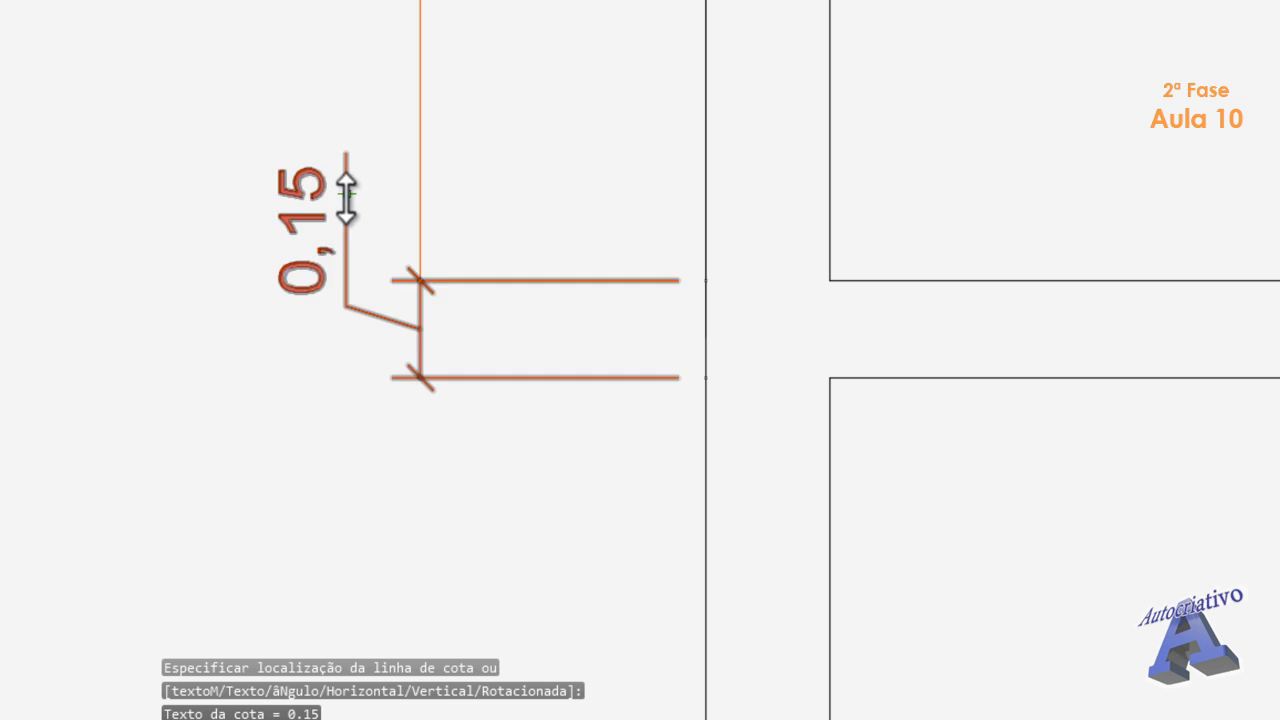
pyautogui.scroll(-3, 380, 345)
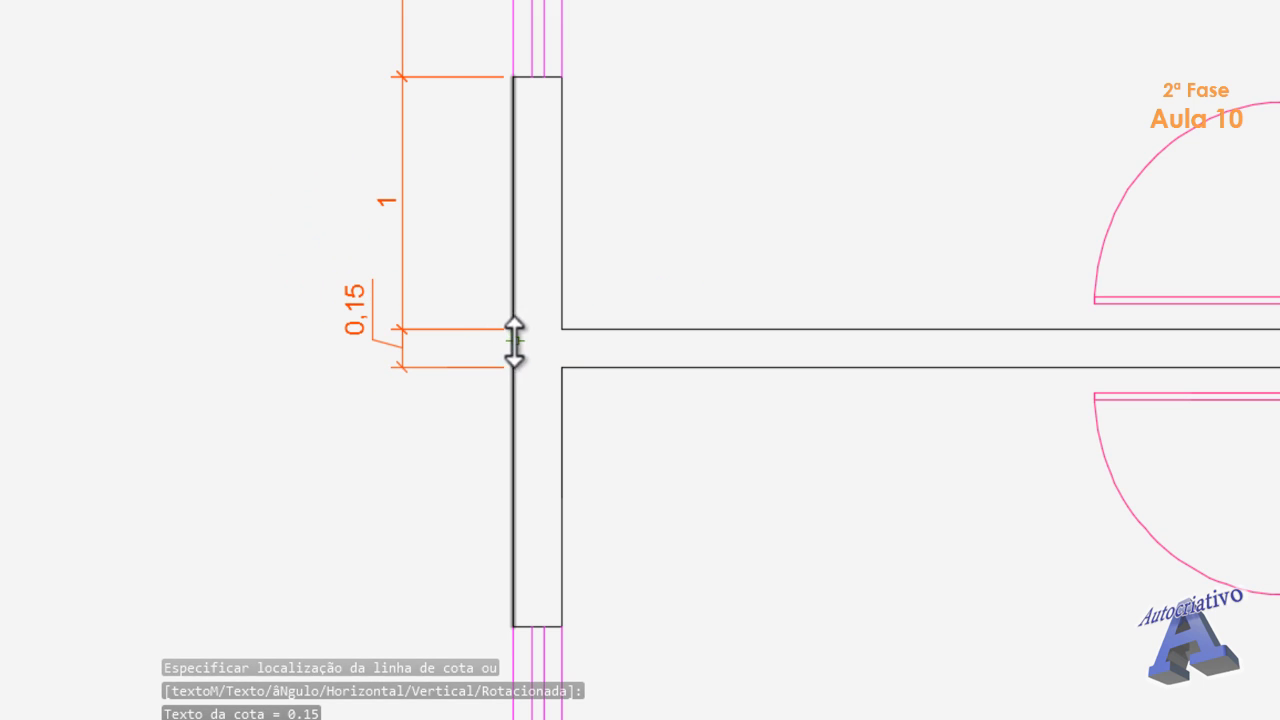
pyautogui.scroll(-2, 500, 420)
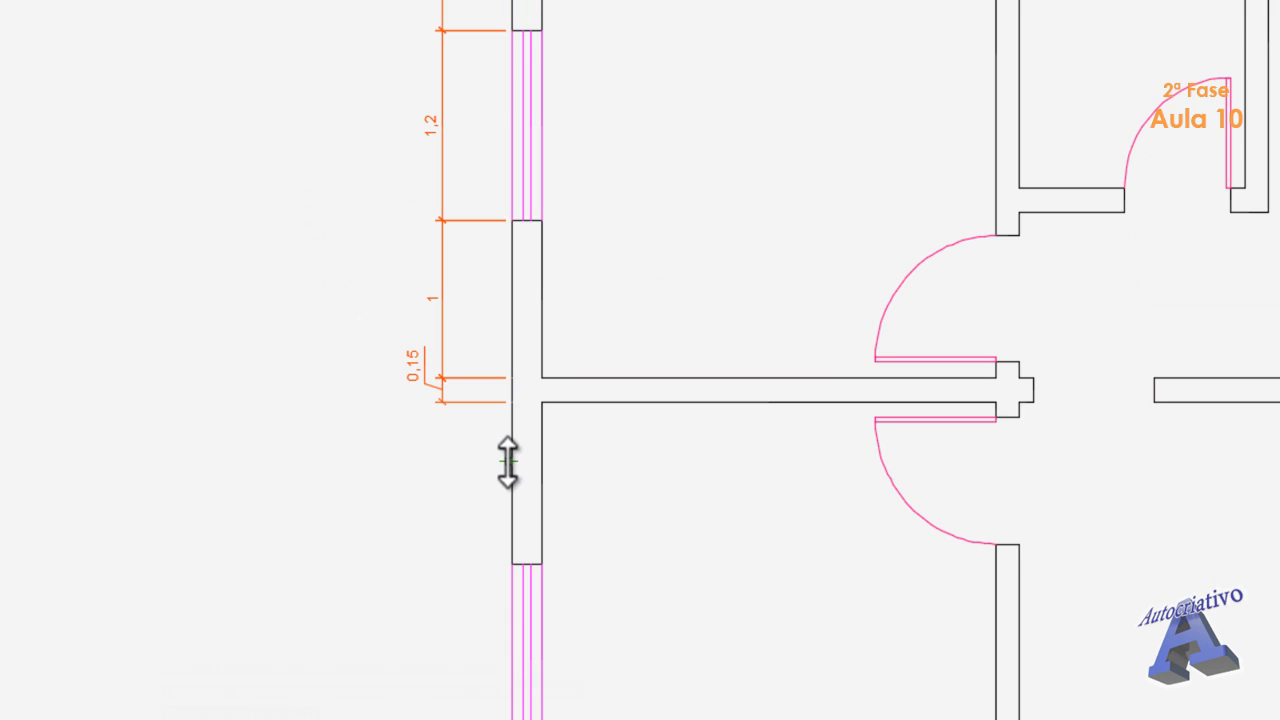
pyautogui.moveTo(474, 466); pyautogui.dragTo(509, 317, button='middle')
pyautogui.press('Return')
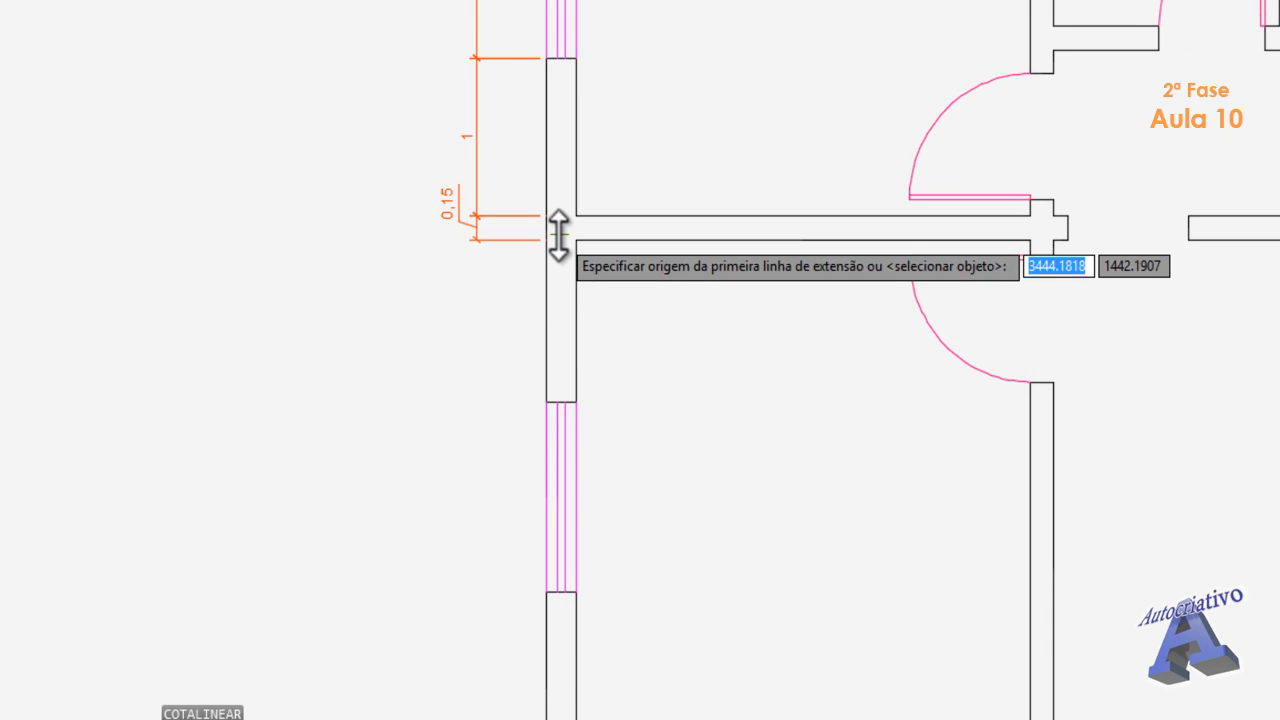
pyautogui.click(546, 240)
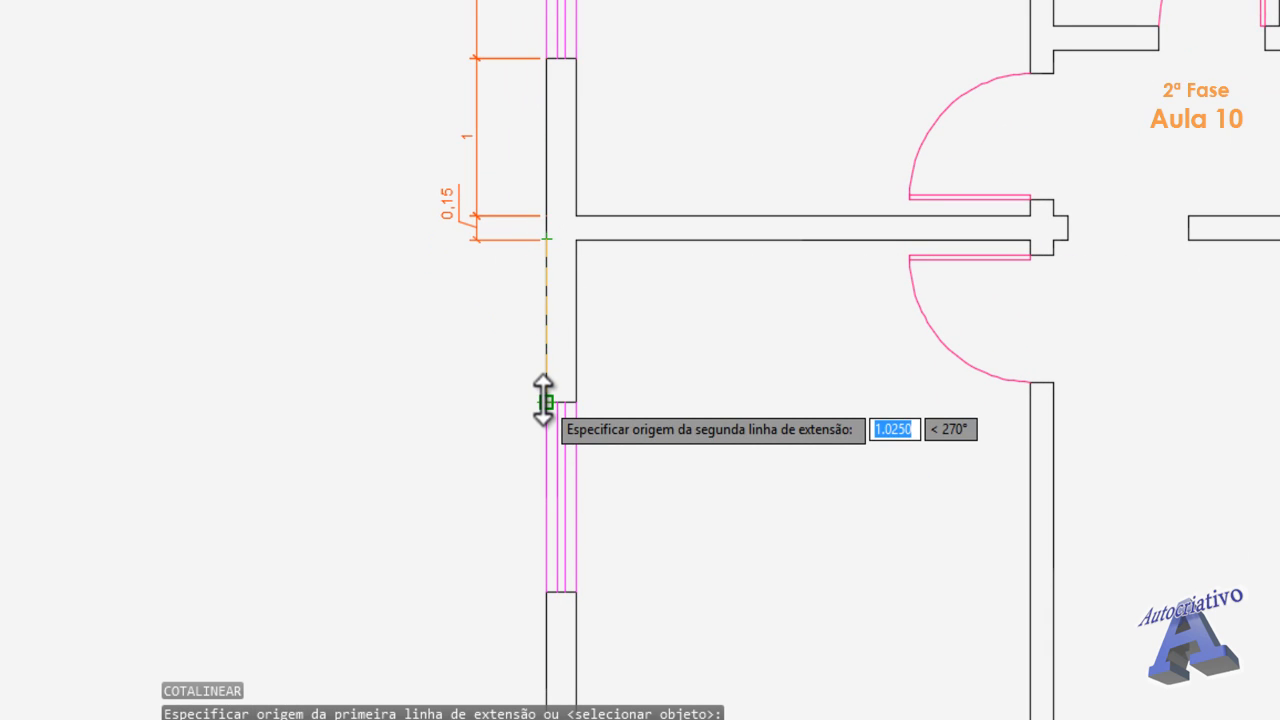
pyautogui.click(546, 401)
pyautogui.scroll(3, 480, 290)
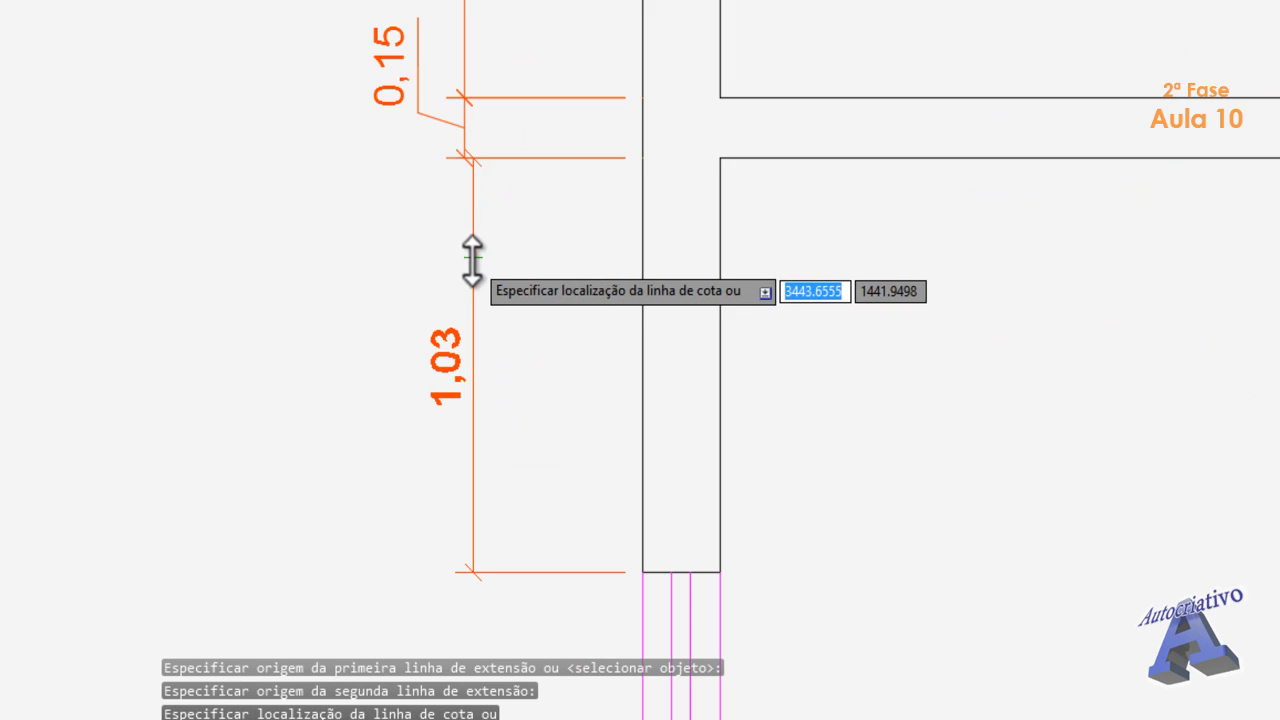
pyautogui.click(458, 160)
# - Add a linear dimension across the lower window's full opening, aligned with the vertical dimension chain
pyautogui.scroll(-3, 509, 400)
pyautogui.moveTo(509, 403); pyautogui.dragTo(506, 255, button='middle')
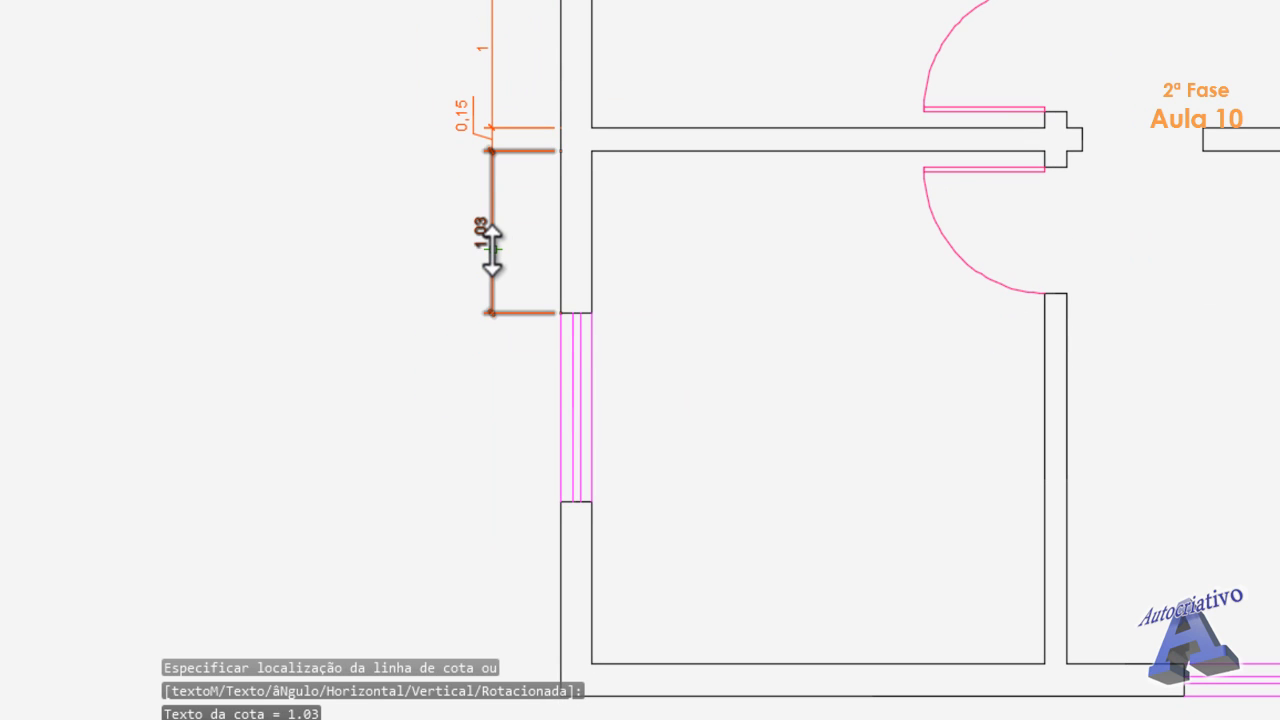
pyautogui.press('Return')
pyautogui.scroll(2, 515, 310)
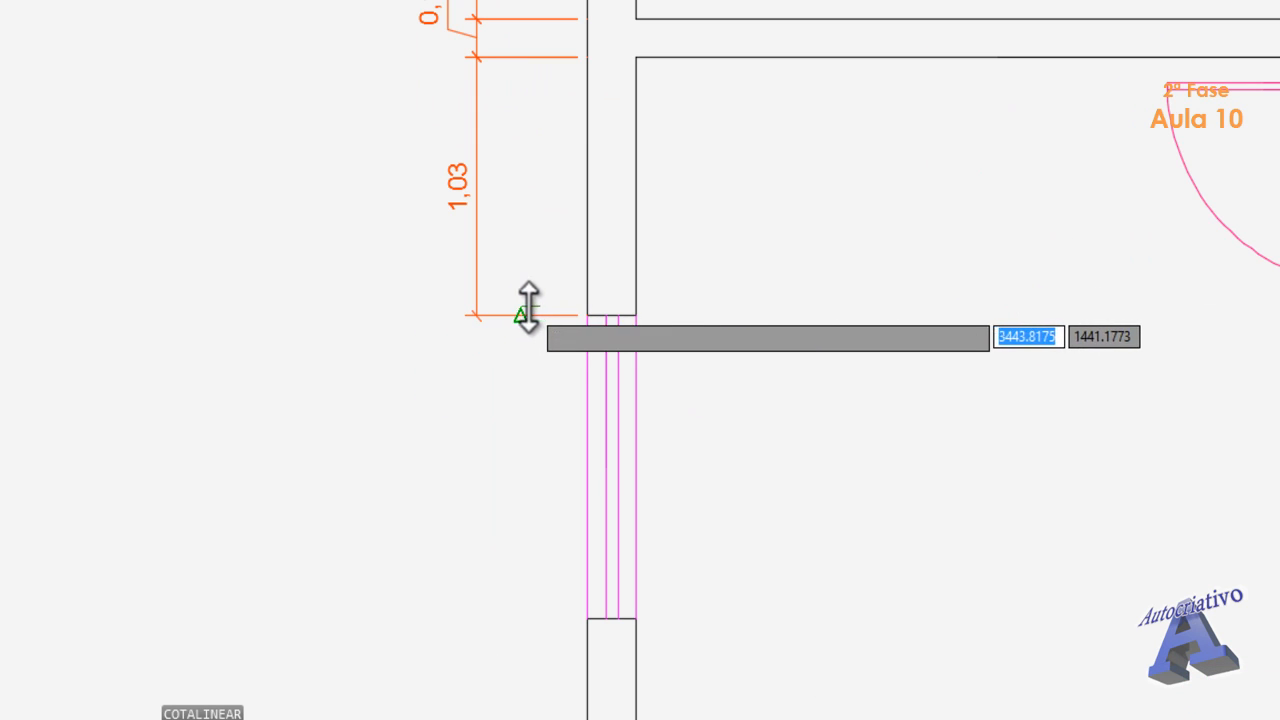
pyautogui.click(588, 314)
pyautogui.moveTo(590, 560); pyautogui.dragTo(594, 386, button='middle')
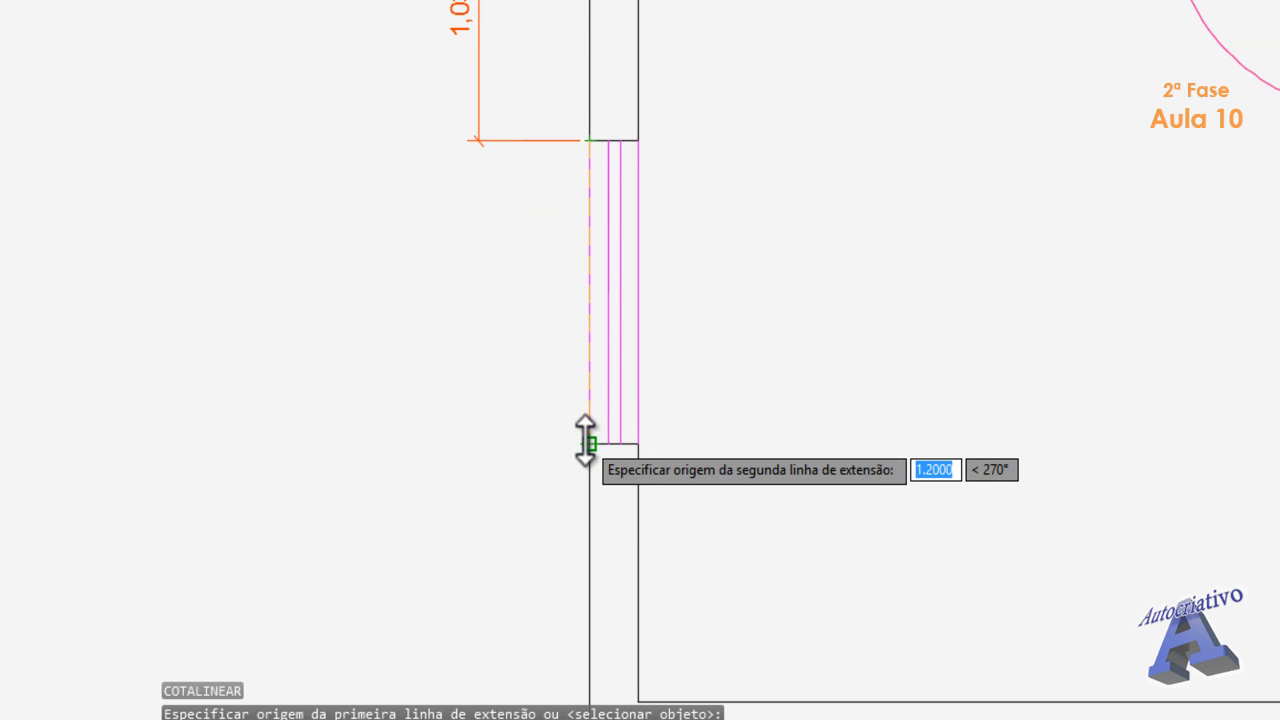
pyautogui.click(587, 440)
pyautogui.moveTo(494, 248); pyautogui.dragTo(520, 380, button='middle')
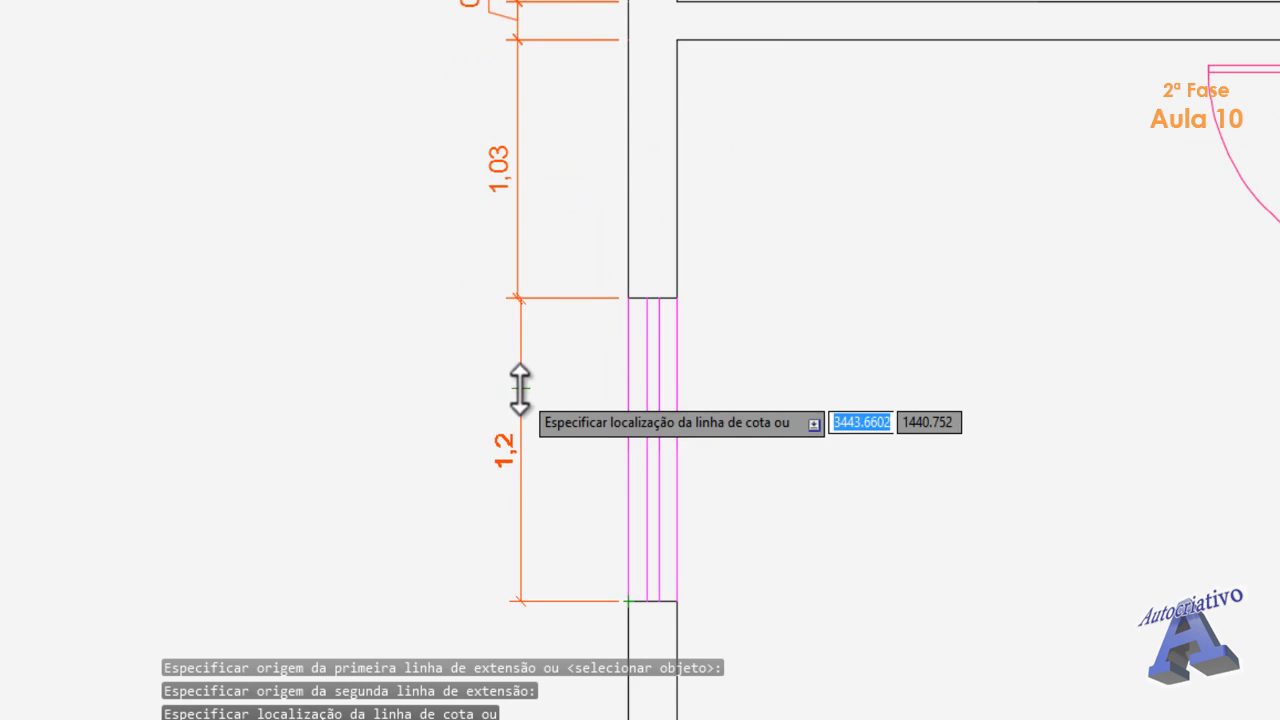
pyautogui.scroll(5, 515, 330)
pyautogui.click(530, 204)
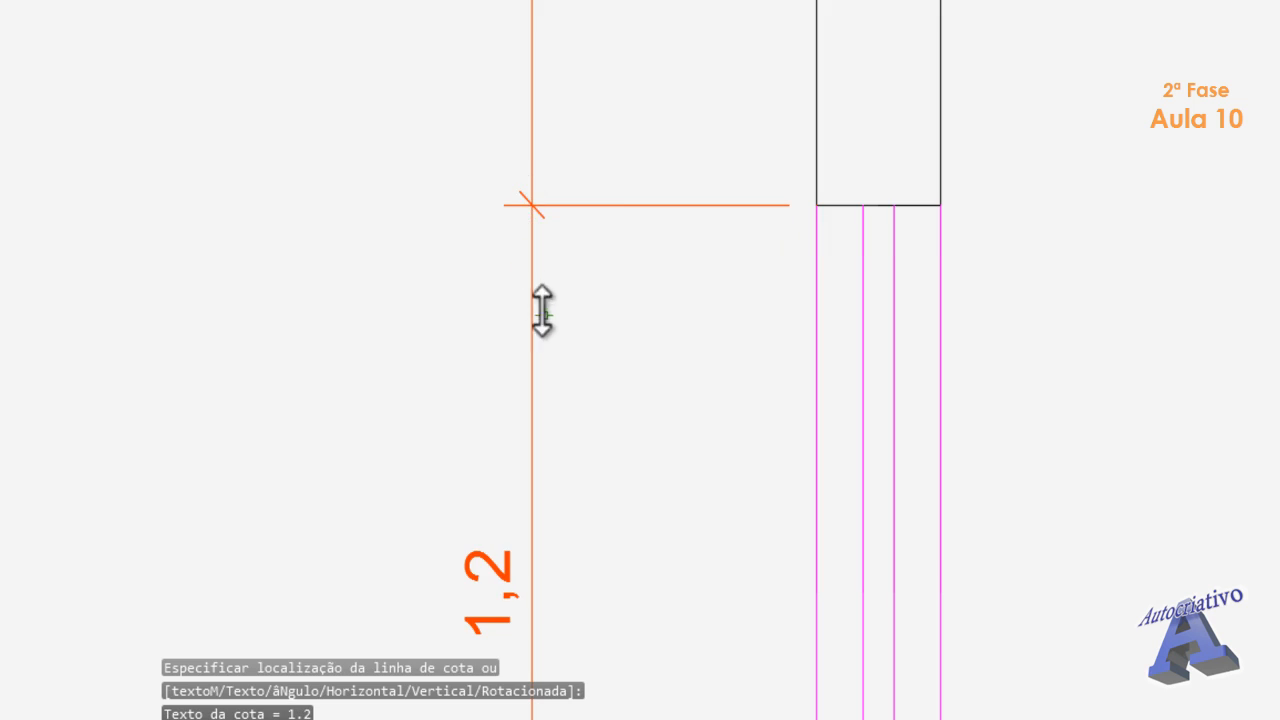
# - Add a linear dimension from the lower window's lower end to the bottom wall's inner face, aligned with the chain
pyautogui.scroll(-5, 555, 340)
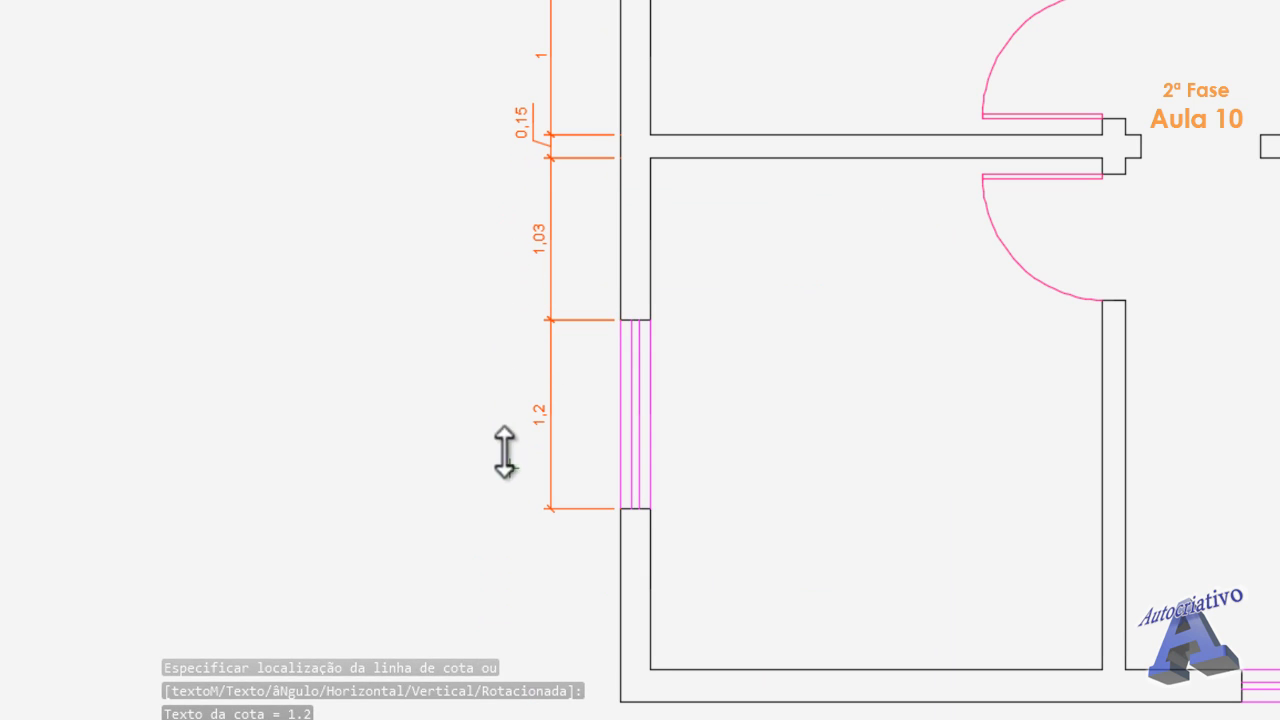
pyautogui.moveTo(563, 563); pyautogui.dragTo(574, 360, button='middle')
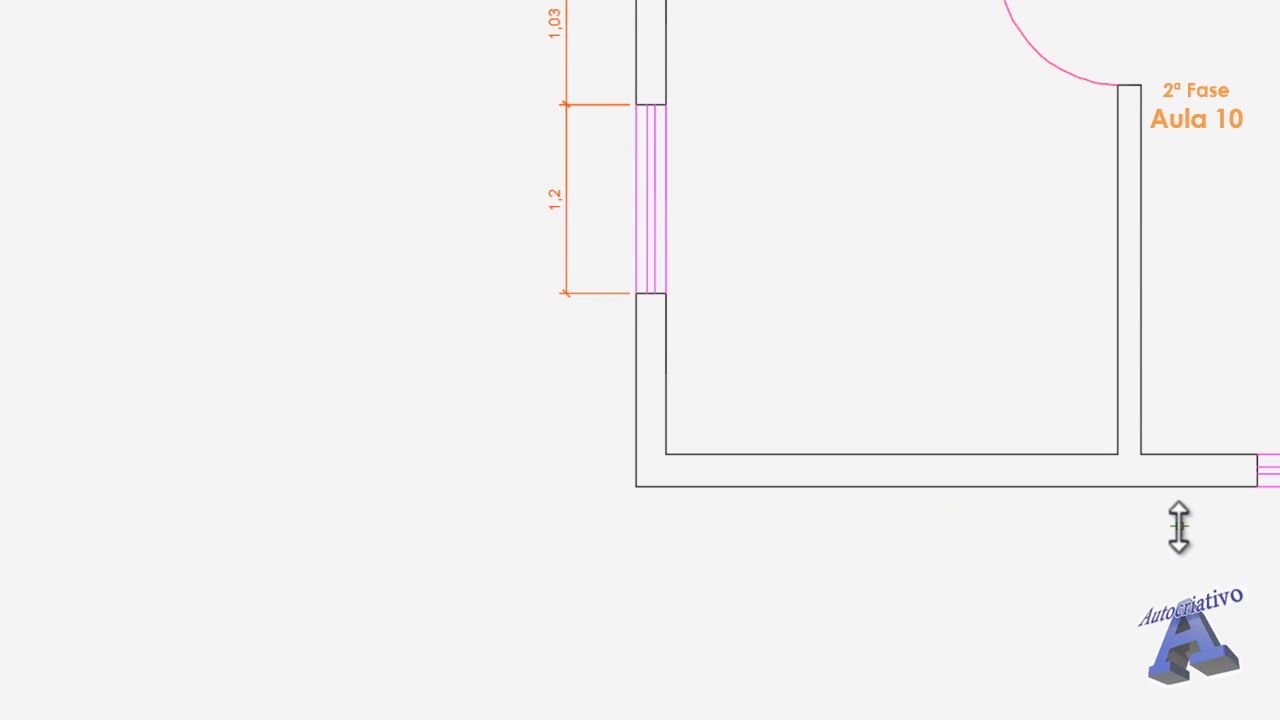
pyautogui.press('Return')
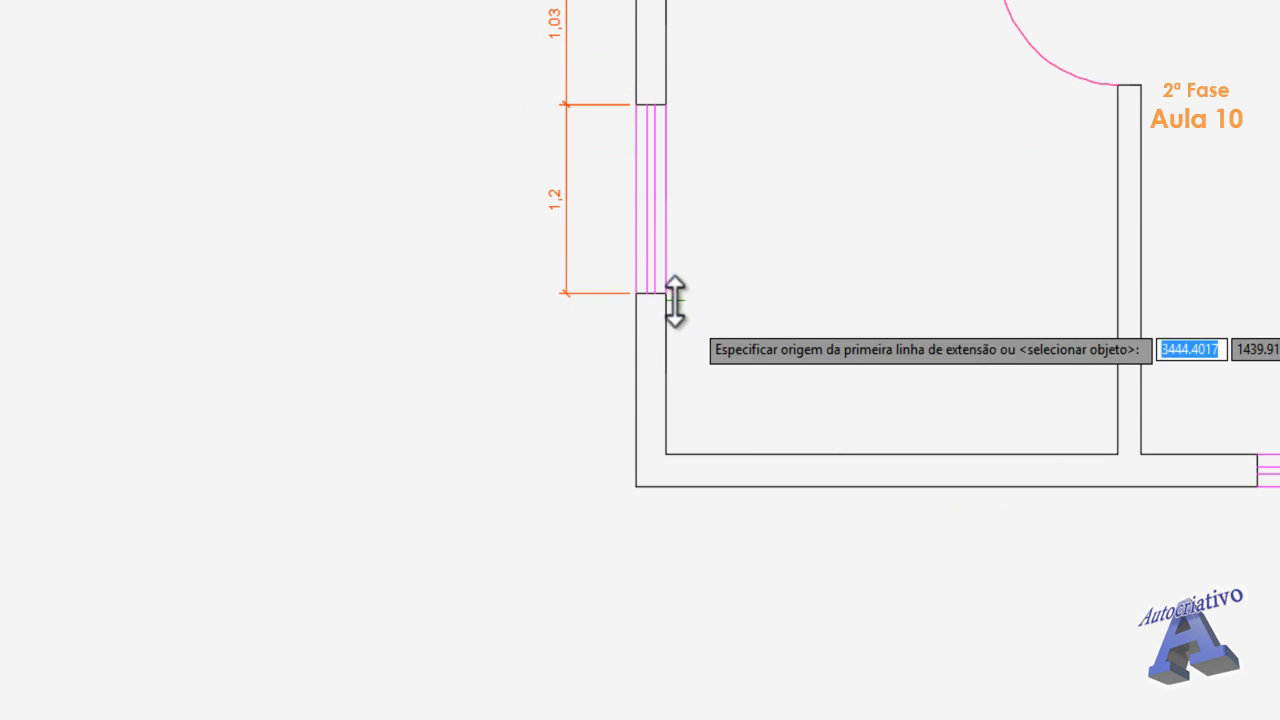
pyautogui.scroll(3, 631, 283)
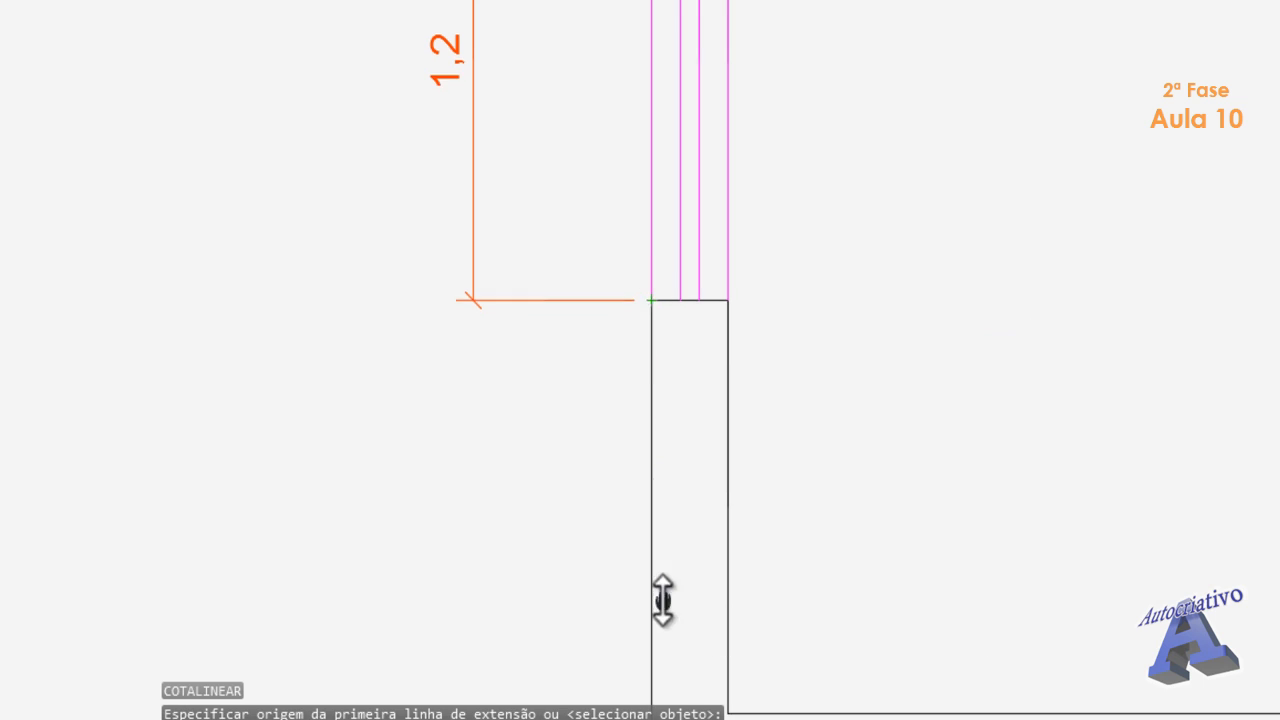
pyautogui.moveTo(663, 600); pyautogui.dragTo(663, 351, button='middle')
pyautogui.click(690, 402)
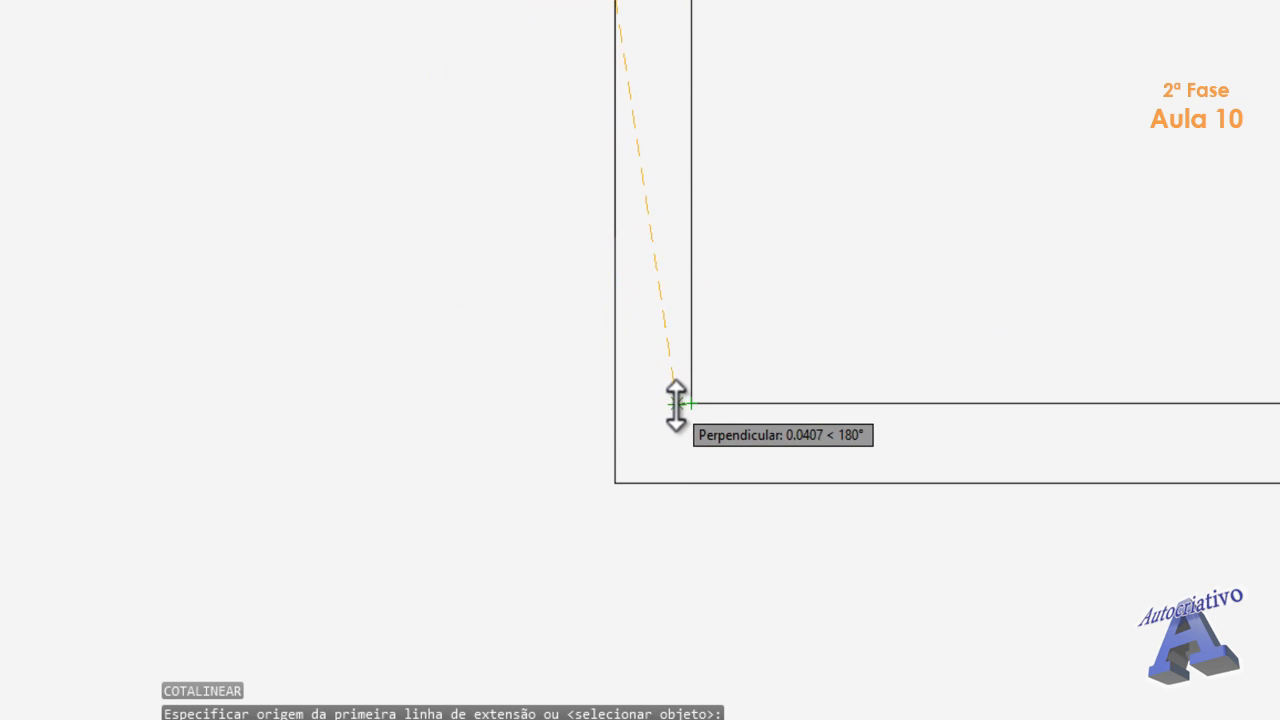
pyautogui.scroll(4, 626, 410)
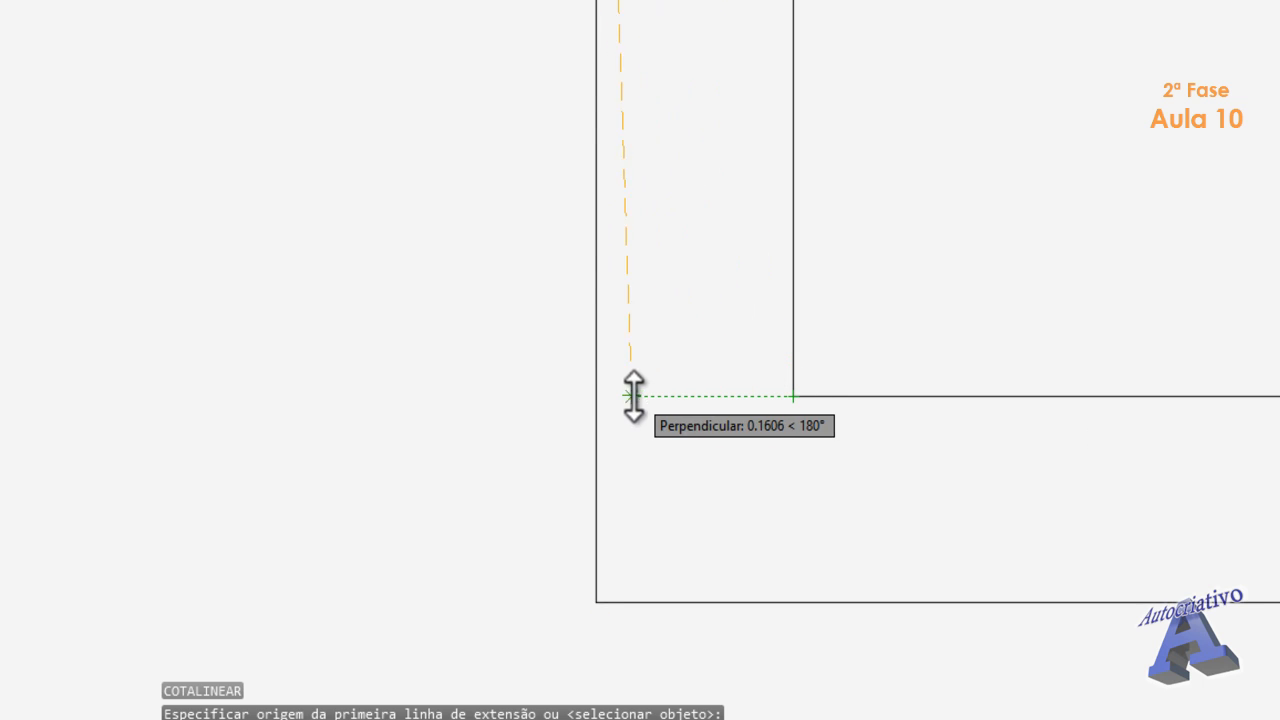
pyautogui.click(596, 397)
pyautogui.scroll(-4, 597, 391)
pyautogui.moveTo(503, 309); pyautogui.dragTo(586, 494, button='middle')
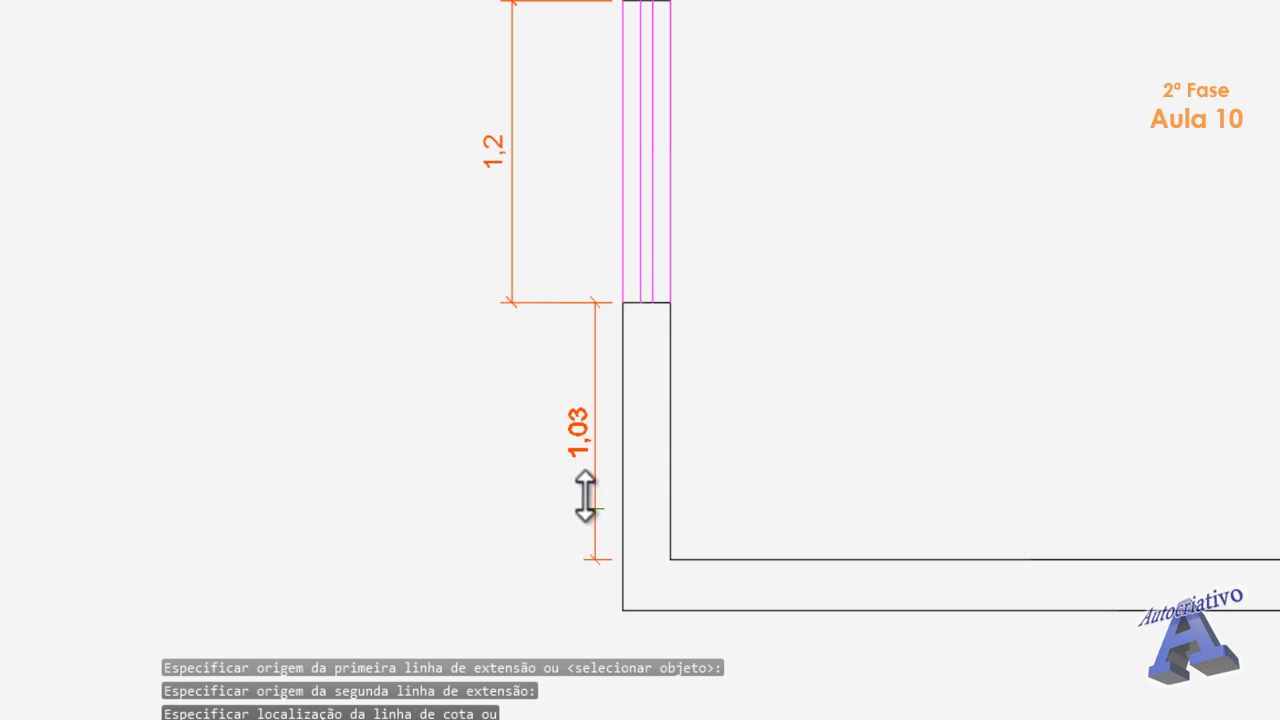
pyautogui.scroll(5, 512, 310)
pyautogui.click(526, 270)
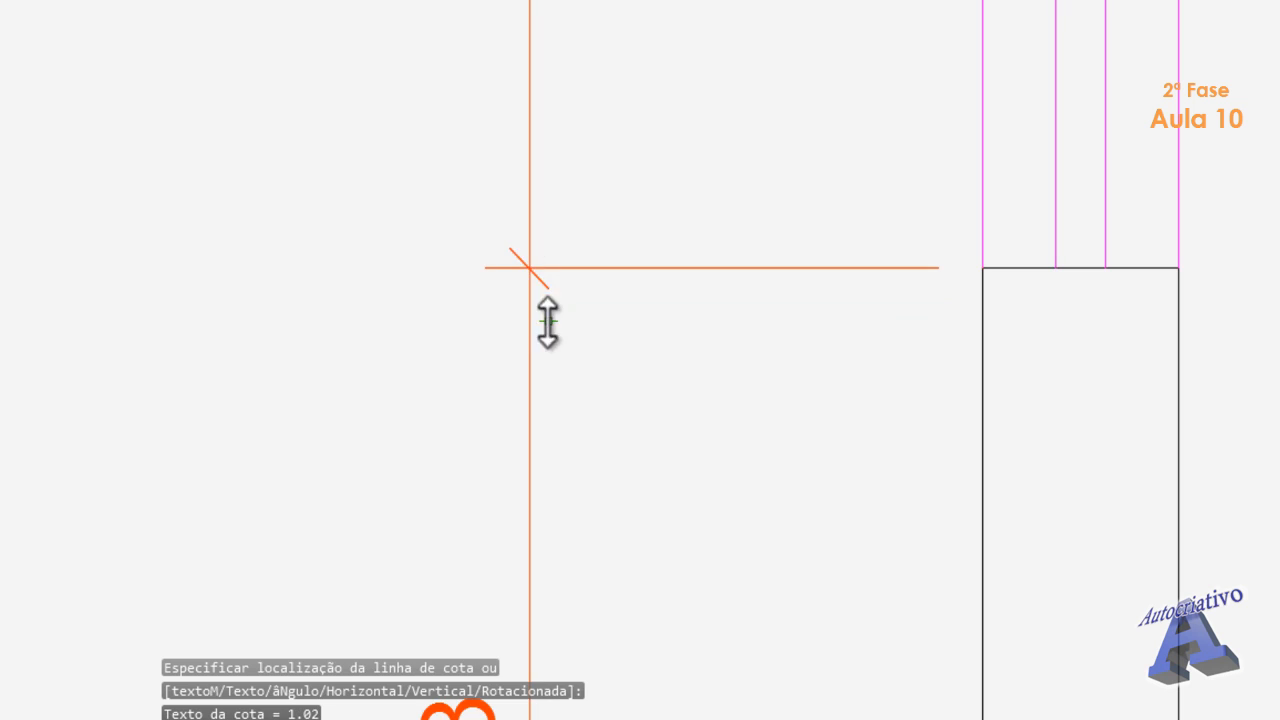
# - Add a linear dimension of the bottom wall's thickness at the outer corner, aligned with the vertical dimension chain
pyautogui.scroll(-4, 696, 470)
pyautogui.moveTo(696, 470); pyautogui.dragTo(678, 287, button='middle')
pyautogui.press('Return')
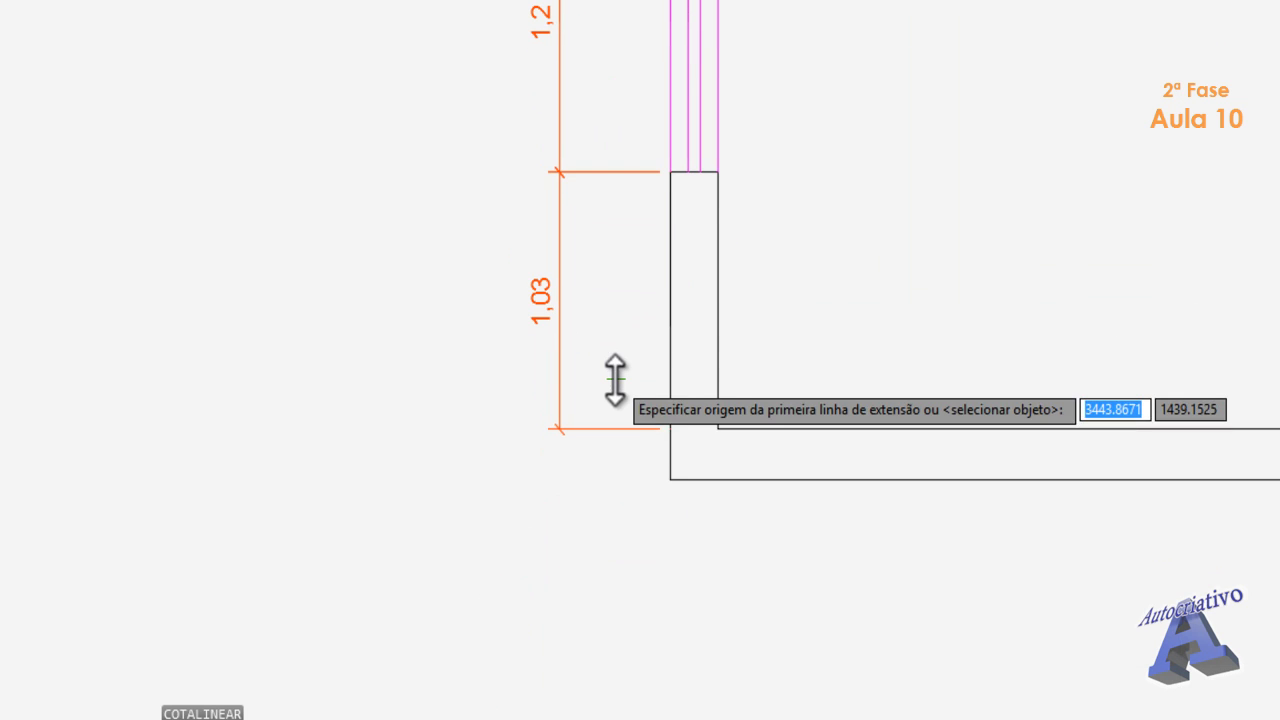
pyautogui.scroll(4, 614, 380)
pyautogui.moveTo(688, 517); pyautogui.dragTo(660, 357, button='middle')
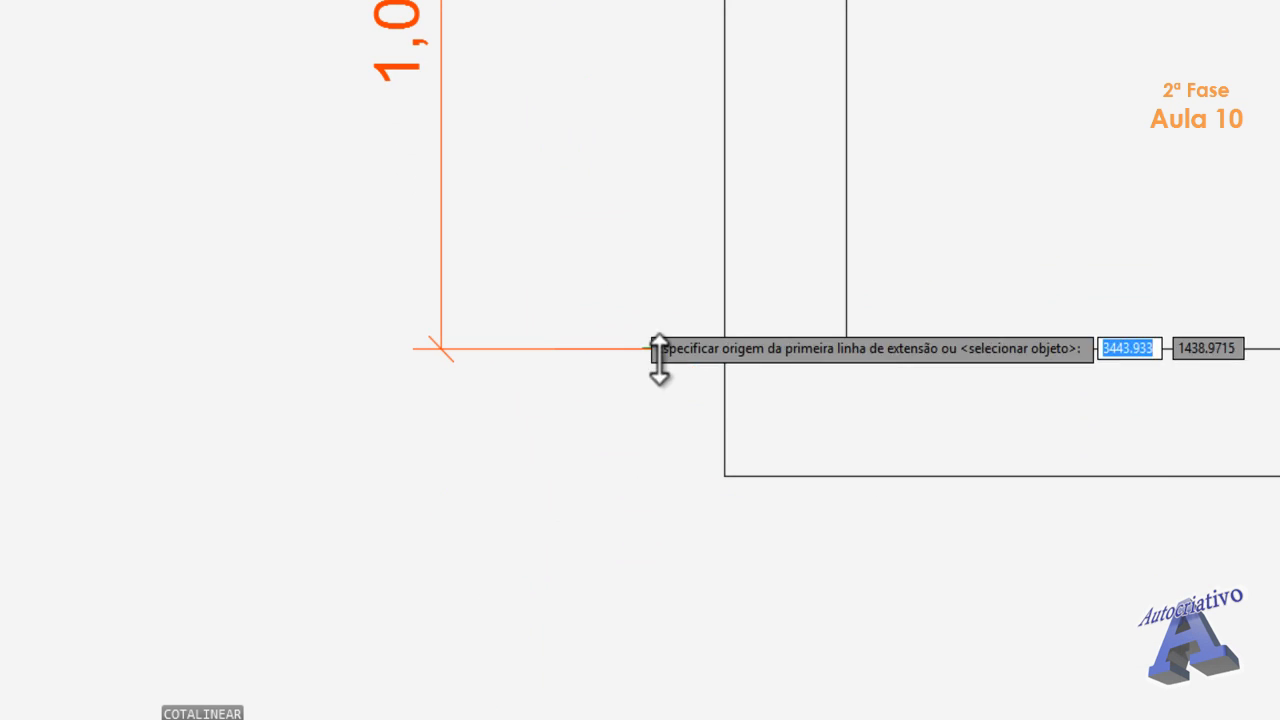
pyautogui.click(725, 477)
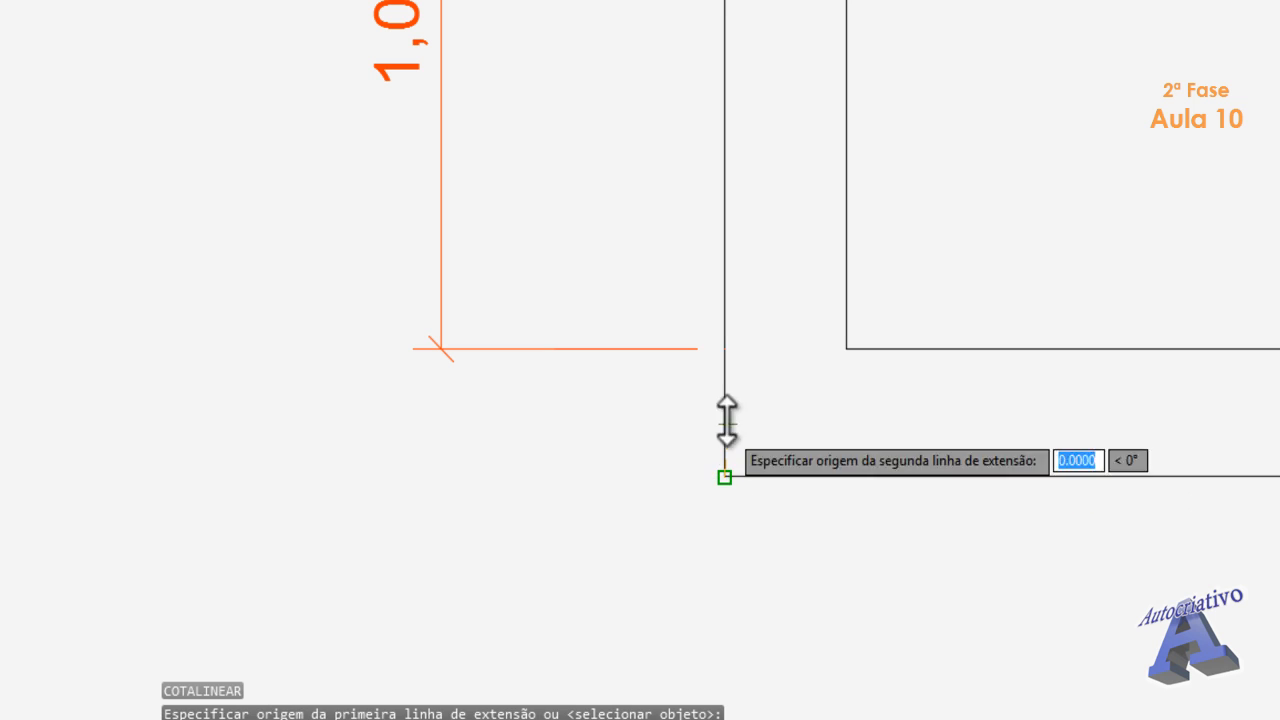
pyautogui.click(725, 349)
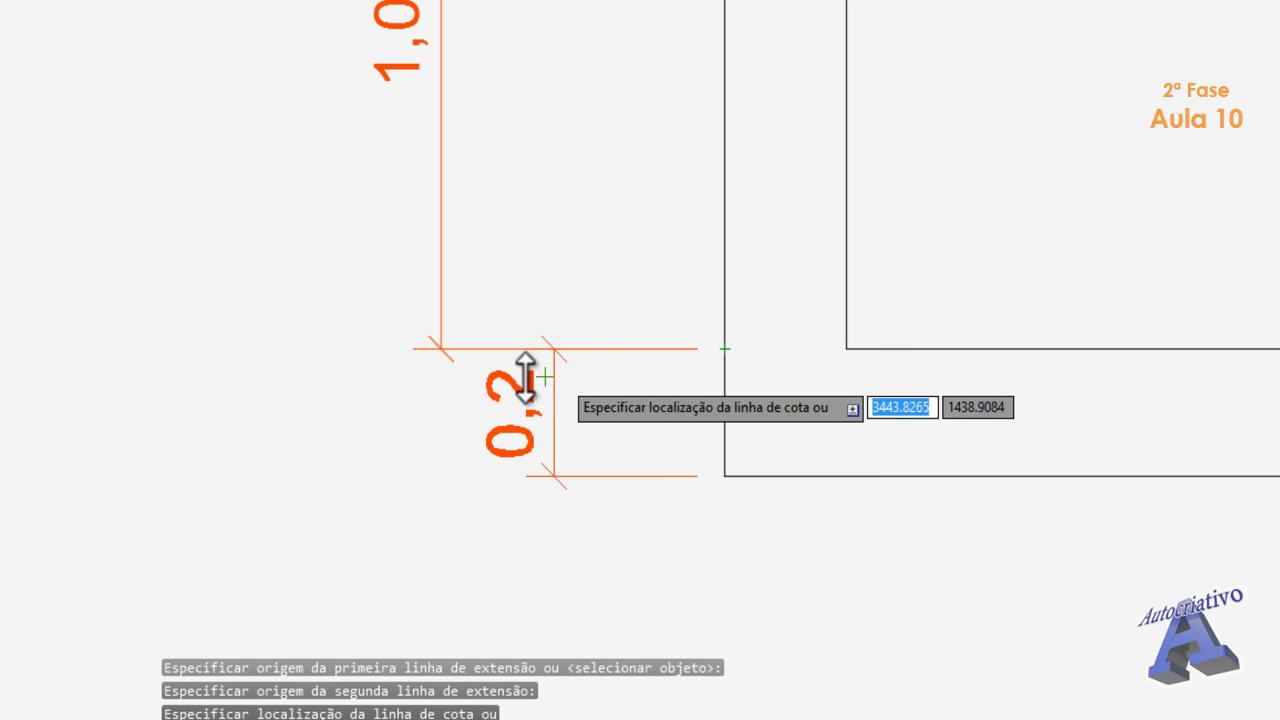
pyautogui.click(441, 349)
pyautogui.scroll(-5, 443, 349)
pyautogui.scroll(-3, 500, 305)
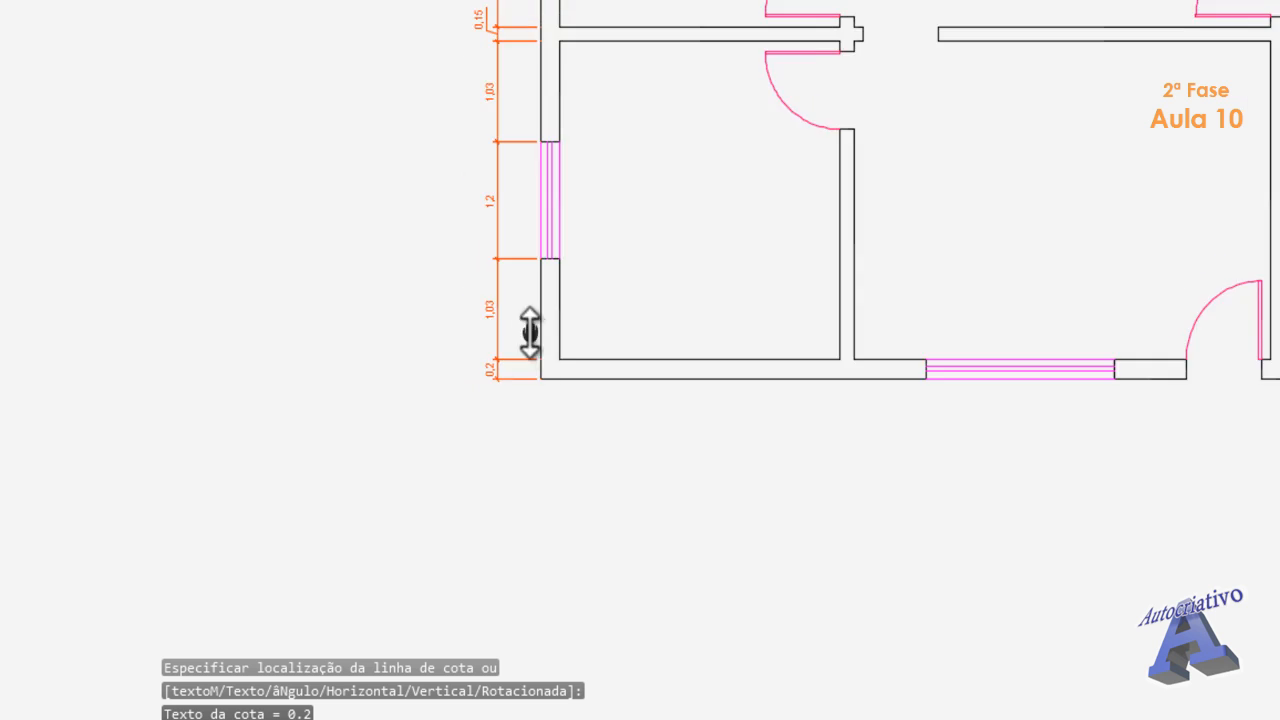
# - Add a linear dimension of the upper room's full inner height in a second column outside the existing chain
pyautogui.moveTo(526, 329); pyautogui.dragTo(683, 537, button='middle')
pyautogui.scroll(1, 541, 349)
pyautogui.moveTo(541, 349); pyautogui.dragTo(524, 491, button='middle')
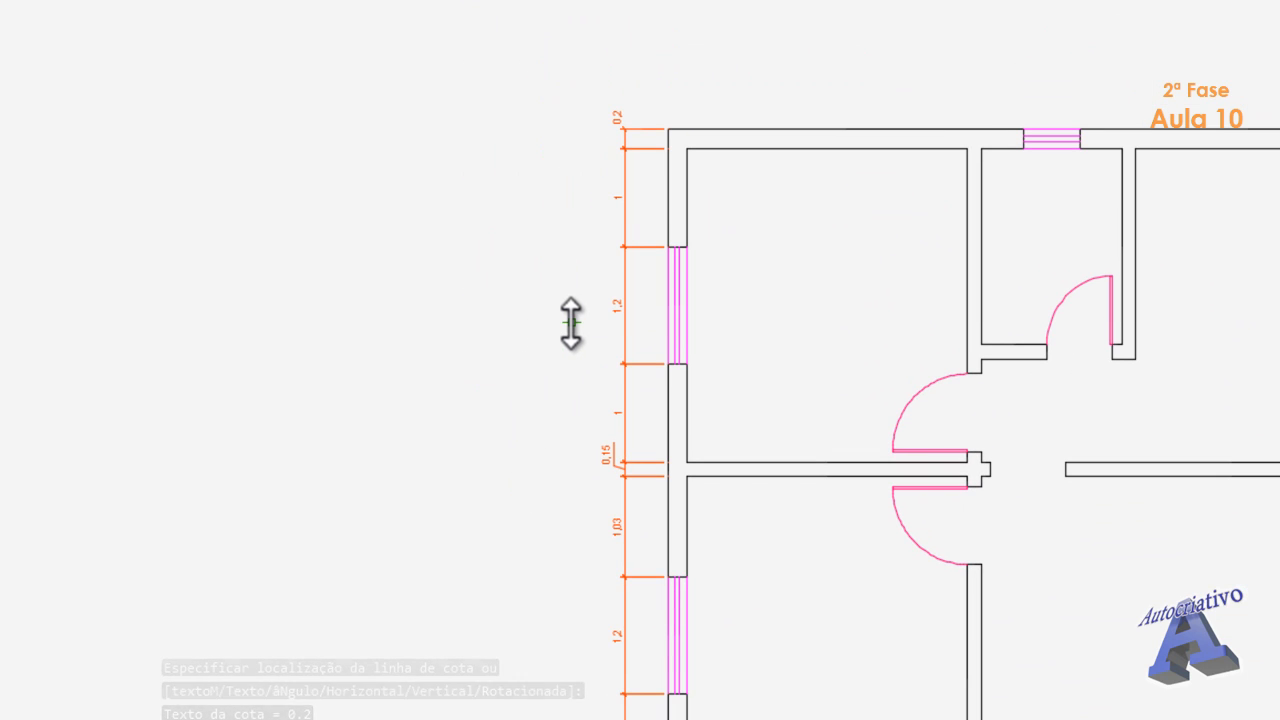
pyautogui.press('space')
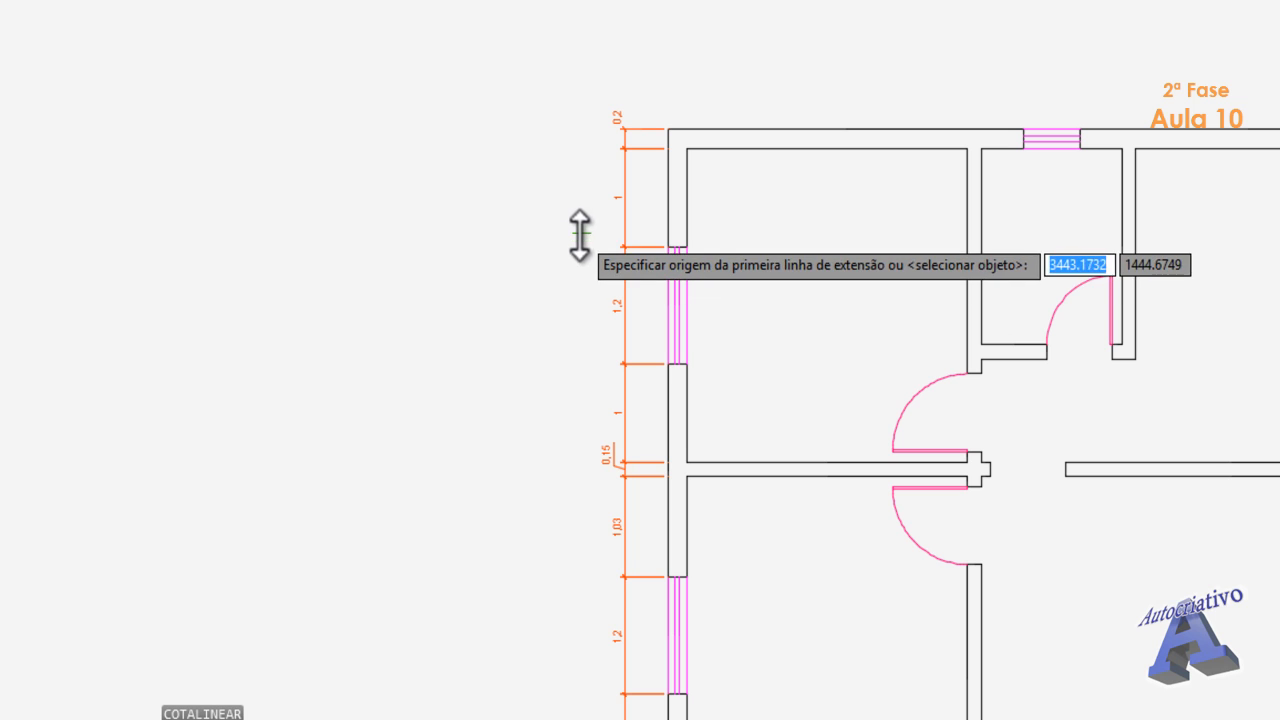
pyautogui.scroll(4, 580, 234)
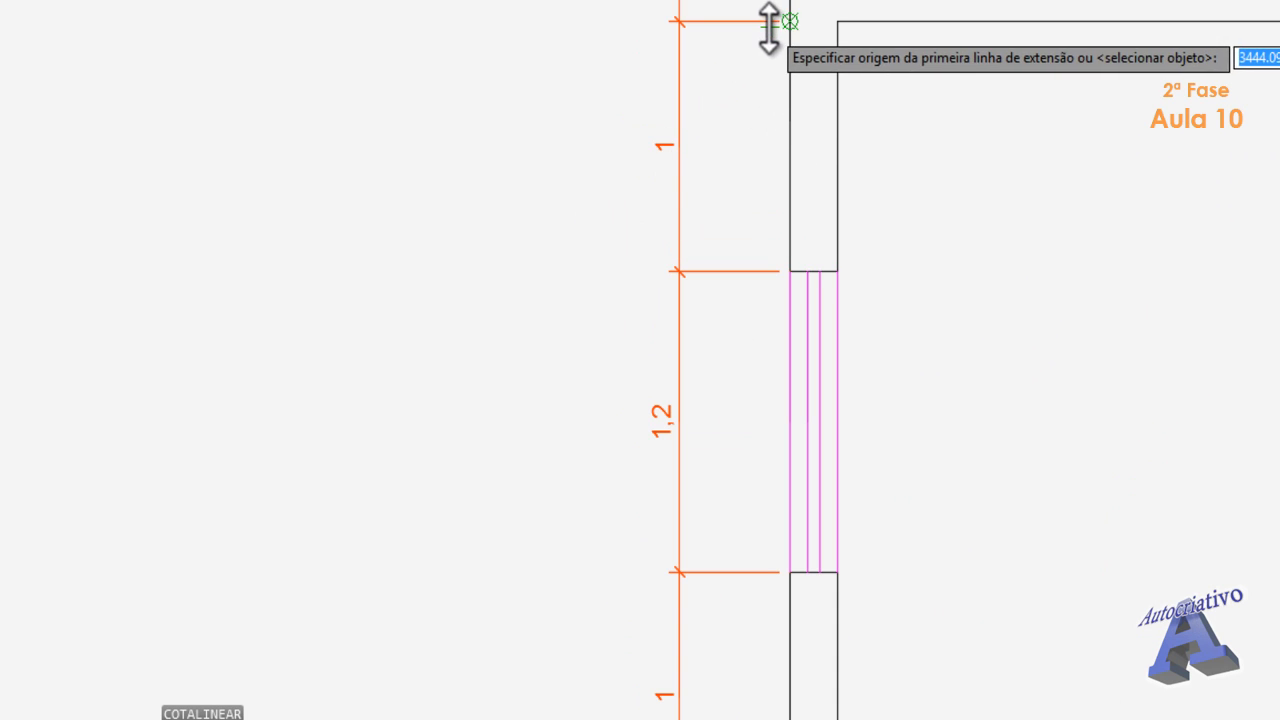
pyautogui.moveTo(775, 328); pyautogui.dragTo(691, 30, button='middle')
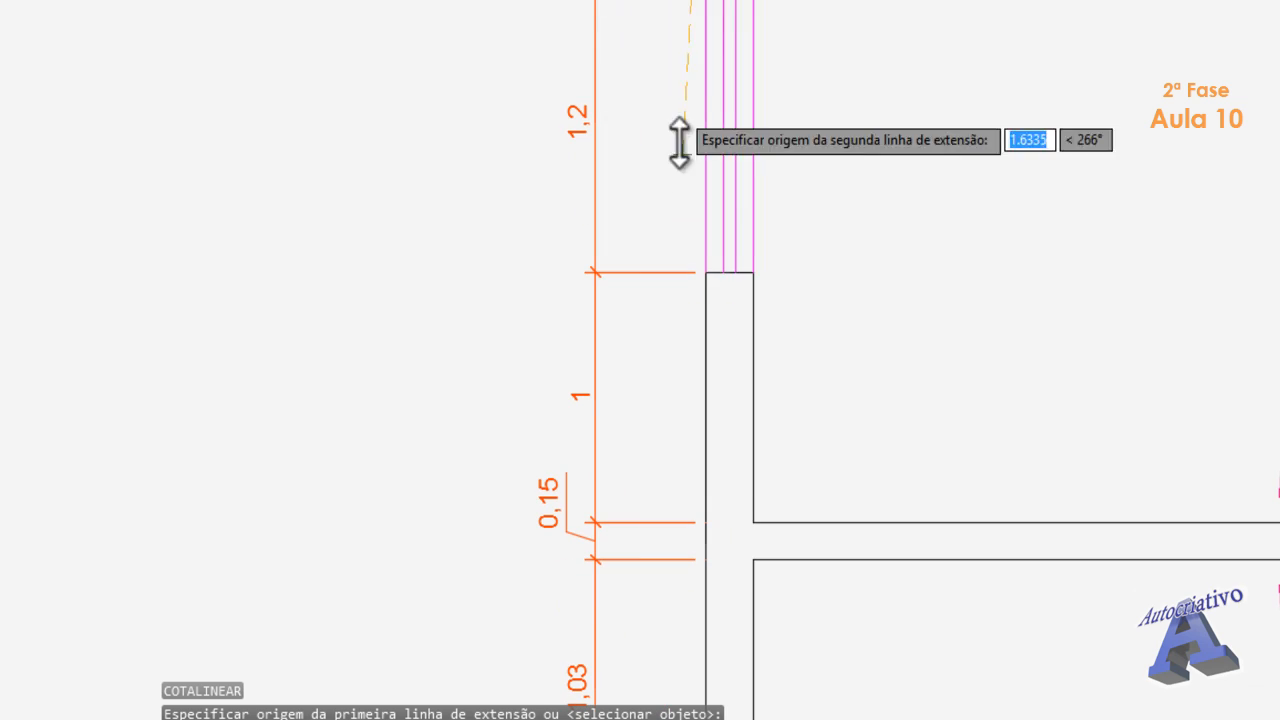
pyautogui.click(704, 522)
pyautogui.scroll(-3, 563, 457)
pyautogui.moveTo(506, 400)
pyautogui.mouseDown(button='middle')
pyautogui.moveTo(560, 509)
pyautogui.moveTo(526, 380)
pyautogui.mouseUp(button='middle')
pyautogui.click(558, 502)
# - Move the interior wall's 0,15 dimension text down, clear of the room-height dimension's extension line
pyautogui.scroll(6, 591, 486)
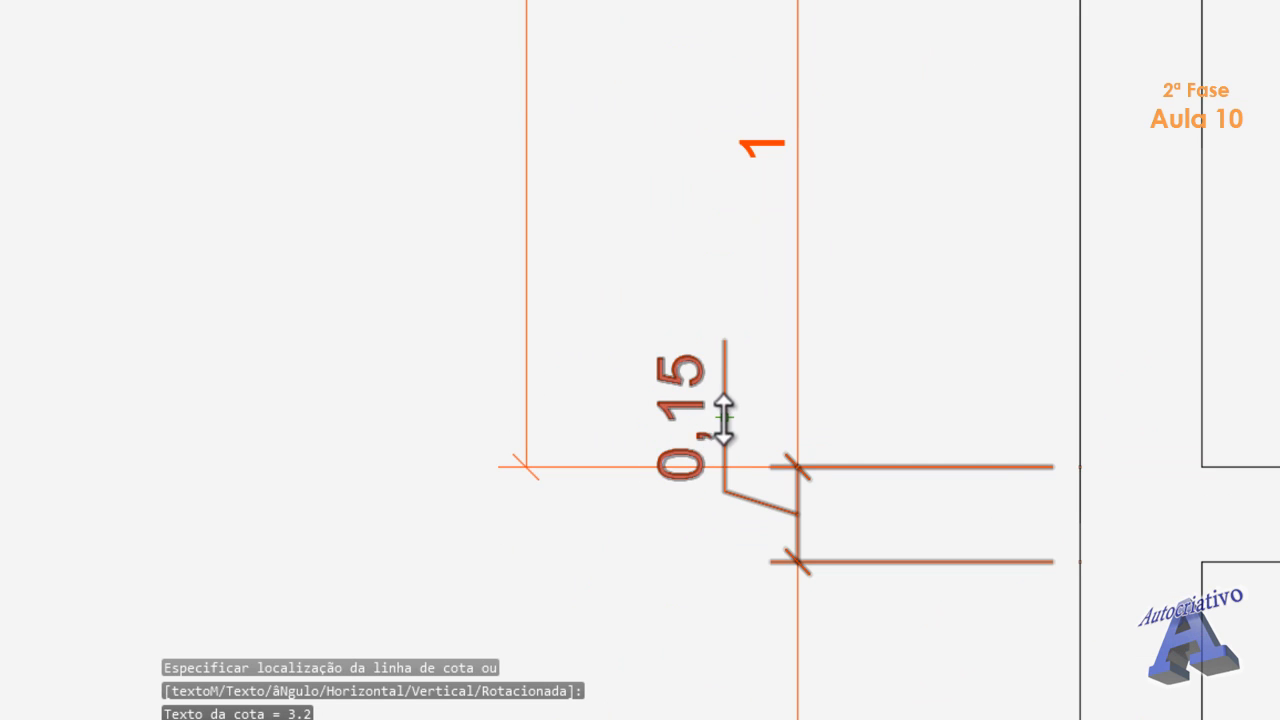
pyautogui.click(730, 412)
pyautogui.click(691, 390)
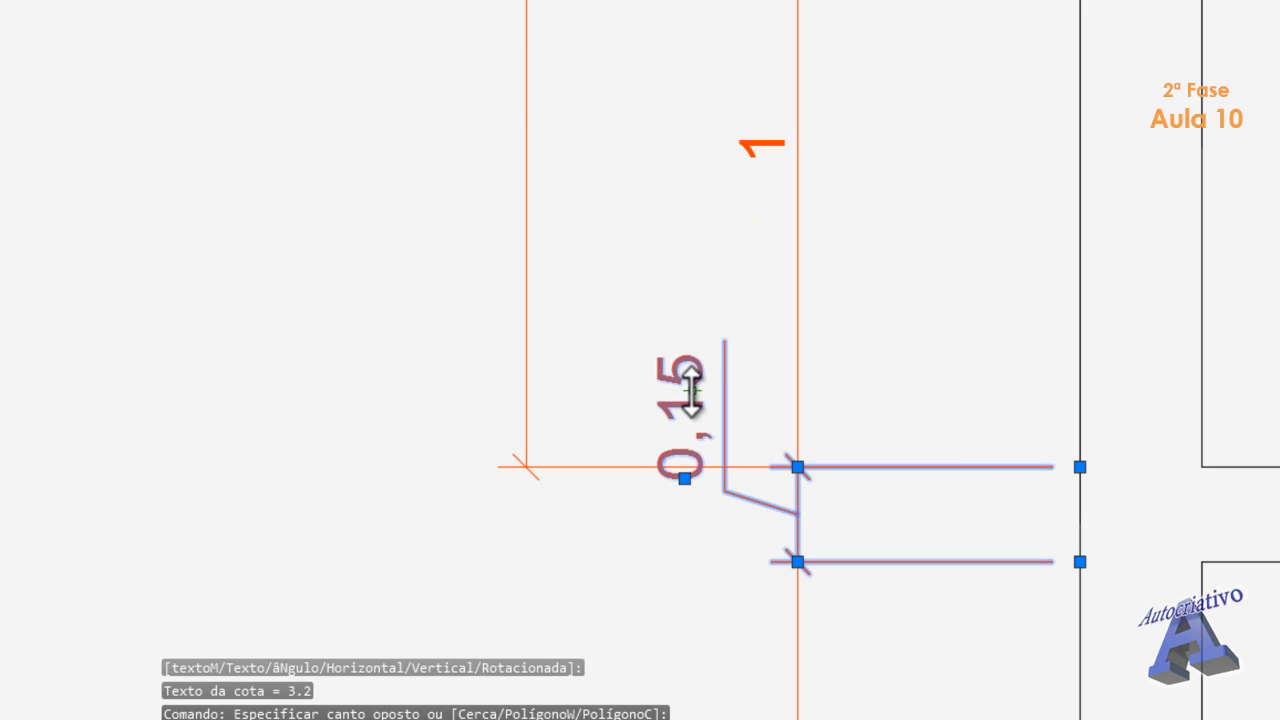
pyautogui.click(684, 480)
pyautogui.click(676, 558)
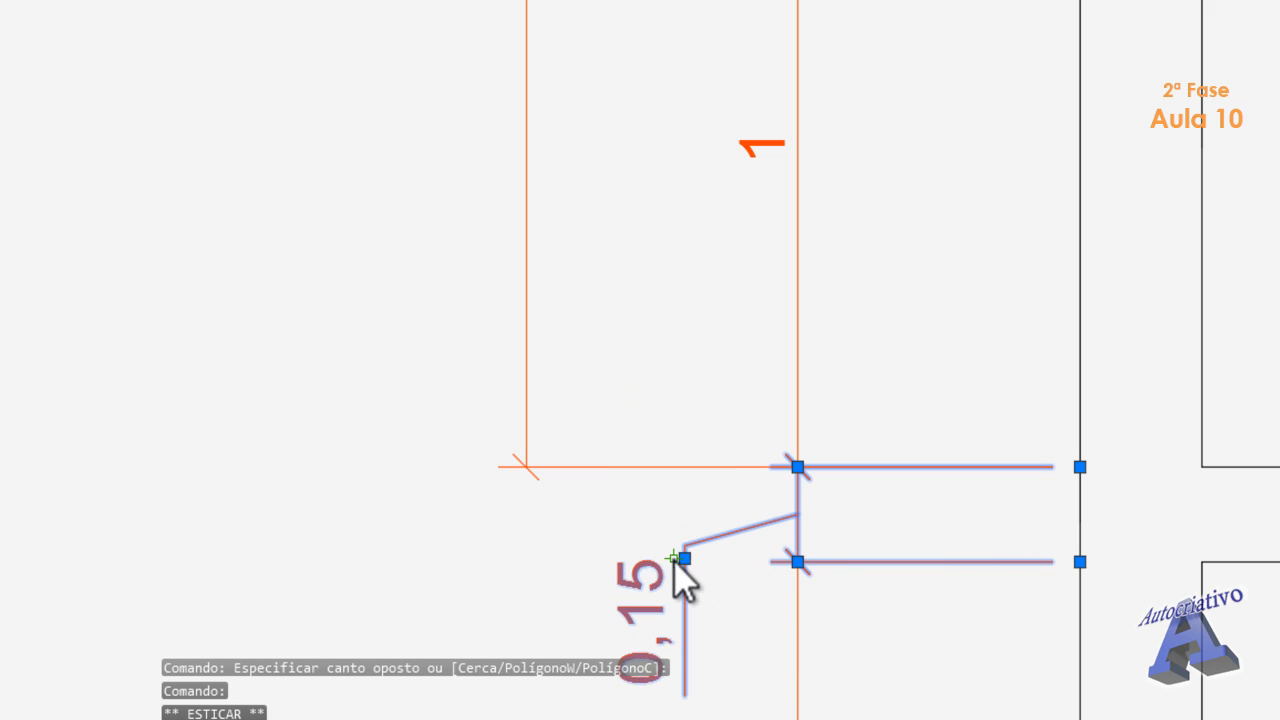
pyautogui.press('Escape')
# - Add a linear dimension of the lower room's full inner height, aligned with the upper room's height dimension
pyautogui.scroll(-5, 654, 409)
pyautogui.moveTo(654, 409); pyautogui.dragTo(634, 506, button='middle')
pyautogui.scroll(-3, 616, 475)
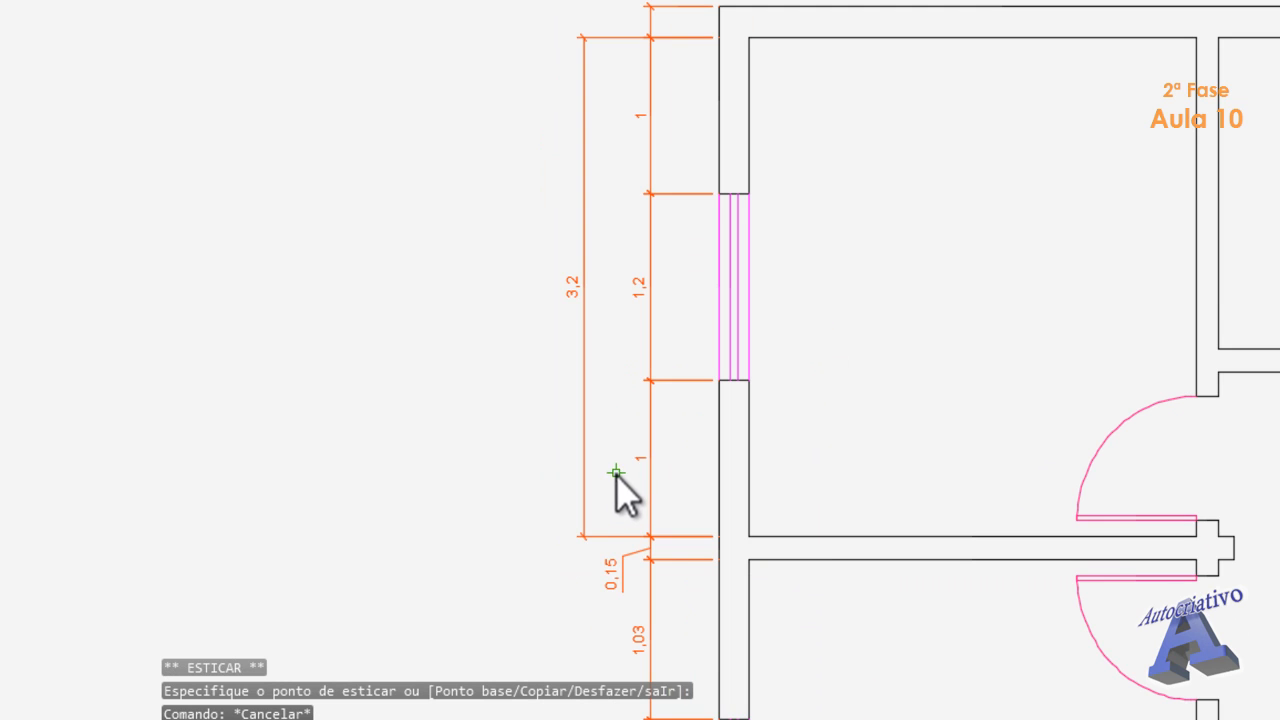
pyautogui.scroll(-2, 616, 475)
pyautogui.moveTo(609, 446); pyautogui.dragTo(638, 458, button='middle')
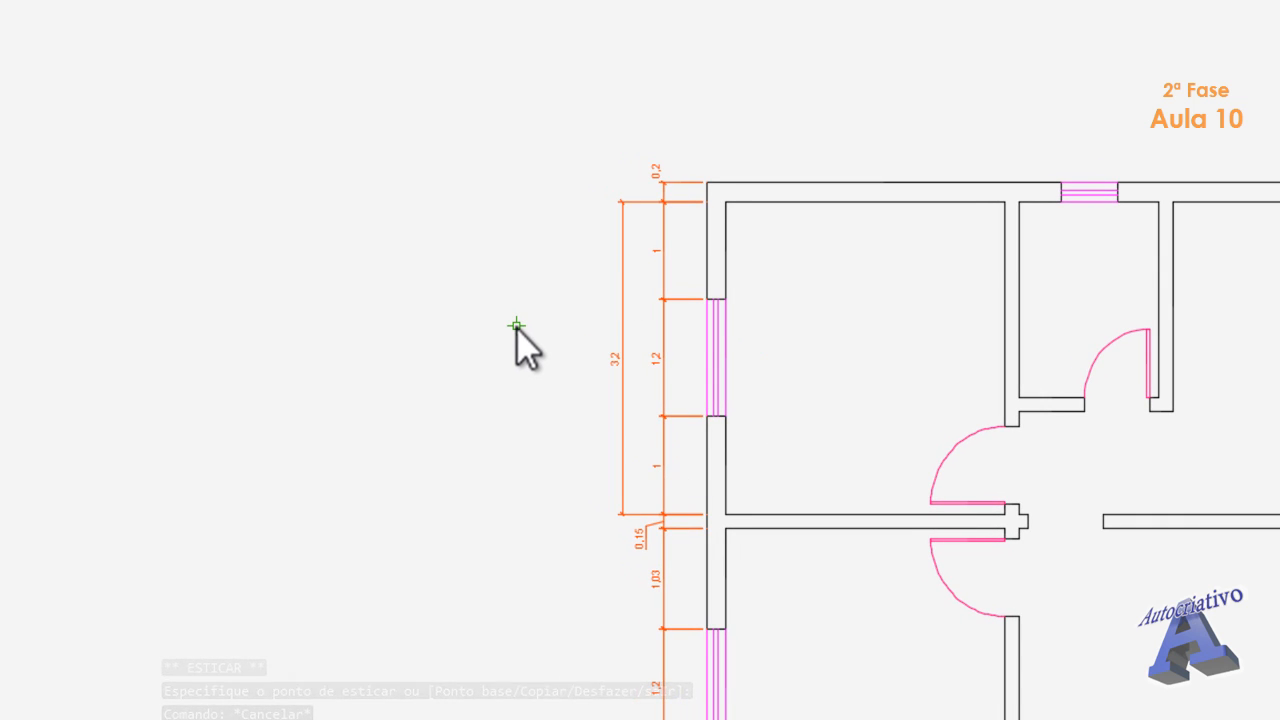
pyautogui.moveTo(590, 493)
pyautogui.mouseDown(button='middle')
pyautogui.moveTo(566, 294)
pyautogui.moveTo(614, 346)
pyautogui.moveTo(626, 429)
pyautogui.moveTo(571, 193)
pyautogui.mouseUp(button='middle')
pyautogui.scroll(4, 600, 305)
pyautogui.scroll(-2, 597, 262)
pyautogui.press('space')
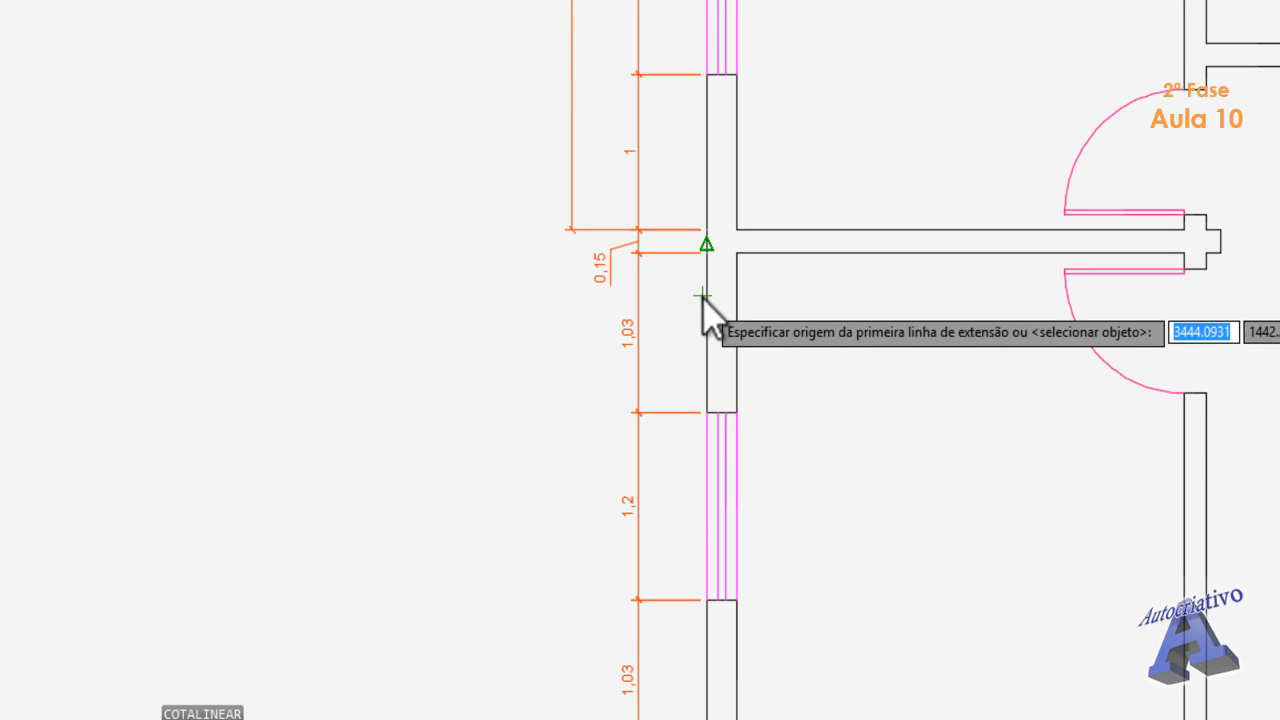
pyautogui.scroll(2, 705, 290)
pyautogui.click(685, 253)
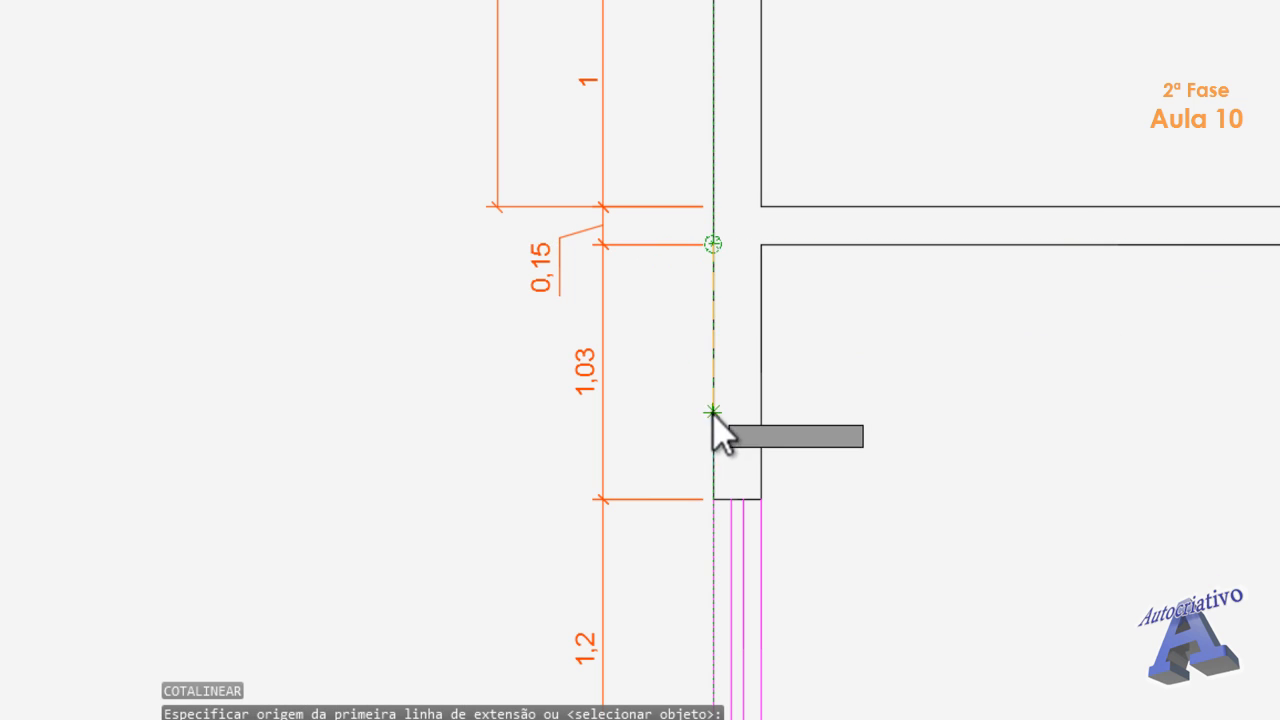
pyautogui.scroll(-2, 714, 470)
pyautogui.moveTo(714, 514); pyautogui.dragTo(643, 171, button='middle')
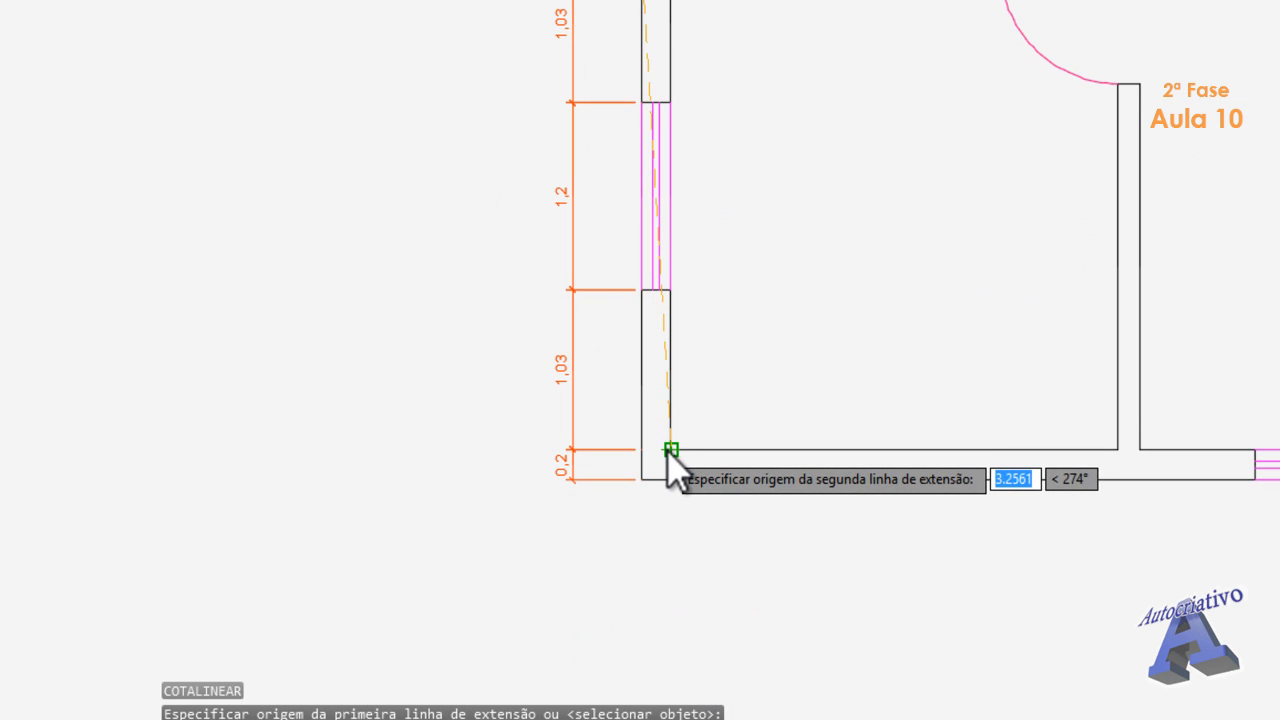
pyautogui.click(641, 450)
pyautogui.scroll(-2, 508, 371)
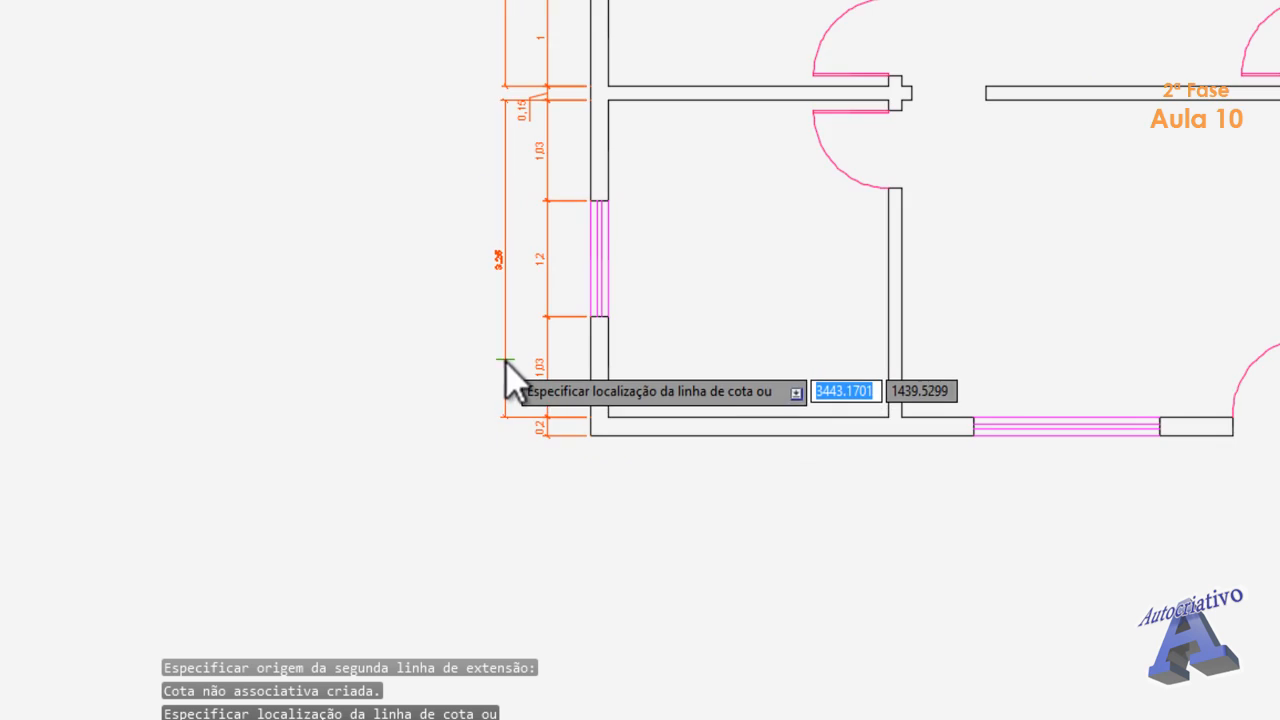
pyautogui.moveTo(508, 371); pyautogui.dragTo(663, 686, button='middle')
pyautogui.scroll(3, 645, 493)
pyautogui.scroll(2, 645, 493)
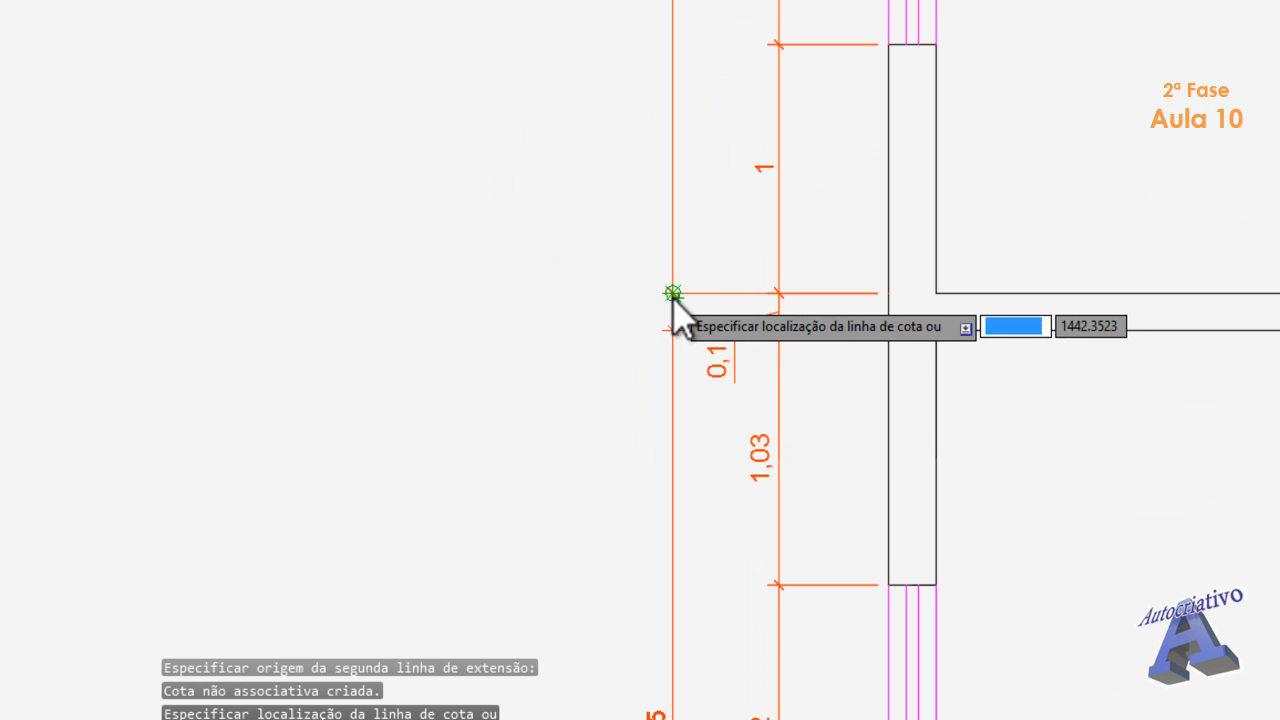
pyautogui.click(673, 295)
# - Add an overall linear dimension between the plan's top and bottom outer corners in a third column outside the room heights
pyautogui.scroll(-7, 576, 494)
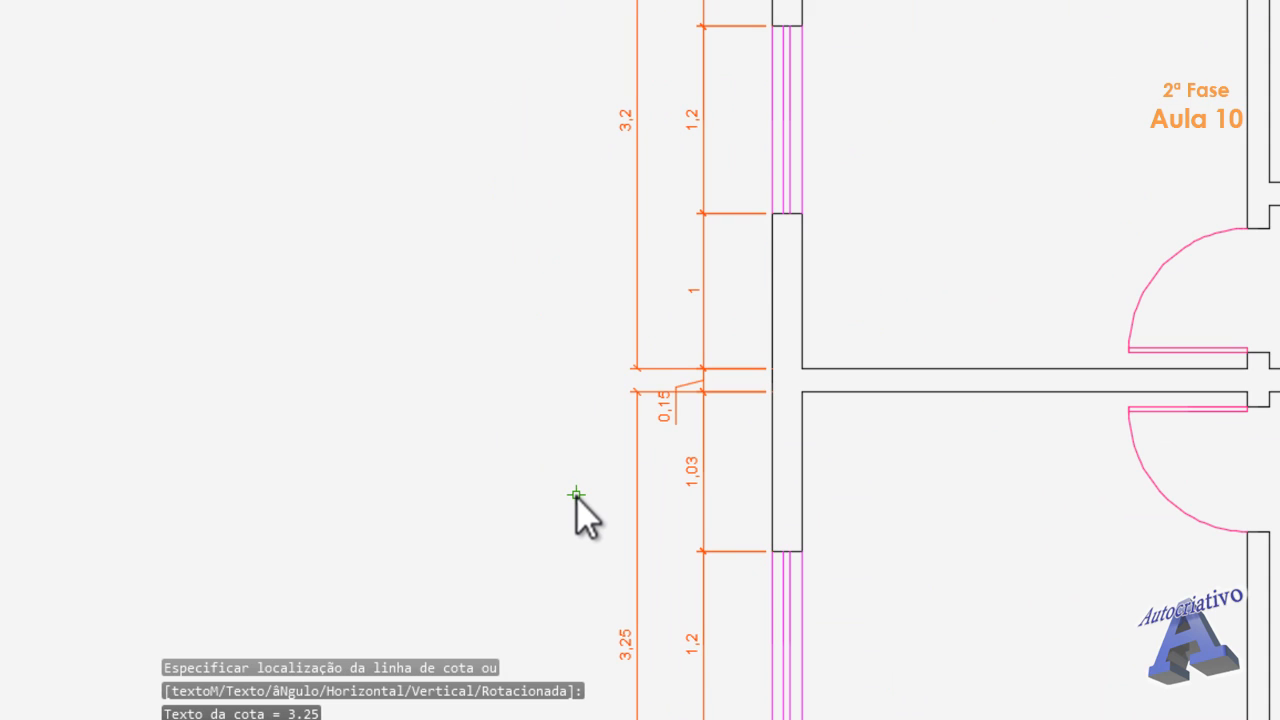
pyautogui.moveTo(574, 503); pyautogui.dragTo(650, 408, button='middle')
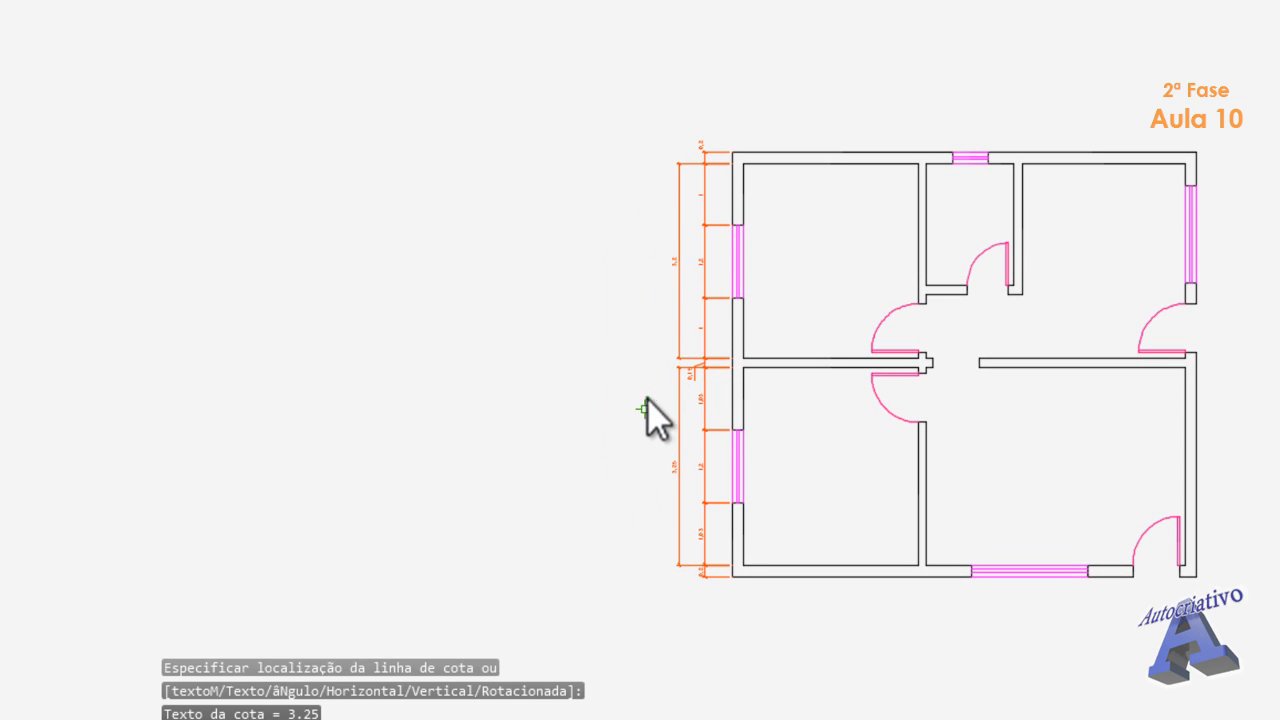
pyautogui.press('space')
pyautogui.scroll(4, 761, 172)
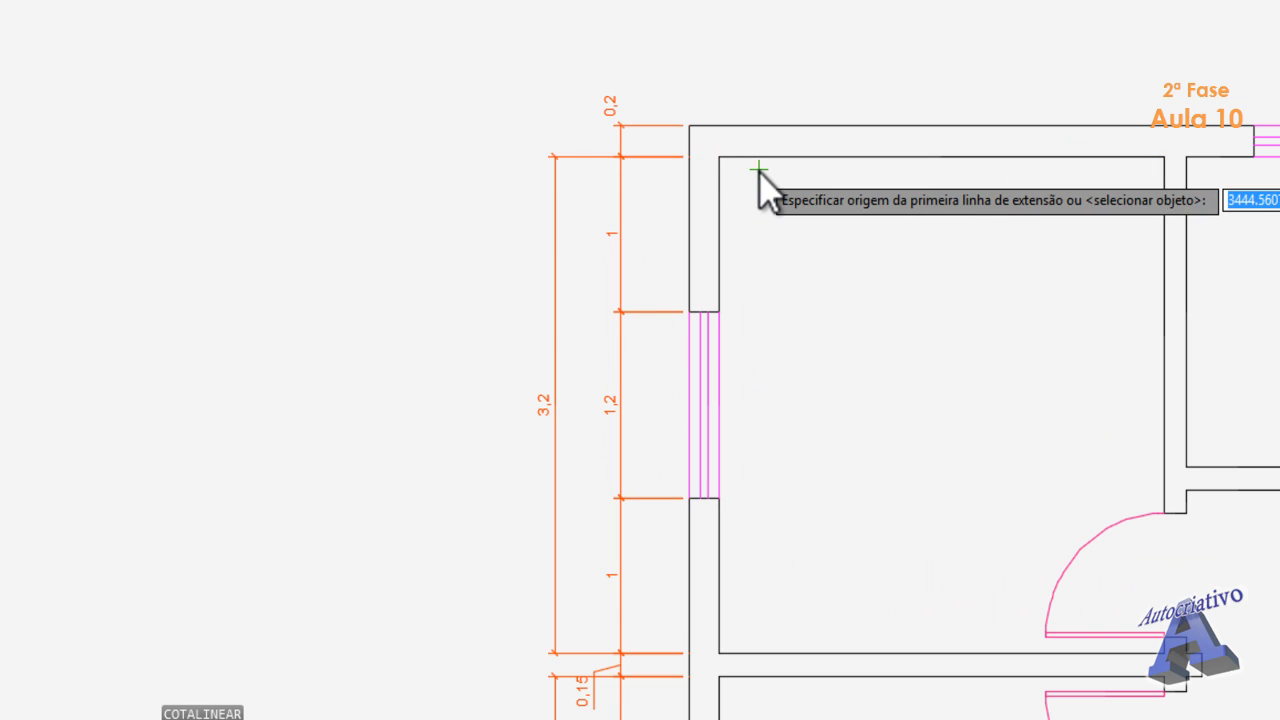
pyautogui.click(689, 125)
pyautogui.scroll(-5, 700, 491)
pyautogui.scroll(6, 717, 206)
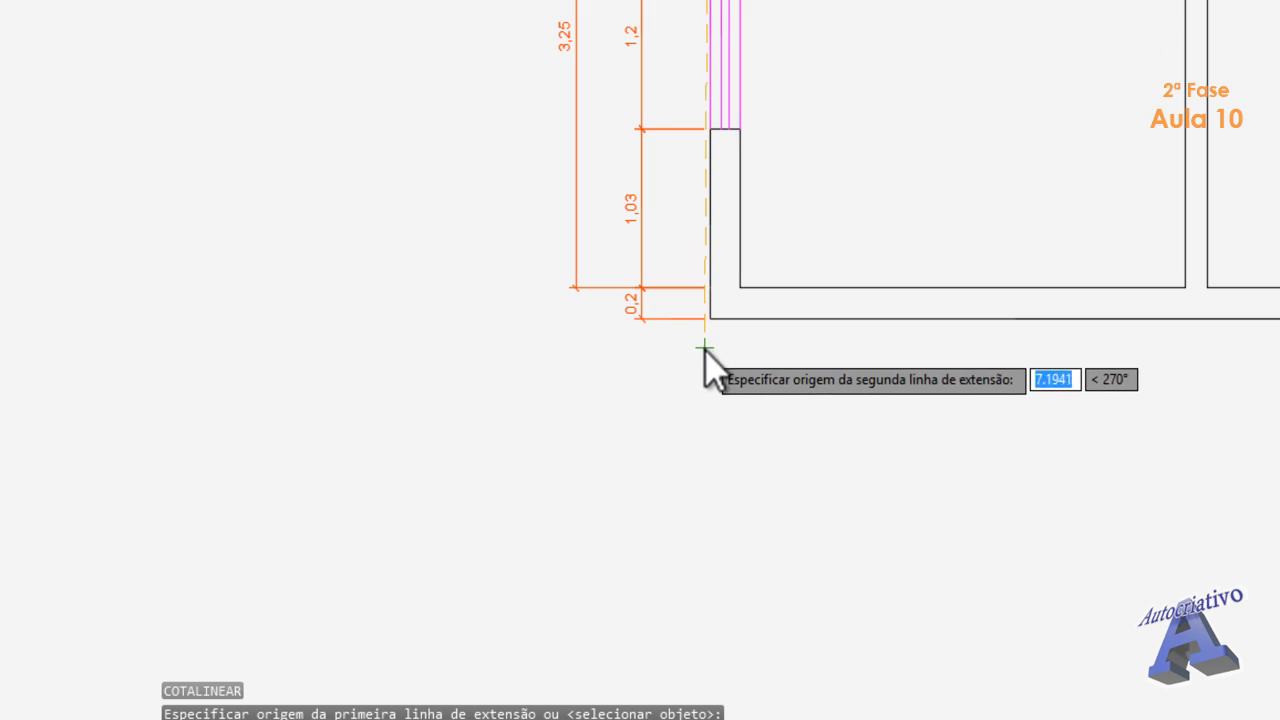
pyautogui.click(705, 319)
pyautogui.scroll(-3, 580, 283)
pyautogui.moveTo(580, 283); pyautogui.dragTo(630, 435, button='middle')
pyautogui.click(632, 410)
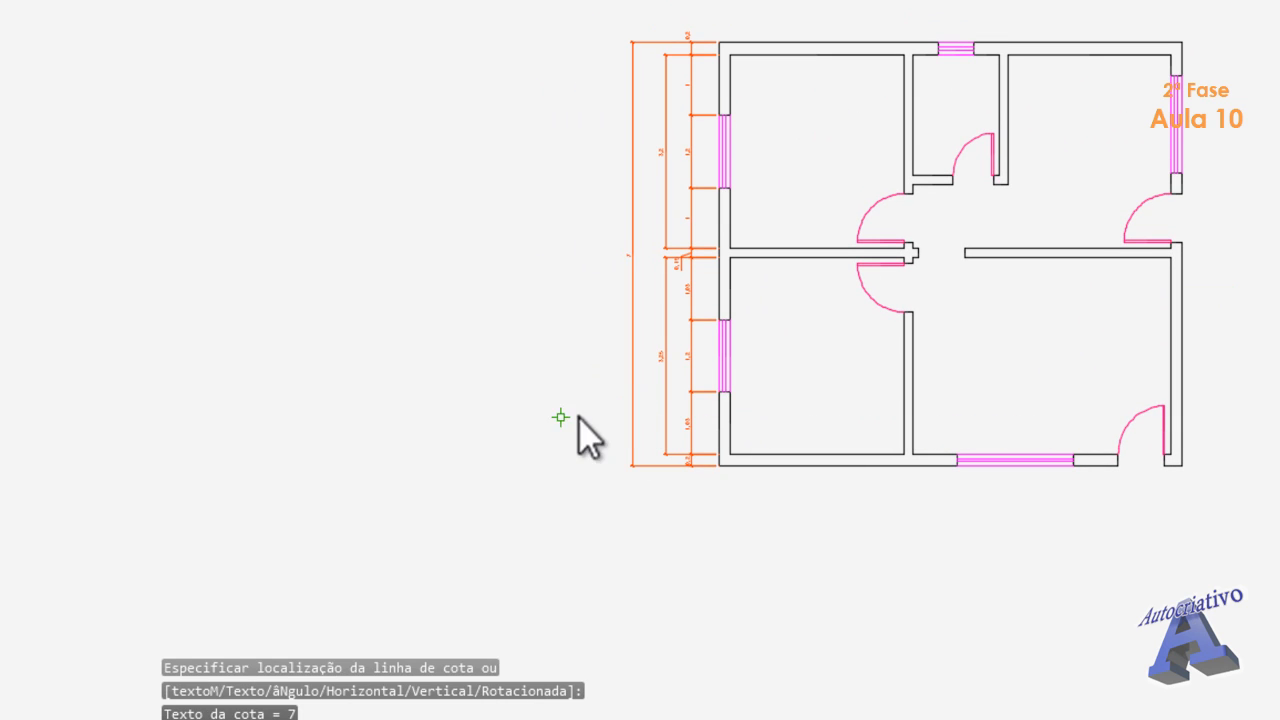
# - Examine the three columns of vertical dimensions and their text along the plan's outer wall
pyautogui.moveTo(517, 434); pyautogui.dragTo(502, 480, button='middle')
pyautogui.scroll(2, 645, 277)
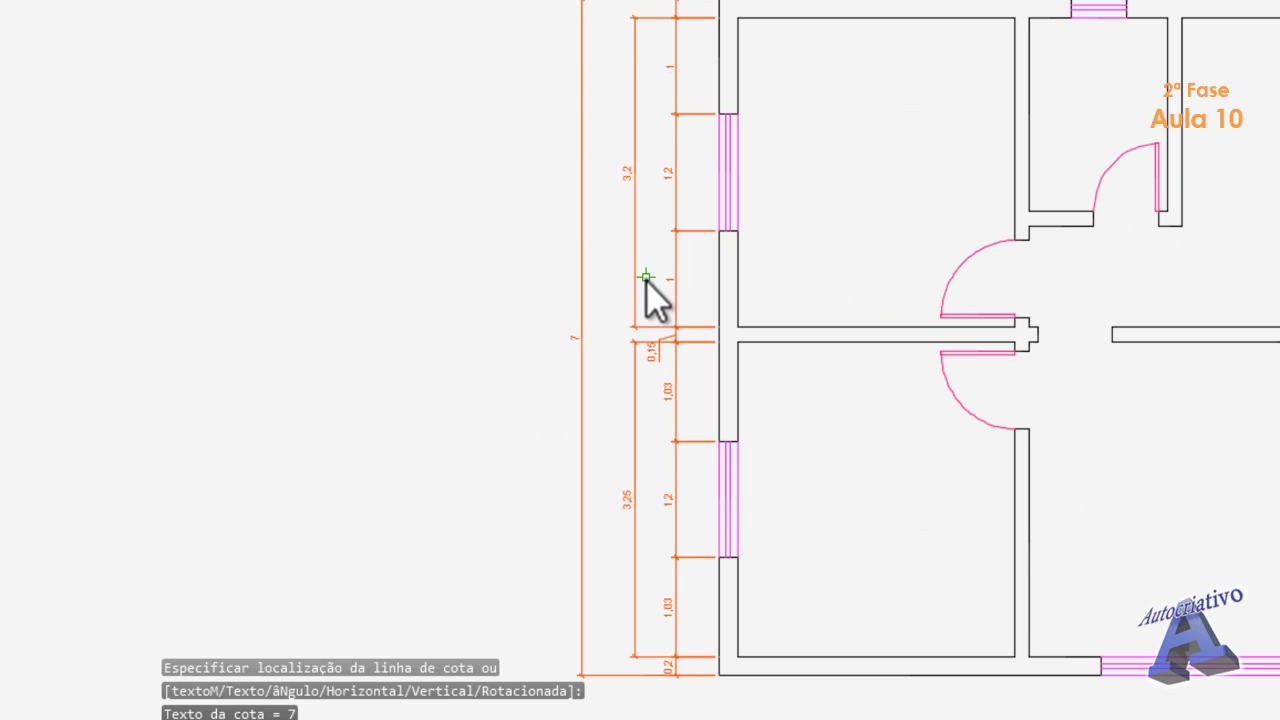
pyautogui.scroll(4, 653, 272)
pyautogui.scroll(-4, 740, 194)
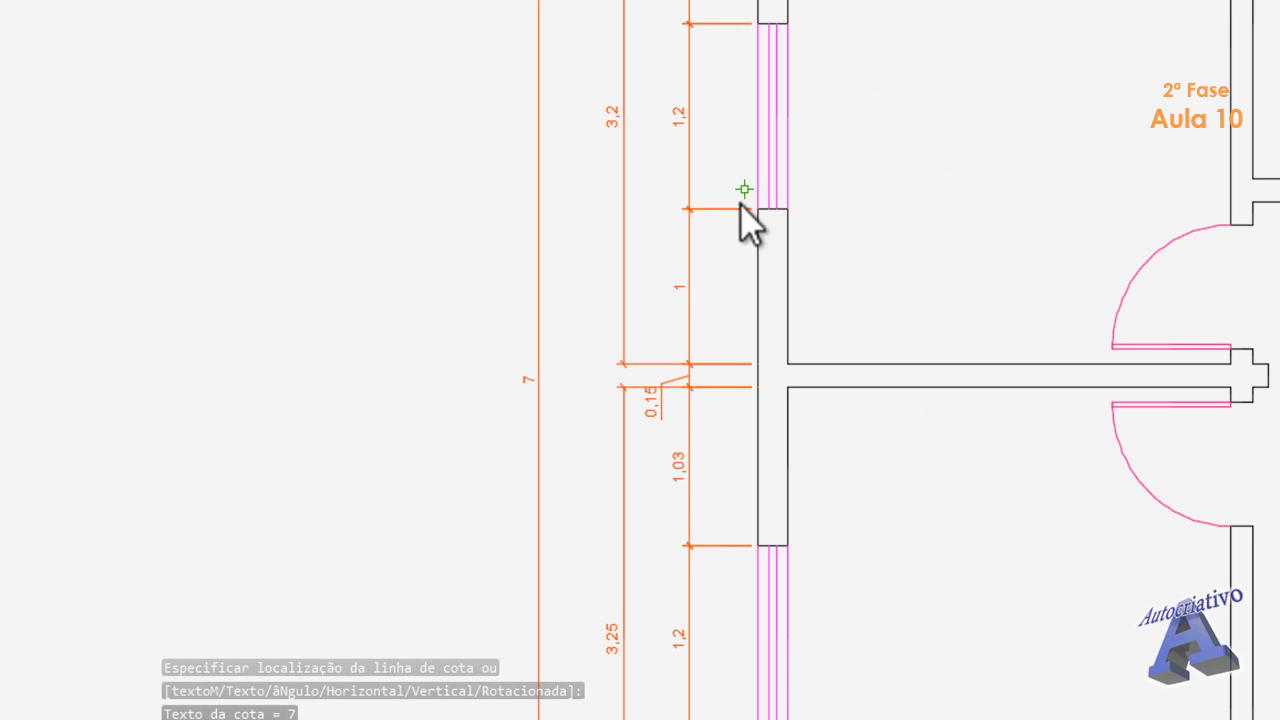
pyautogui.moveTo(744, 190); pyautogui.dragTo(720, 207, button='middle')
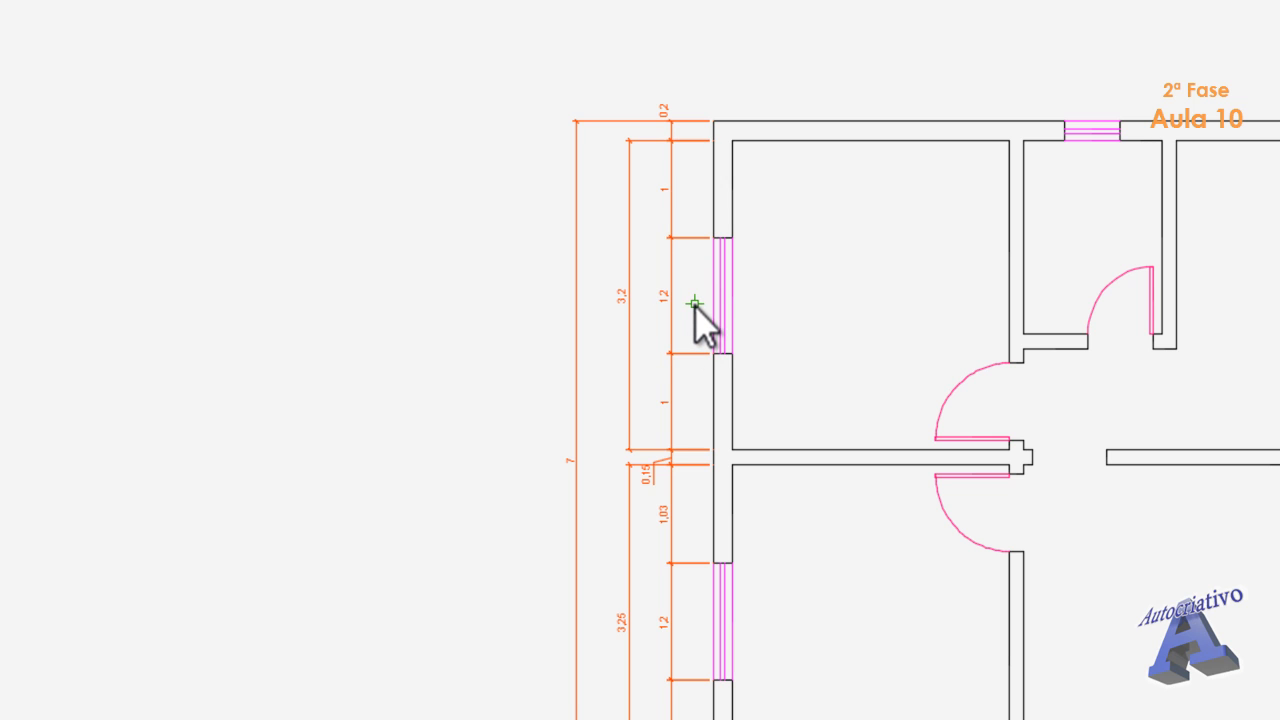
pyautogui.scroll(-2, 694, 310)
pyautogui.scroll(3, 690, 421)
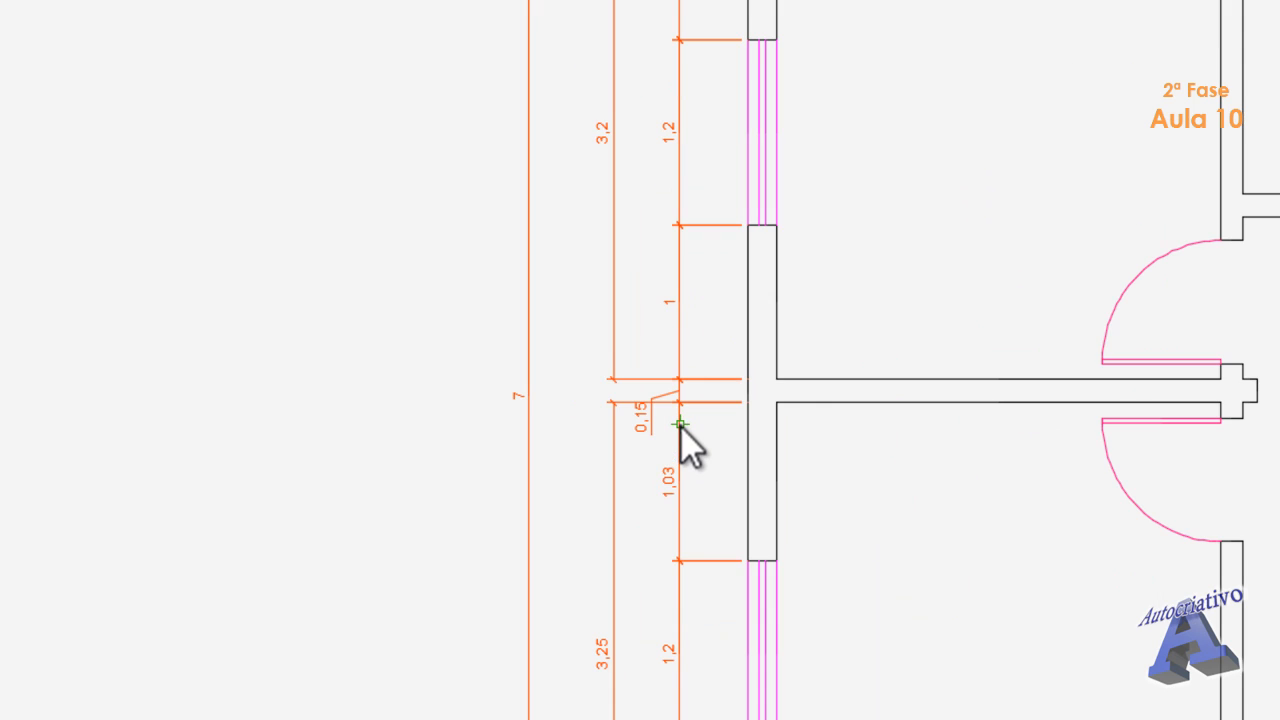
# - Stretch the top wall's thickness dimension line outward to align with the room-height dimension column
pyautogui.moveTo(665, 269); pyautogui.dragTo(694, 563, button='middle')
pyautogui.scroll(3, 720, 300)
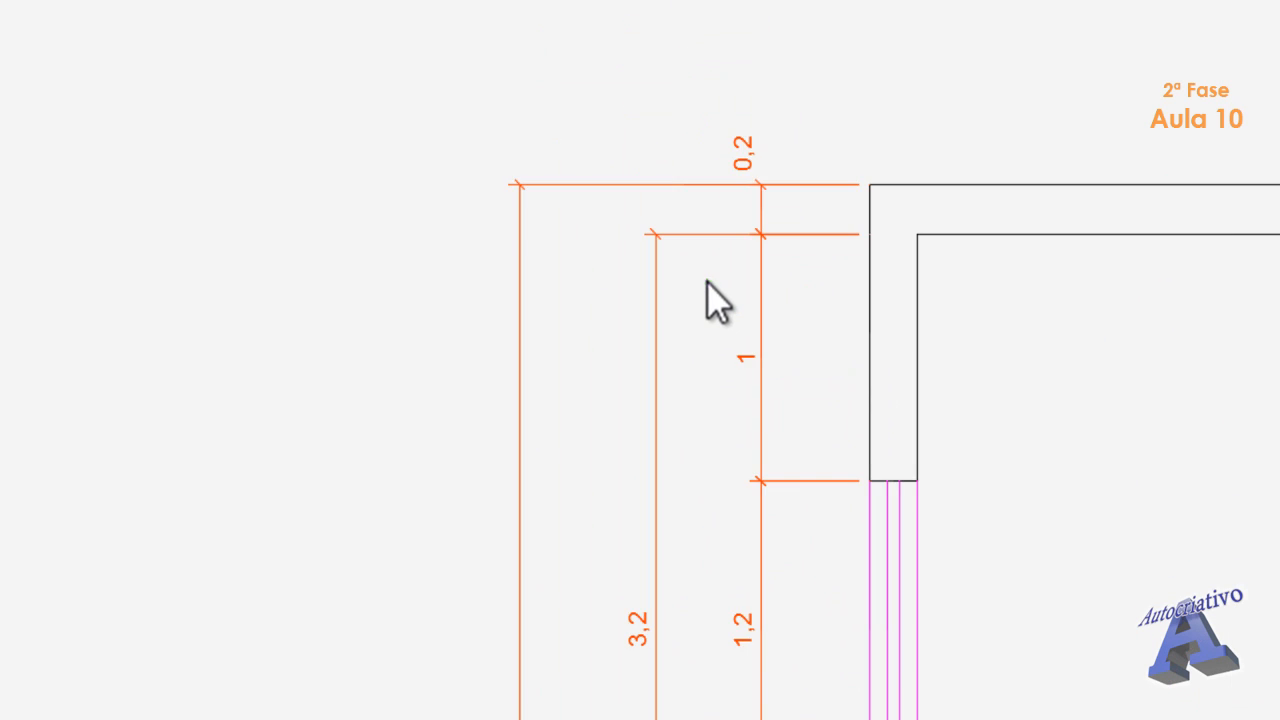
pyautogui.moveTo(720, 248); pyautogui.dragTo(662, 335, button='middle')
pyautogui.click(742, 240)
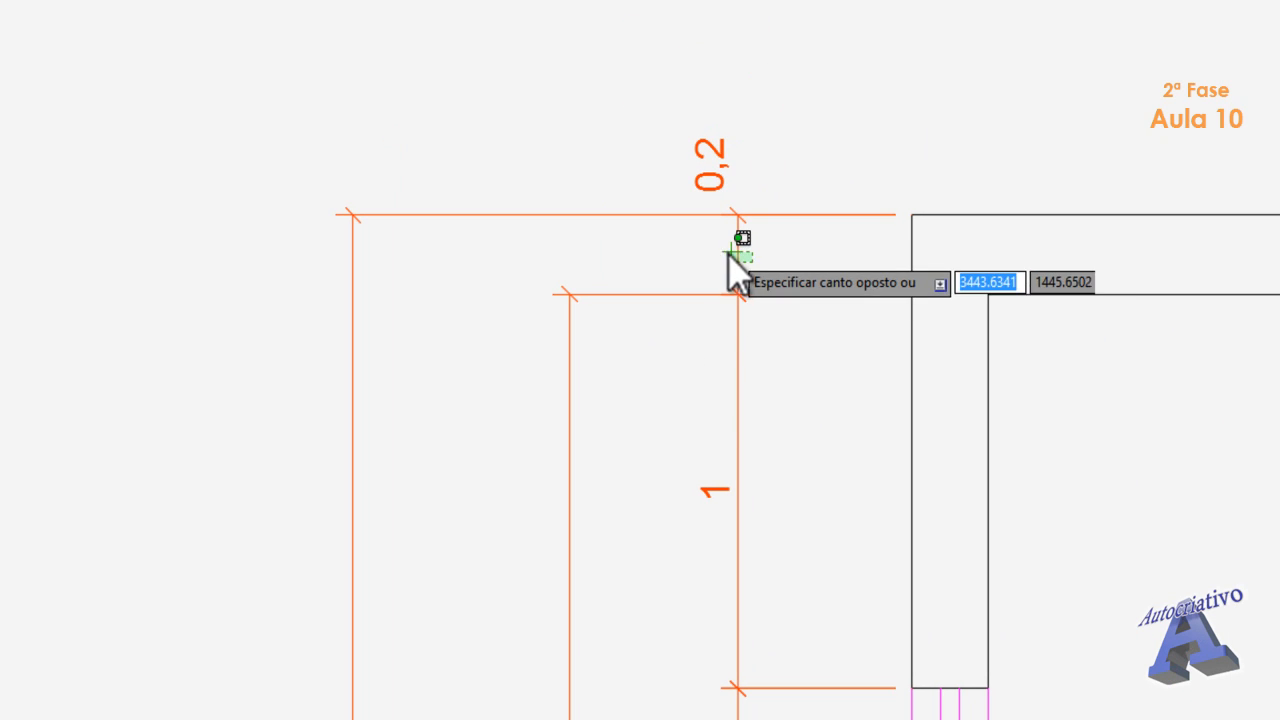
pyautogui.click(718, 248)
pyautogui.click(737, 214)
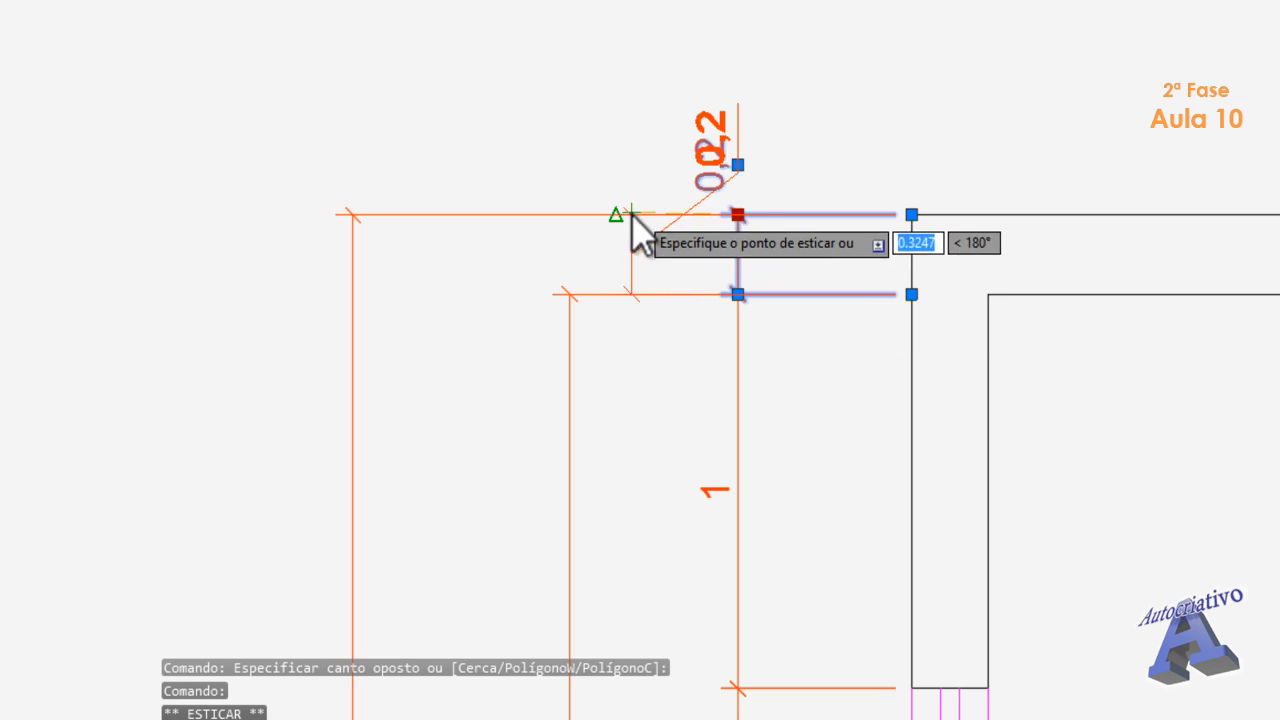
pyautogui.click(568, 293)
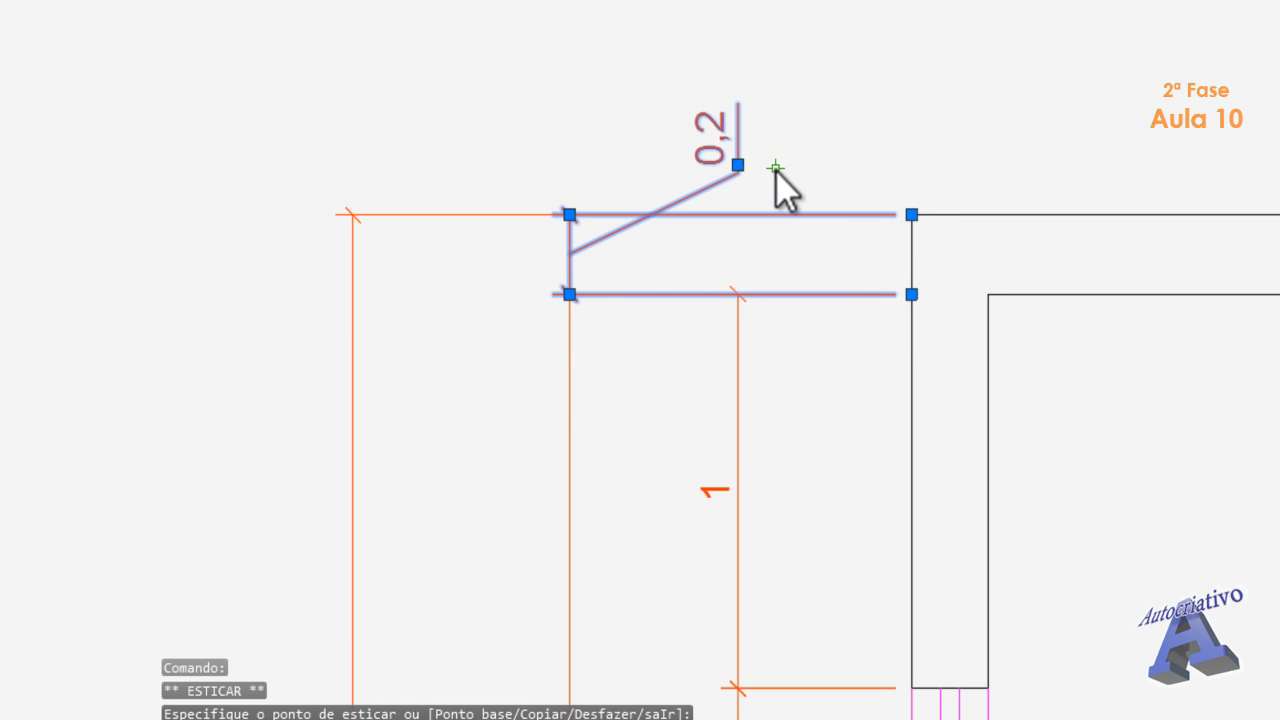
# - Move the top wall's thickness dimension text above the plan, between the room-height and overall dimension columns
pyautogui.click(737, 165)
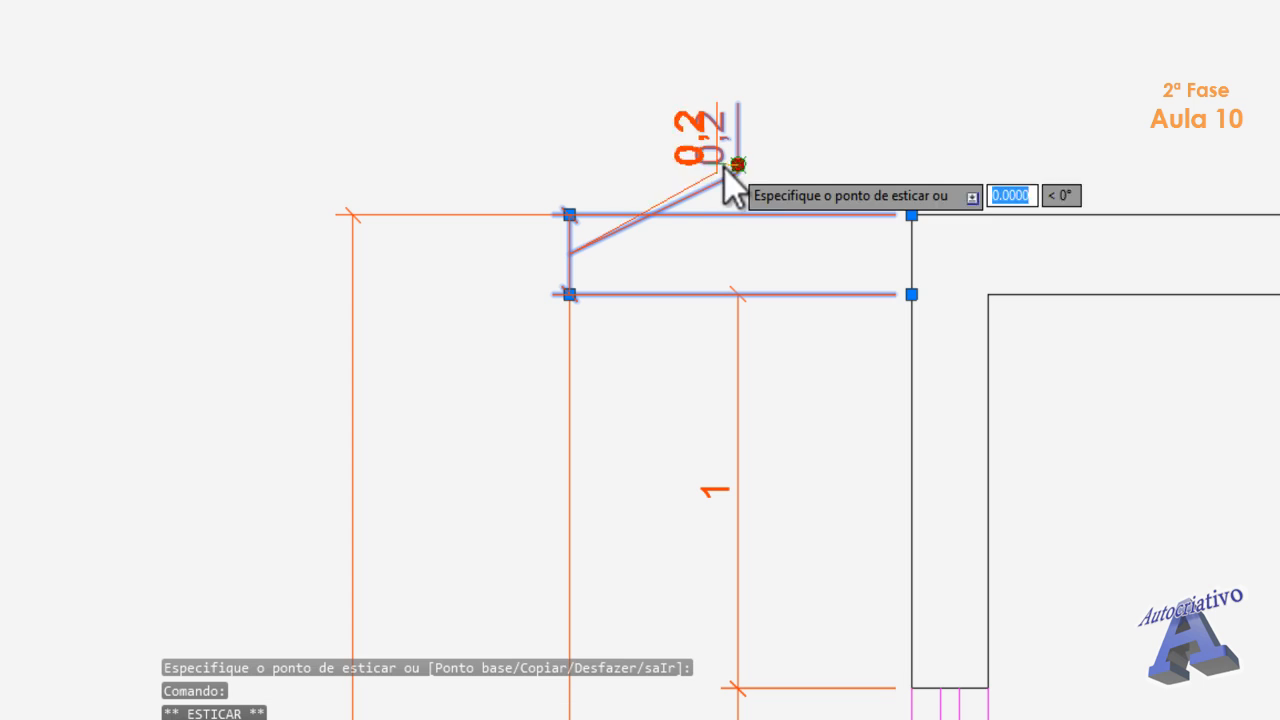
pyautogui.click(500, 148)
pyautogui.moveTo(500, 148)
pyautogui.press('Escape')
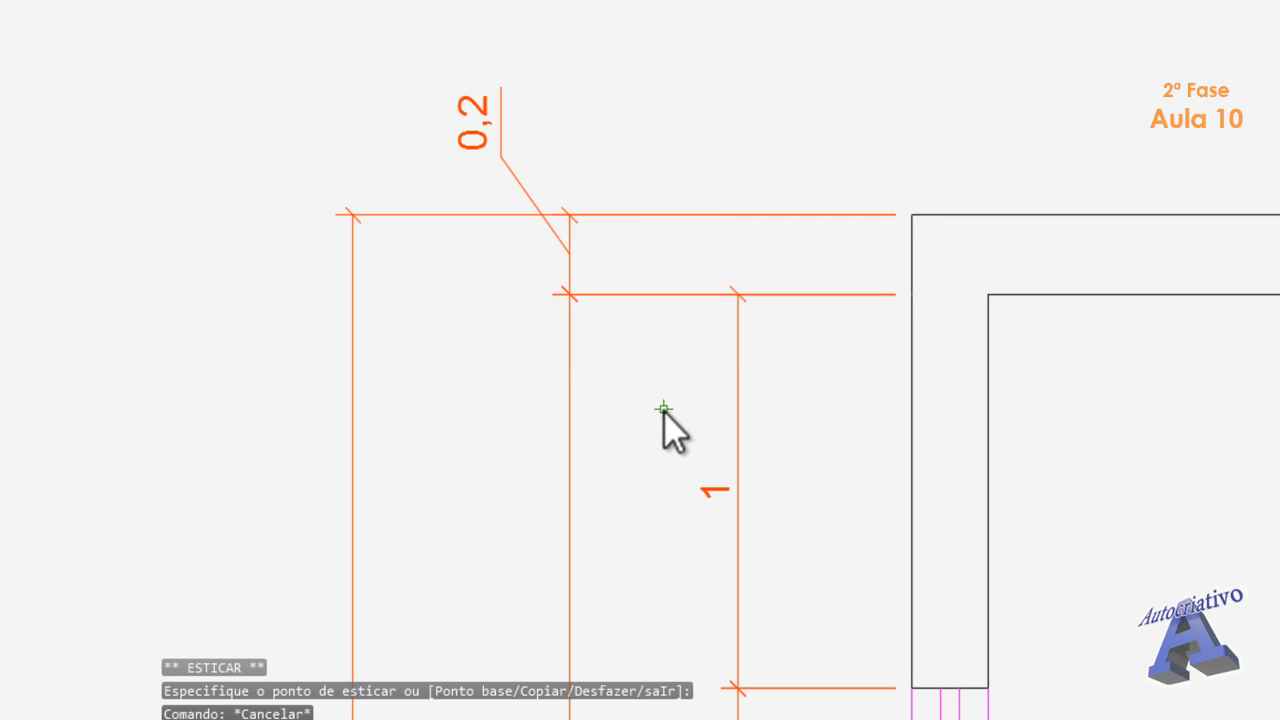
pyautogui.scroll(-5, 656, 517)
pyautogui.moveTo(656, 517); pyautogui.dragTo(623, 234, button='middle')
pyautogui.moveTo(651, 606); pyautogui.dragTo(646, 257, button='middle')
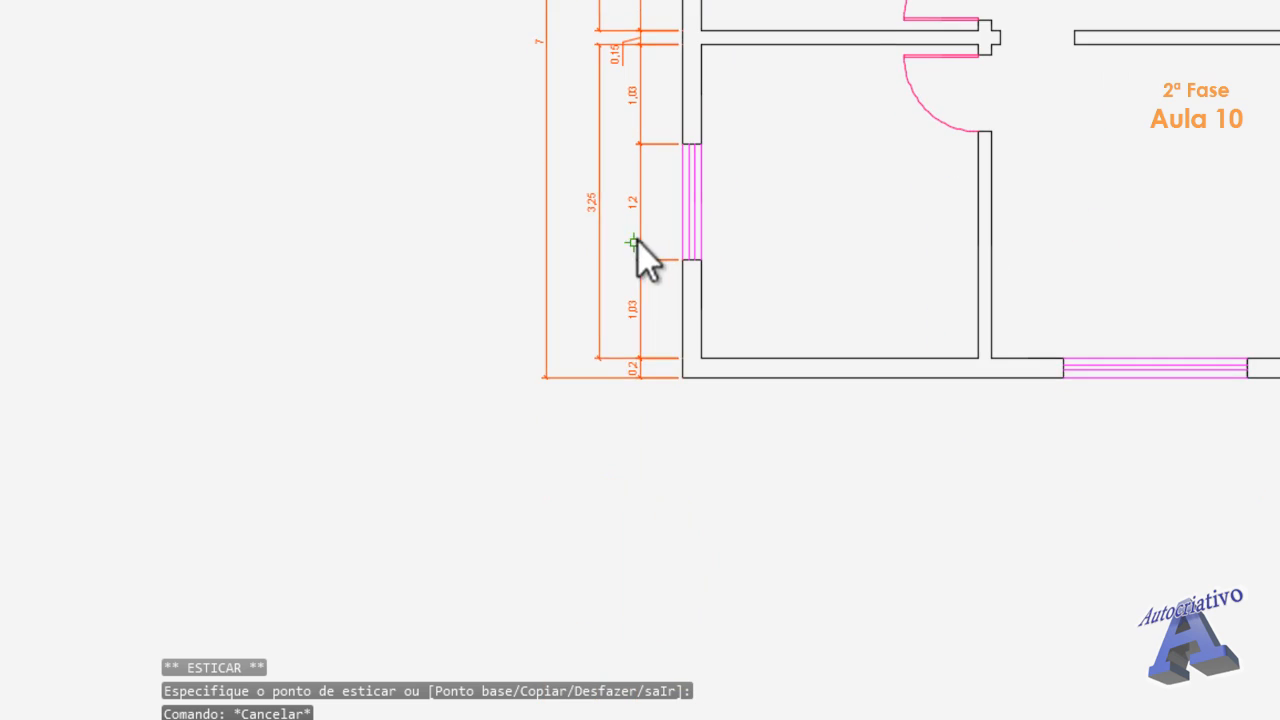
# - Stretch the bottom wall's thickness dimension line outward to align with the room-height dimension column
pyautogui.scroll(2, 636, 407)
pyautogui.scroll(2, 634, 412)
pyautogui.click(681, 294)
pyautogui.click(648, 288)
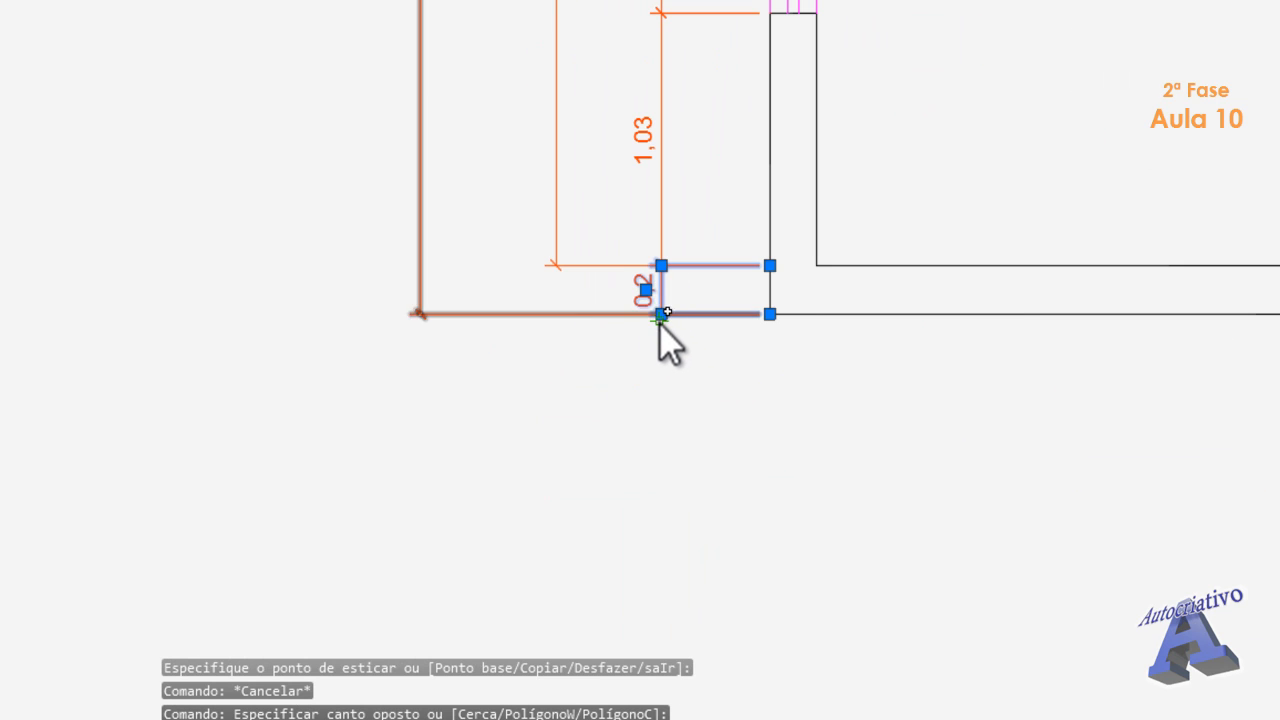
pyautogui.click(661, 265)
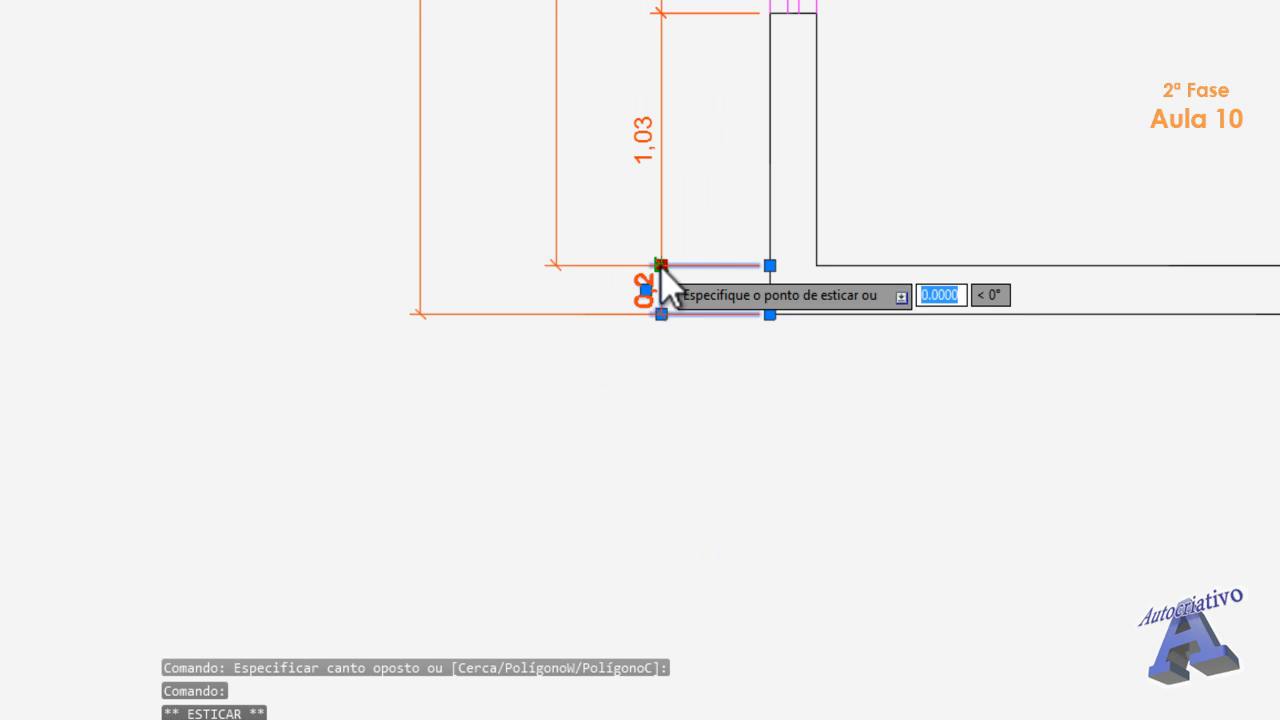
pyautogui.click(559, 265)
pyautogui.press('Escape')
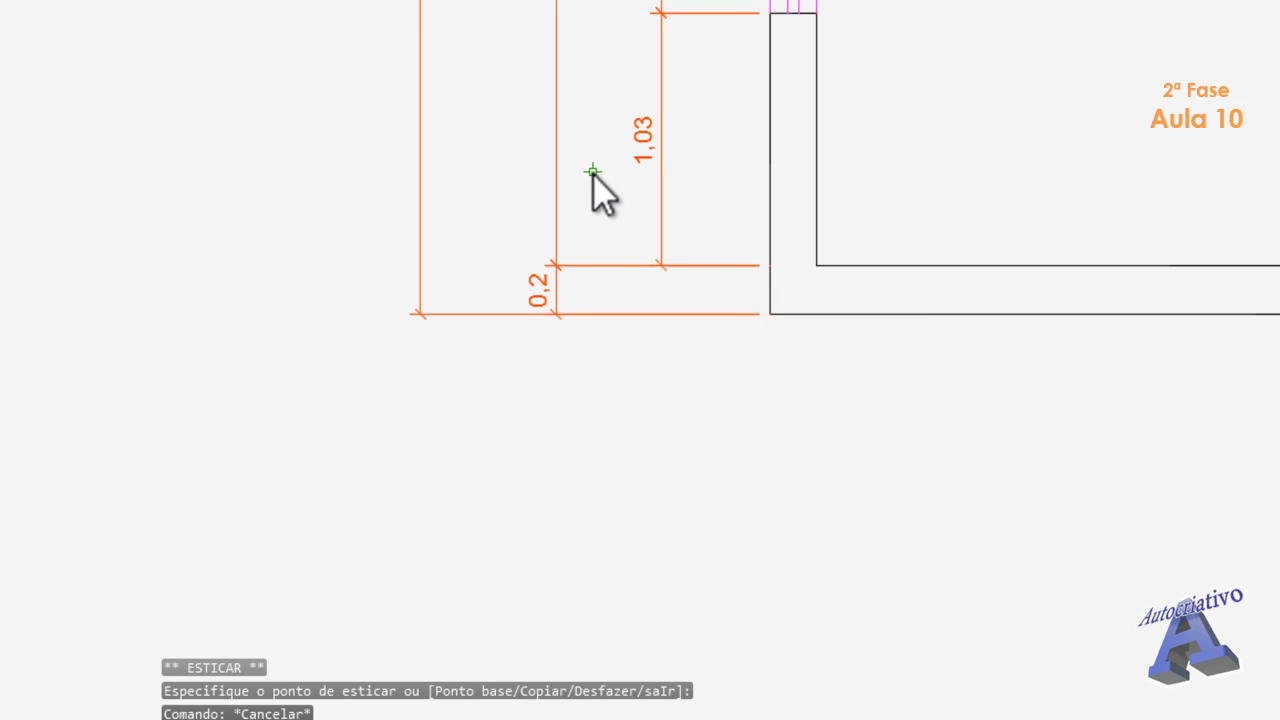
# - Stretch the middle wall's thickness dimension line outward to align with the room-height dimension column
pyautogui.moveTo(594, 189); pyautogui.dragTo(628, 420, button='middle')
pyautogui.moveTo(634, 210)
pyautogui.mouseDown(button='middle')
pyautogui.moveTo(634, 297)
pyautogui.moveTo(737, 651)
pyautogui.mouseUp(button='middle')
pyautogui.moveTo(740, 352); pyautogui.dragTo(757, 509, button='middle')
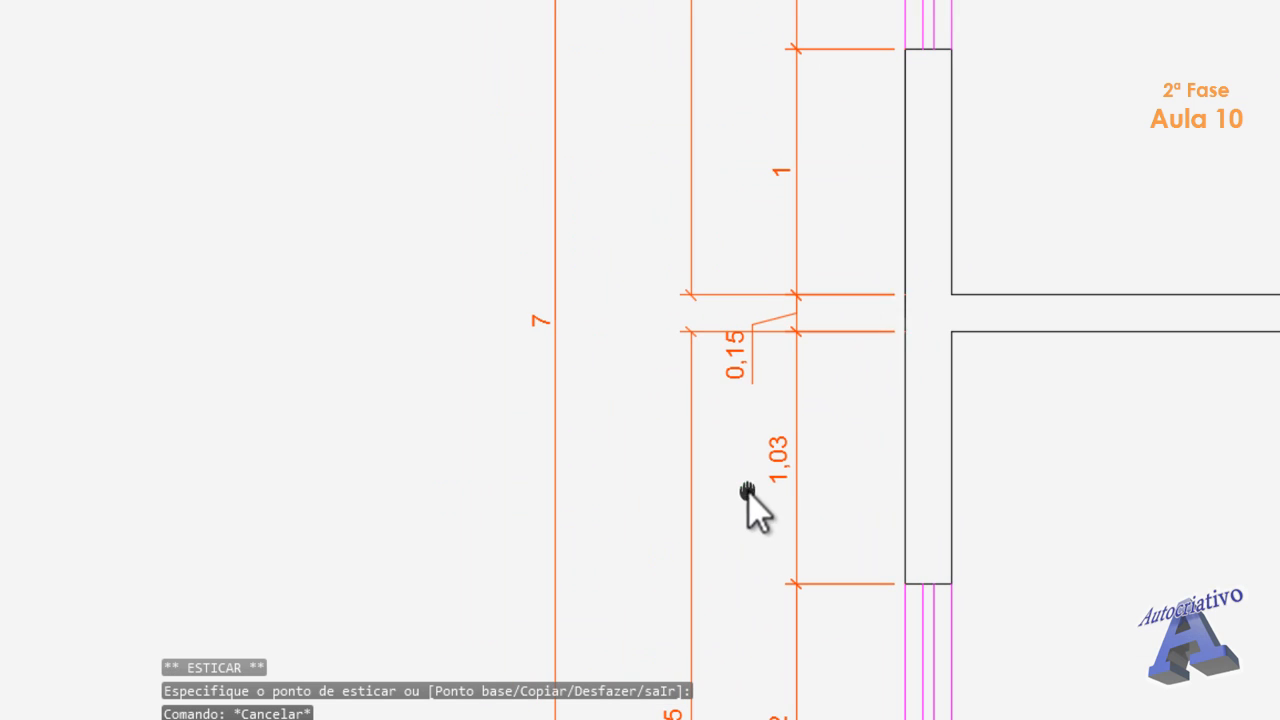
pyautogui.click(799, 324)
pyautogui.scroll(4, 800, 328)
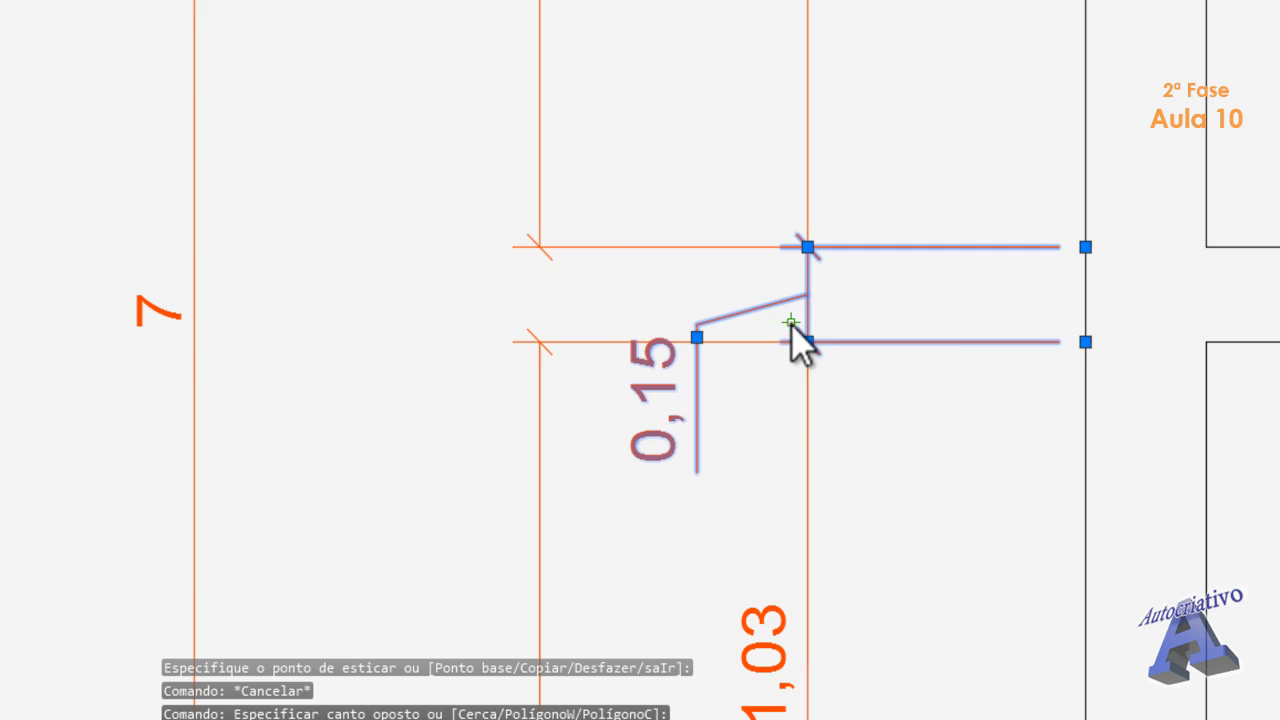
pyautogui.click(808, 342)
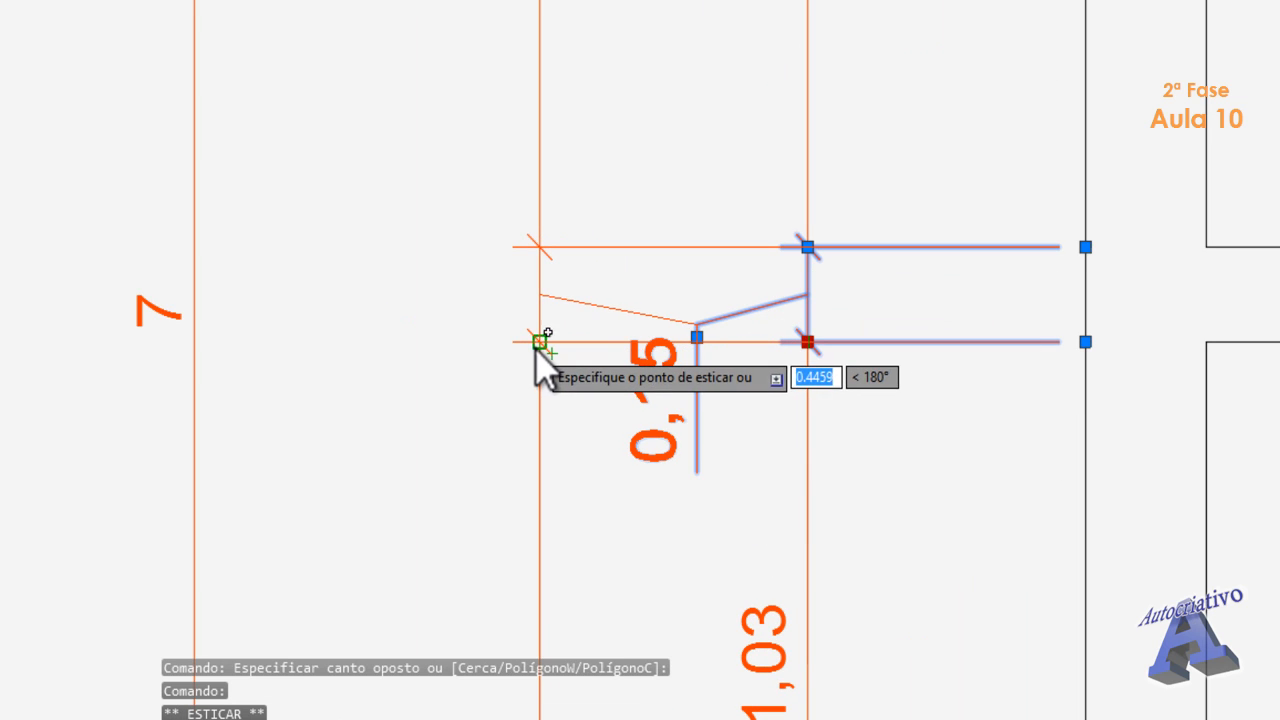
pyautogui.press('Escape')
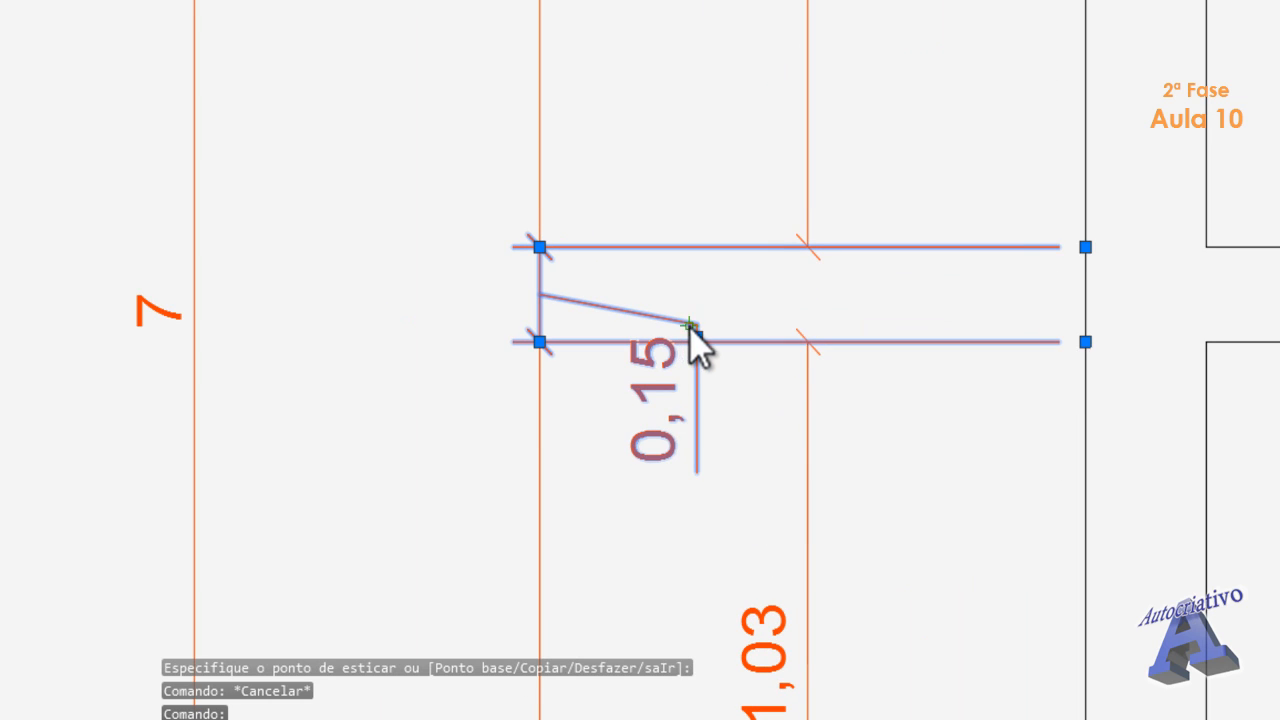
# - Move the middle wall's thickness dimension text above the wall, between the room-height and overall dimension columns
pyautogui.click(697, 336)
pyautogui.click(430, 232)
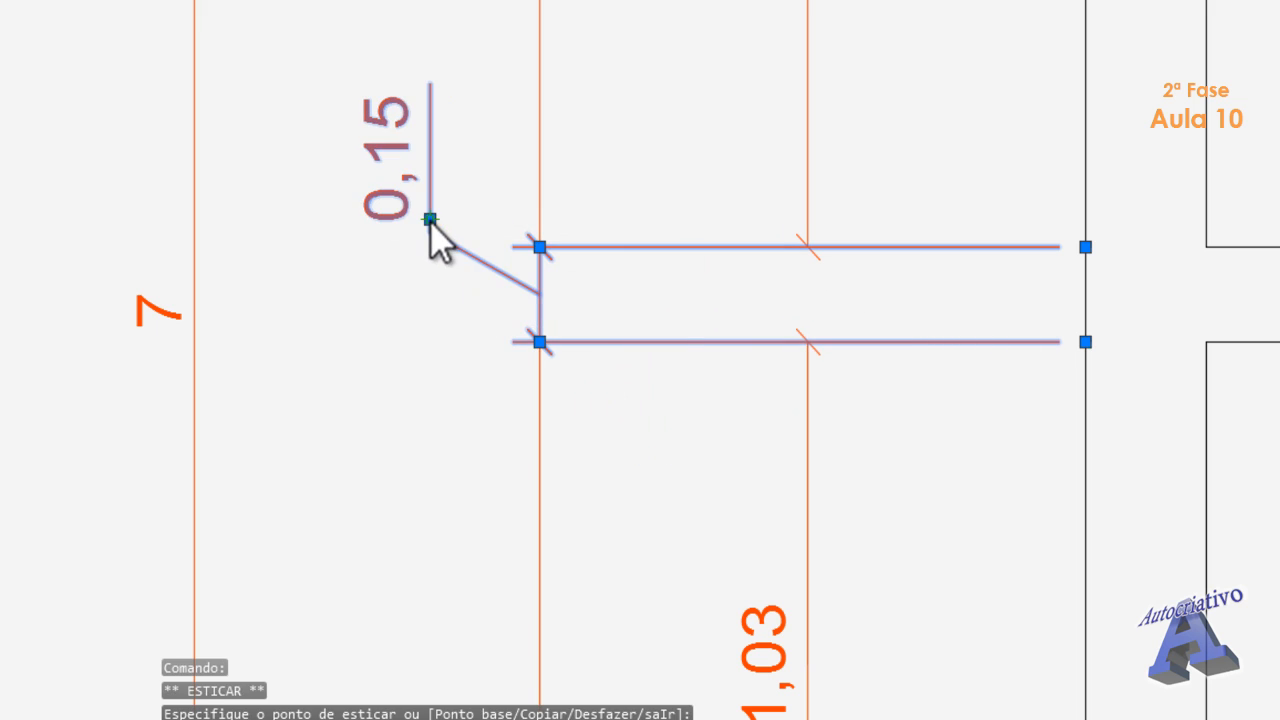
pyautogui.press('Escape')
# - Examine the alignment and text of the vertical dimension columns against the whole floor plan
pyautogui.scroll(-5, 433, 371)
pyautogui.moveTo(434, 390); pyautogui.dragTo(629, 414, button='middle')
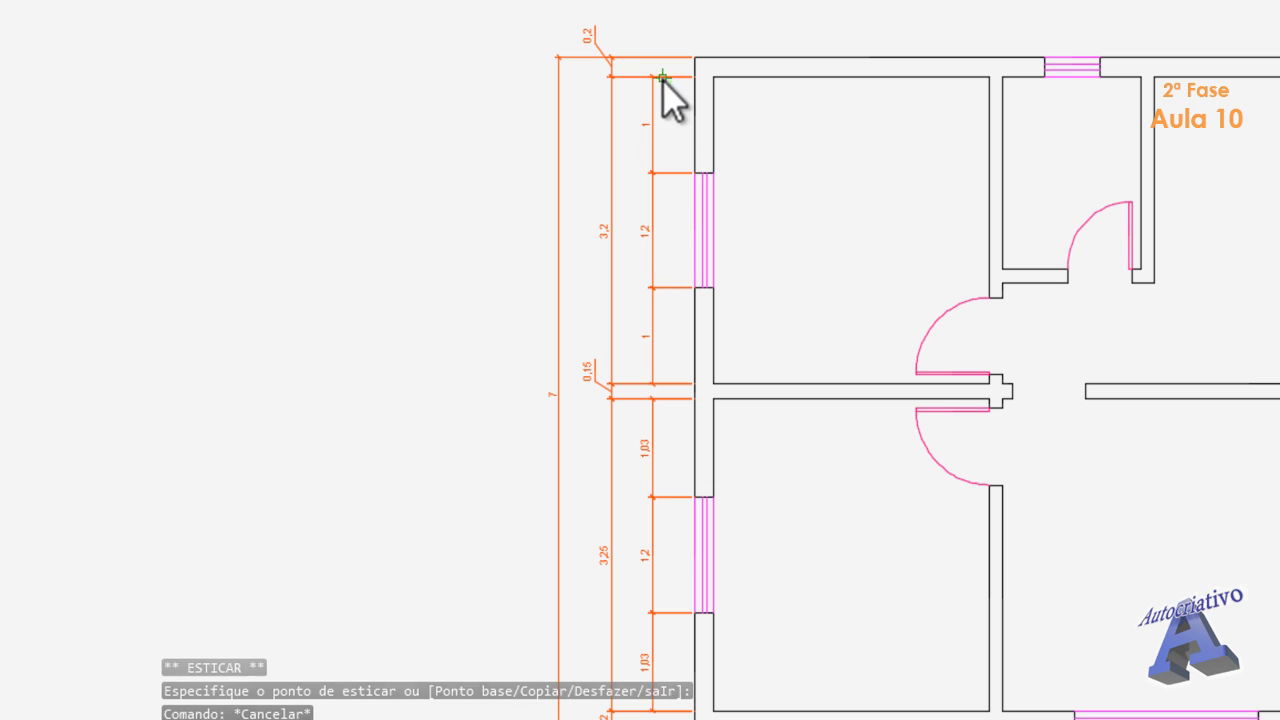
pyautogui.scroll(-1, 580, 337)
pyautogui.scroll(1, 551, 300)
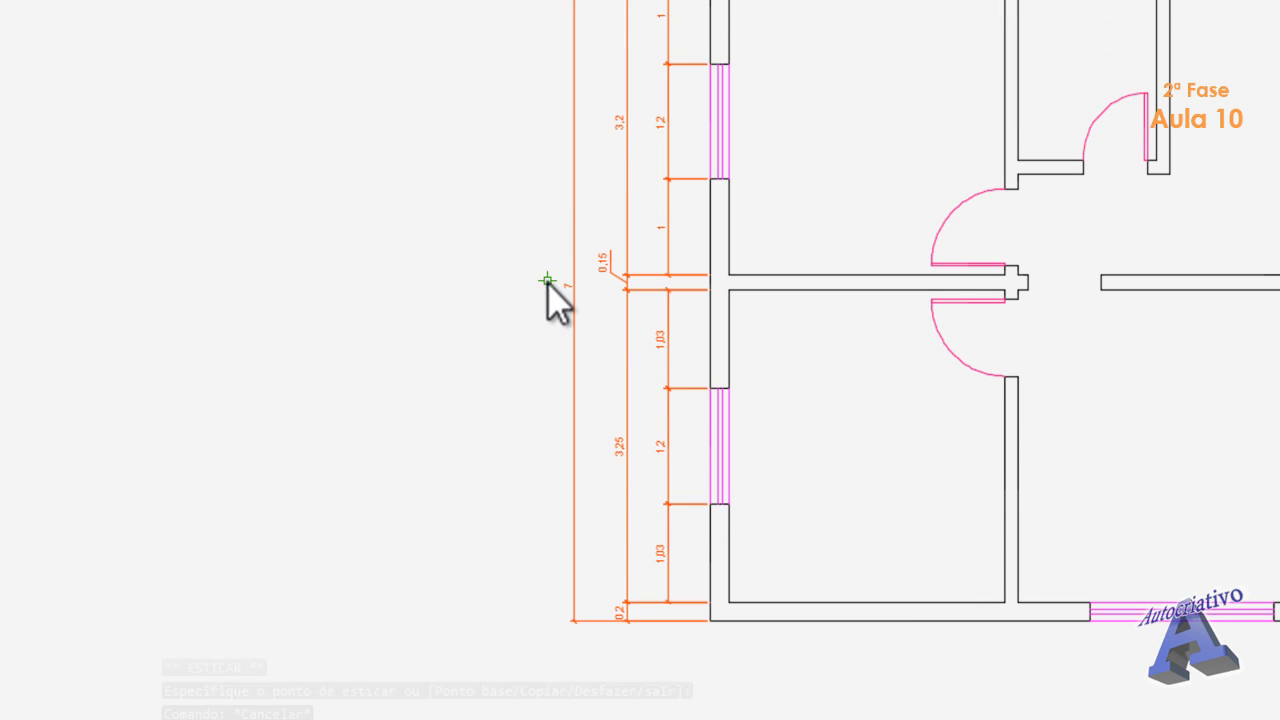
pyautogui.scroll(-2, 602, 276)
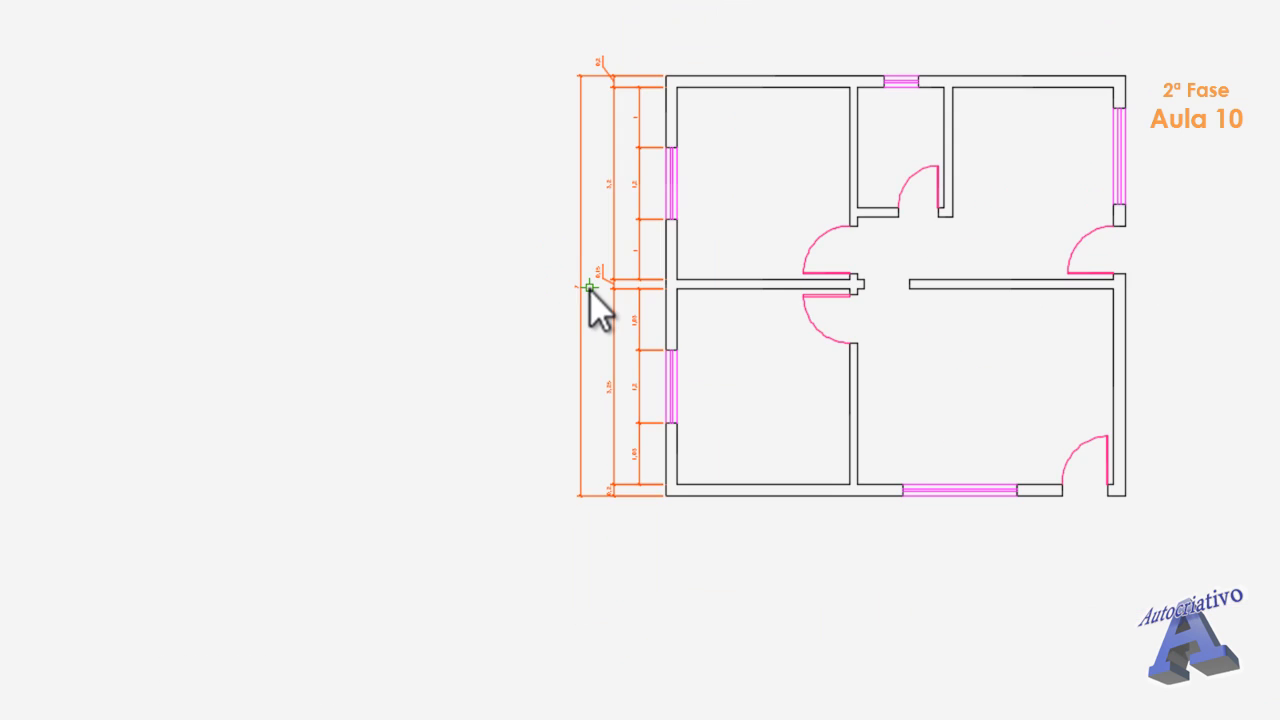
pyautogui.moveTo(588, 289); pyautogui.dragTo(557, 338, button='middle')
pyautogui.scroll(3, 541, 343)
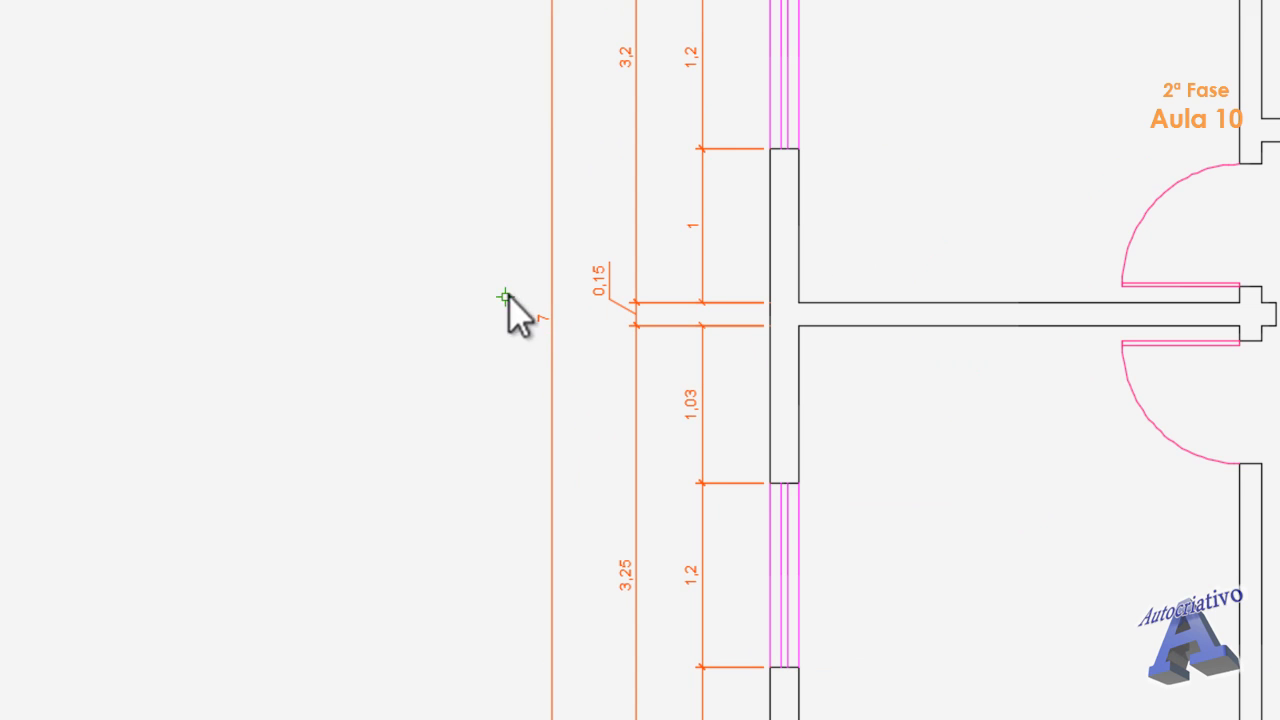
pyautogui.scroll(-3, 545, 320)
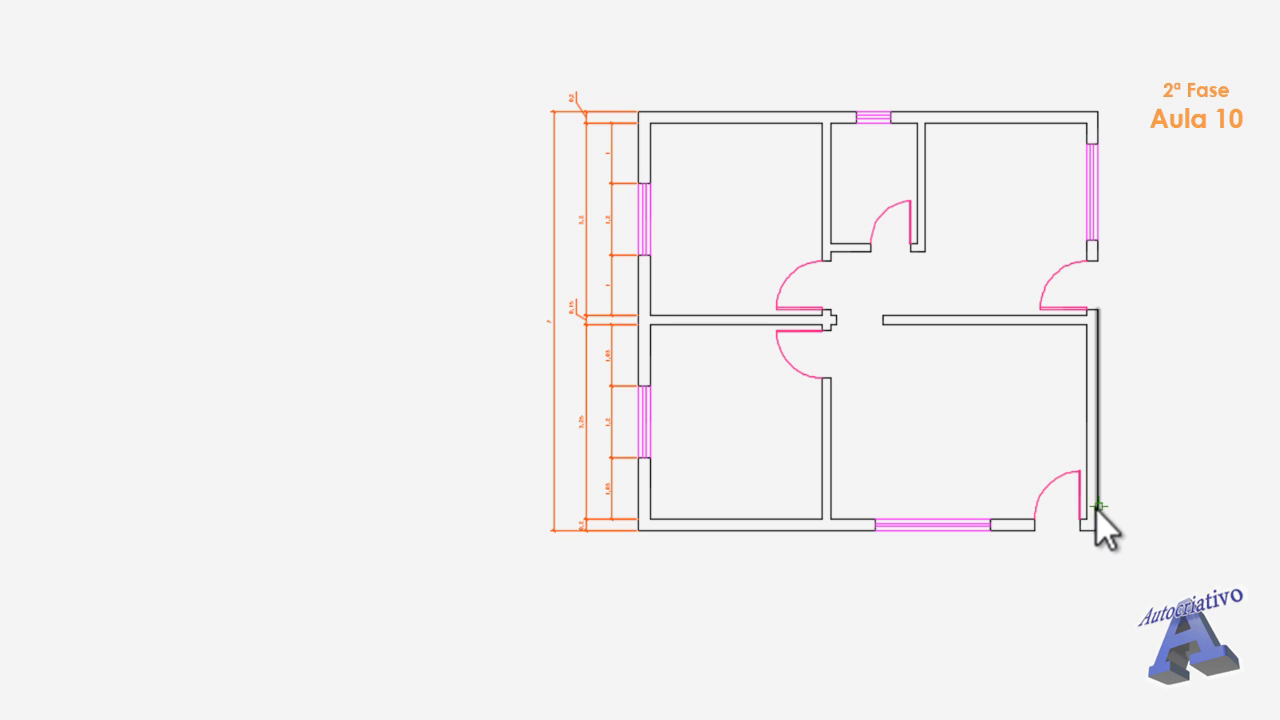
# - Add a horizontal linear dimension for the bottom wall's window, placed just below the plan
pyautogui.scroll(2, 903, 614)
pyautogui.moveTo(911, 600); pyautogui.dragTo(646, 569, button='middle')
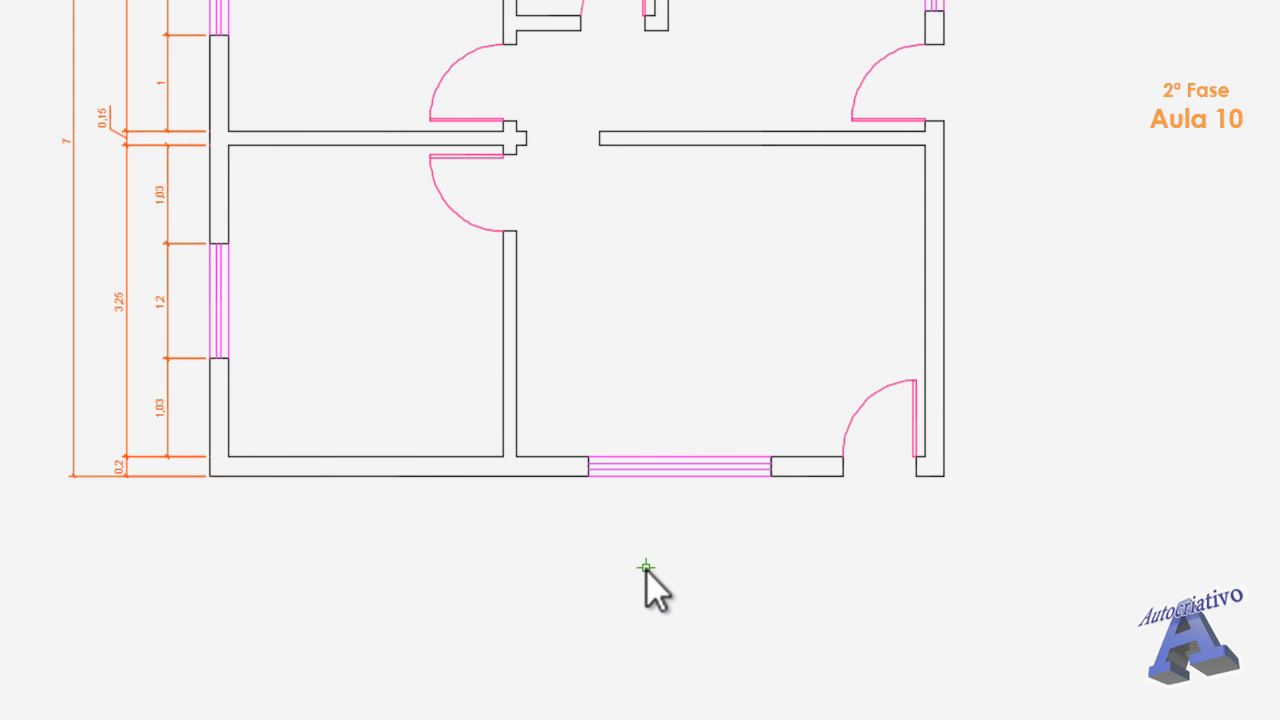
pyautogui.press('Return')
pyautogui.scroll(3, 626, 530)
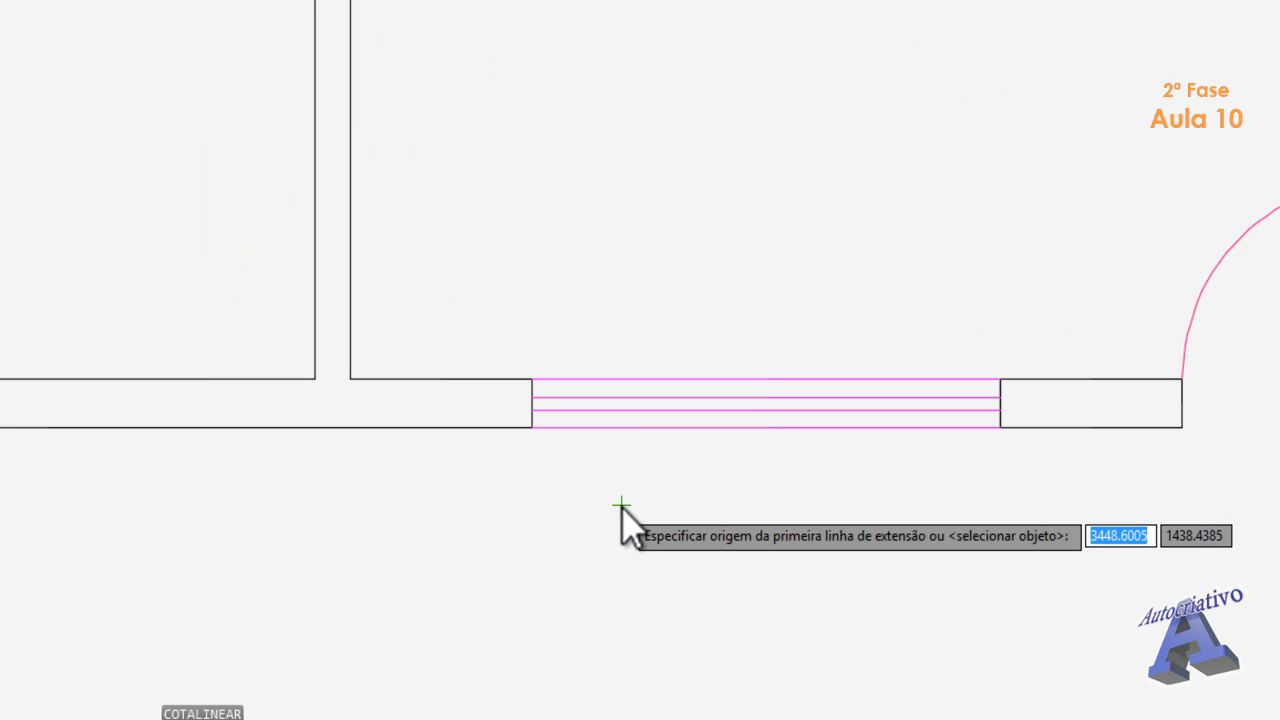
pyautogui.click(532, 428)
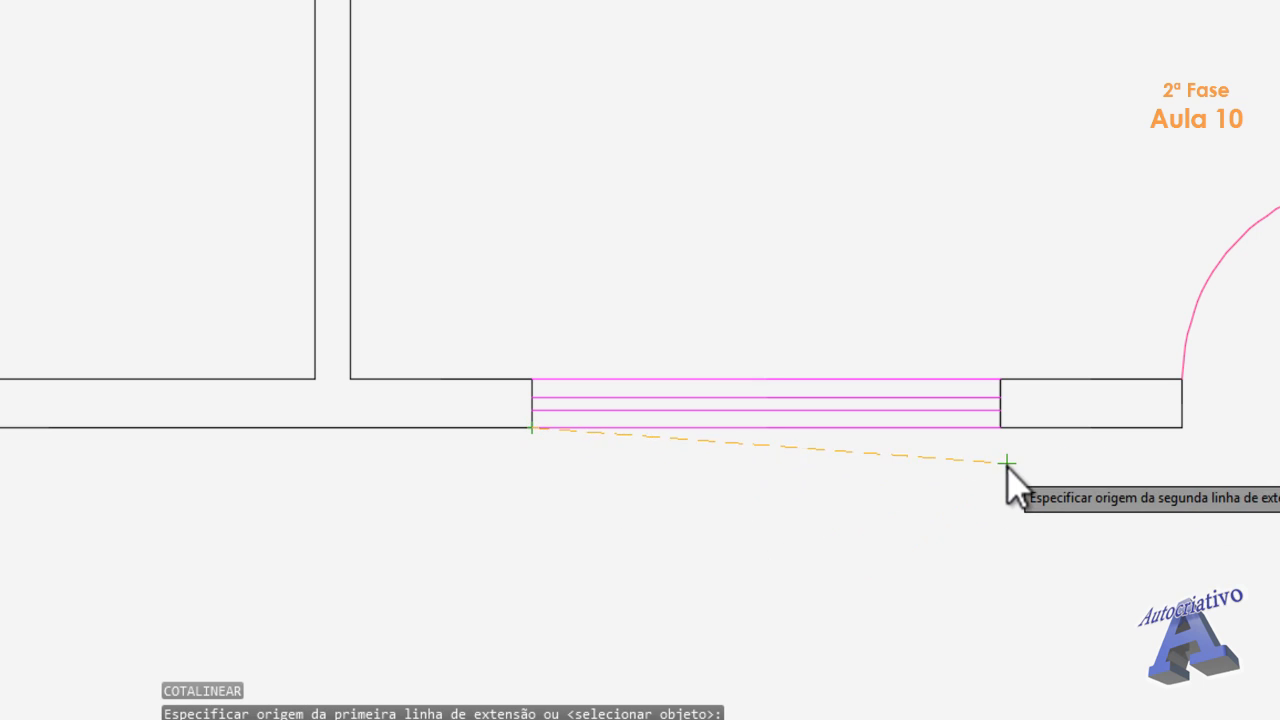
pyautogui.click(1001, 428)
pyautogui.click(957, 546)
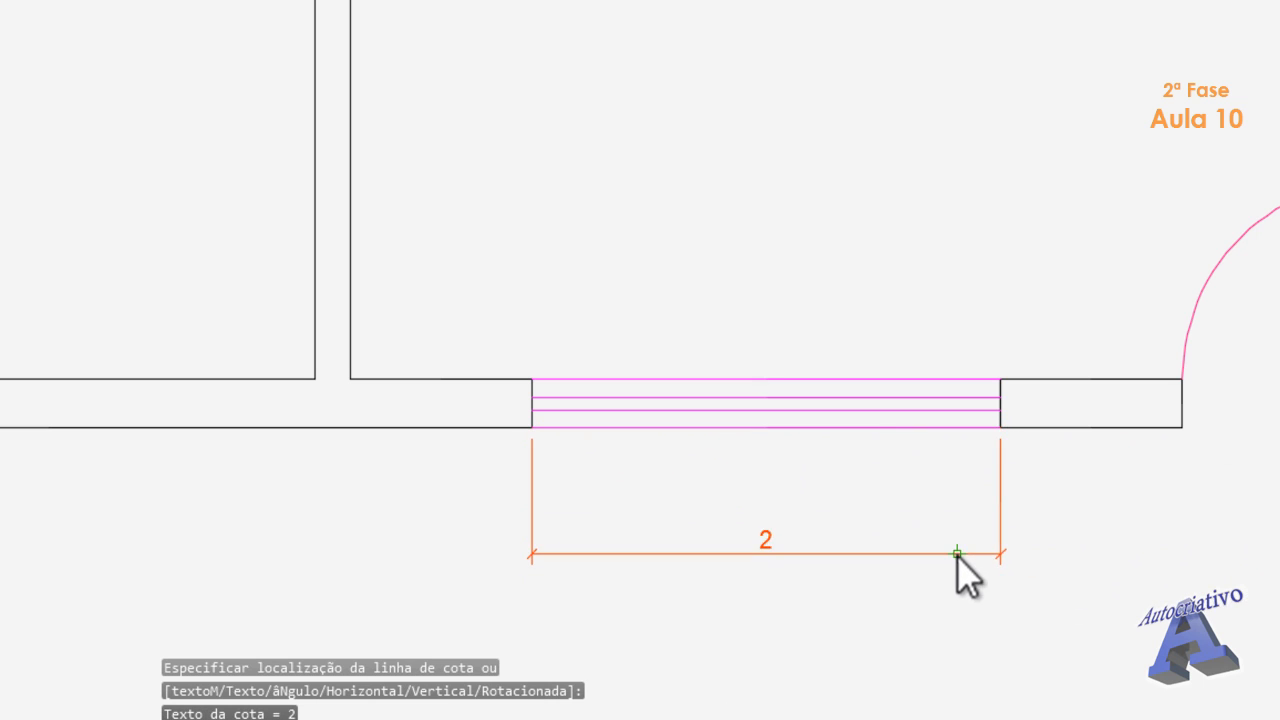
# - Add a 4.5 horizontal linear dimension from the interior partition's room-side face along the bottom outer wall, placed below the window dimension
pyautogui.scroll(-3, 1009, 577)
pyautogui.press('Return')
pyautogui.scroll(2, 800, 563)
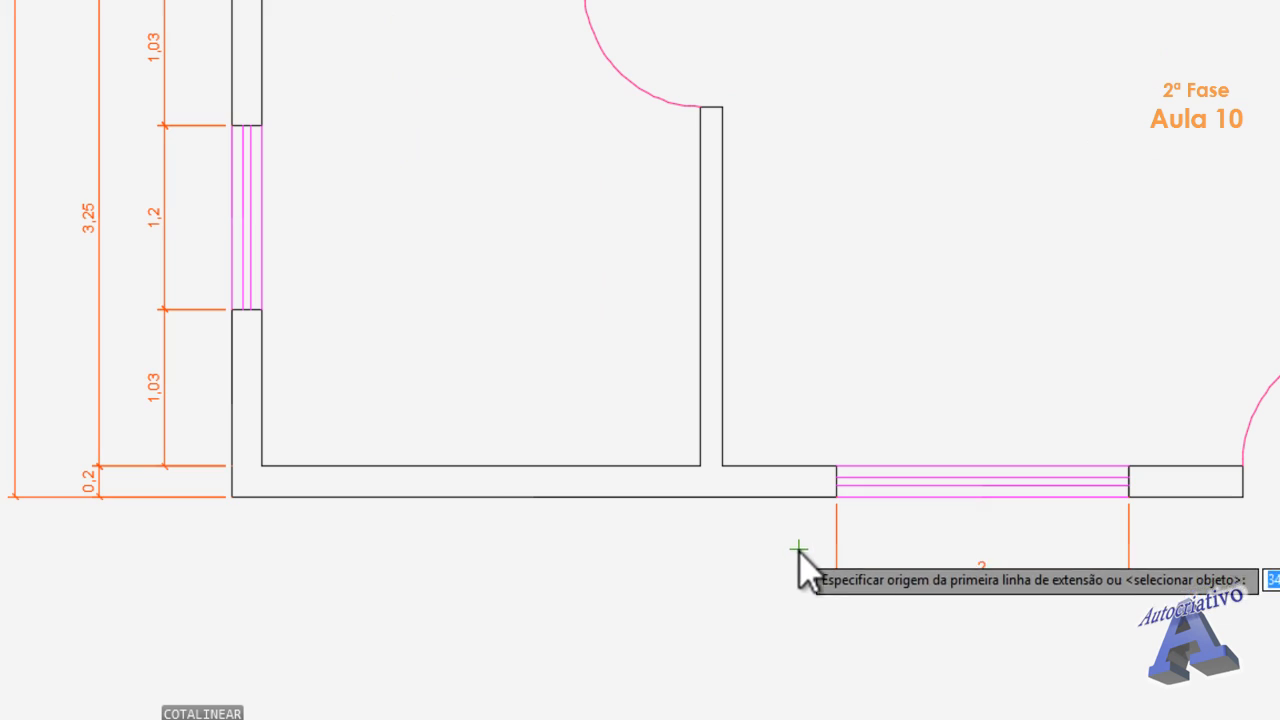
pyautogui.click(722, 497)
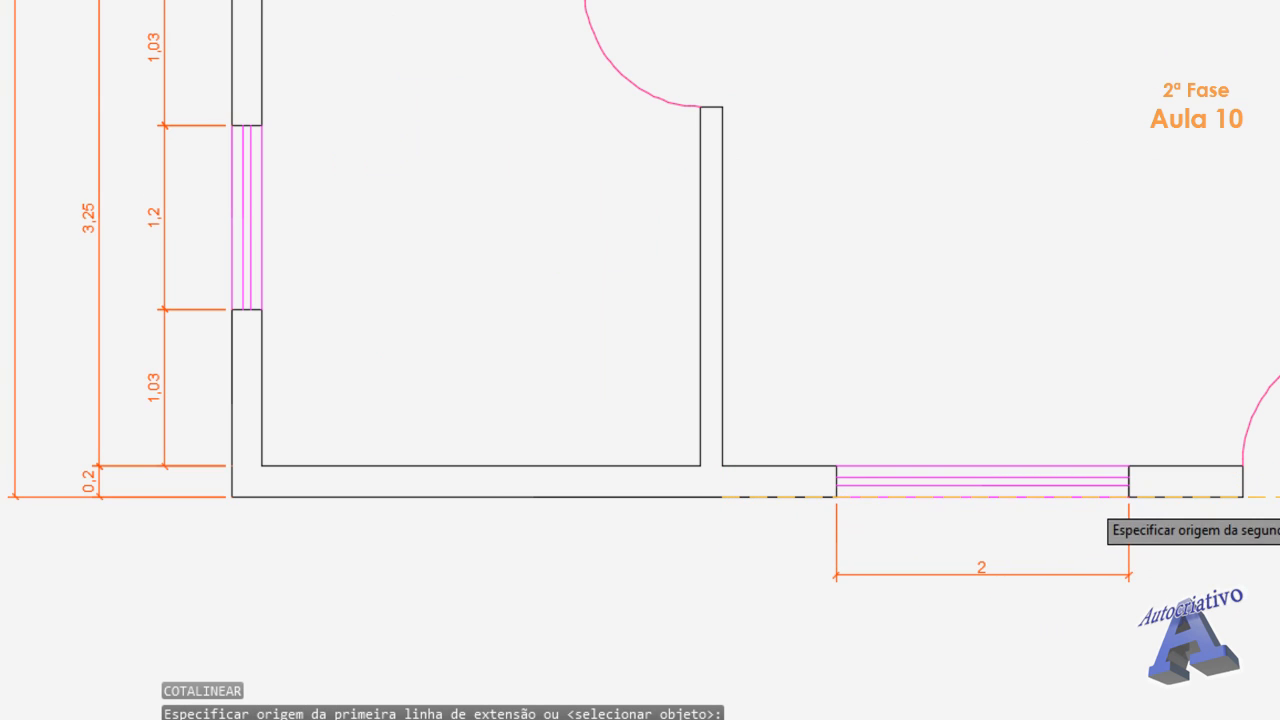
pyautogui.write('4.5')
pyautogui.press('Return')
pyautogui.moveTo(1145, 625); pyautogui.dragTo(1091, 489, button='middle')
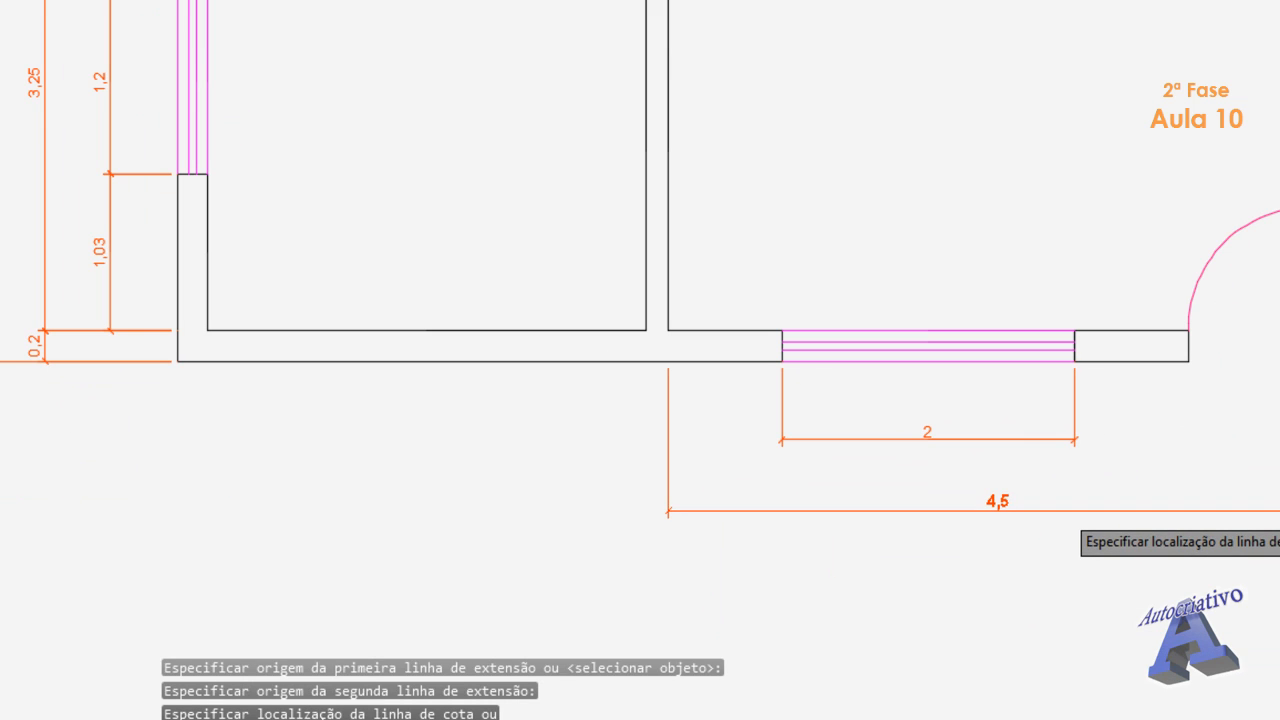
pyautogui.click(1060, 535)
# - Add a horizontal linear dimension for the bottom wall's door opening, aligned with the window dimension line
pyautogui.moveTo(1225, 440); pyautogui.dragTo(1130, 427, button='middle')
pyautogui.press('Return')
pyautogui.click(1080, 371)
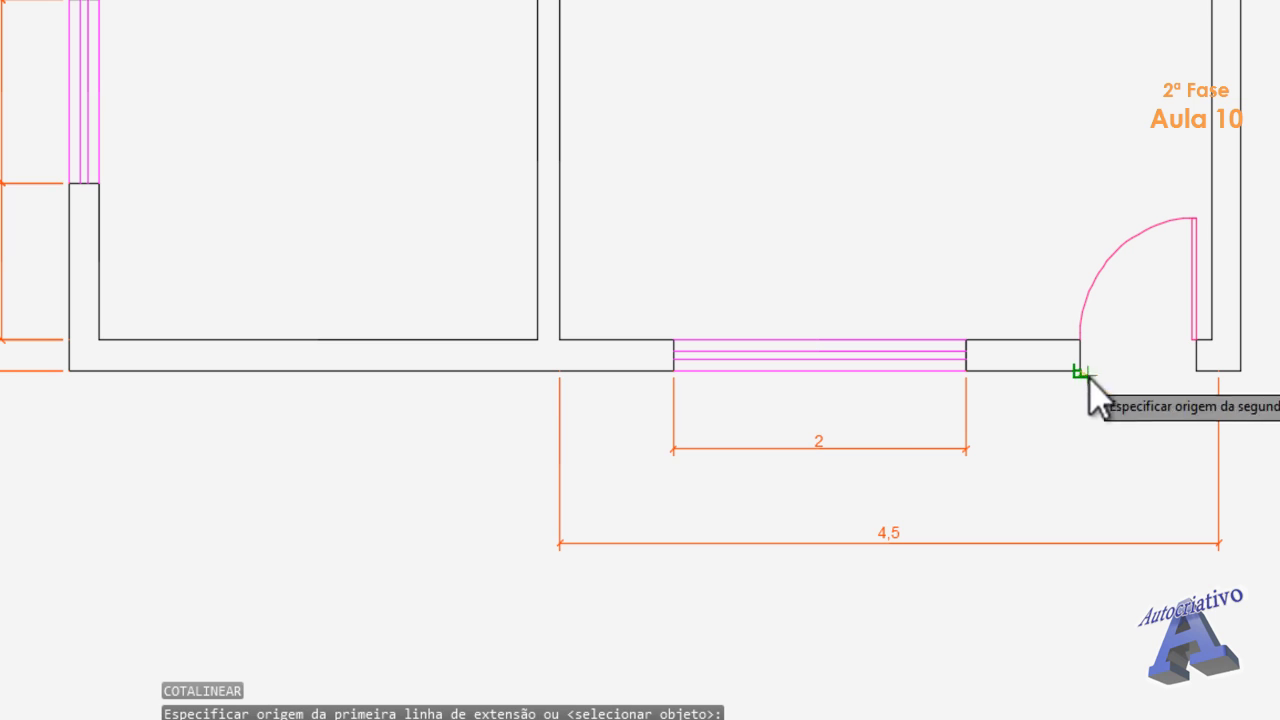
pyautogui.click(1197, 371)
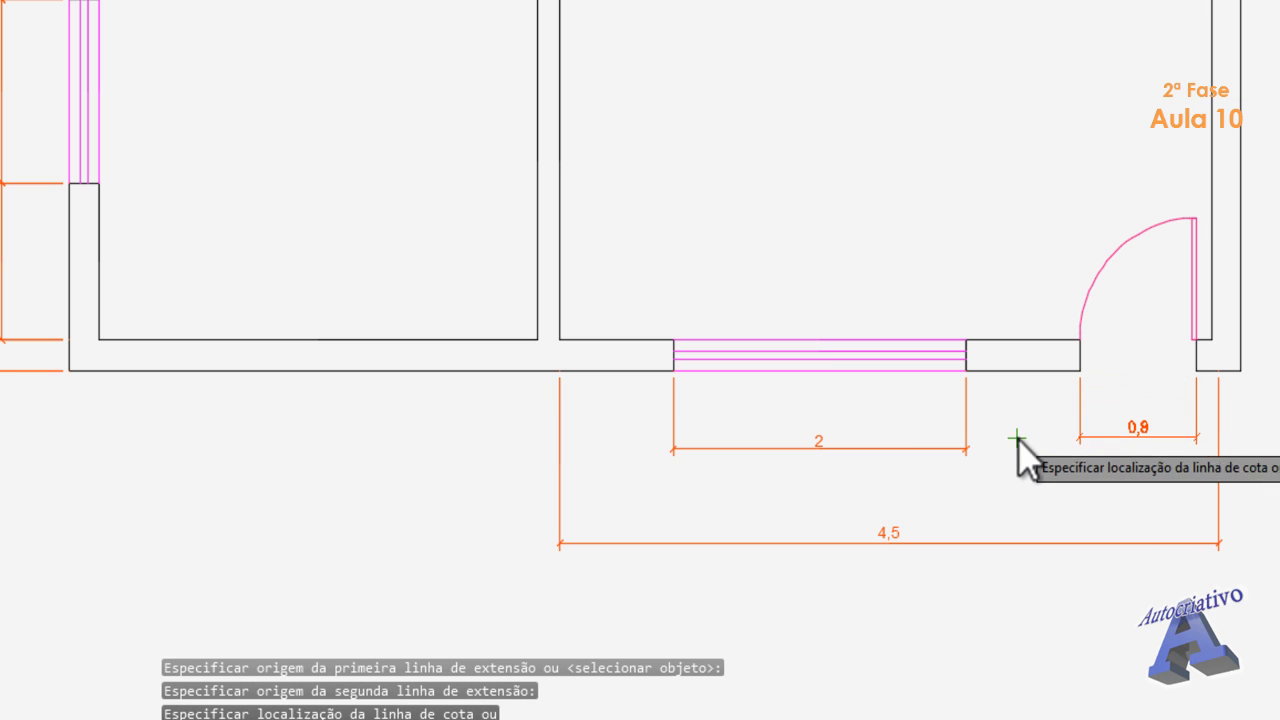
pyautogui.scroll(4, 966, 449)
pyautogui.click(955, 447)
pyautogui.scroll(-4, 1000, 470)
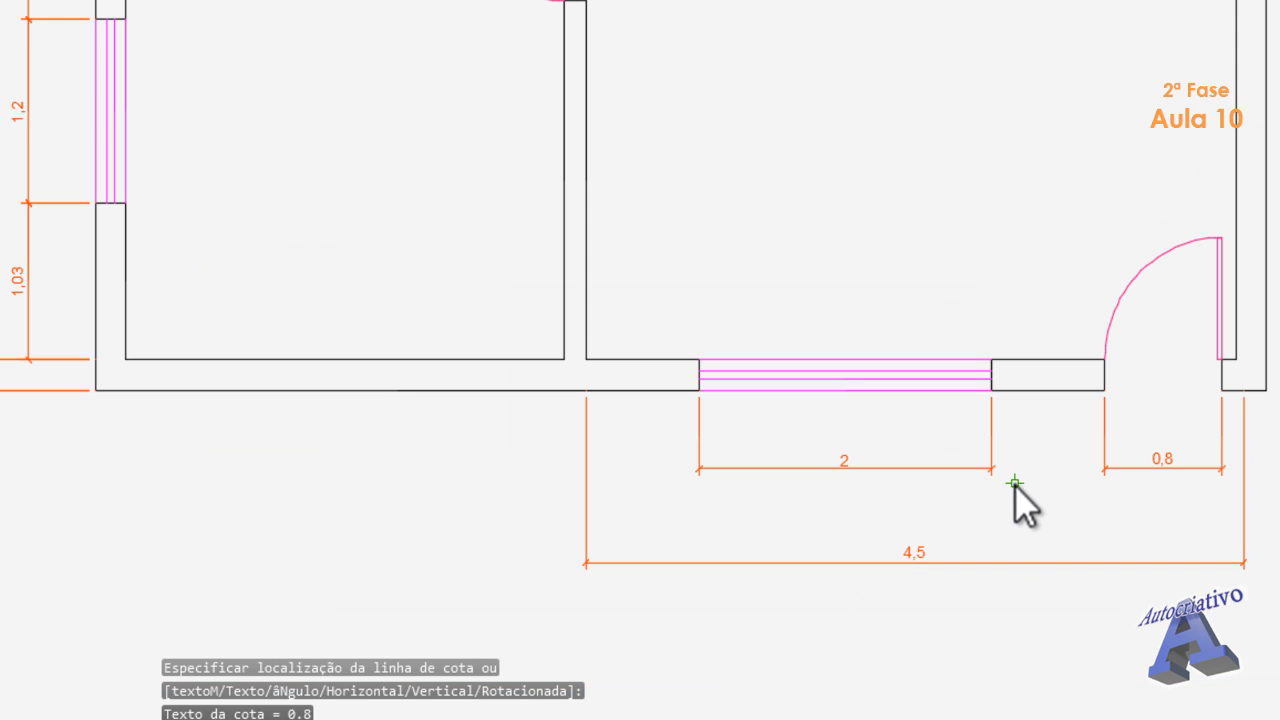
# - Add an overall horizontal linear dimension between the plan's bottom outer corners, placed below the 4,5 dimension
pyautogui.press('Return')
pyautogui.scroll(-2, 1028, 502)
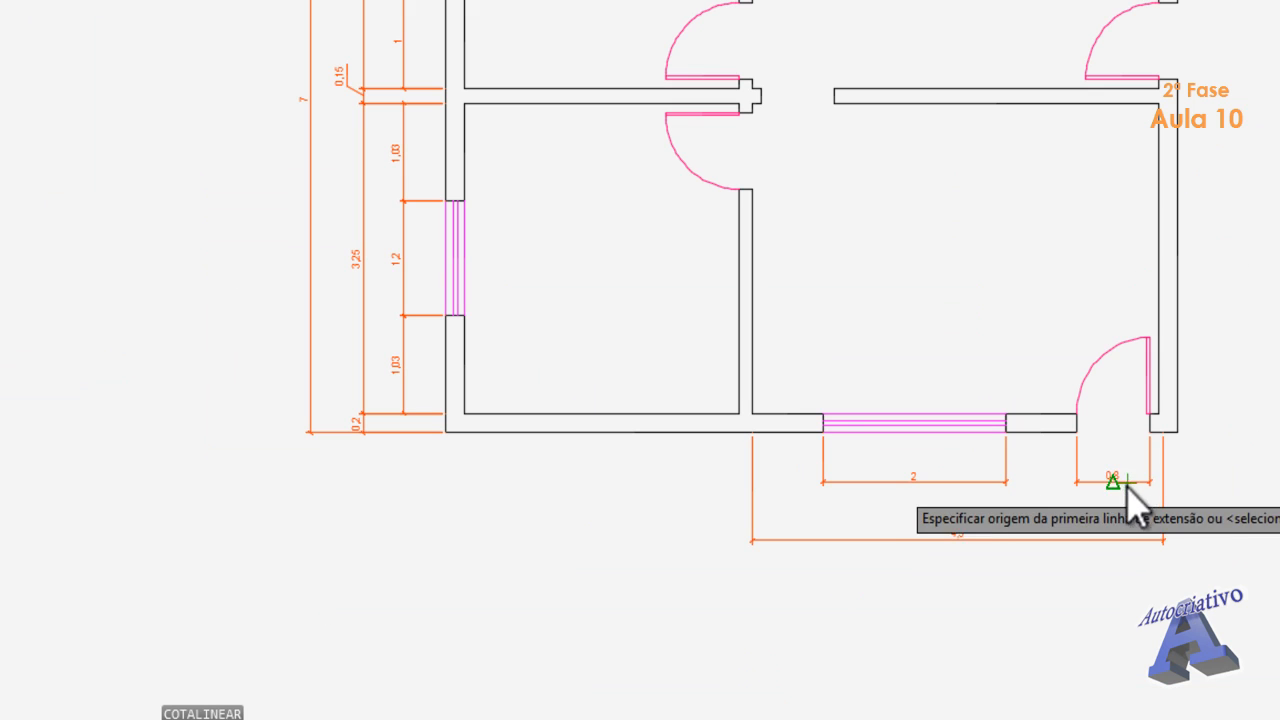
pyautogui.click(1177, 432)
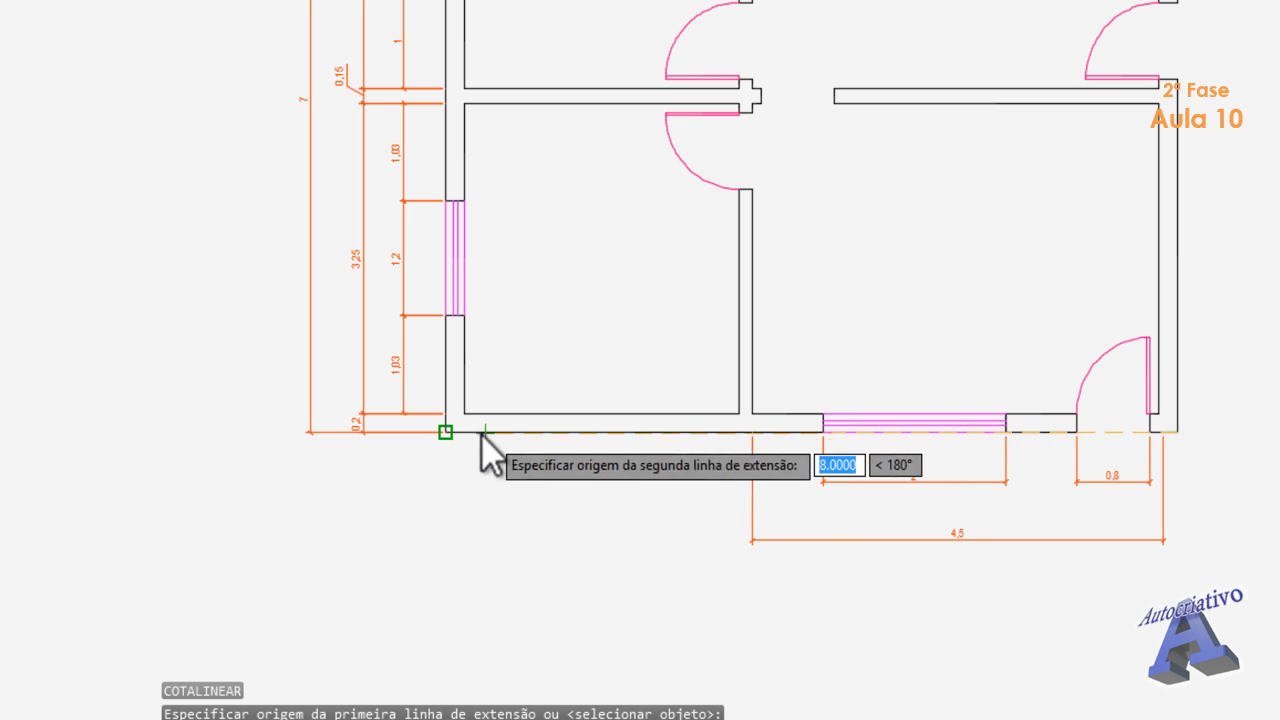
pyautogui.click(445, 432)
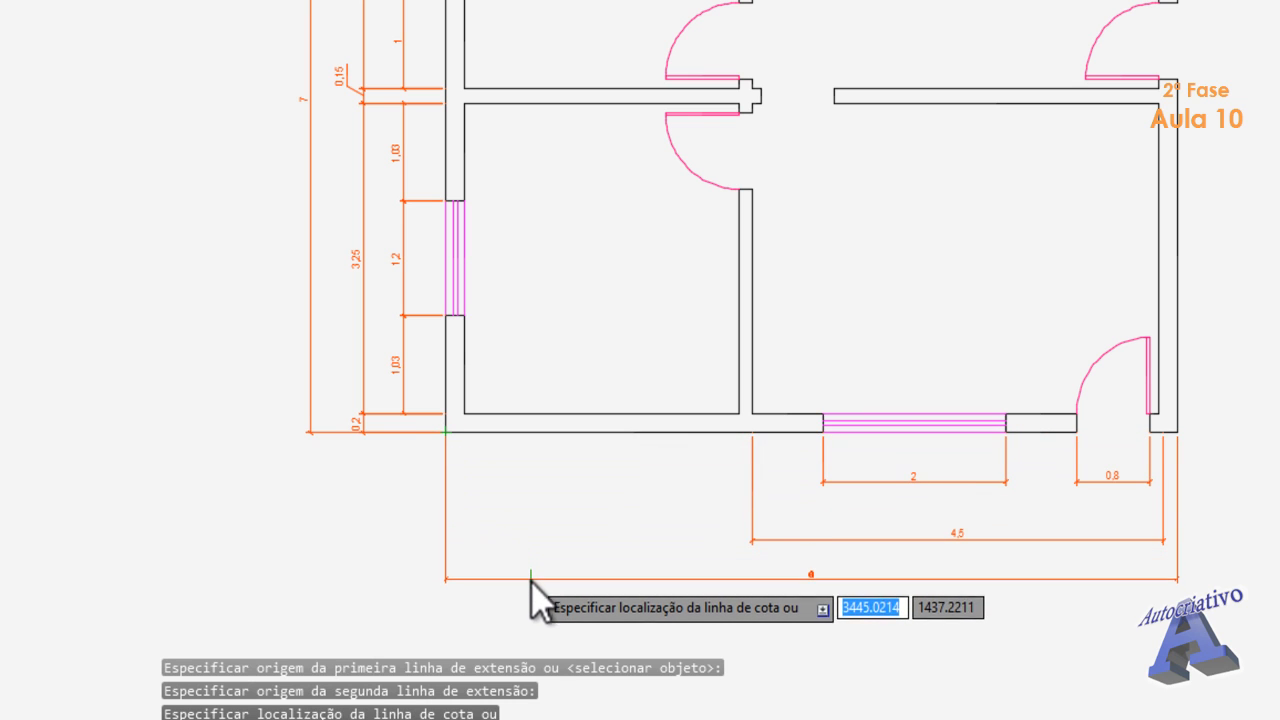
pyautogui.click(531, 579)
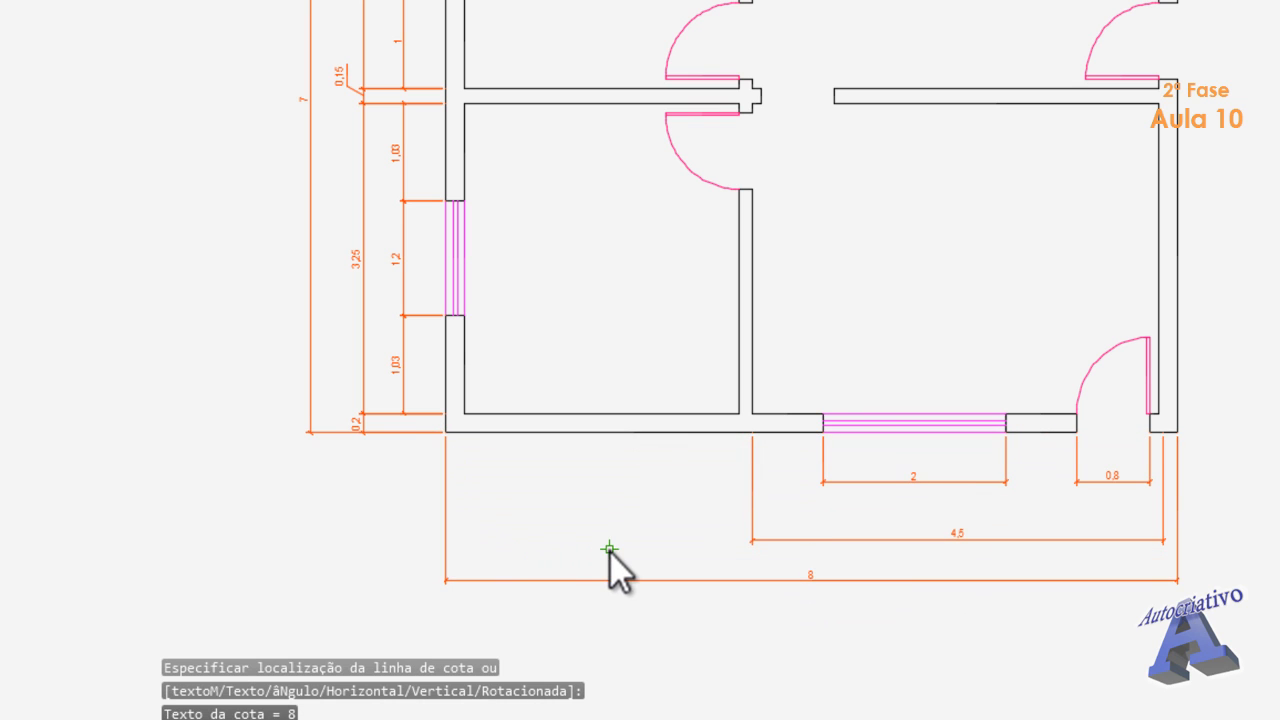
# - Stretch the 4,5 dimension line closer to the row of window and door dimensions
pyautogui.scroll(4, 945, 550)
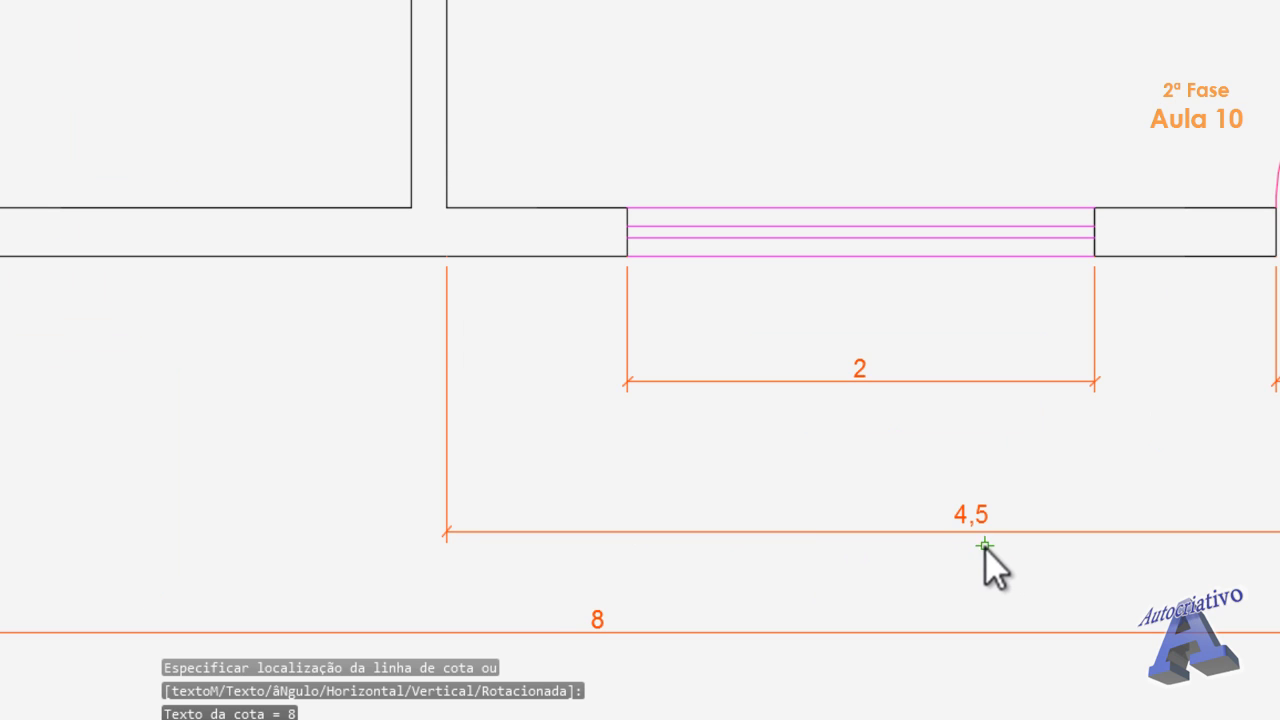
pyautogui.moveTo(983, 549); pyautogui.dragTo(651, 531, button='middle')
pyautogui.scroll(-2, 707, 541)
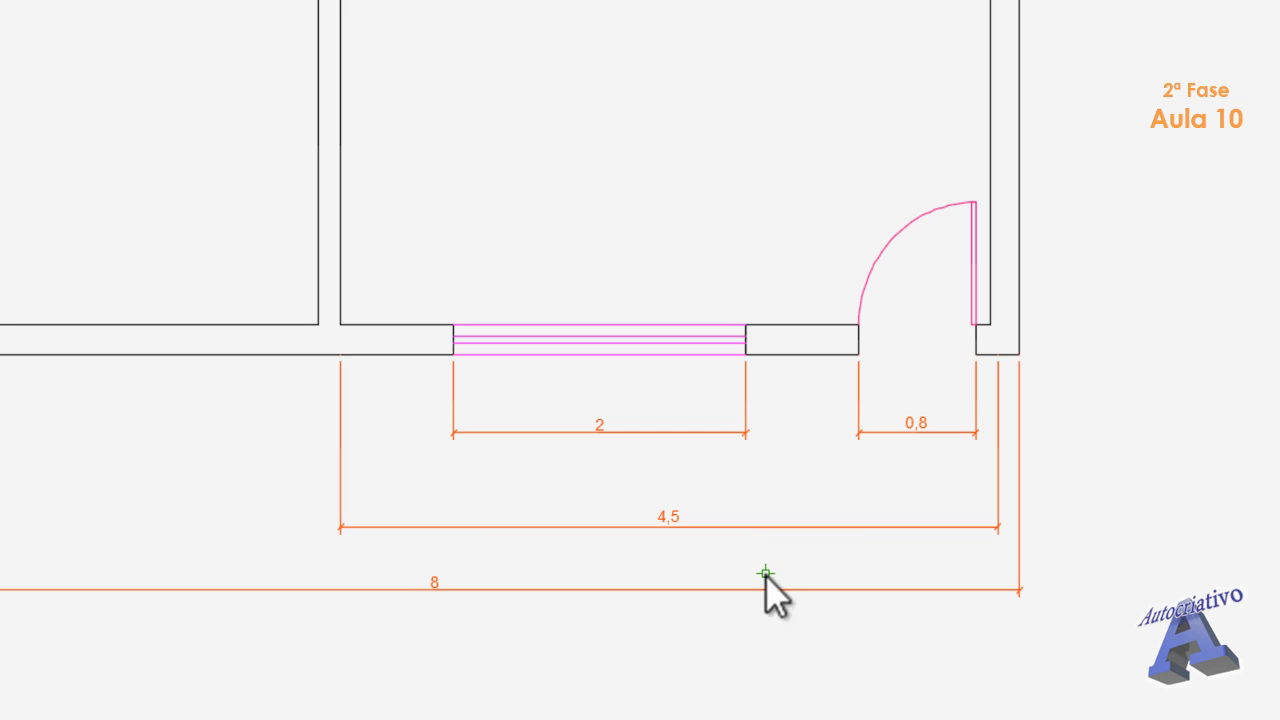
pyautogui.click(862, 547)
pyautogui.click(850, 518)
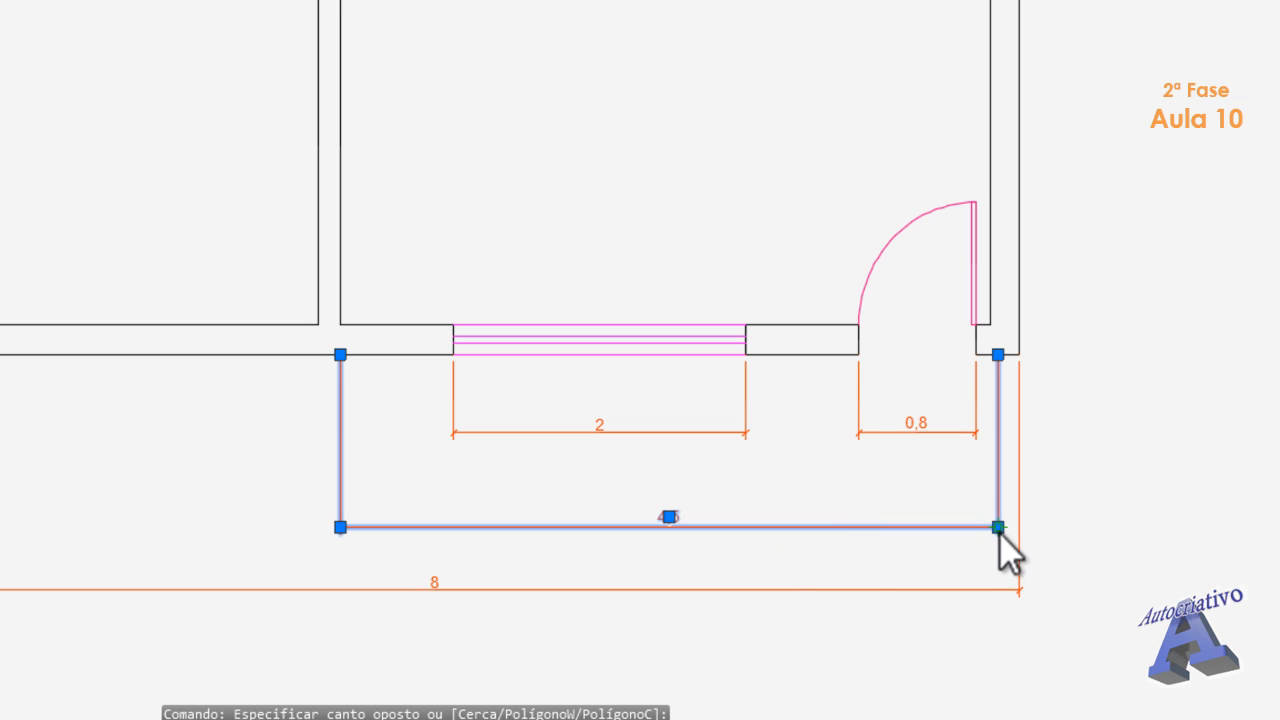
pyautogui.click(997, 527)
pyautogui.scroll(4, 1000, 530)
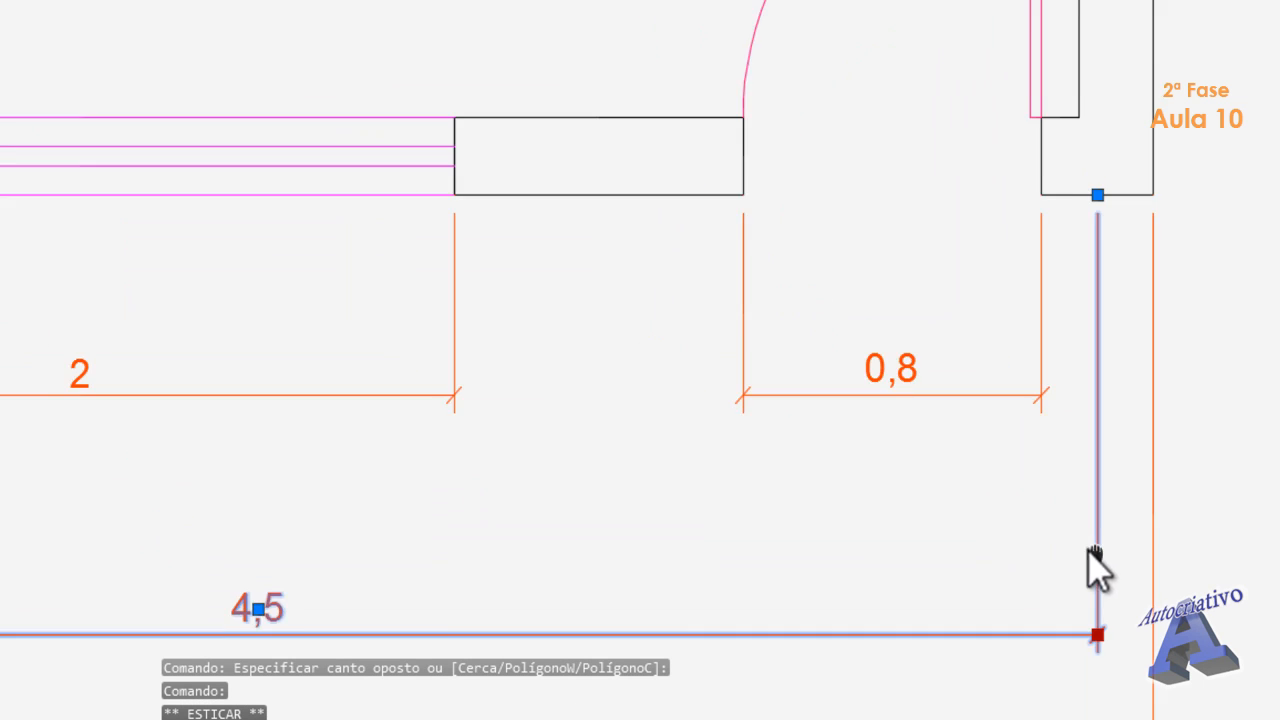
pyautogui.moveTo(1095, 565); pyautogui.dragTo(1245, 594, button='middle')
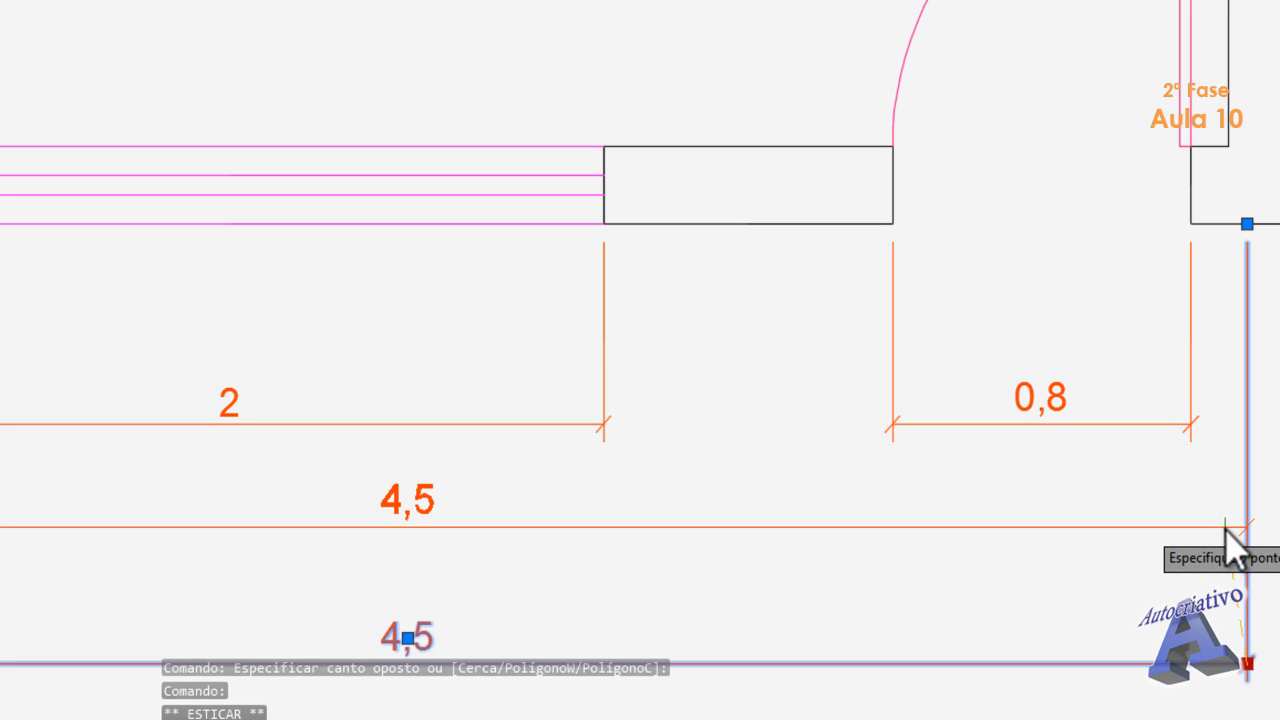
pyautogui.press('Escape')
# - Stretch the overall bottom dimension line closer to the 4,5 dimension, matching the spacing between the rows above it
pyautogui.scroll(-4, 1134, 580)
pyautogui.moveTo(1057, 623); pyautogui.dragTo(1095, 470, button='middle')
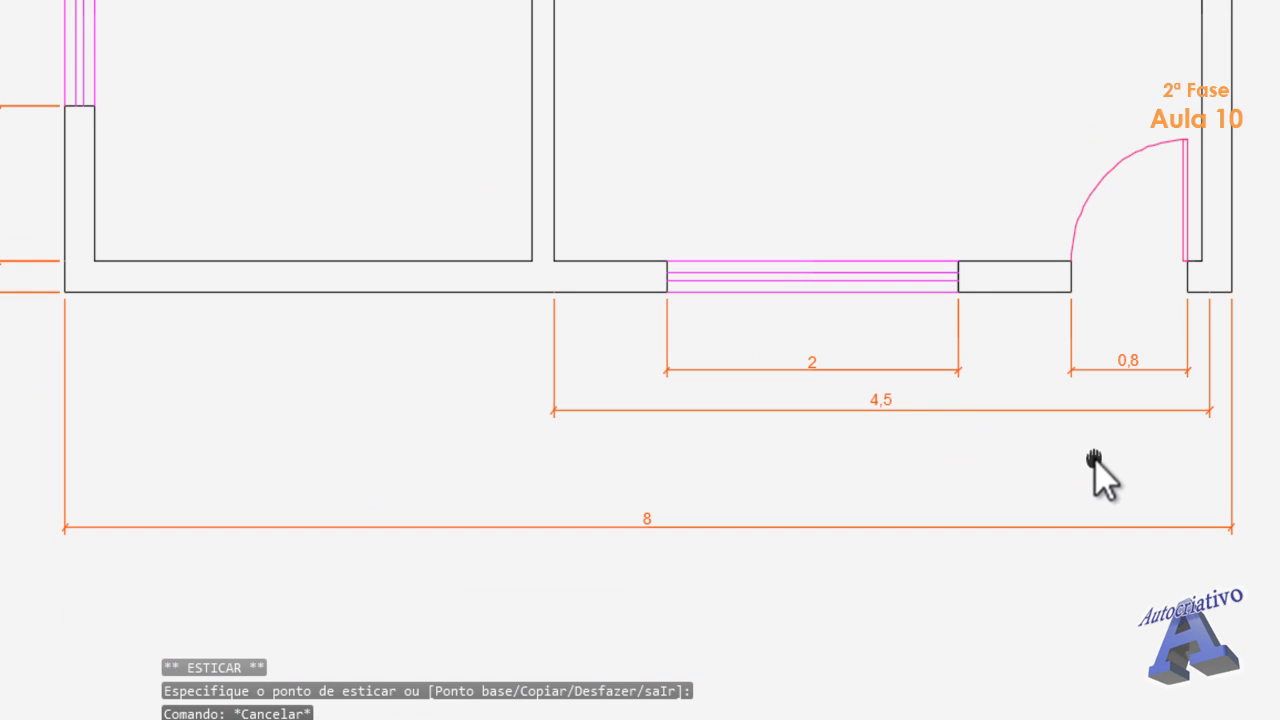
pyautogui.click(969, 542)
pyautogui.click(1118, 565)
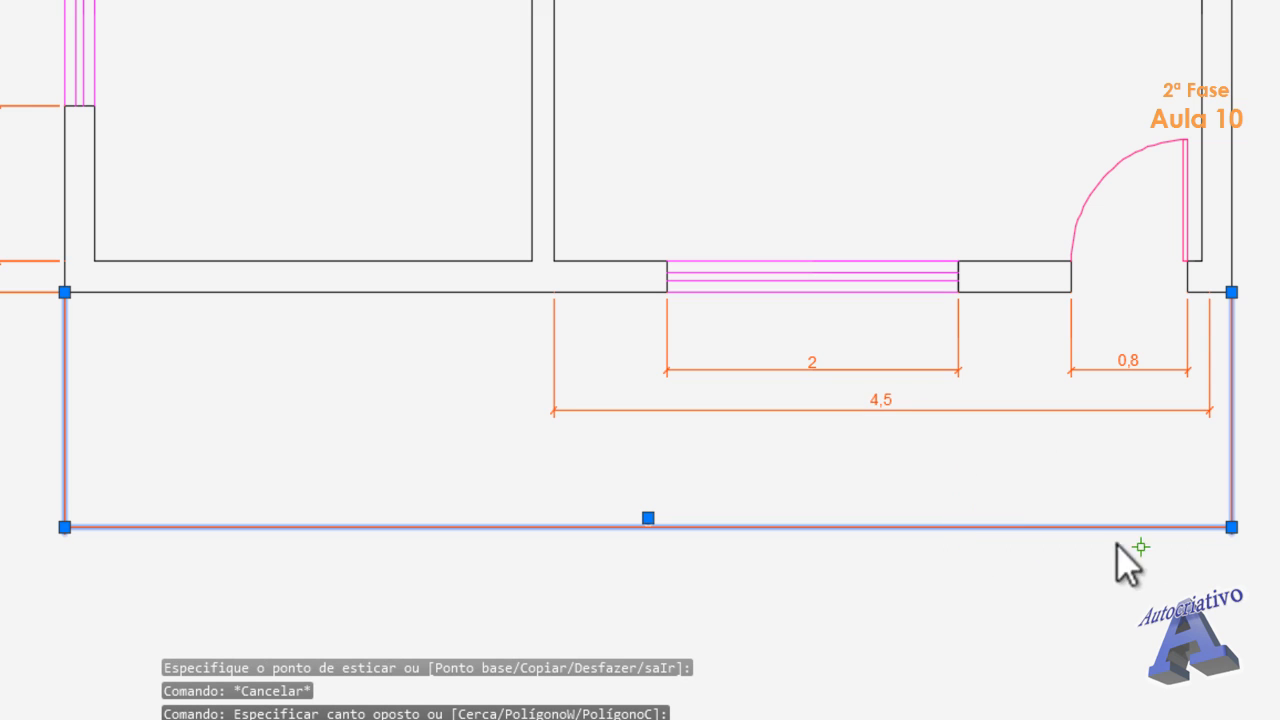
pyautogui.click(1232, 527)
pyautogui.scroll(4, 1229, 463)
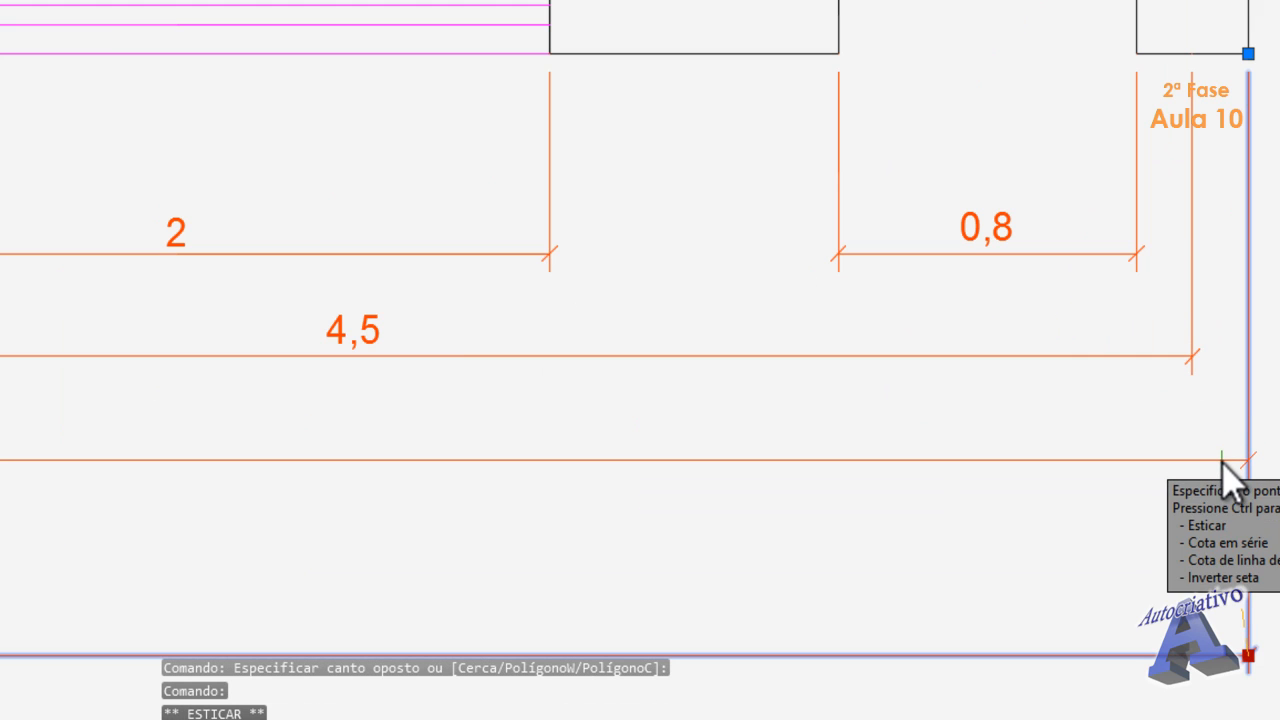
pyautogui.press('Escape')
pyautogui.scroll(-4, 1048, 537)
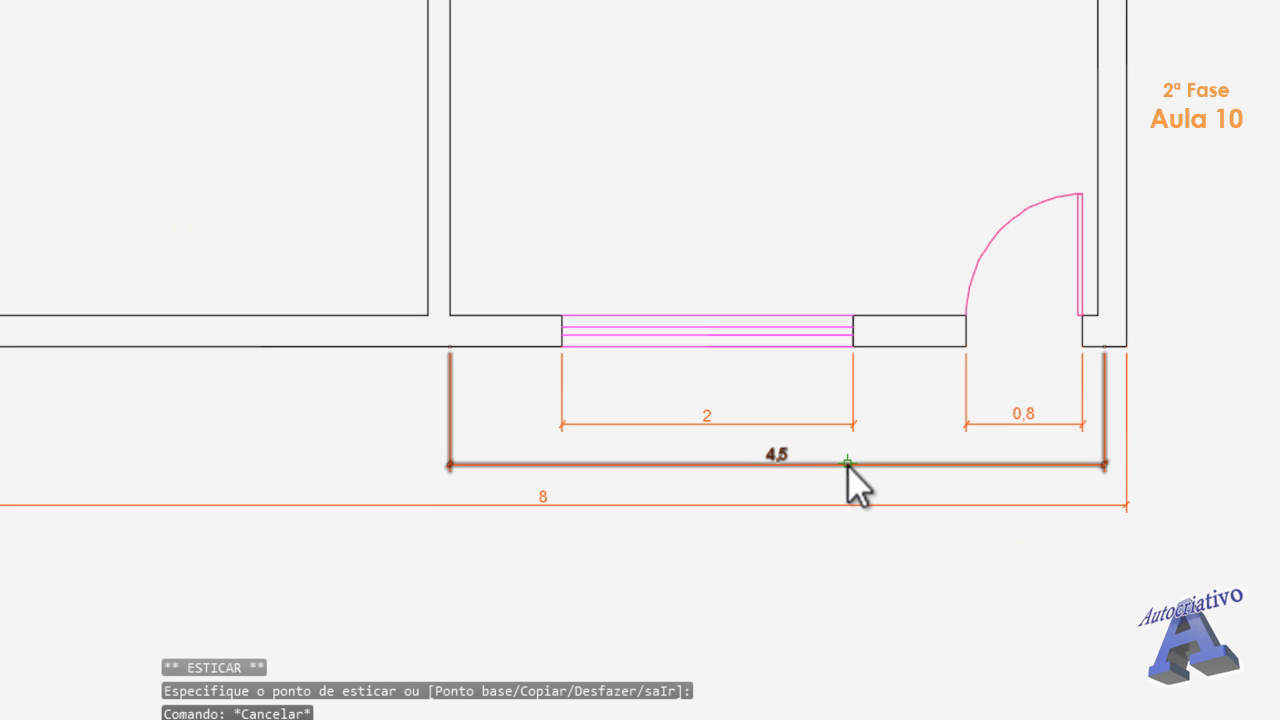
pyautogui.scroll(-4, 838, 540)
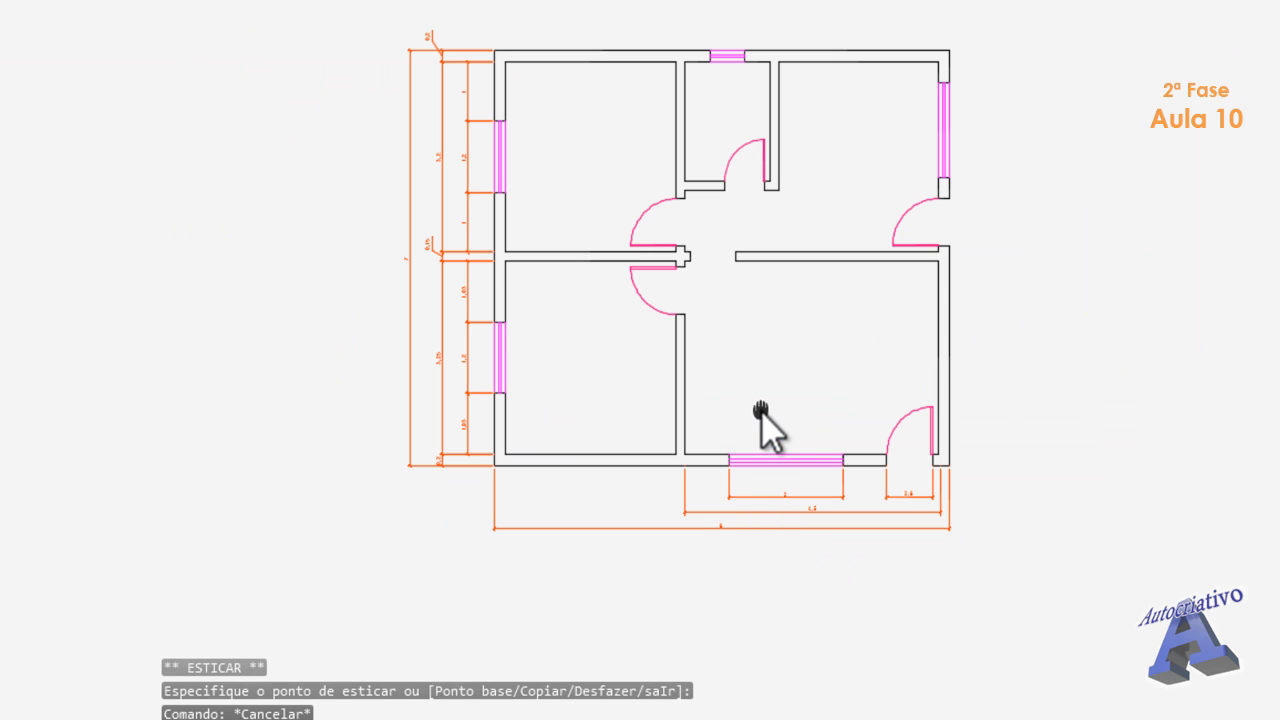
pyautogui.moveTo(760, 414); pyautogui.dragTo(795, 480, button='middle')
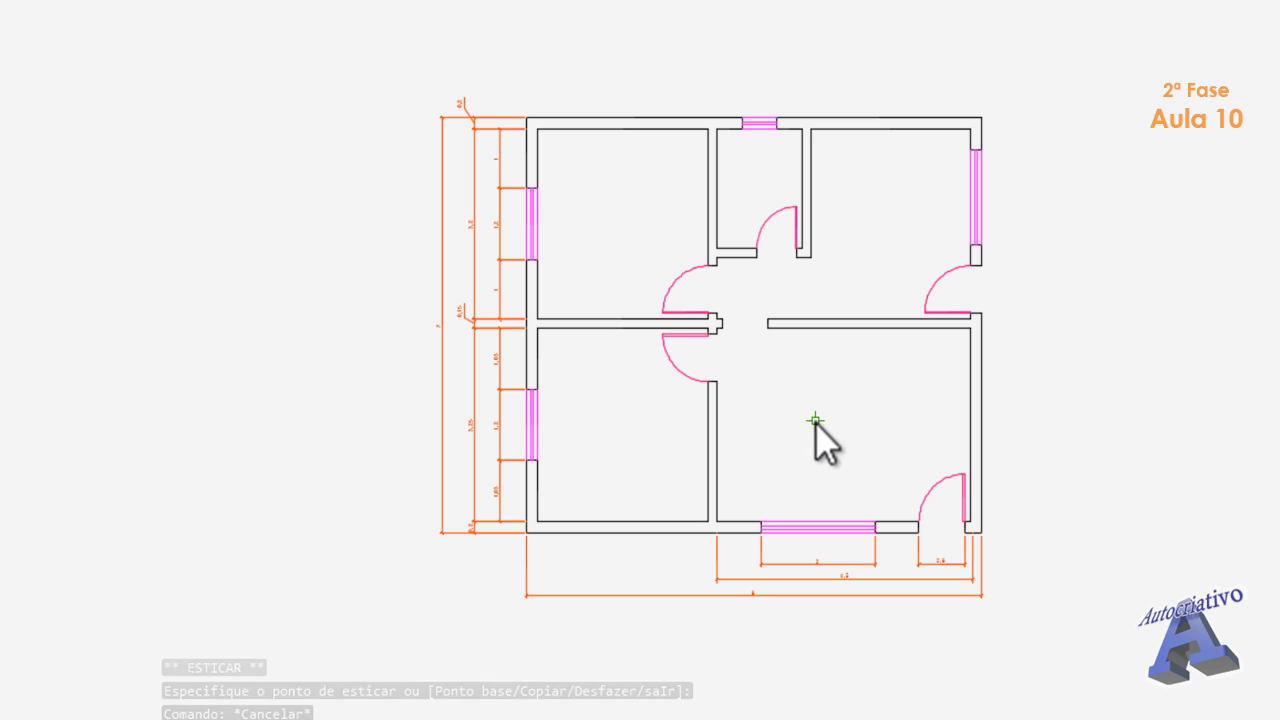
pyautogui.moveTo(815, 428); pyautogui.dragTo(790, 420, button='middle')
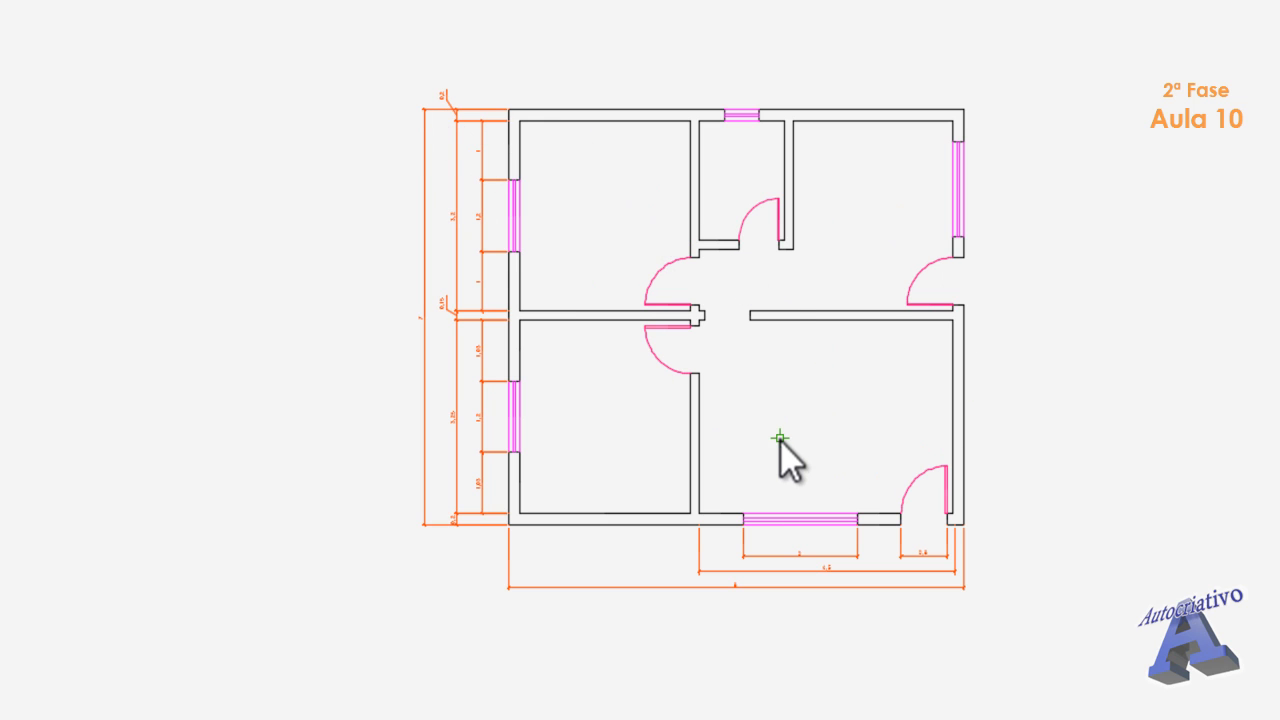
pyautogui.scroll(2, 916, 300)
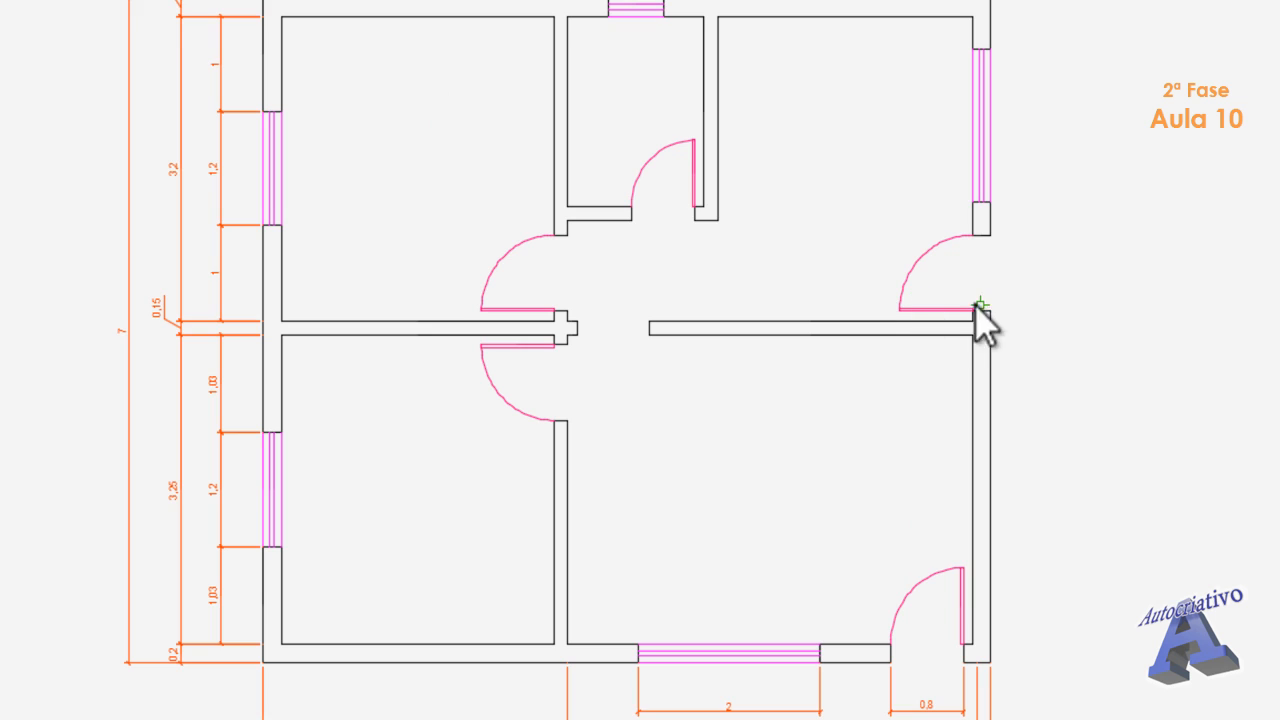
pyautogui.moveTo(840, 203); pyautogui.dragTo(874, 277, button='middle')
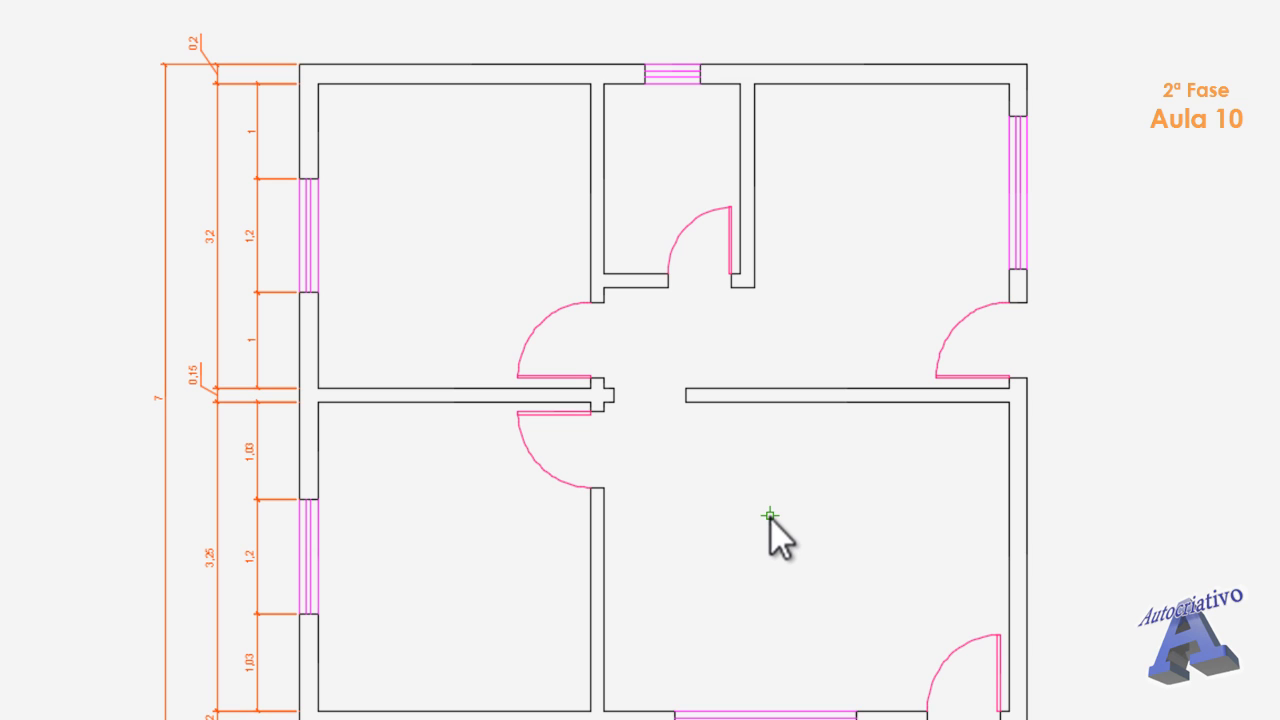
pyautogui.scroll(-2, 770, 520)
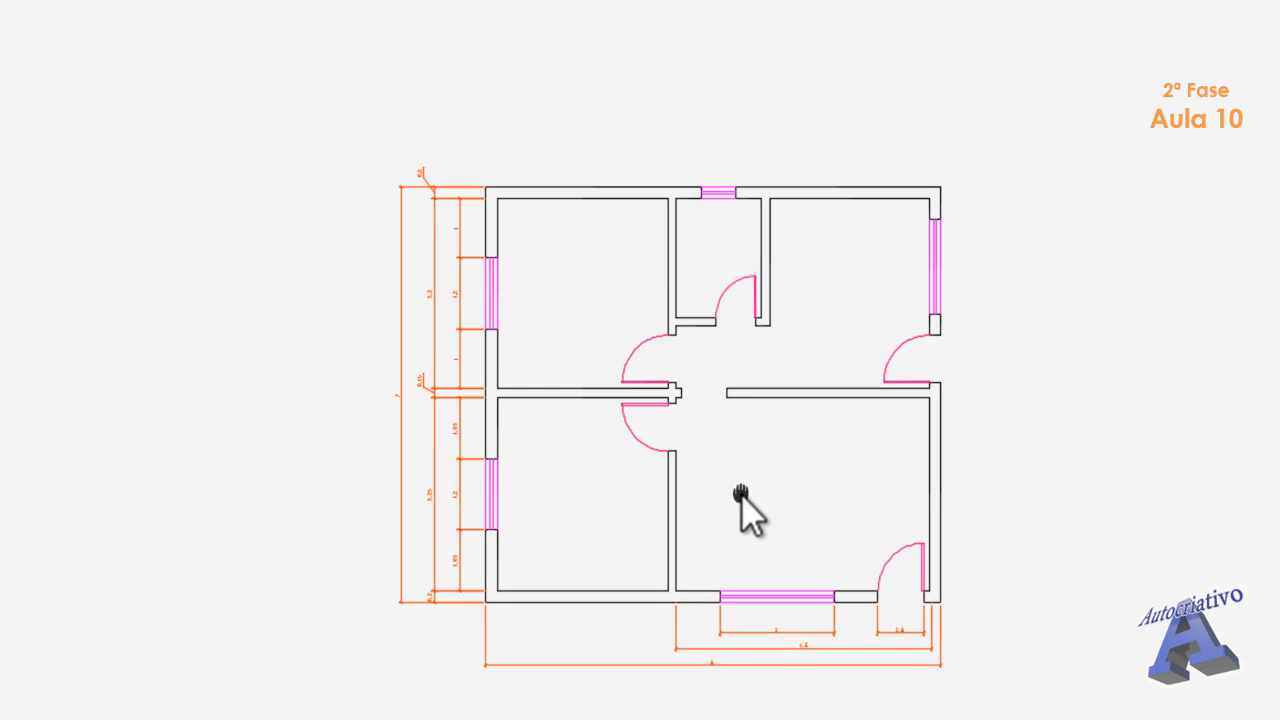